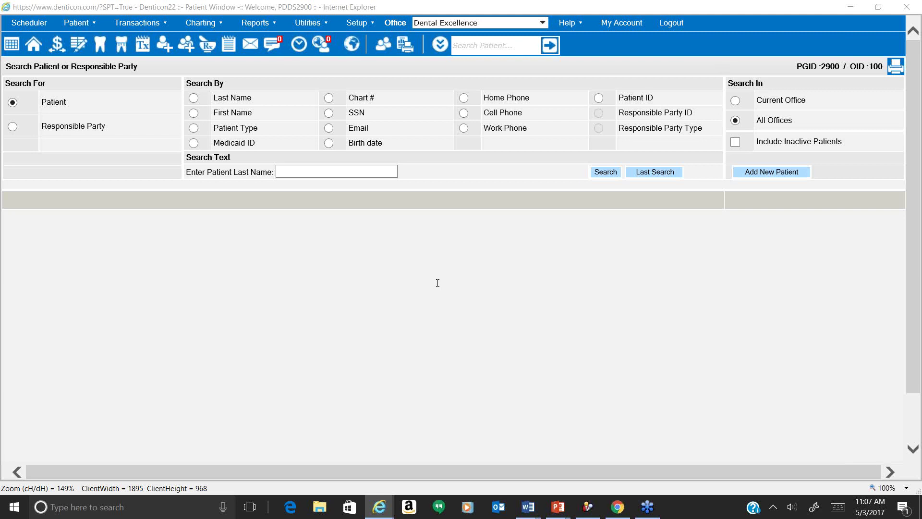
# Go to Reports > Custom > Custom Letter to show the letter templates and preview.
pyautogui.click(270, 25)
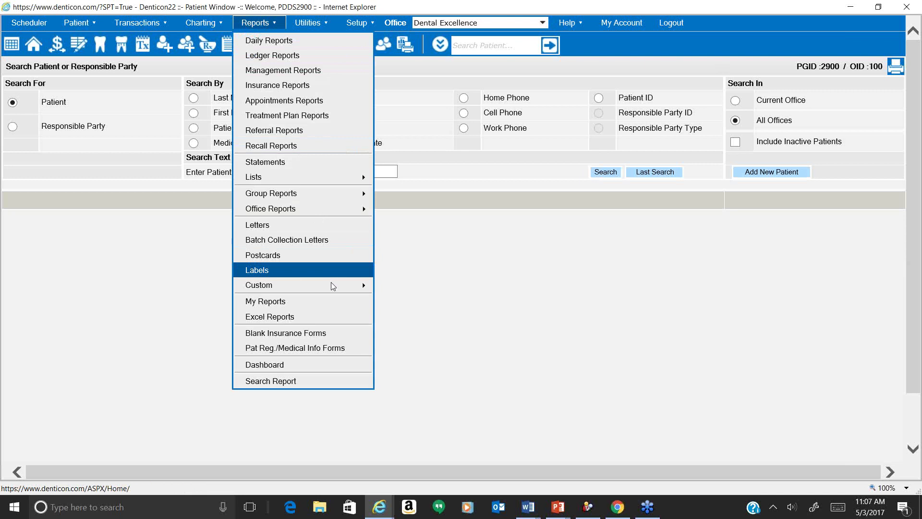
pyautogui.moveTo(332, 284)
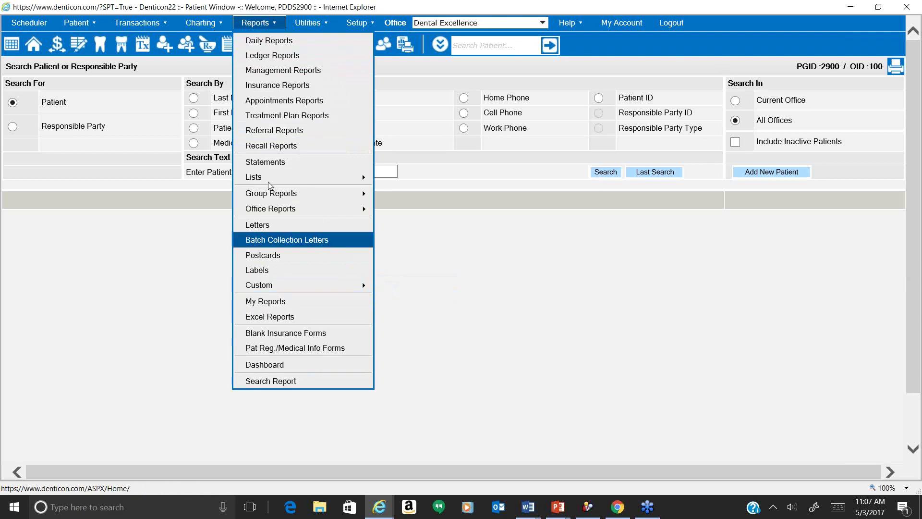
pyautogui.moveTo(306, 292)
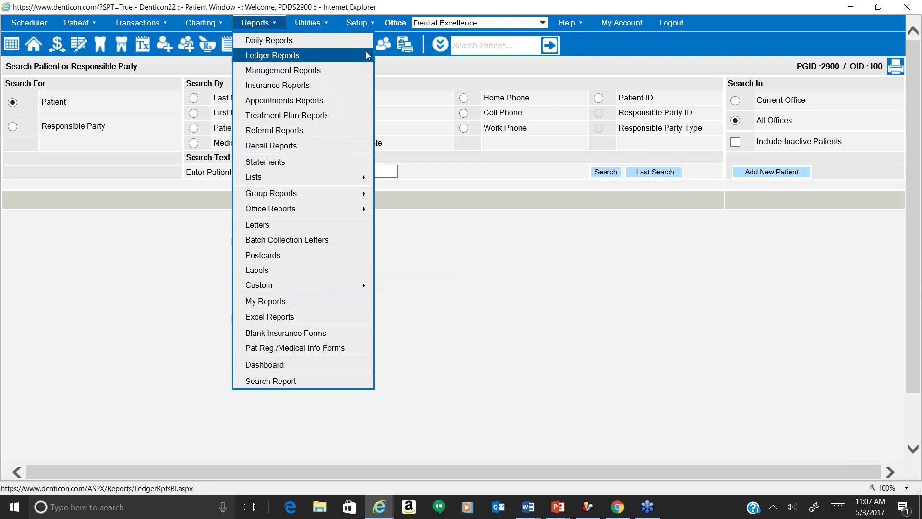
pyautogui.moveTo(257, 24)
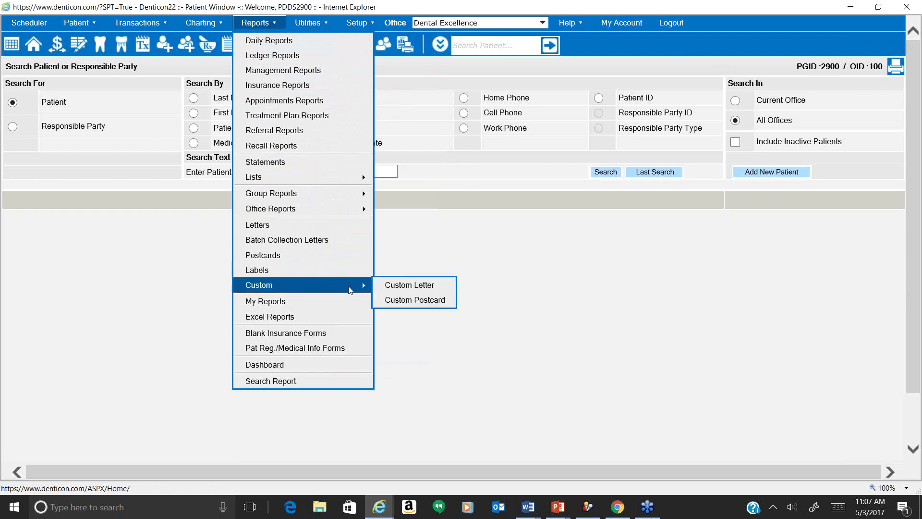
pyautogui.click(386, 288)
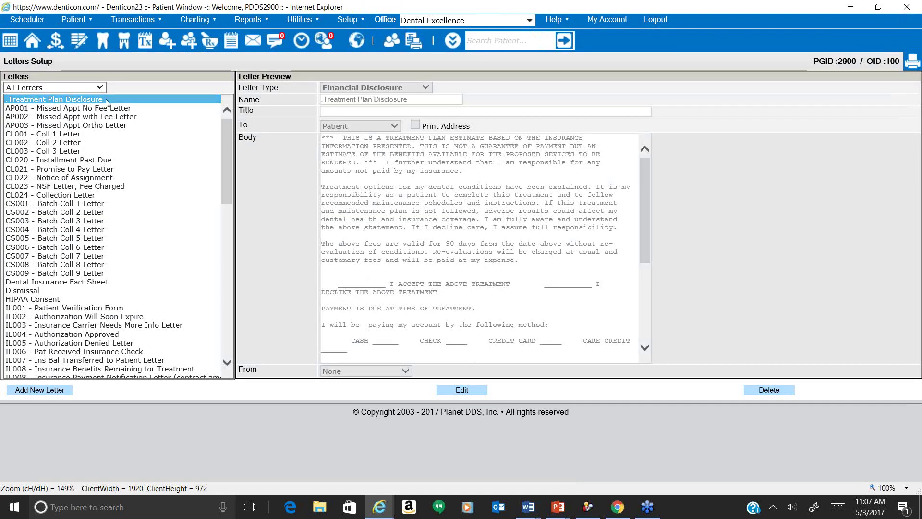
# Scroll the Letters list and show the Office dropdown with Dental Excellence and Great Smiles.
pyautogui.scroll(-10, 130, 288)
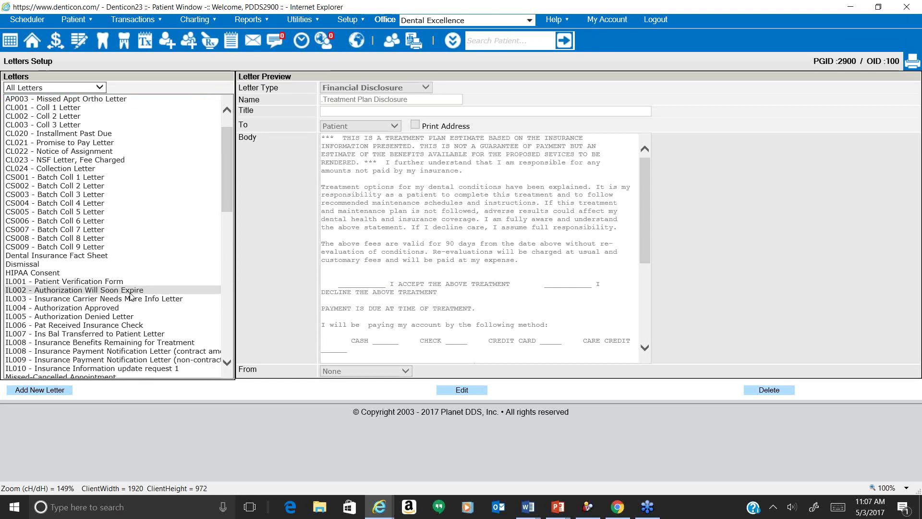
pyautogui.scroll(-1, 129, 303)
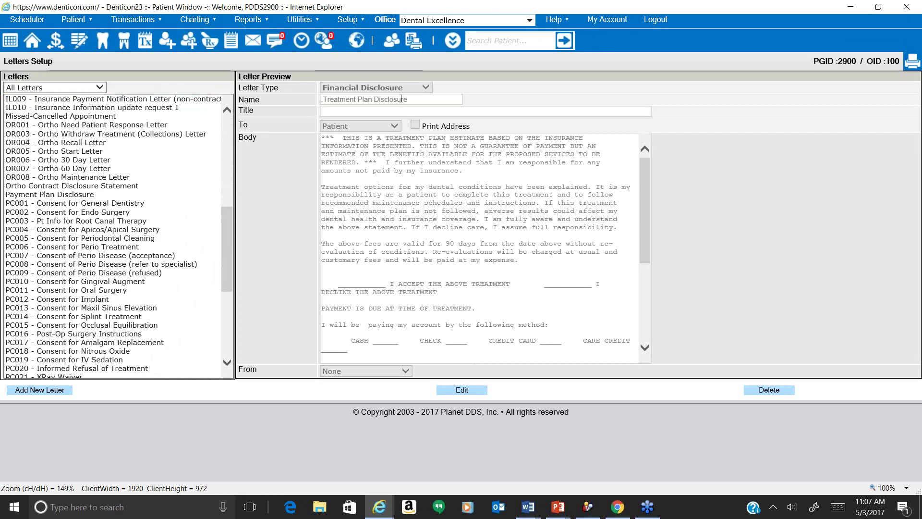
pyautogui.click(477, 22)
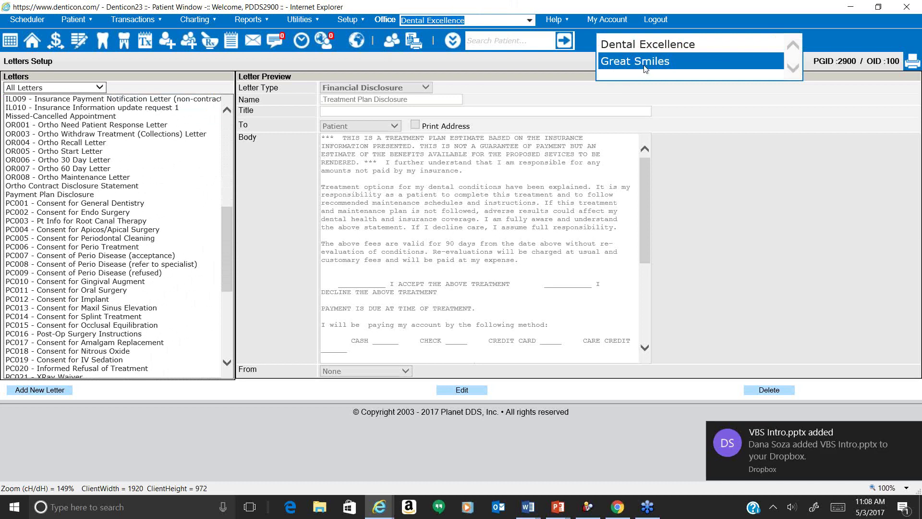
# Close the office list and go to Utilities > Copy/Move/Change PGID Setup Data > Copy Letters.
pyautogui.click(911, 432)
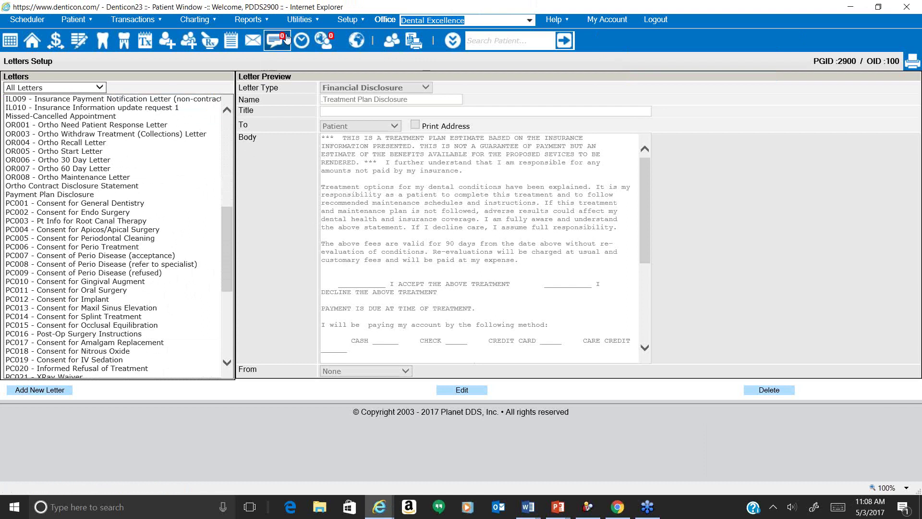
pyautogui.click(305, 24)
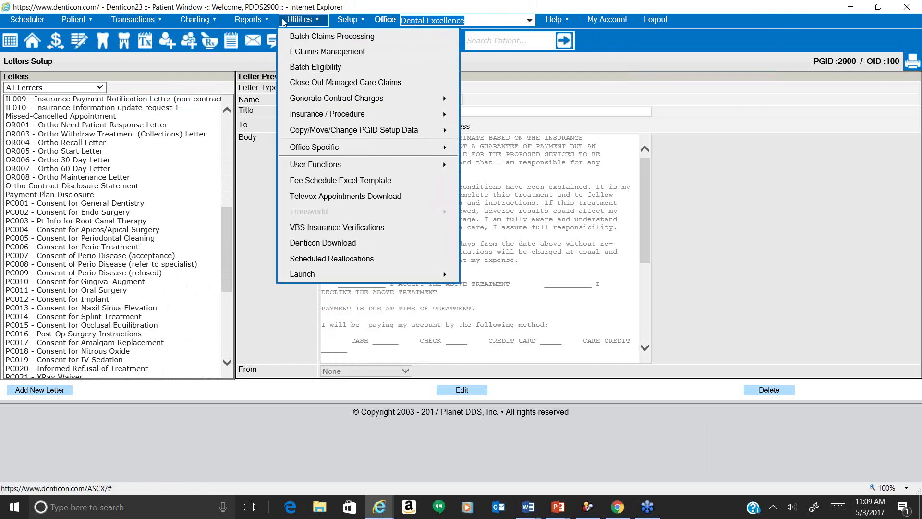
pyautogui.moveTo(289, 27)
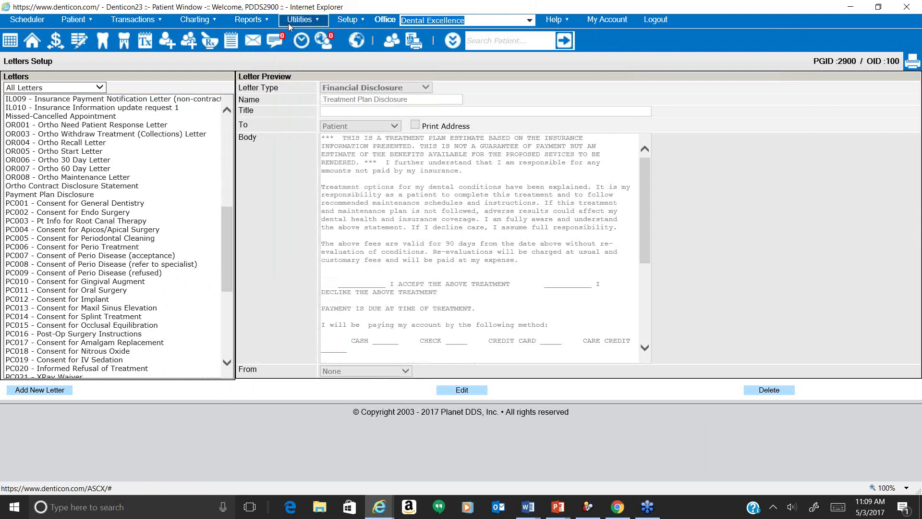
pyautogui.moveTo(321, 135)
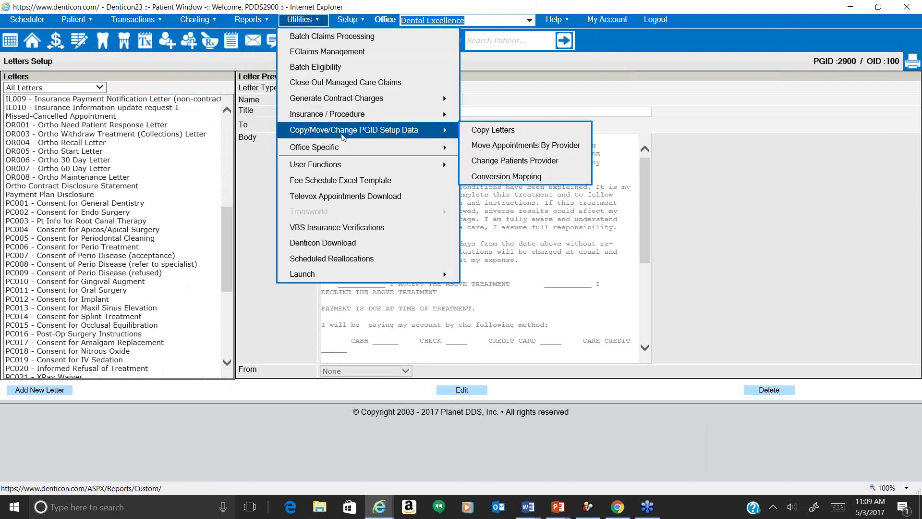
pyautogui.click(480, 133)
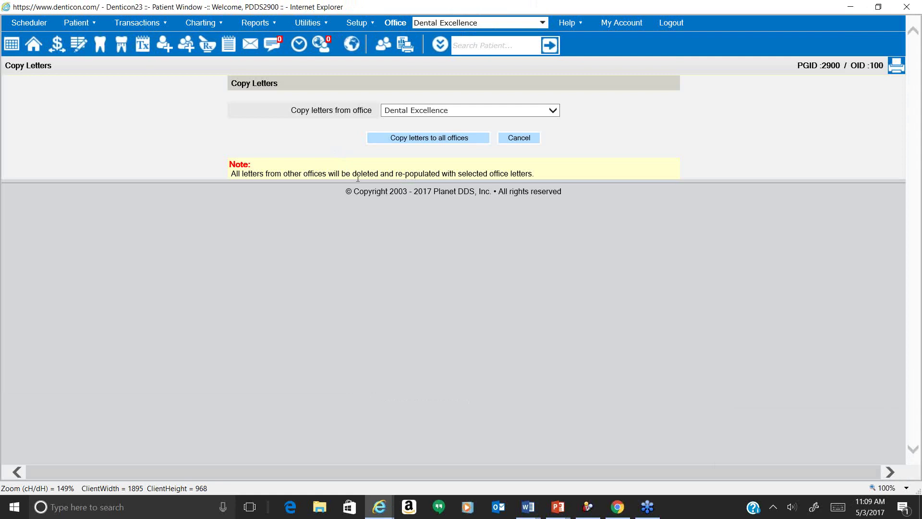
pyautogui.moveTo(532, 174); pyautogui.dragTo(233, 174)
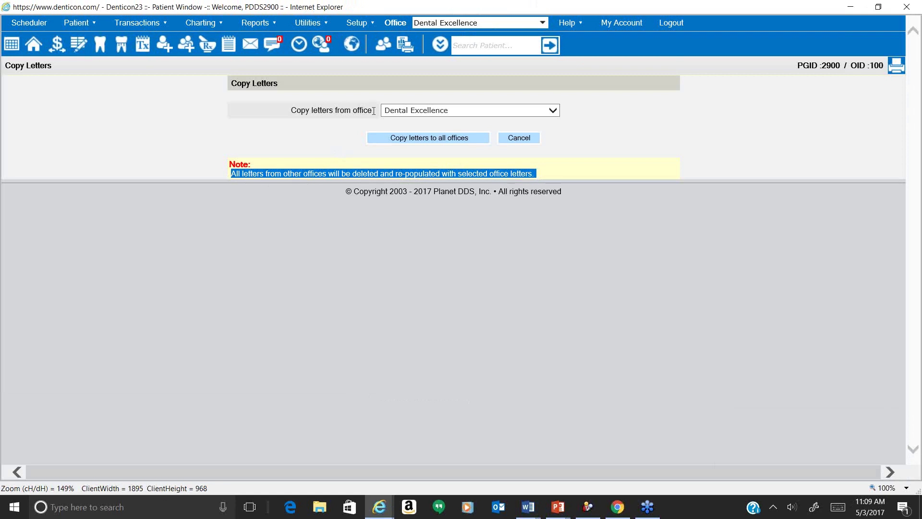
pyautogui.moveTo(373, 110); pyautogui.dragTo(290, 111)
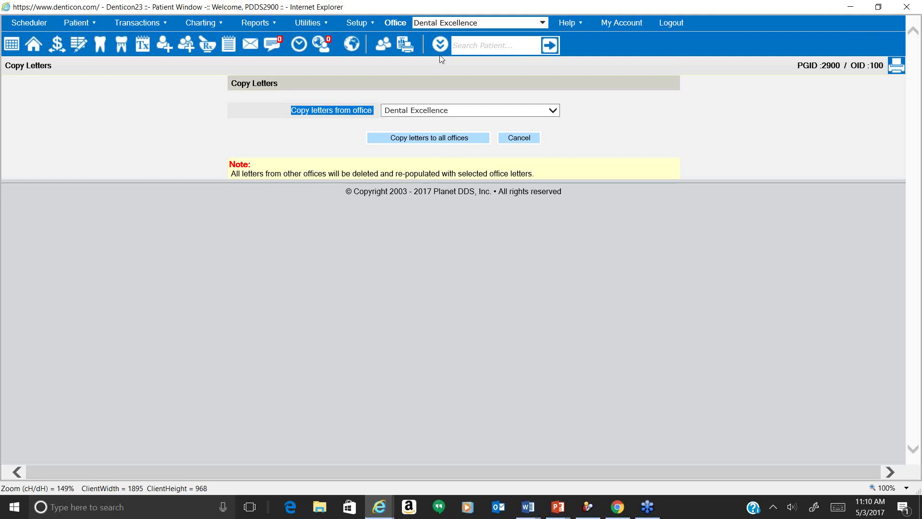
pyautogui.click(448, 24)
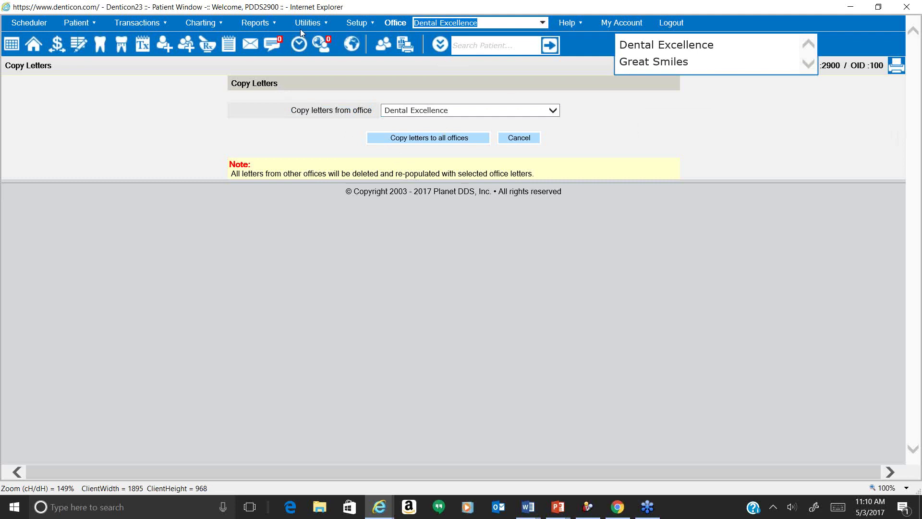
# Return to the Custom Letter setup through Reports > Custom.
pyautogui.click(255, 23)
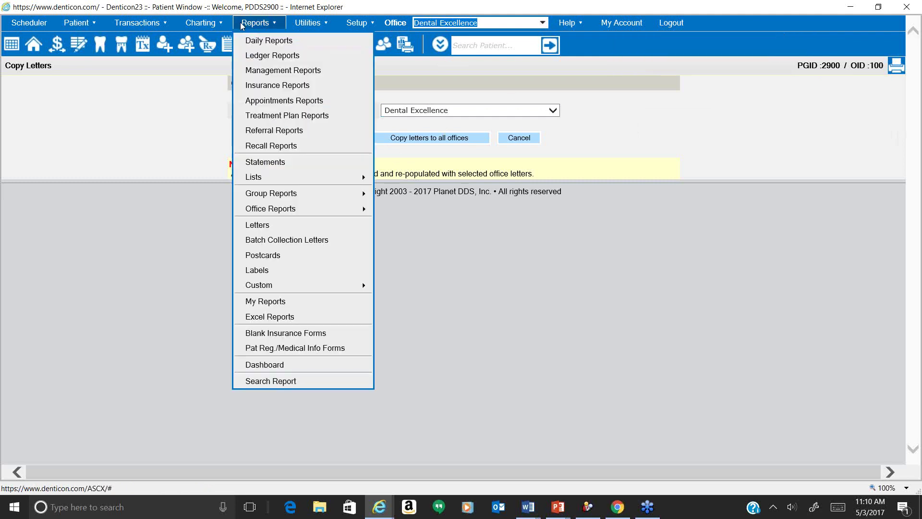
pyautogui.moveTo(308, 284)
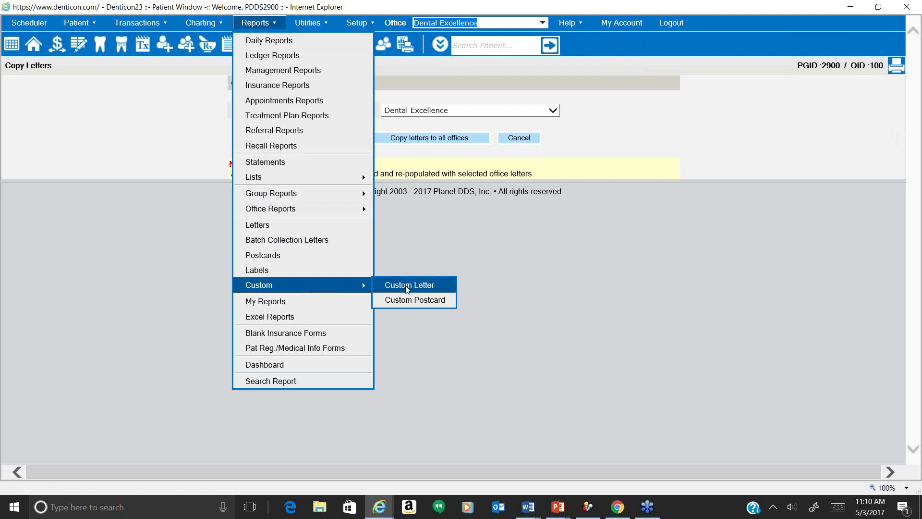
pyautogui.click(407, 286)
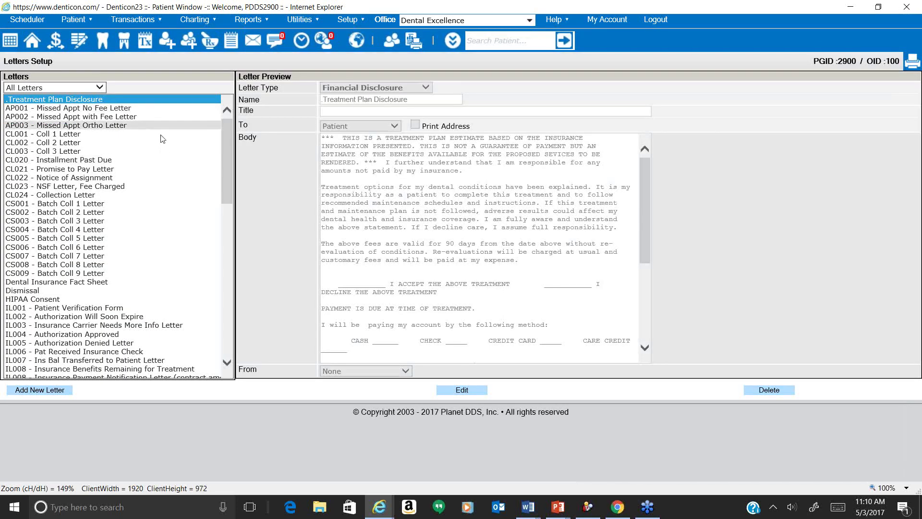
# Scroll through the Letters list and show the All Letters category filter options.
pyautogui.scroll(-3, 166, 257)
pyautogui.scroll(-4, 167, 260)
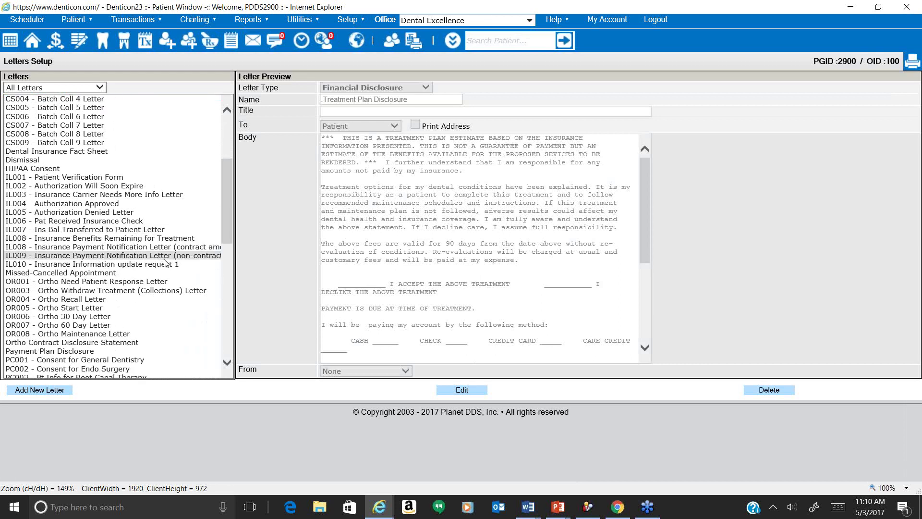
pyautogui.scroll(-6, 165, 263)
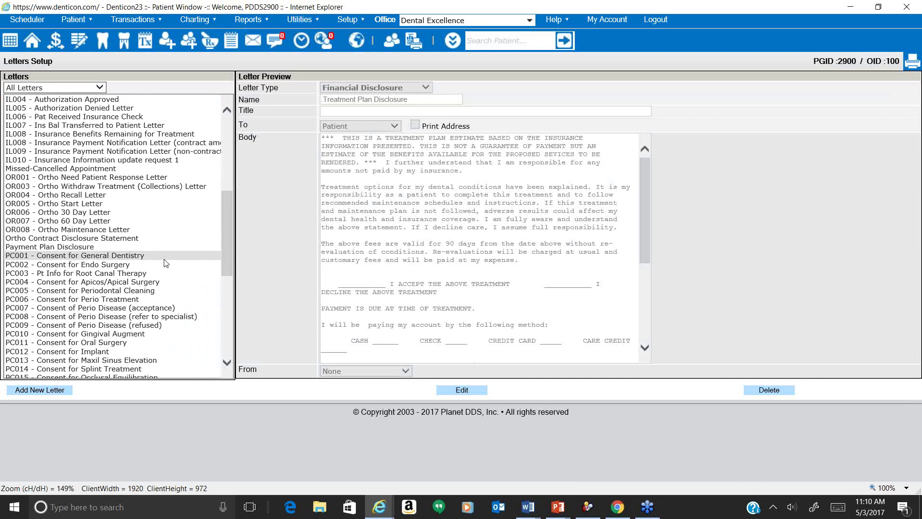
pyautogui.scroll(-6, 165, 262)
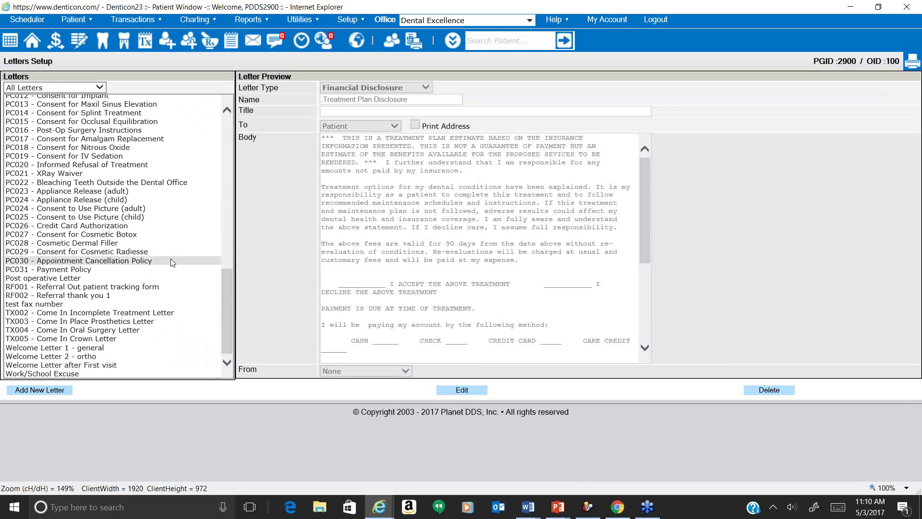
pyautogui.scroll(2, 156, 181)
pyautogui.scroll(12, 153, 178)
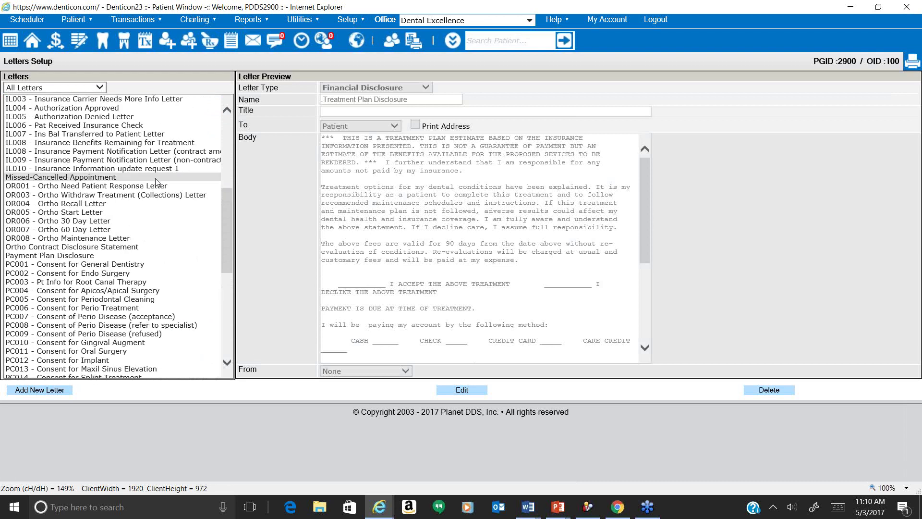
pyautogui.scroll(3, 128, 127)
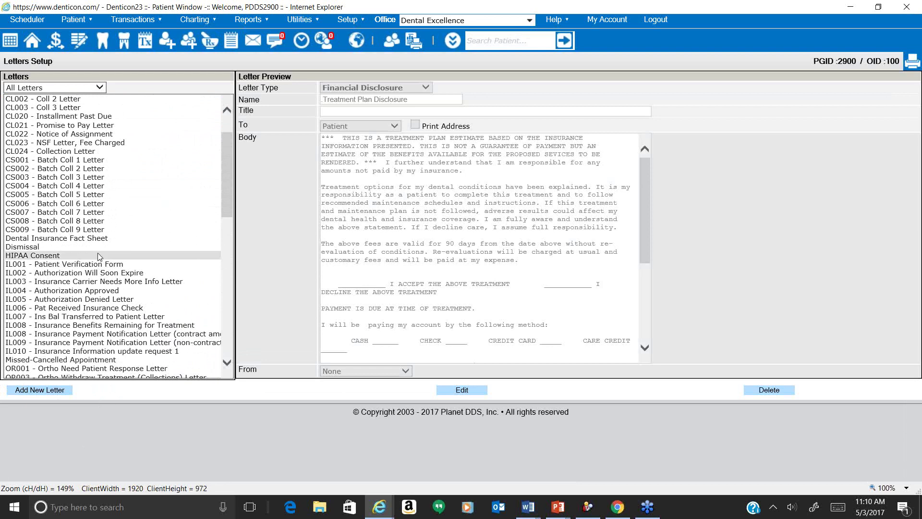
pyautogui.scroll(-9, 101, 261)
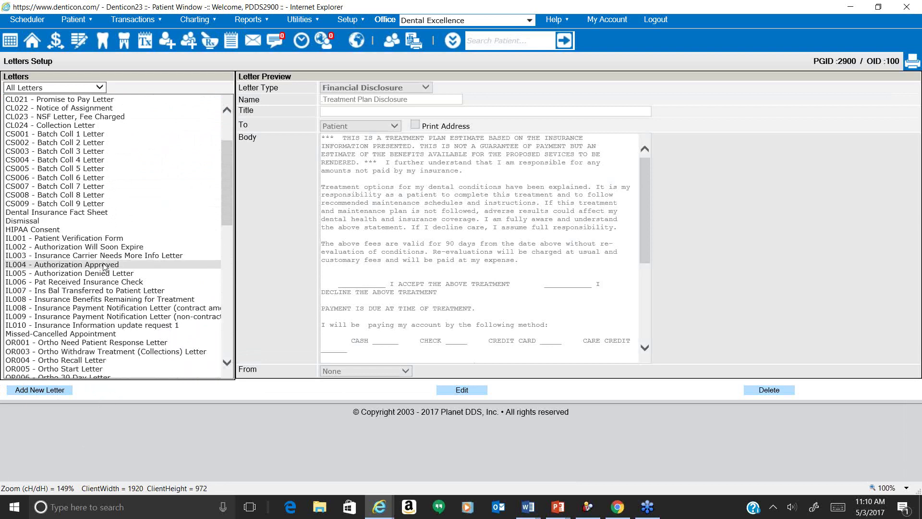
pyautogui.click(75, 88)
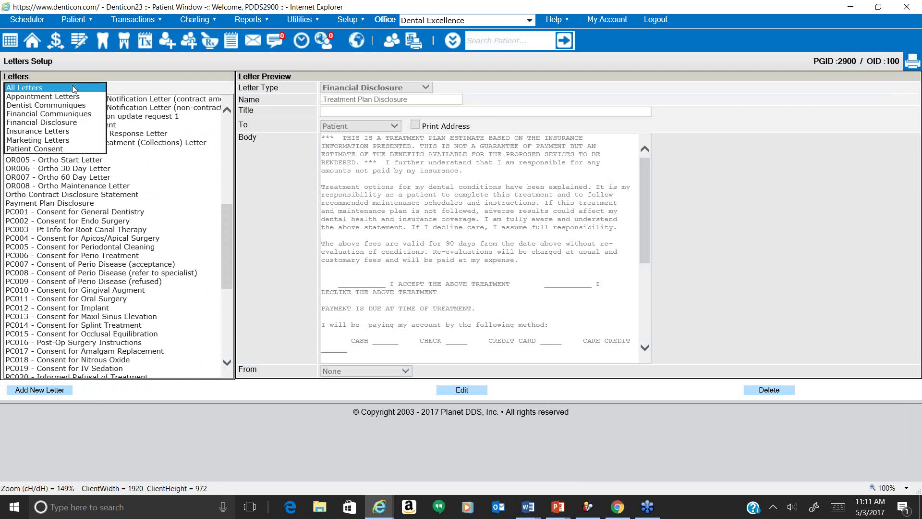
# Filter the letters to Patient Consent and review the HIPAA Consent letter's Letter Type field.
pyautogui.click(71, 150)
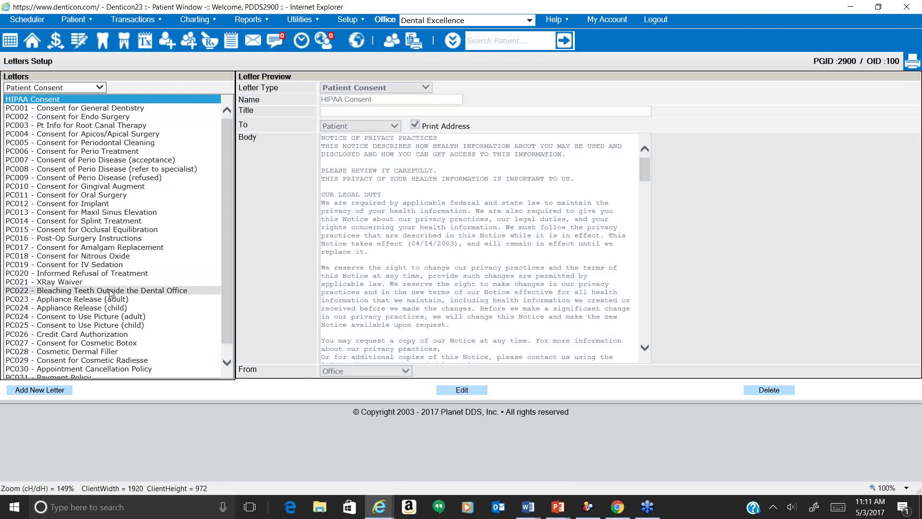
pyautogui.scroll(-1, 111, 292)
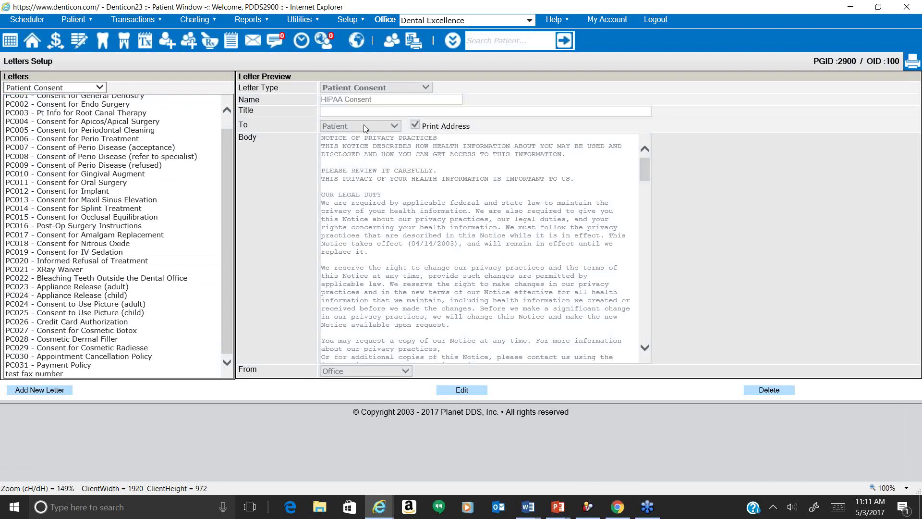
pyautogui.tripleClick(280, 87)
pyautogui.click(245, 94)
pyautogui.tripleClick(246, 98)
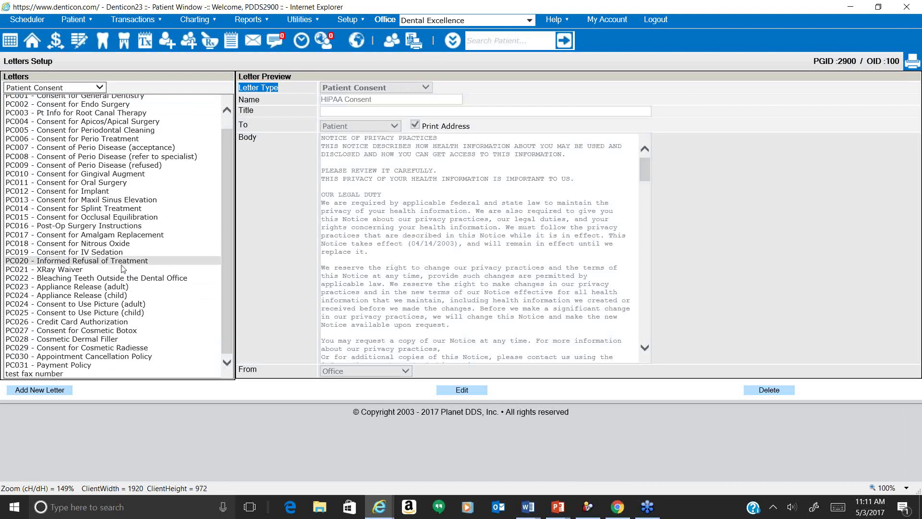
pyautogui.scroll(1, 123, 268)
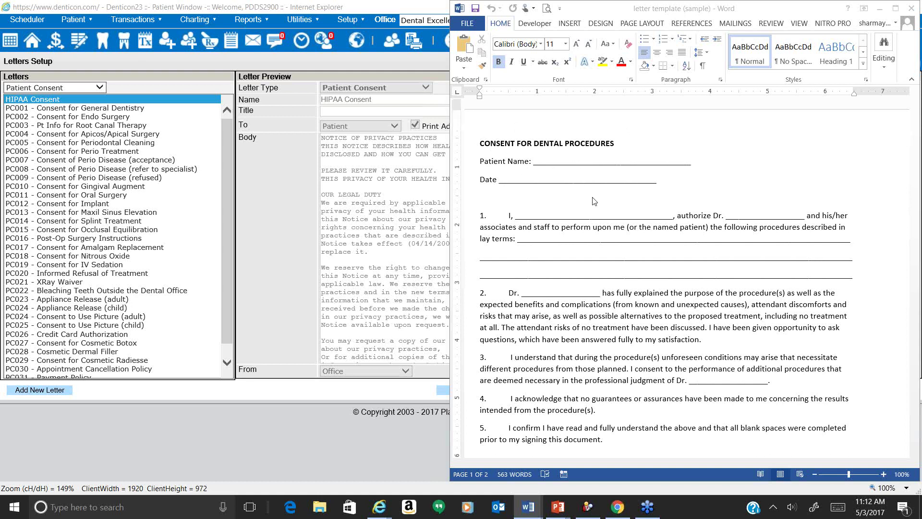
pyautogui.scroll(-4, 594, 201)
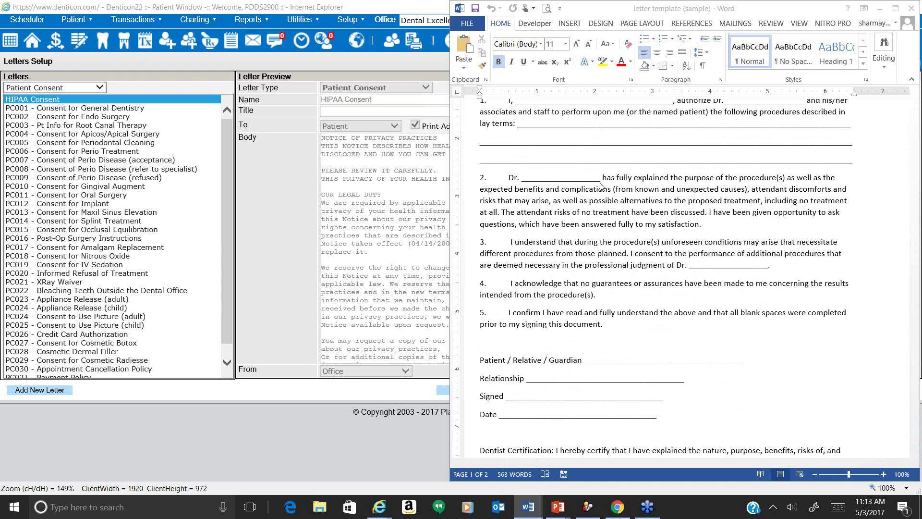
pyautogui.click(595, 181)
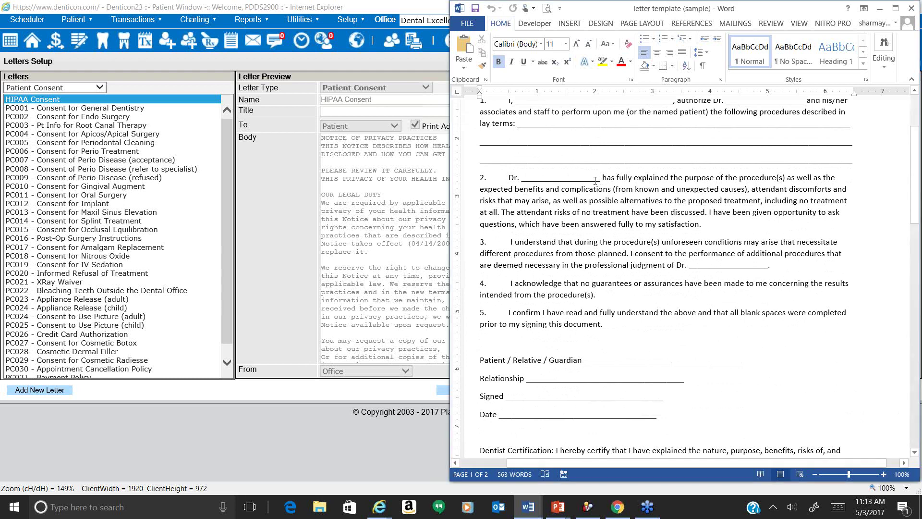
pyautogui.tripleClick(576, 180)
pyautogui.click(576, 181)
pyautogui.moveTo(600, 181); pyautogui.dragTo(522, 180)
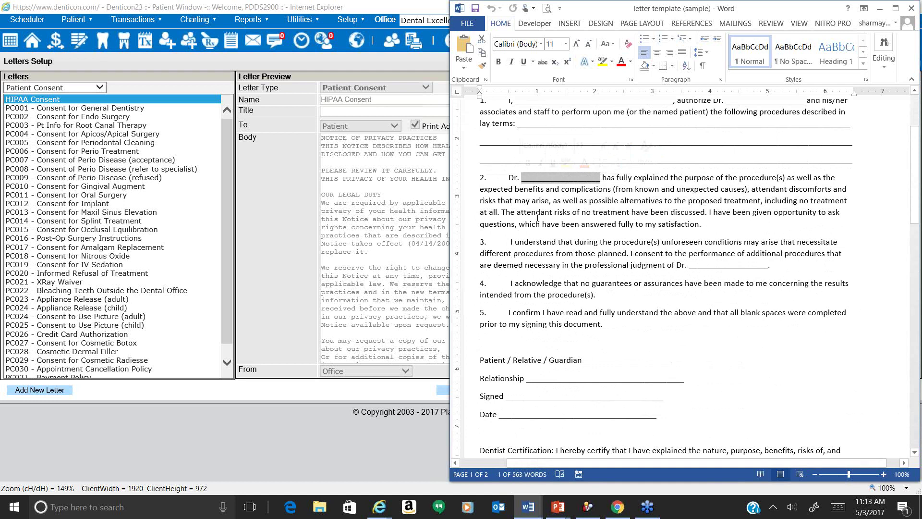
# Go to Setup > Pick List.
pyautogui.click(358, 22)
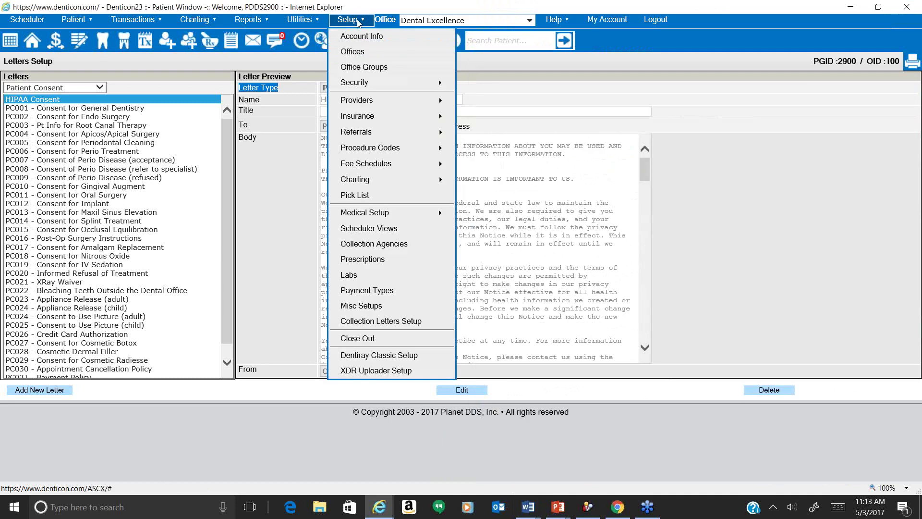
pyautogui.click(395, 198)
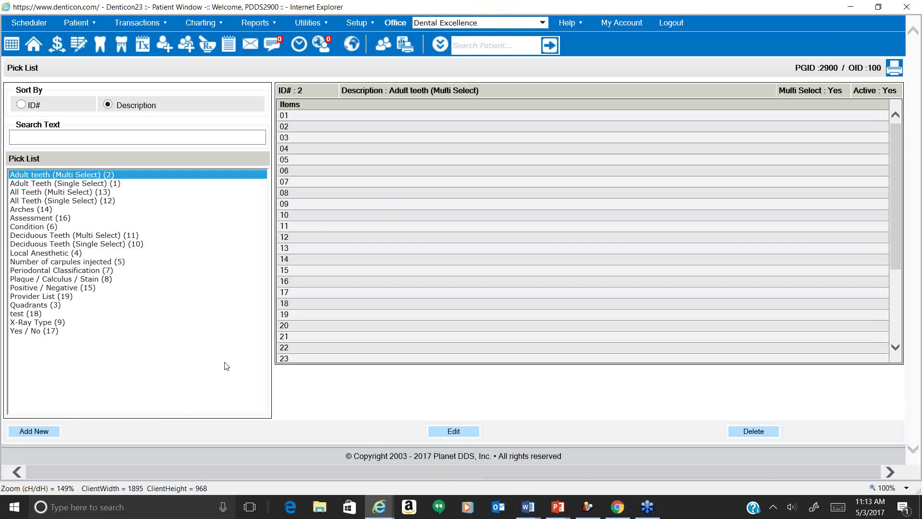
# Display the Provider List (19) pick list with its five single-select dentist entries.
pyautogui.click(124, 297)
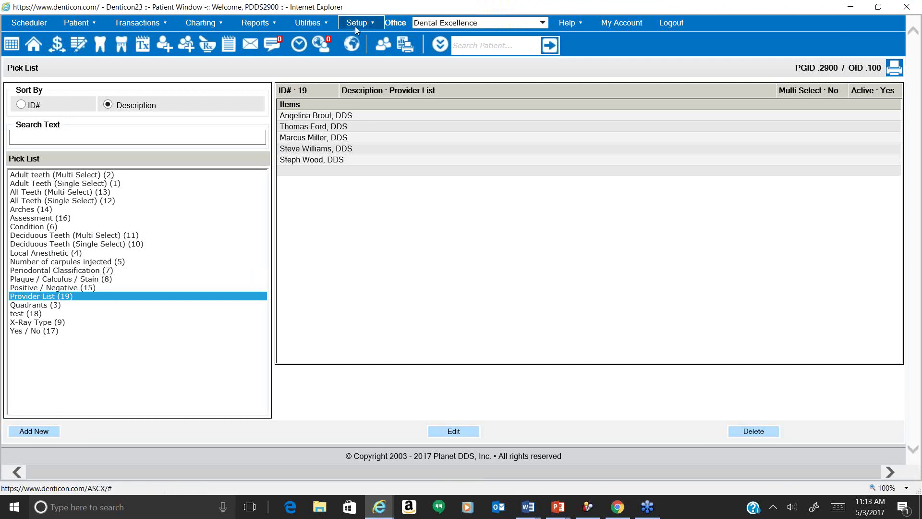
pyautogui.moveTo(355, 27)
pyautogui.moveTo(378, 107)
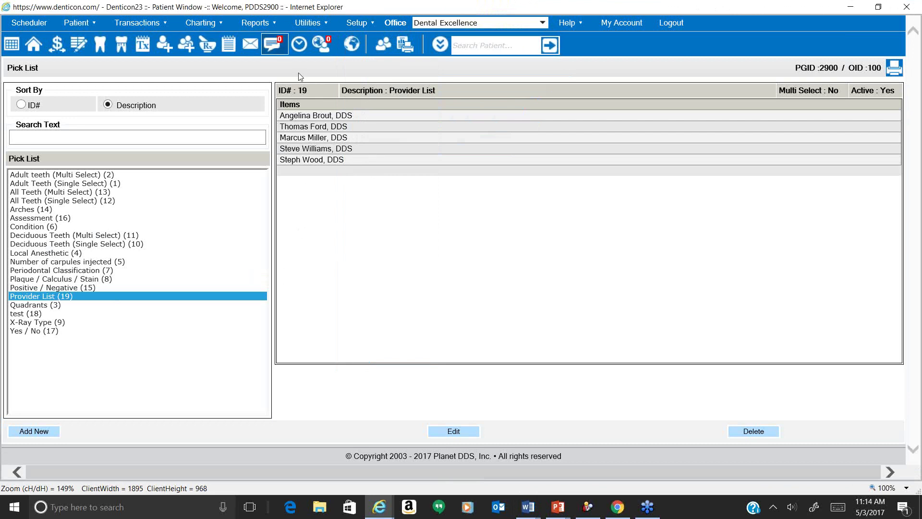
pyautogui.click(268, 23)
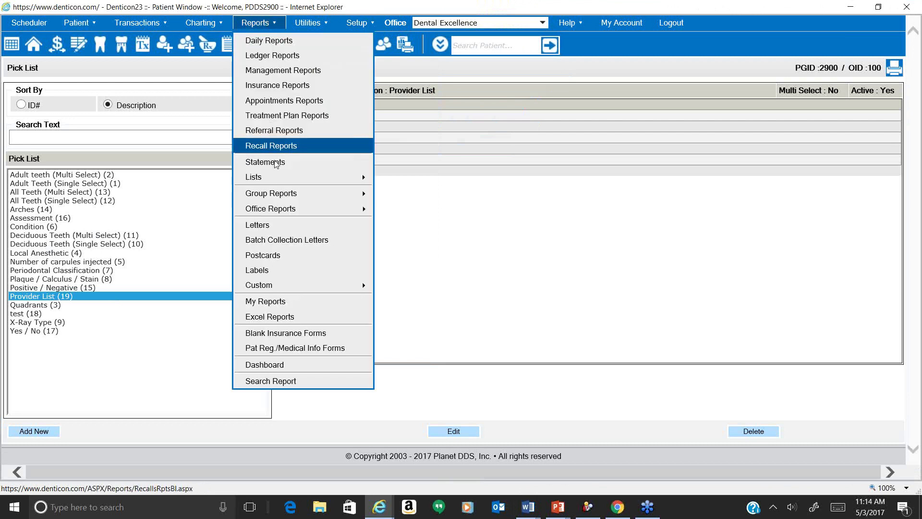
# Select the Word consent template text from Patient Name onward, then start a new custom letter.
pyautogui.moveTo(309, 286)
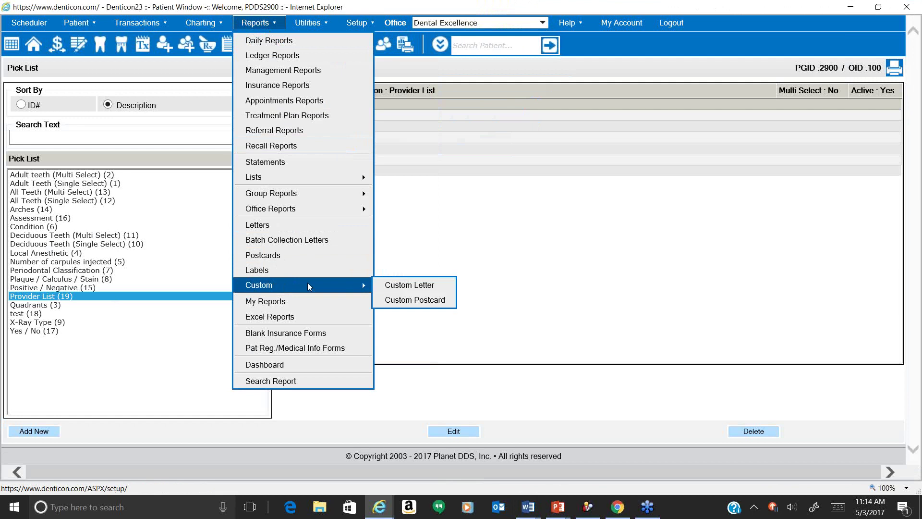
pyautogui.click(391, 286)
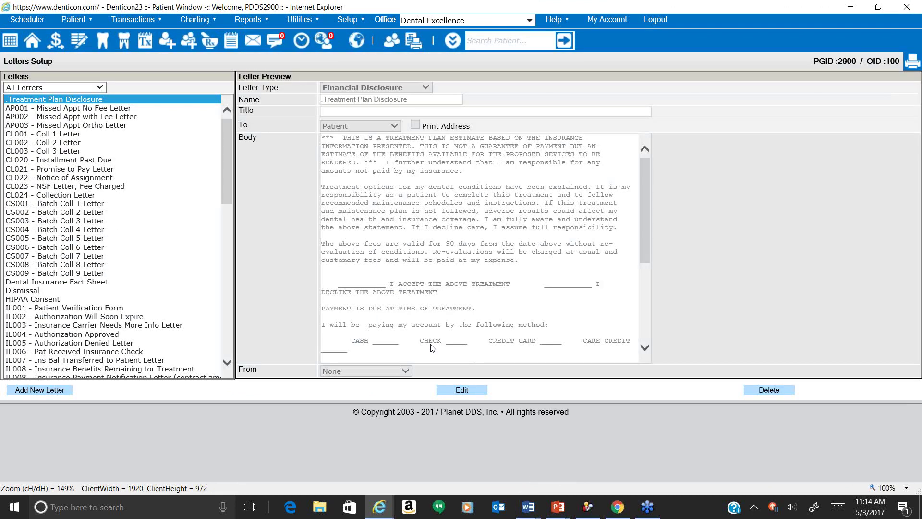
pyautogui.moveTo(528, 507)
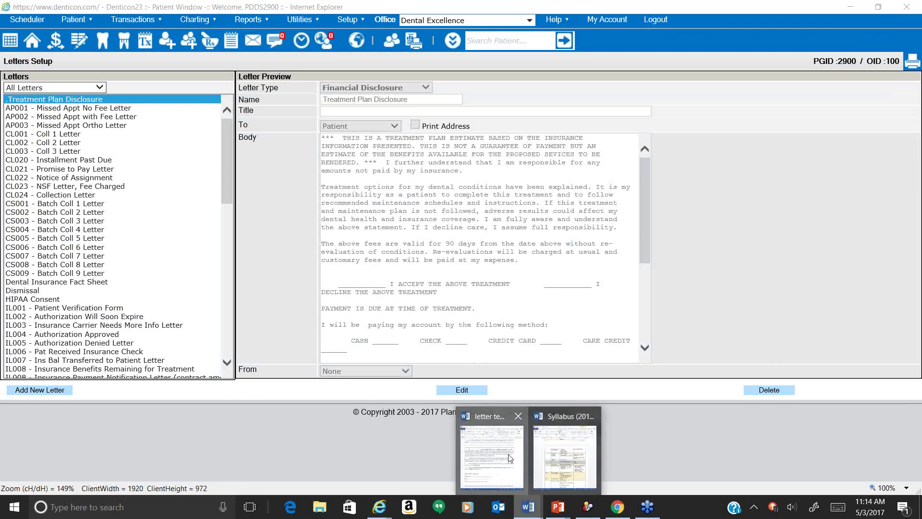
pyautogui.click(526, 461)
pyautogui.scroll(4, 539, 188)
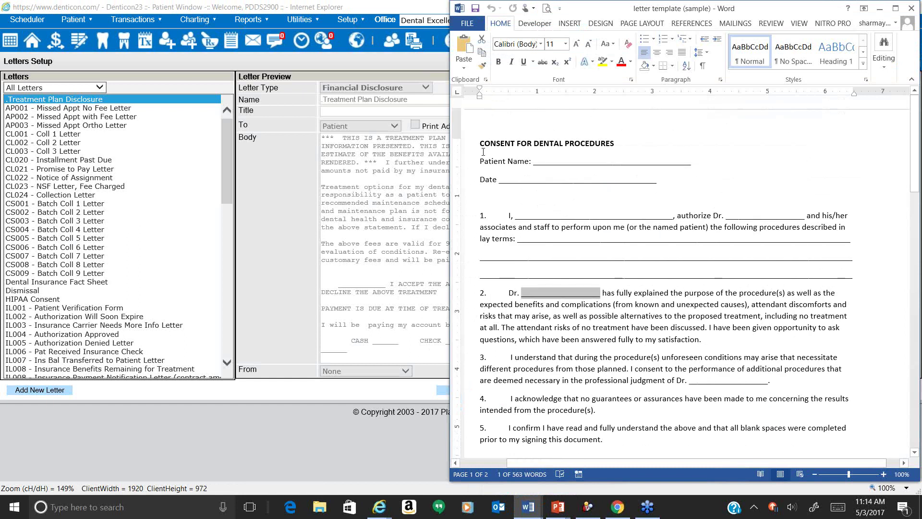
pyautogui.moveTo(479, 160)
pyautogui.mouseDown()
pyautogui.moveTo(641, 345)
pyautogui.moveTo(743, 320)
pyautogui.moveTo(740, 329)
pyautogui.mouseUp()
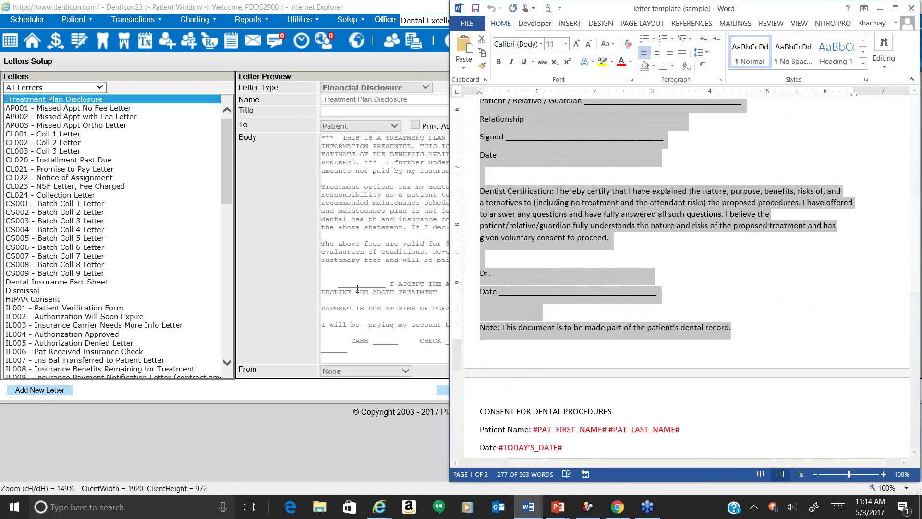
pyautogui.click(519, 257)
pyautogui.scroll(8, 519, 257)
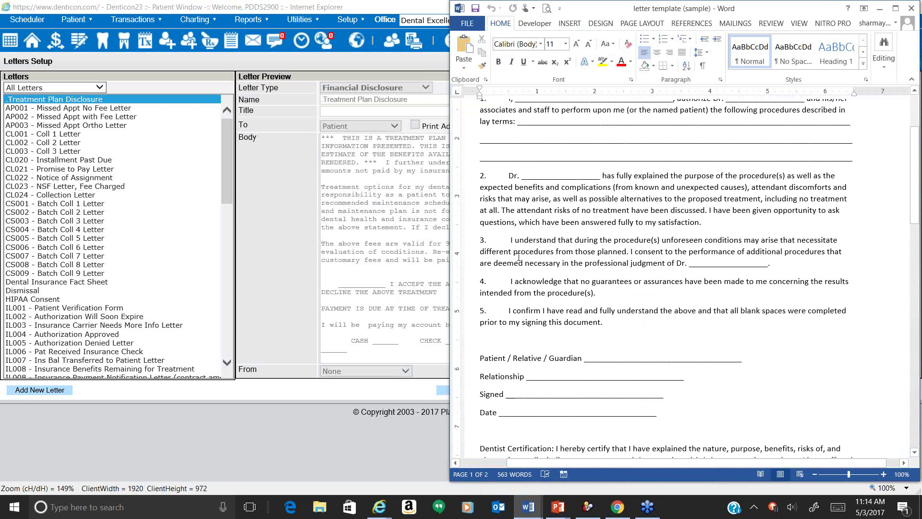
pyautogui.click(62, 399)
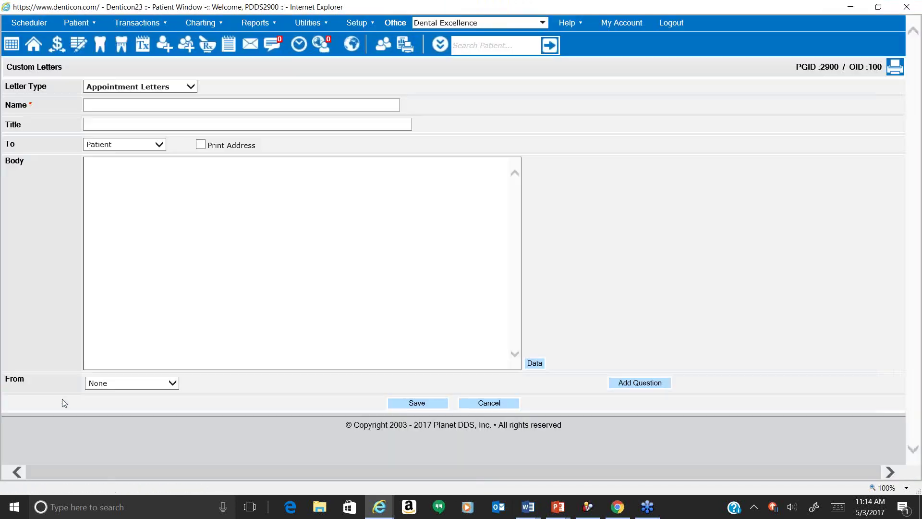
# Dismiss the copy-protection warning and set the letter type to Patient Consent.
pyautogui.rightClick(151, 279)
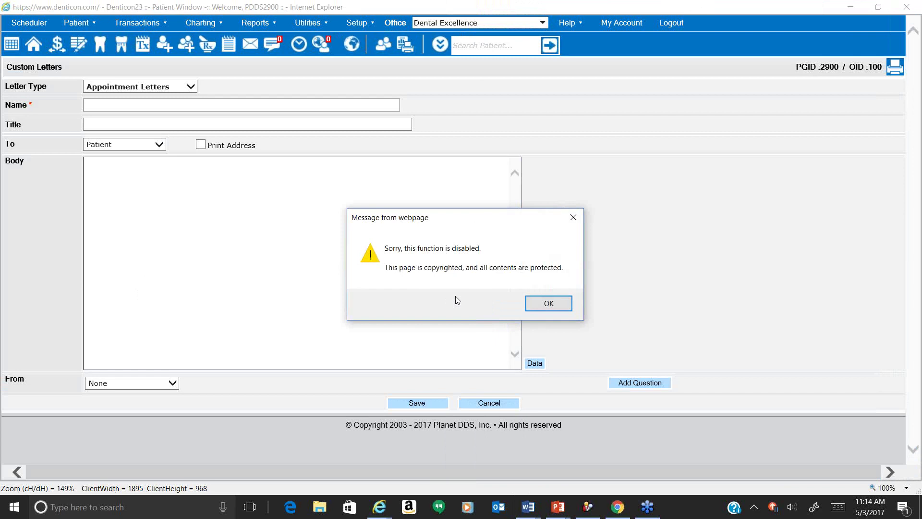
pyautogui.click(548, 304)
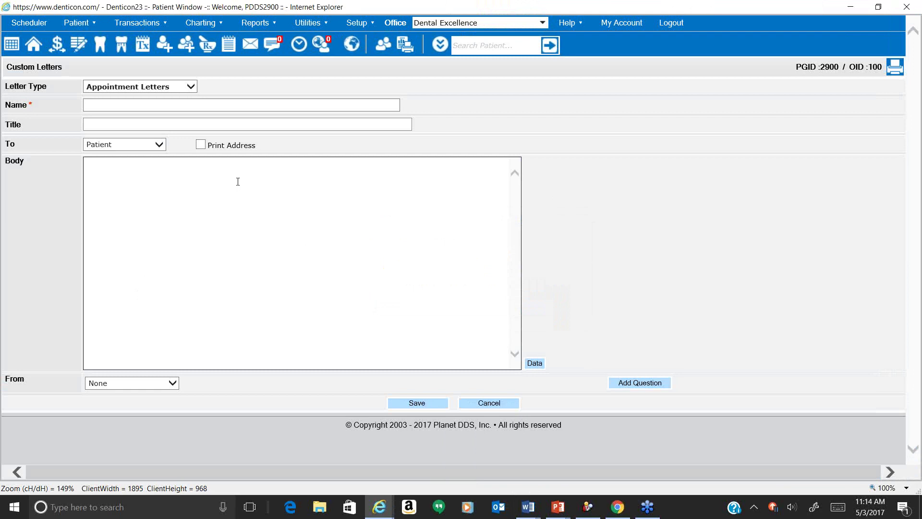
pyautogui.click(191, 88)
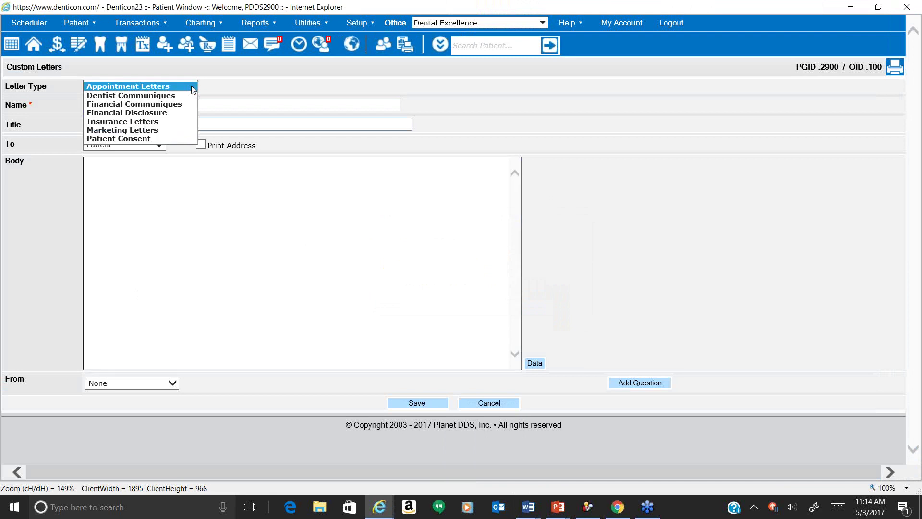
pyautogui.click(158, 140)
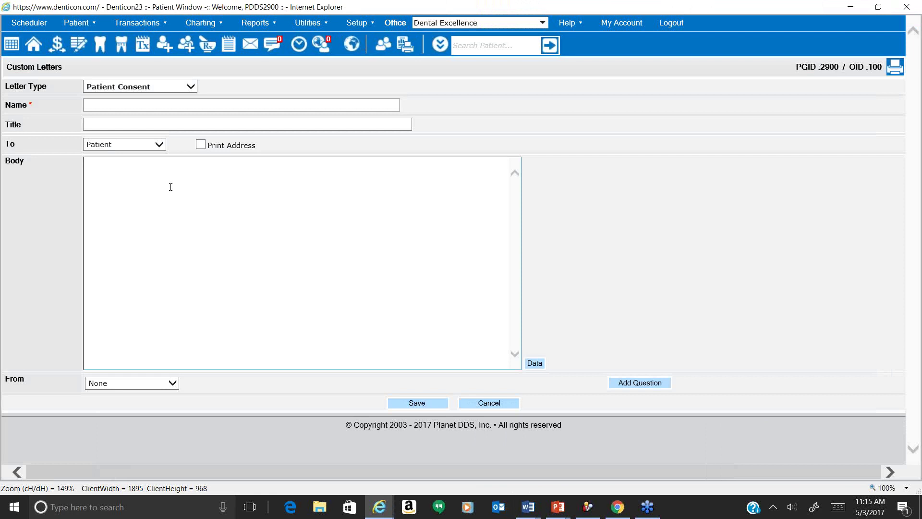
# Paste the consent text, Patient Name through the dentist certification, into the letter body.
pyautogui.click(170, 187)
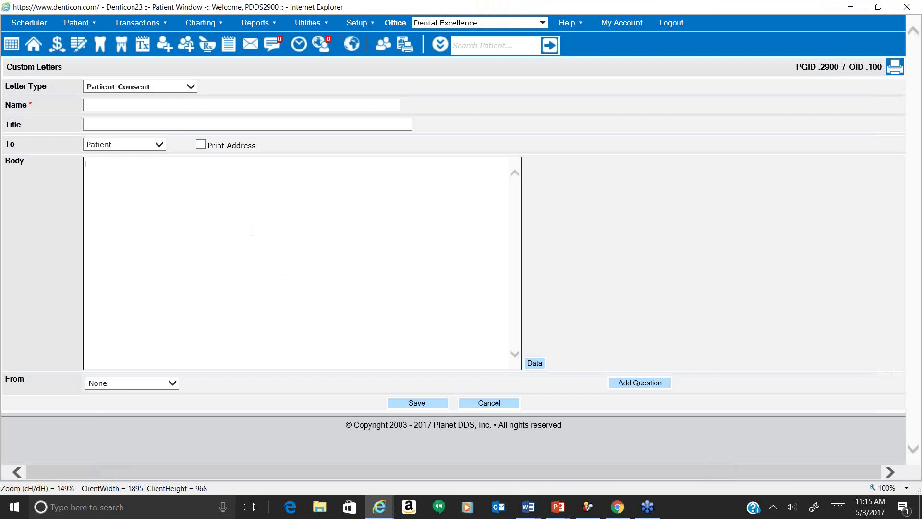
pyautogui.hotkey('ctrl', 'v')
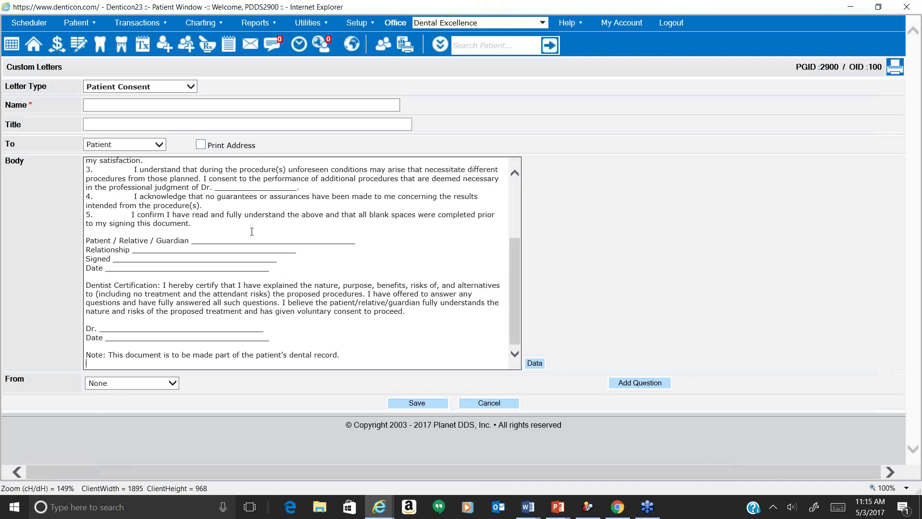
pyautogui.scroll(4, 252, 231)
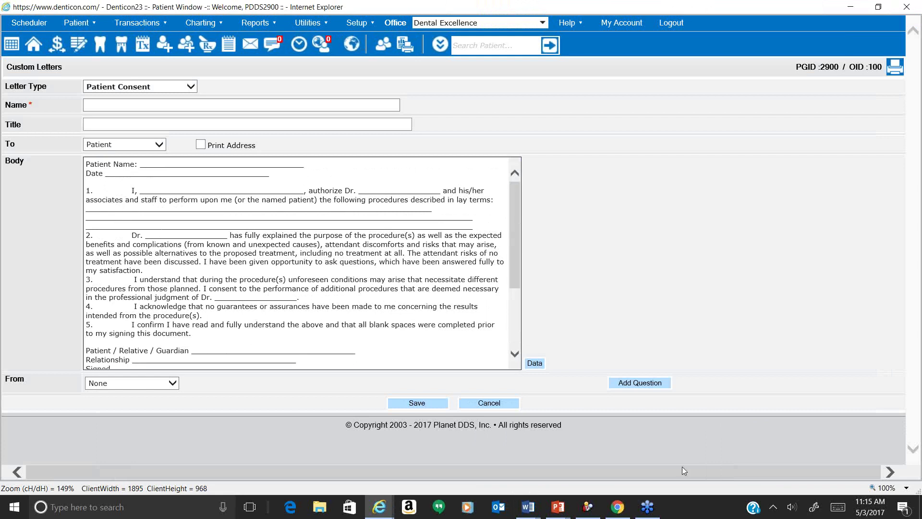
# Copy the template heading CONSENT FOR DENTAL PROCEDURES into the letter's Name and Title fields.
pyautogui.moveTo(528, 512)
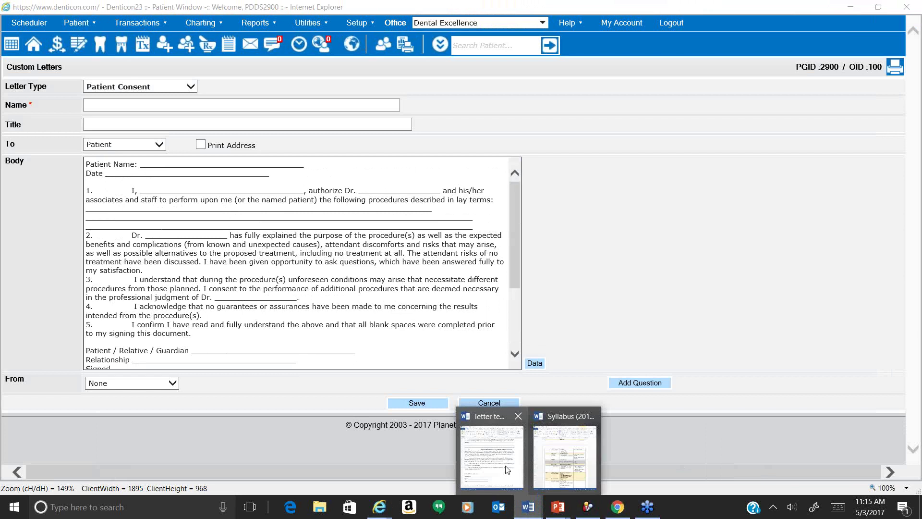
pyautogui.click(565, 475)
pyautogui.scroll(3, 593, 209)
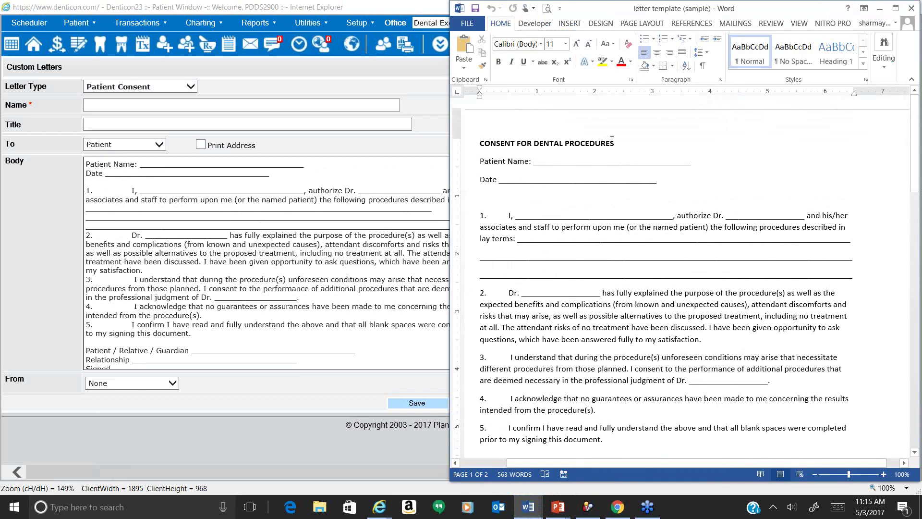
pyautogui.moveTo(615, 143); pyautogui.dragTo(480, 143)
pyautogui.hotkey('ctrl', 'c')
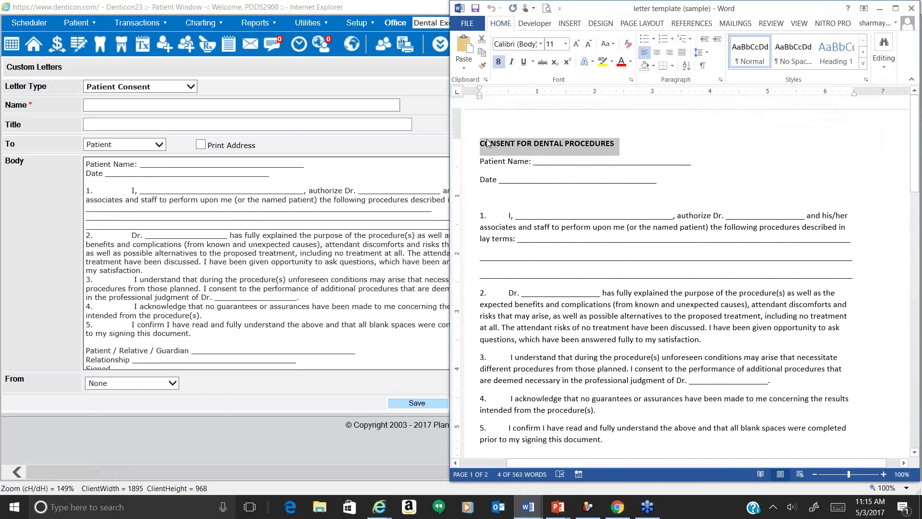
pyautogui.click(341, 104)
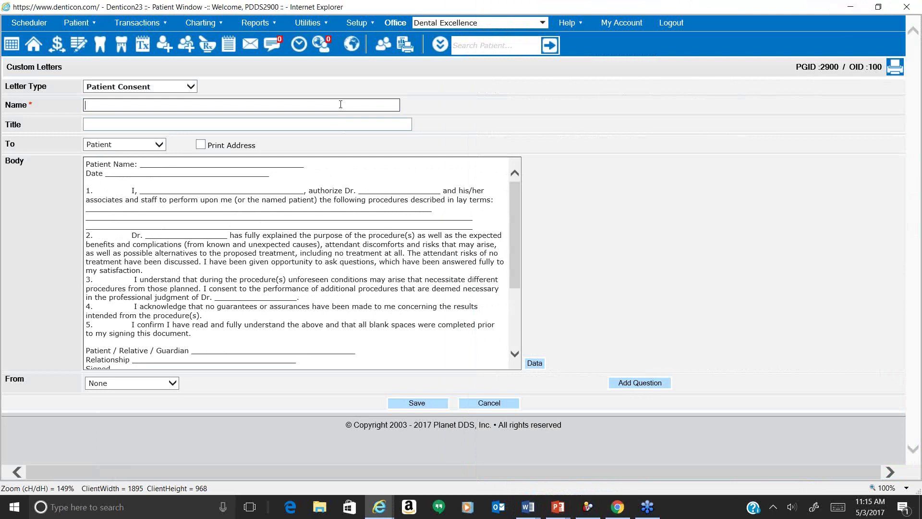
pyautogui.hotkey('ctrl', 'v')
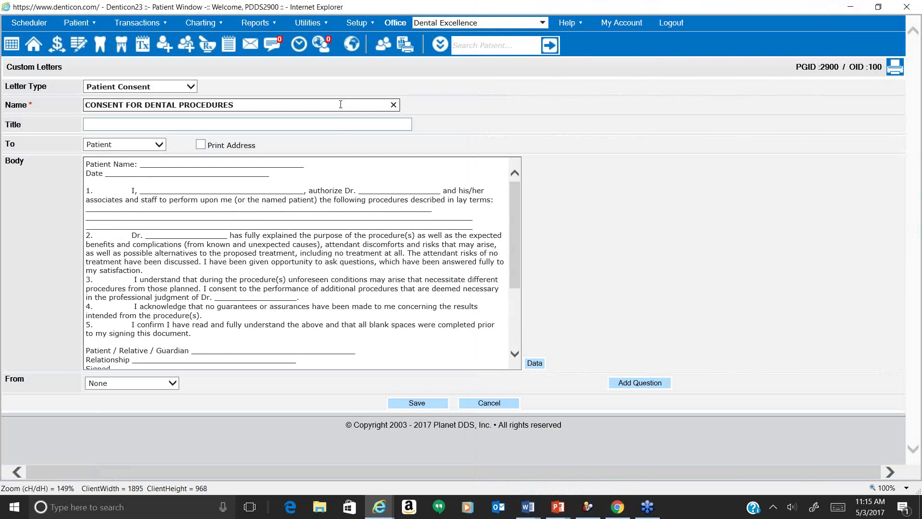
pyautogui.click(326, 122)
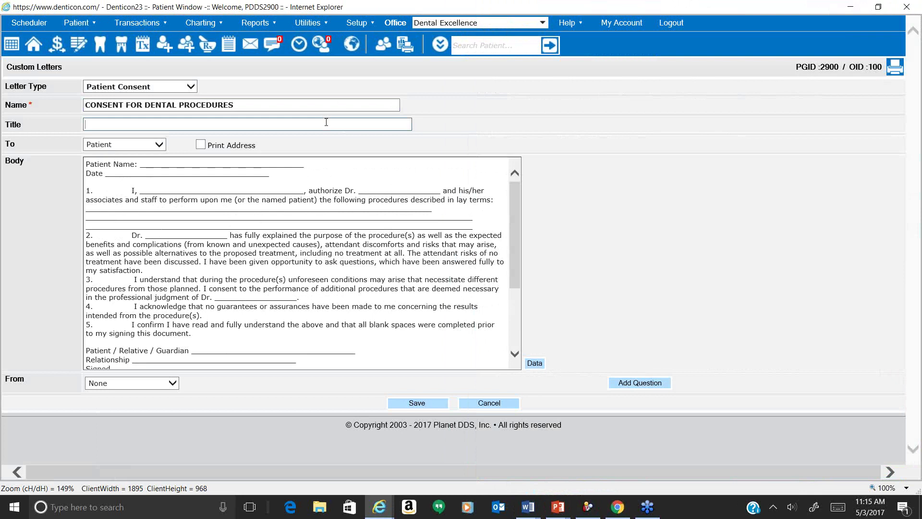
pyautogui.hotkey('ctrl', 'v')
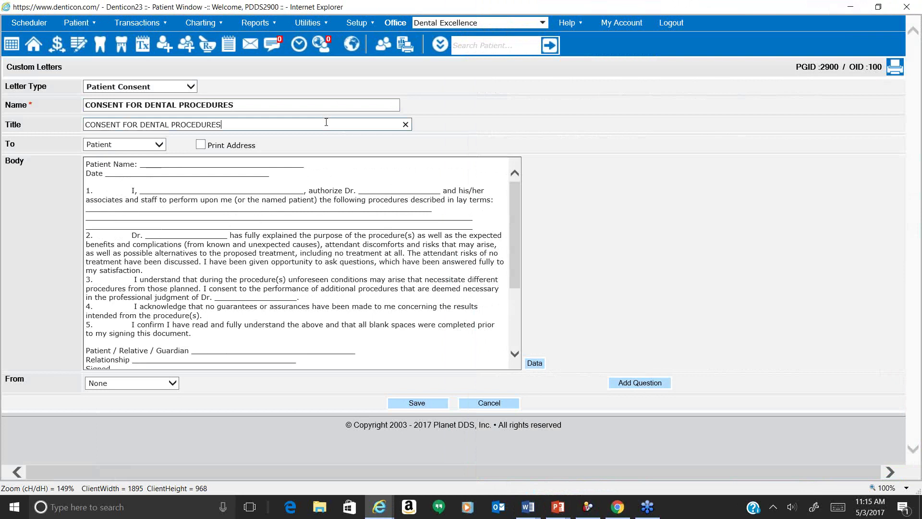
# Retype the letter name as 'Consent for Dental Procedures' and select the Patient Name underline.
pyautogui.doubleClick(14, 126)
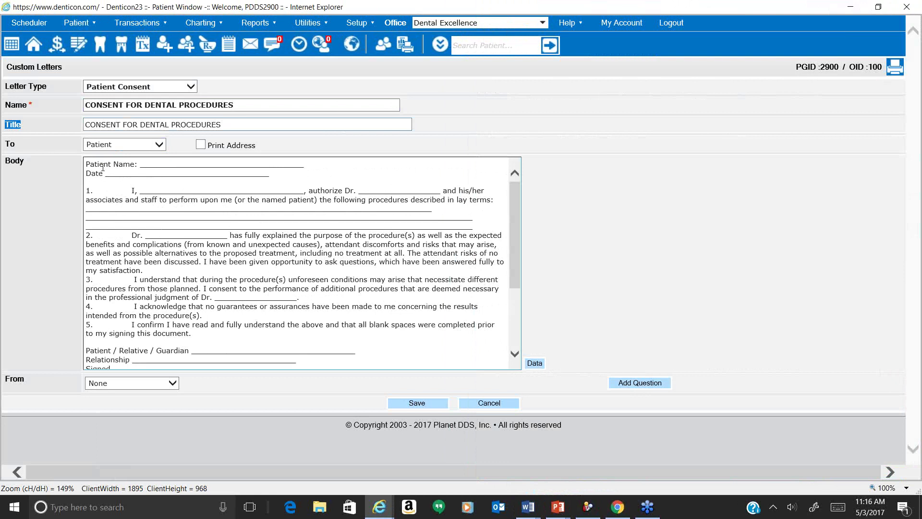
pyautogui.click(22, 110)
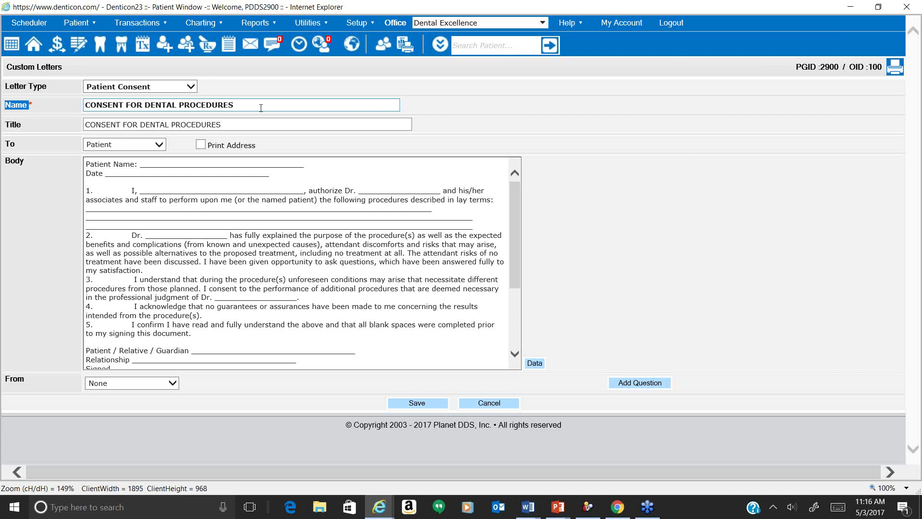
pyautogui.moveTo(261, 107); pyautogui.dragTo(65, 118)
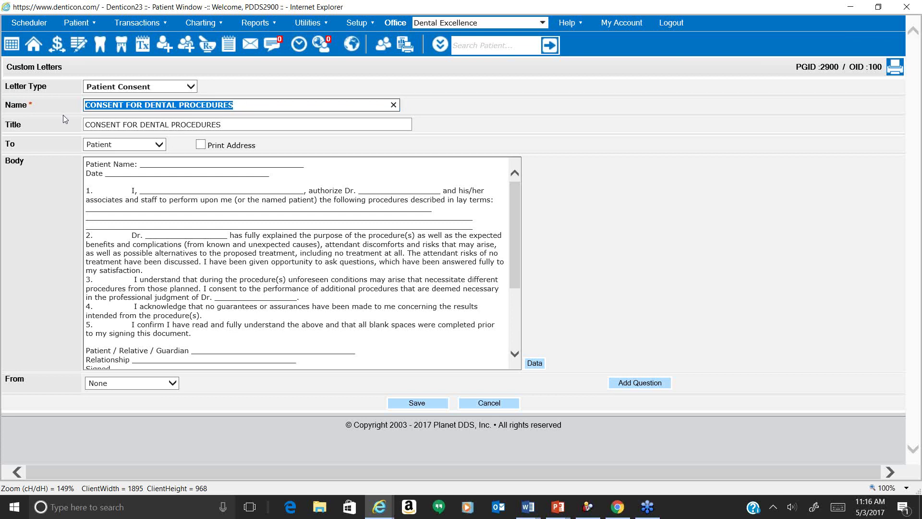
pyautogui.write('Con')
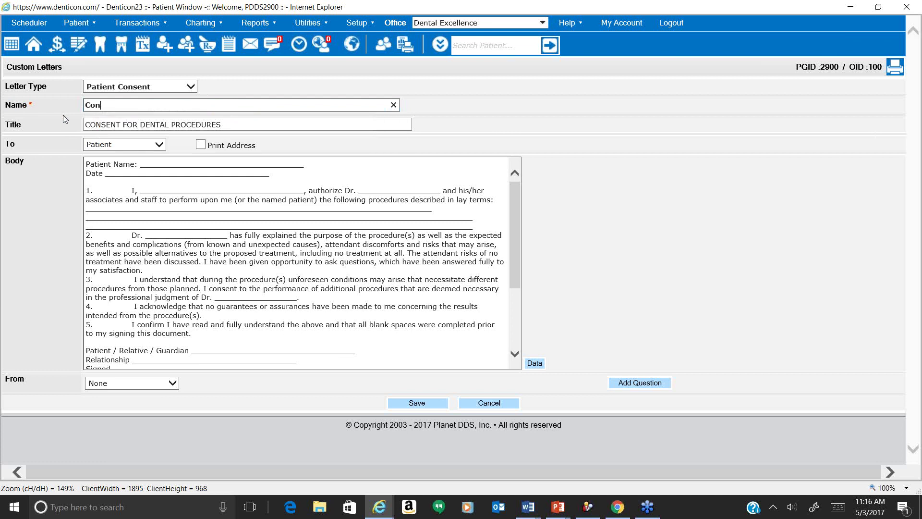
pyautogui.write('sent for Dental Procedures')
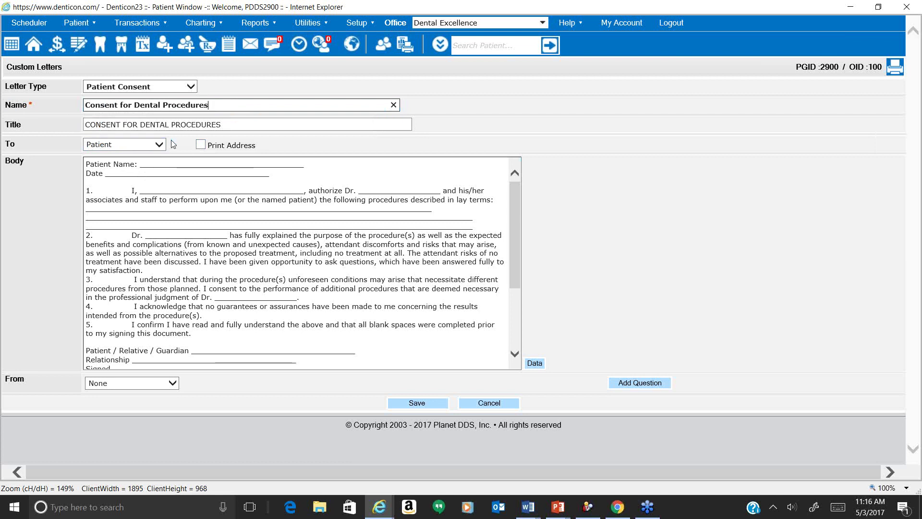
pyautogui.click(202, 146)
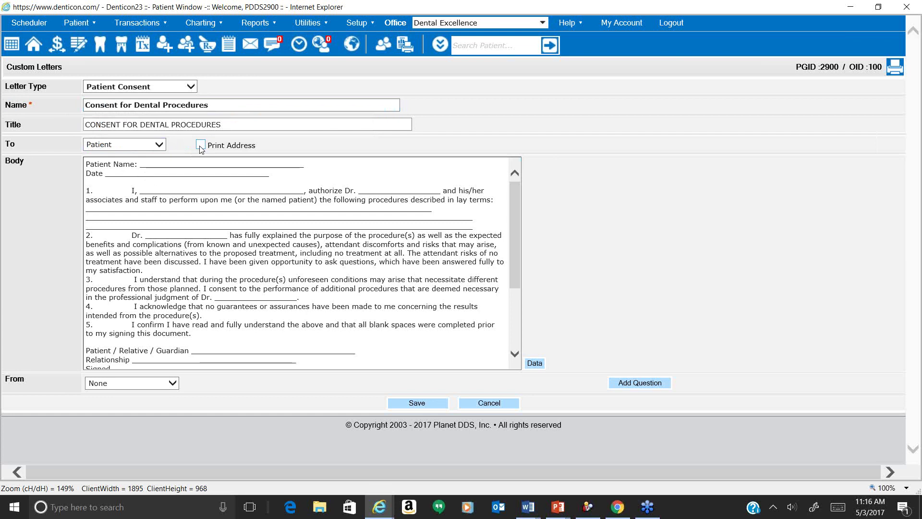
pyautogui.click(309, 165)
pyautogui.moveTo(308, 165); pyautogui.dragTo(139, 163)
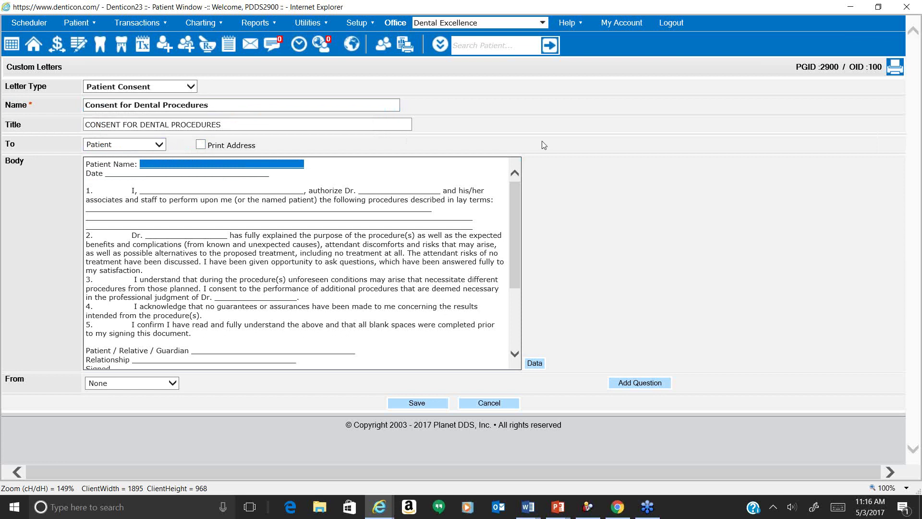
# Replace the Patient Name blank with the #PAT_FIRST_NAME# and #PAT_LAST_NAME# merge fields.
pyautogui.press('BackSpace')
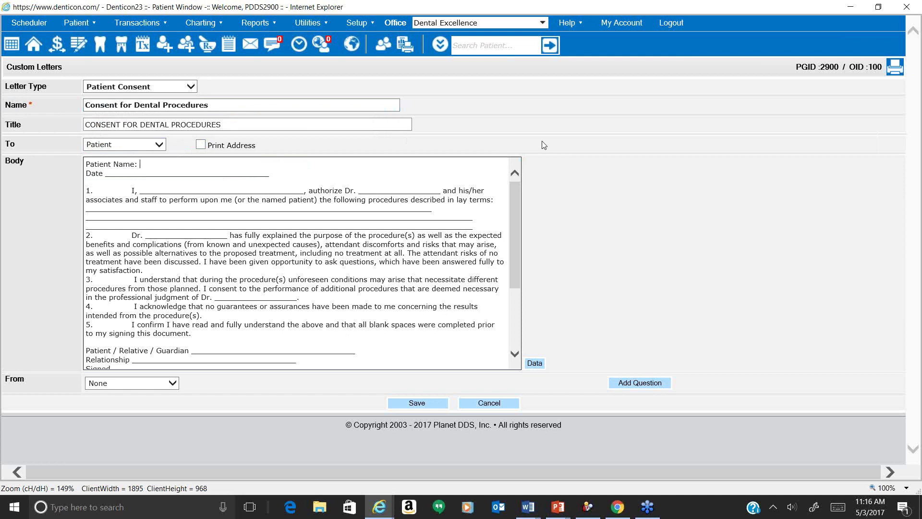
pyautogui.click(536, 367)
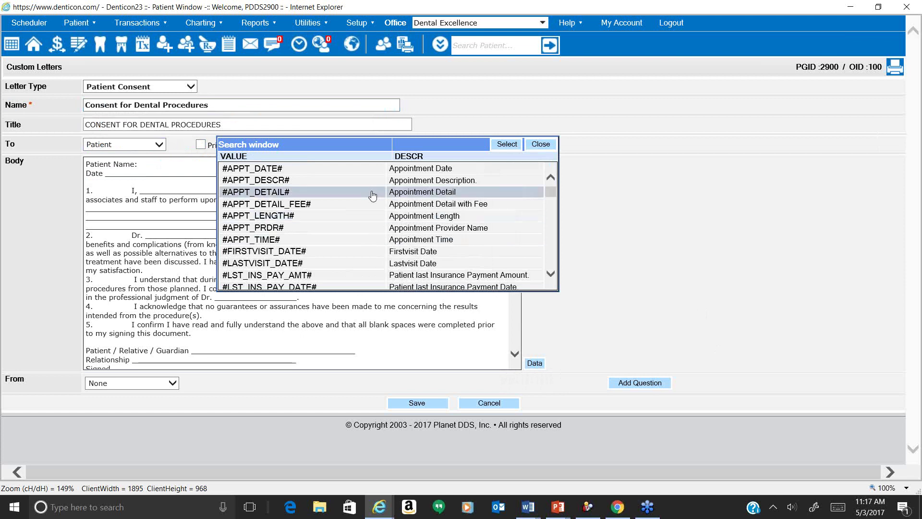
pyautogui.scroll(-5, 372, 195)
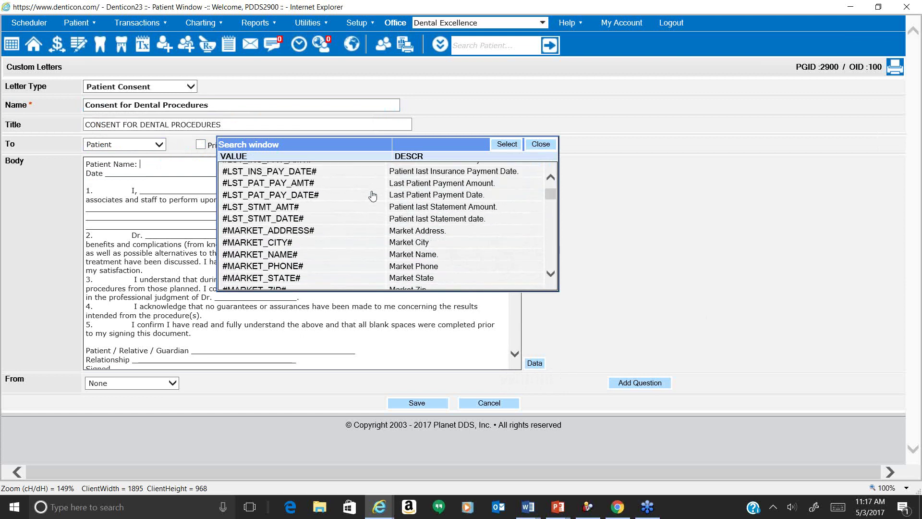
pyautogui.scroll(-6, 373, 195)
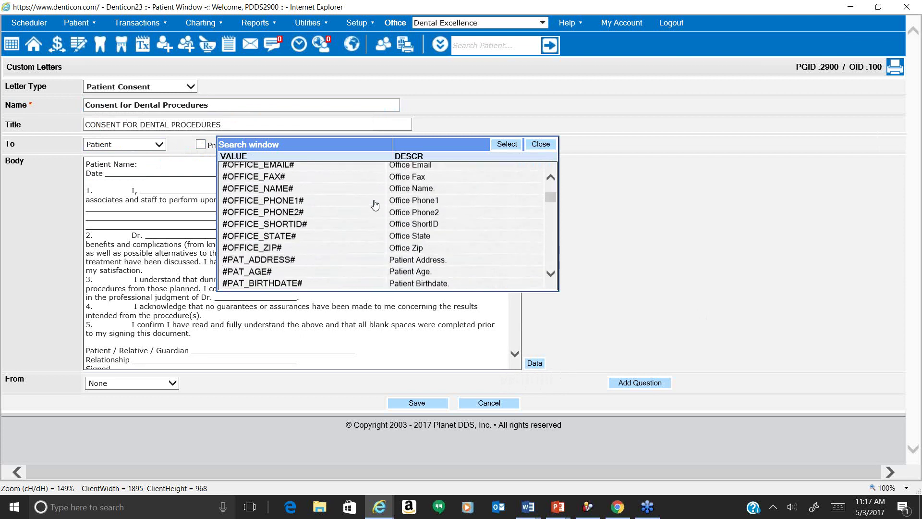
pyautogui.scroll(-3, 375, 205)
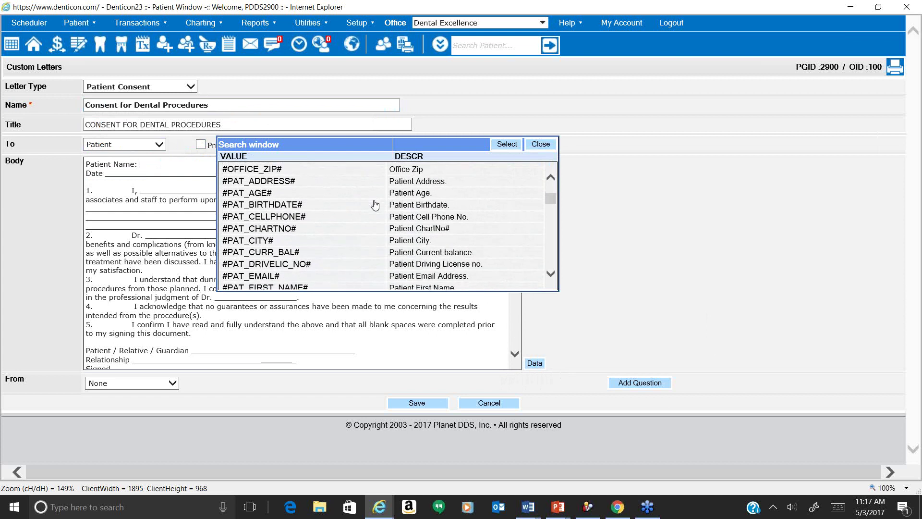
pyautogui.scroll(-3, 375, 206)
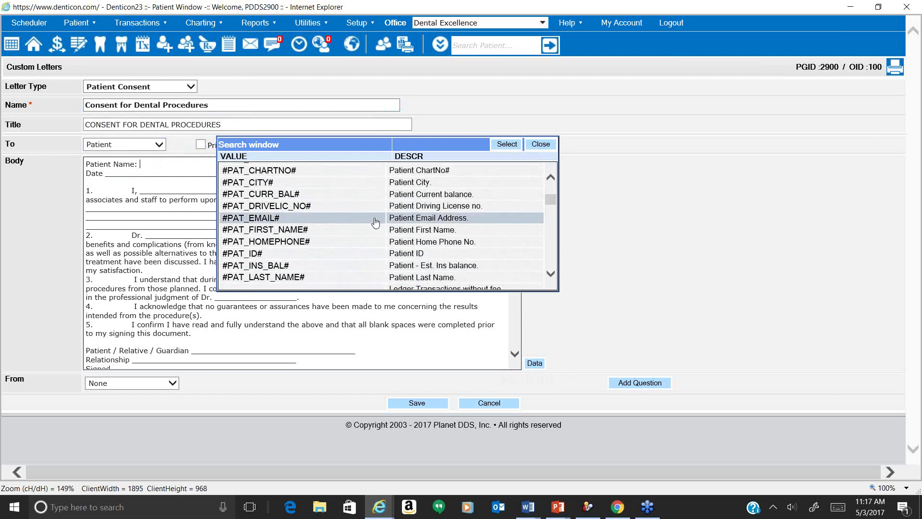
pyautogui.doubleClick(312, 231)
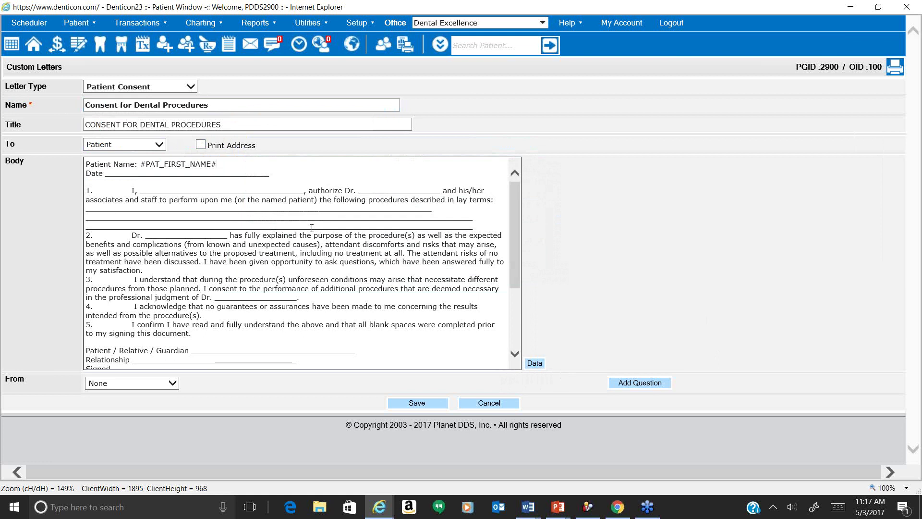
pyautogui.click(534, 363)
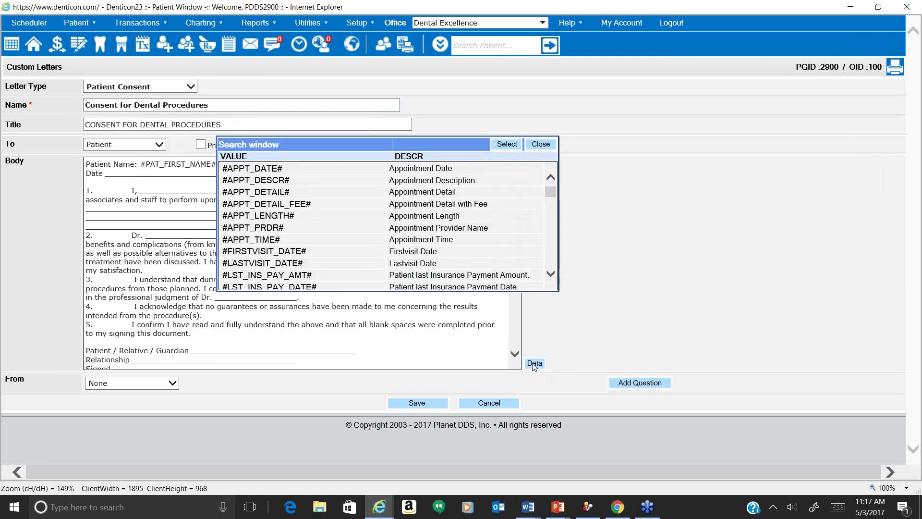
pyautogui.scroll(-1, 363, 237)
pyautogui.scroll(-9, 363, 237)
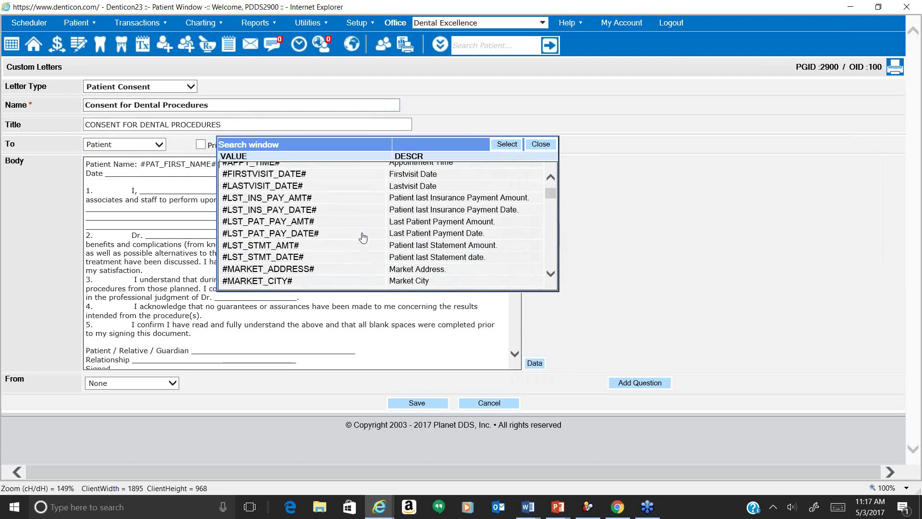
pyautogui.scroll(-5, 363, 238)
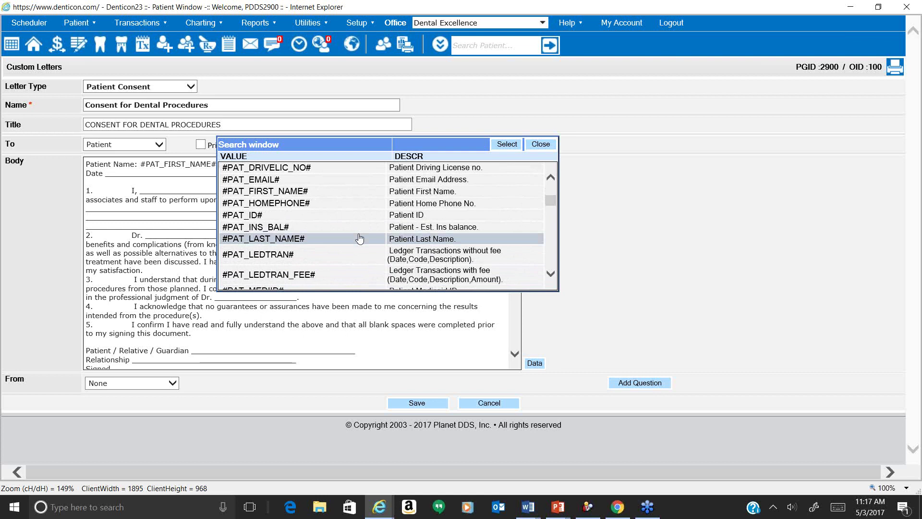
pyautogui.doubleClick(360, 238)
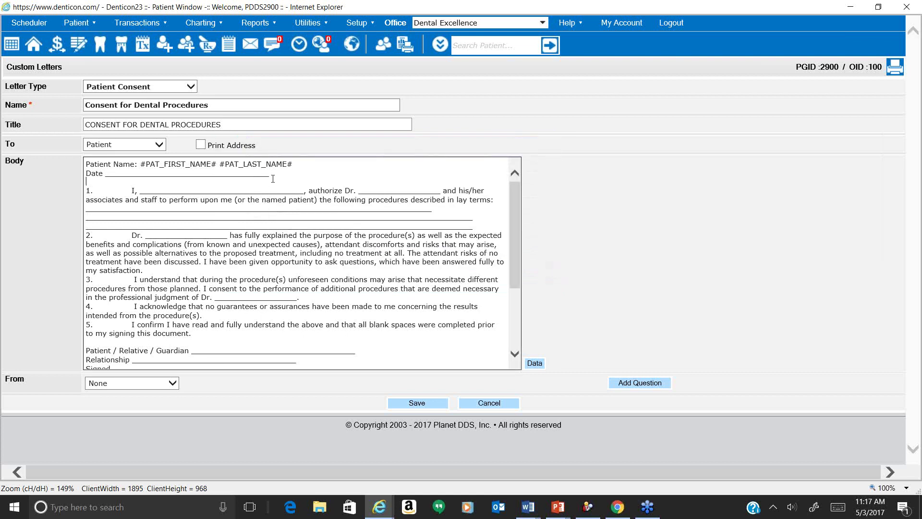
# Replace the Date blank with the #TODAY_DATE# merge field.
pyautogui.moveTo(272, 176); pyautogui.dragTo(109, 181)
pyautogui.press('Delete')
pyautogui.click(535, 363)
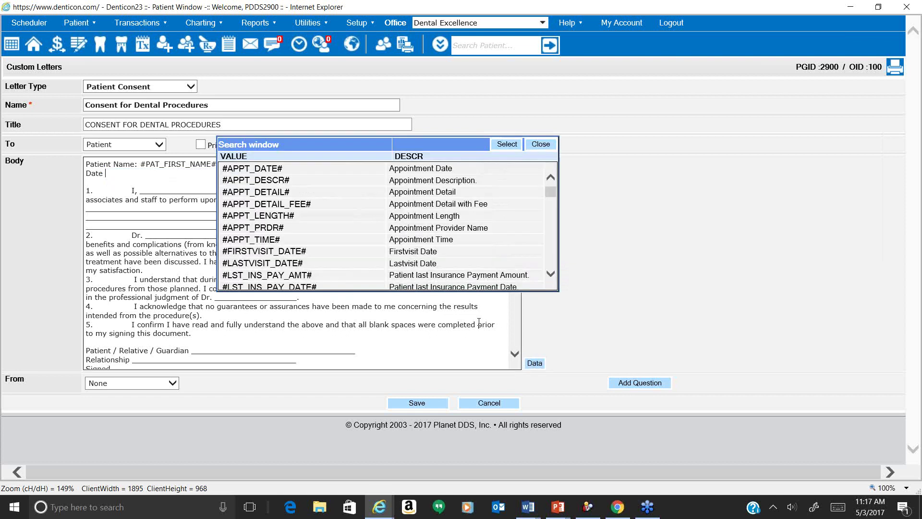
pyautogui.moveTo(551, 193); pyautogui.dragTo(551, 275)
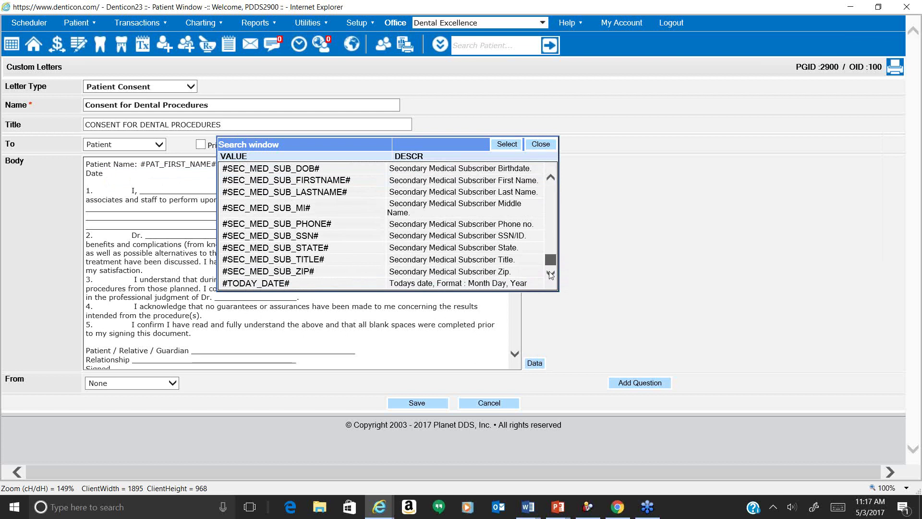
pyautogui.doubleClick(318, 283)
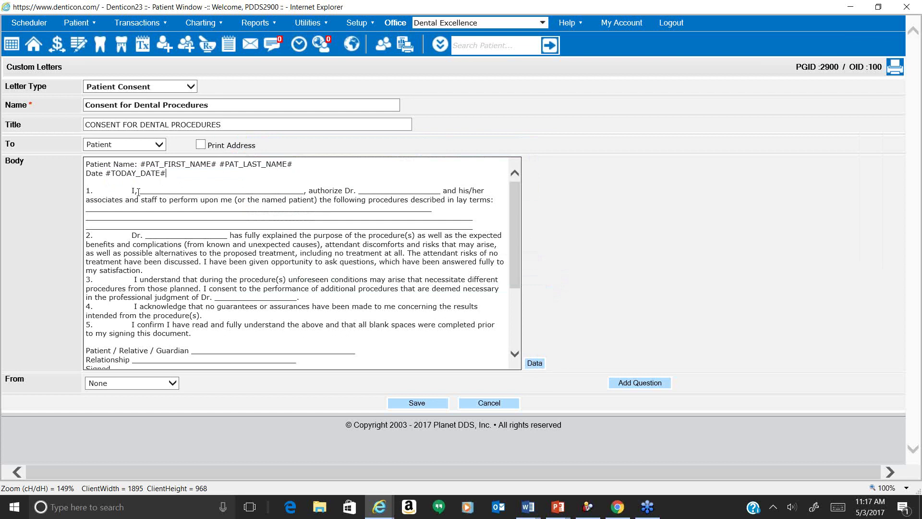
# Paste the patient name fields over the blank after 'I,' and delete the Dr. blank.
pyautogui.moveTo(293, 164); pyautogui.dragTo(142, 168)
pyautogui.hotkey('ctrl', 'c')
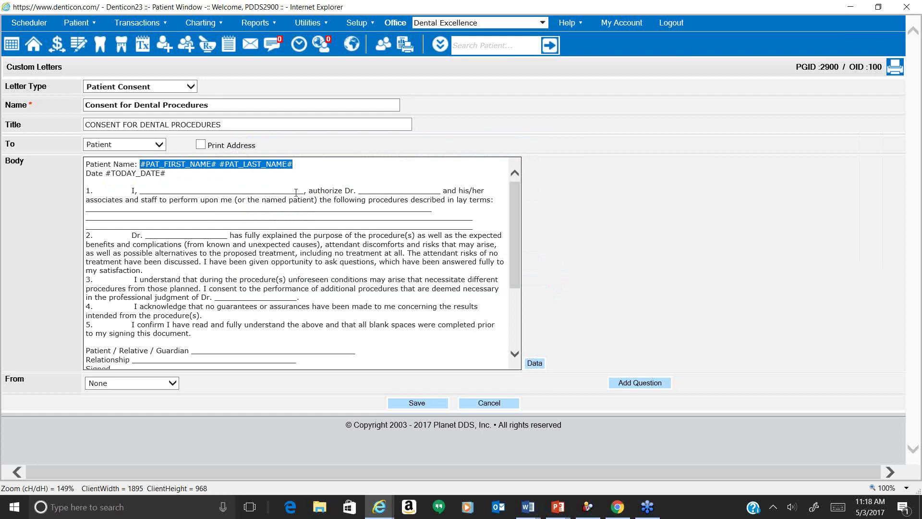
pyautogui.click(304, 192)
pyautogui.doubleClick(303, 192)
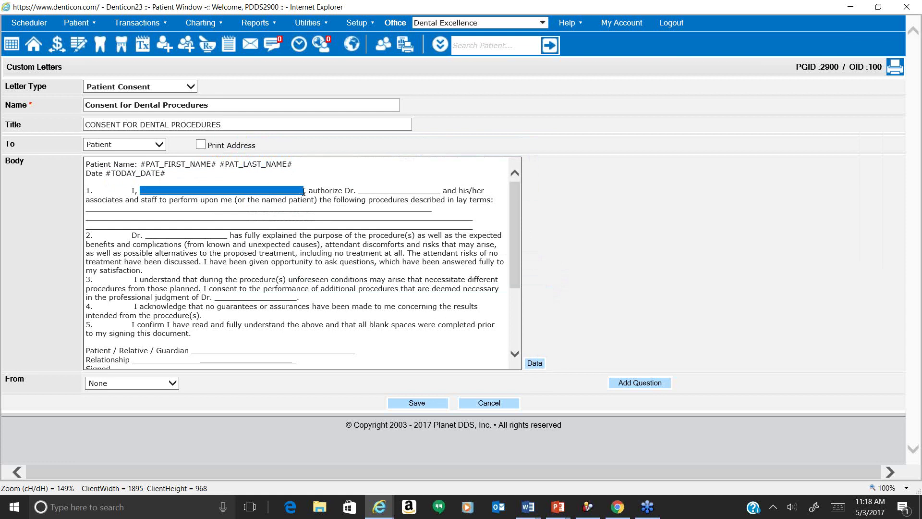
pyautogui.hotkey('ctrl', 'v')
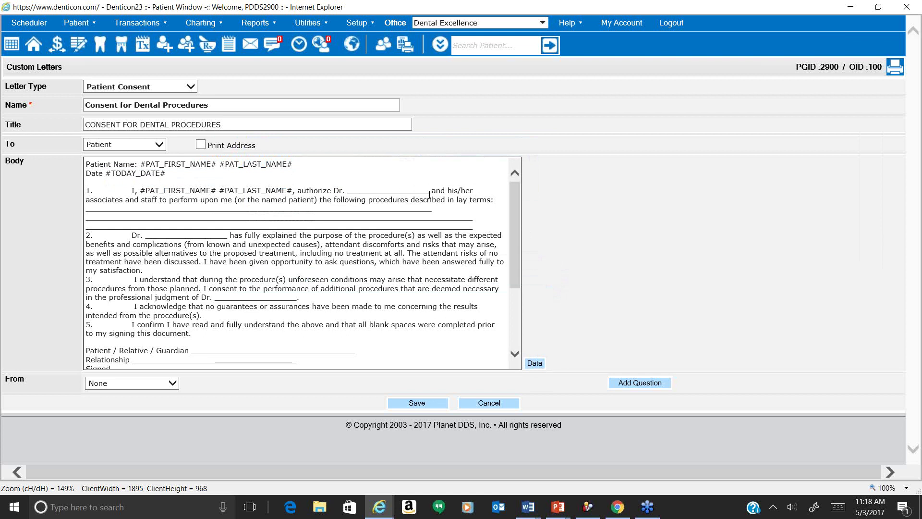
pyautogui.doubleClick(429, 194)
pyautogui.press('BackSpace')
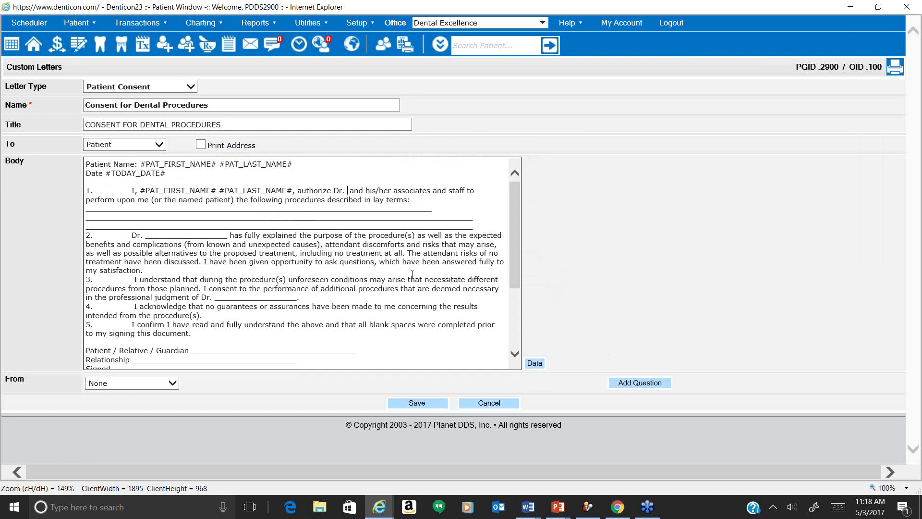
# Insert a 'treating provider' question using the [Single]-Provider List pick list after 'authorize Dr.'.
pyautogui.click(633, 389)
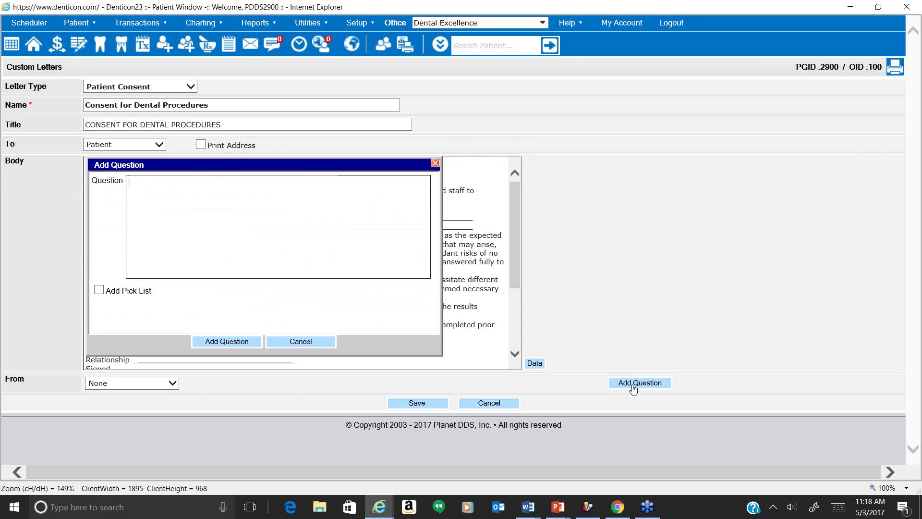
pyautogui.write('treatin')
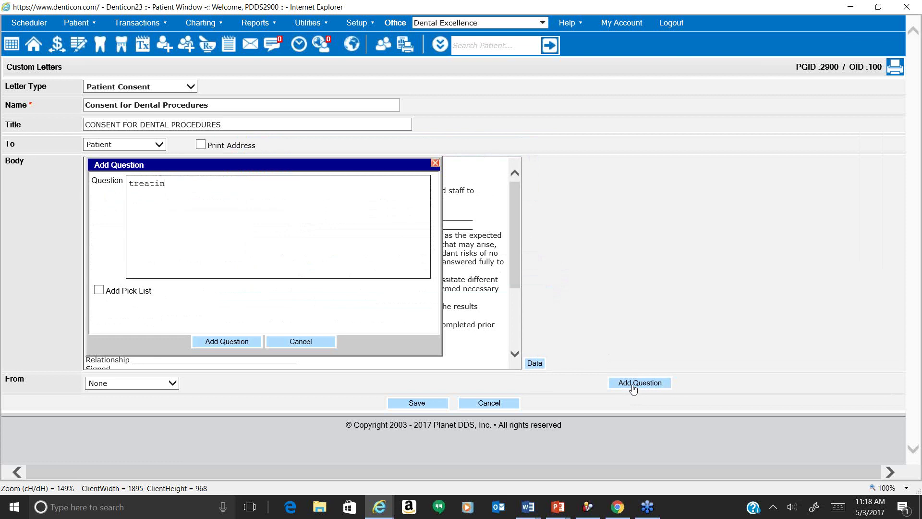
pyautogui.write('g provider')
pyautogui.click(99, 291)
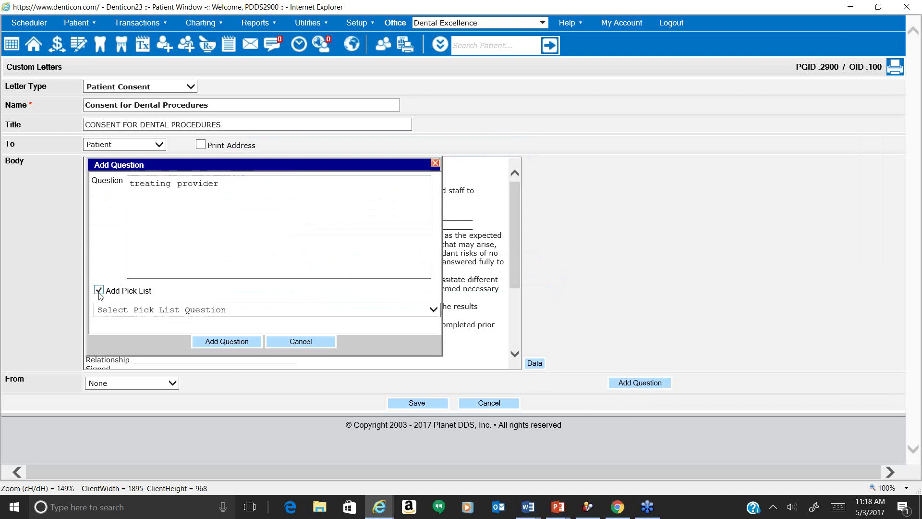
pyautogui.click(144, 310)
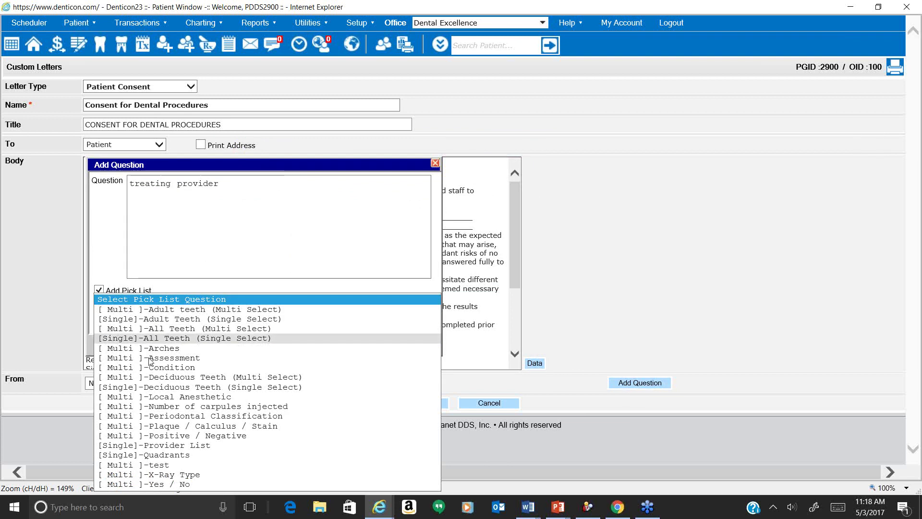
pyautogui.click(163, 445)
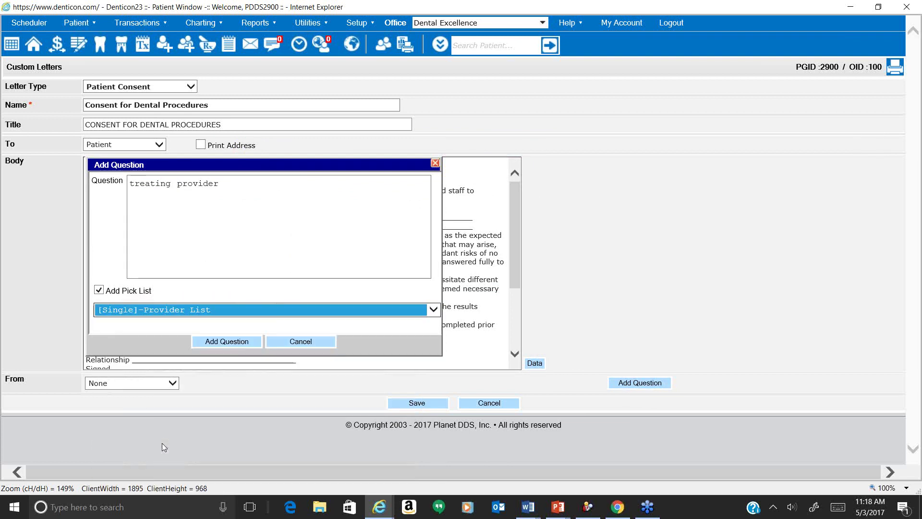
pyautogui.click(222, 342)
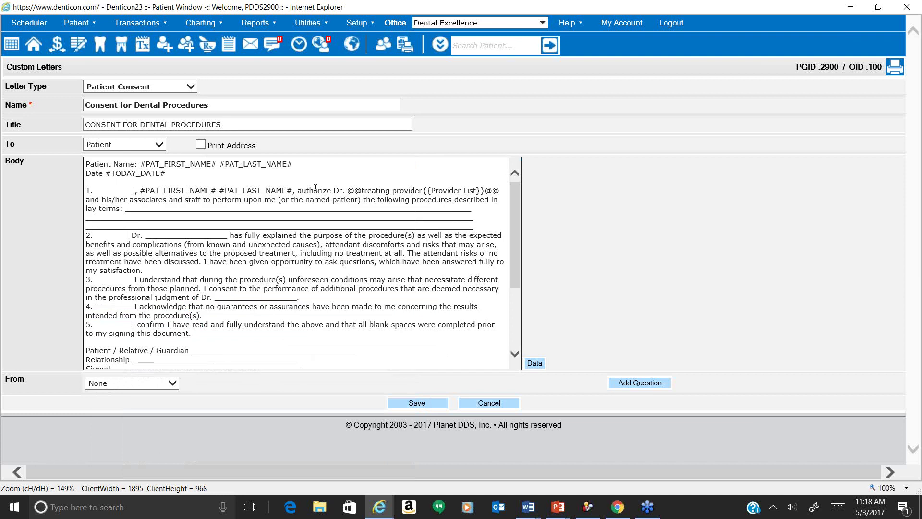
pyautogui.moveTo(347, 190); pyautogui.dragTo(433, 187)
pyautogui.click(361, 191)
pyautogui.click(473, 224)
# Replace the three blank lines after 'in lay terms:' with a 'what is being done today' question.
pyautogui.moveTo(125, 210); pyautogui.dragTo(161, 229)
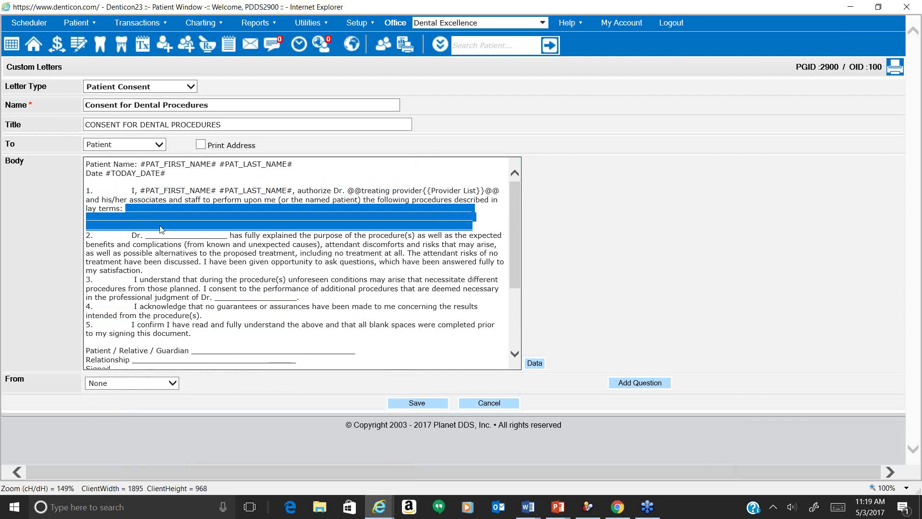
pyautogui.press('BackSpace')
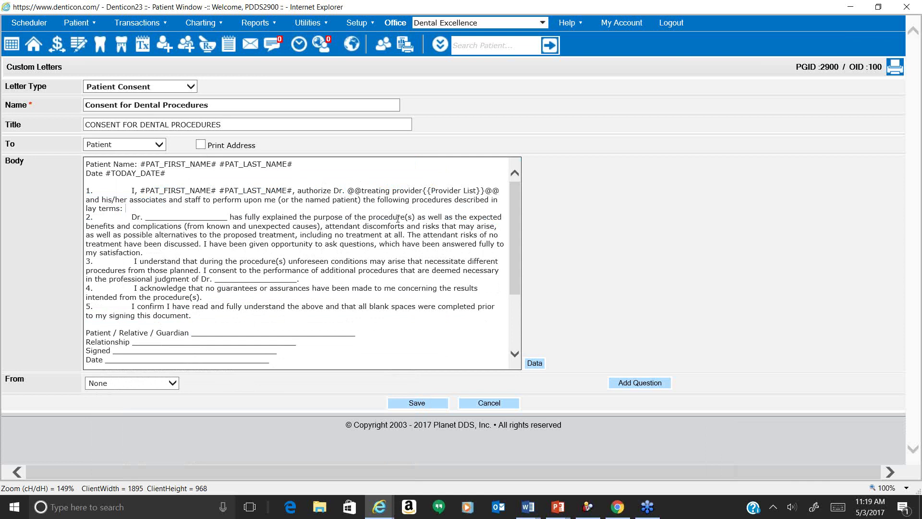
pyautogui.click(627, 384)
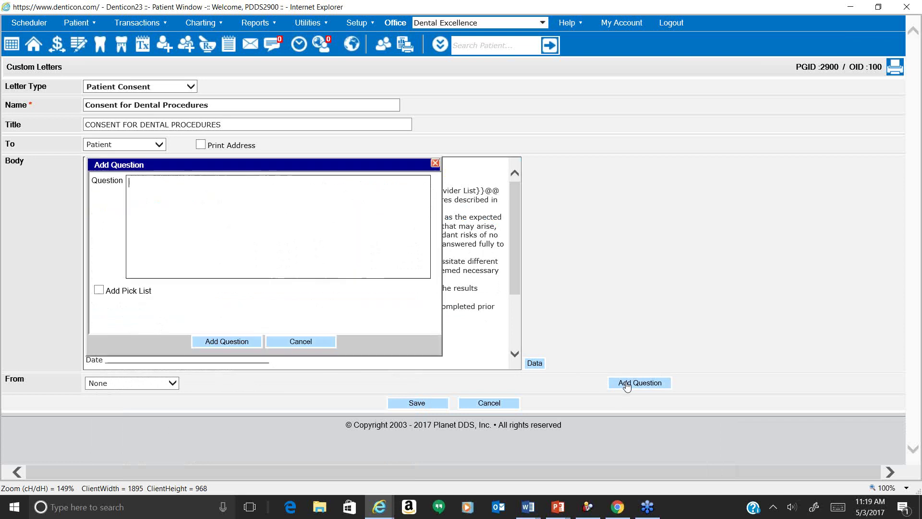
pyautogui.write('WHAT')
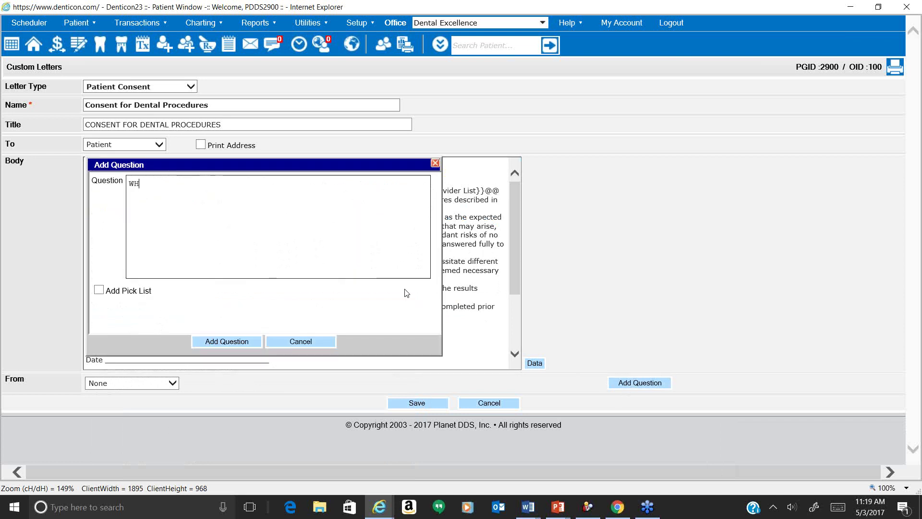
pyautogui.press('BackSpace')
pyautogui.press('BackSpace')
pyautogui.press('BackSpace')
pyautogui.press('BackSpace')
pyautogui.press('BackSpace')
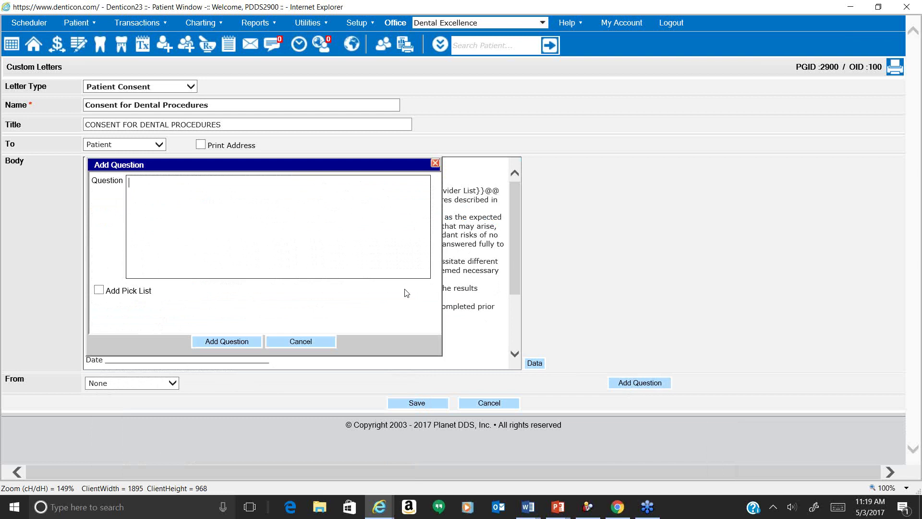
pyautogui.write('what is being done today')
pyautogui.click(245, 344)
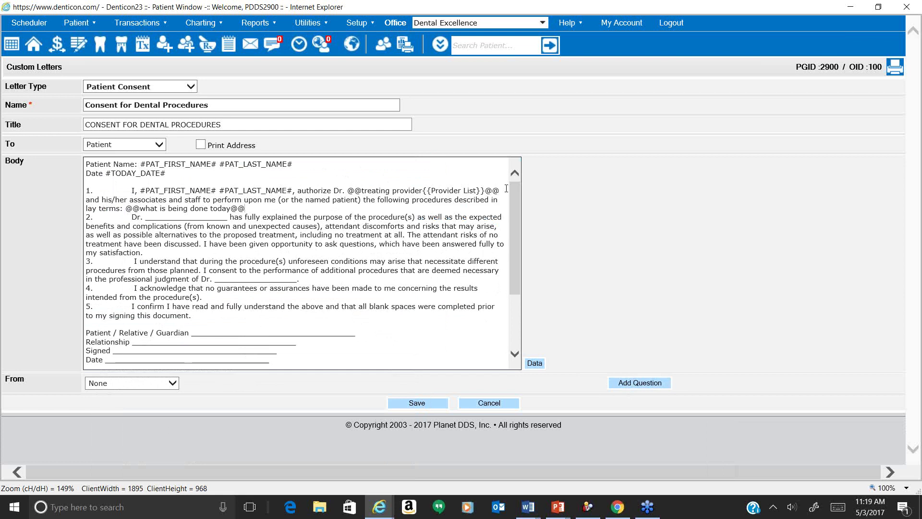
pyautogui.moveTo(501, 190); pyautogui.dragTo(352, 189)
pyautogui.hotkey('ctrl', 'c')
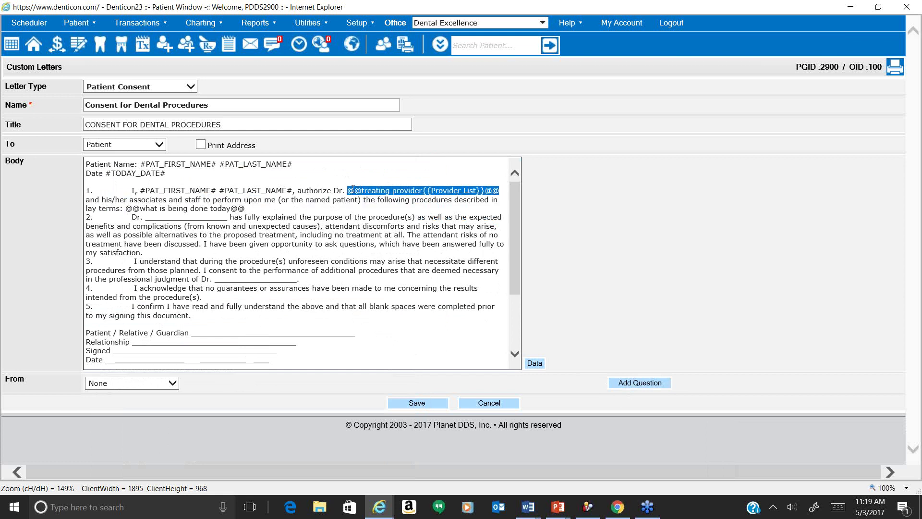
# Paste the treating provider placeholder over the Dr. blanks in items 2 and 3.
pyautogui.click(229, 218)
pyautogui.doubleClick(229, 219)
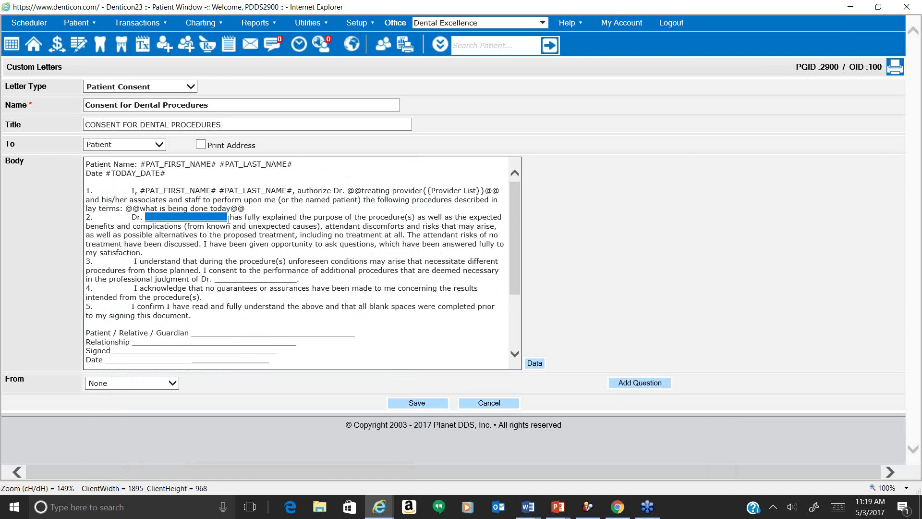
pyautogui.hotkey('ctrl', 'v')
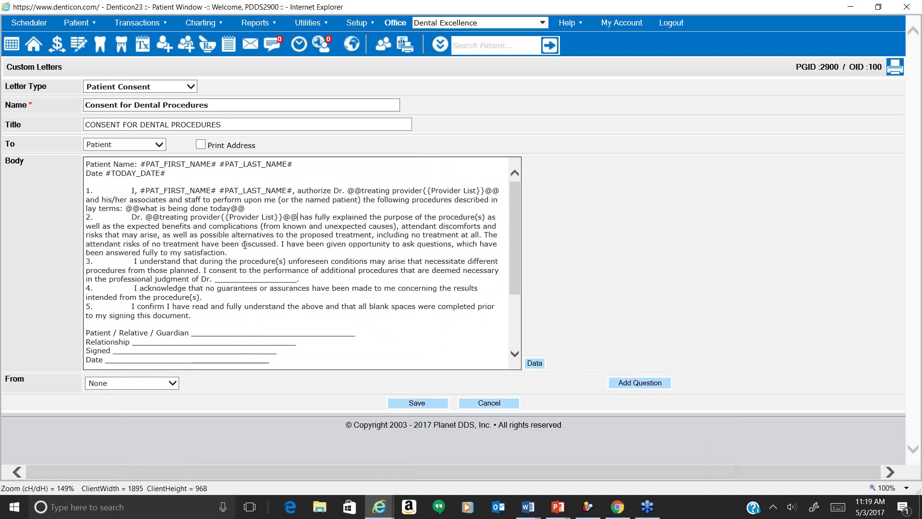
pyautogui.doubleClick(296, 281)
pyautogui.hotkey('ctrl', 'v')
pyautogui.scroll(-3, 298, 282)
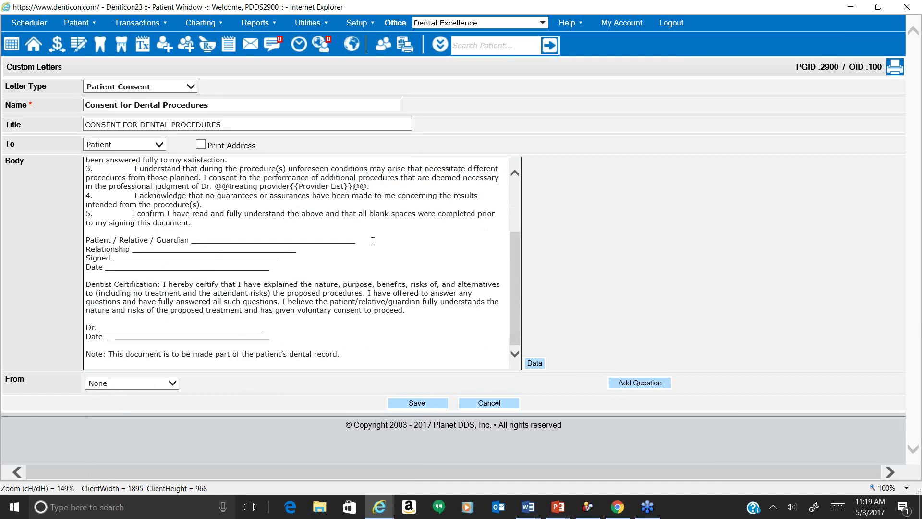
pyautogui.doubleClick(373, 241)
pyautogui.press('Left')
pyautogui.hotkey('shift', 'Home')
pyautogui.hotkey('ctrl', 'c')
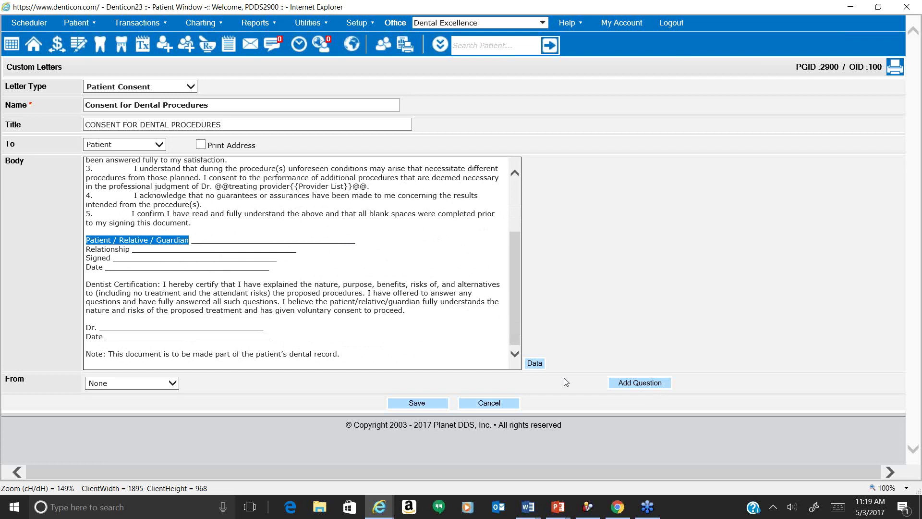
# Add a 'Patient / Relative / Guardian' question after its label and remove the leftover underline.
pyautogui.click(615, 385)
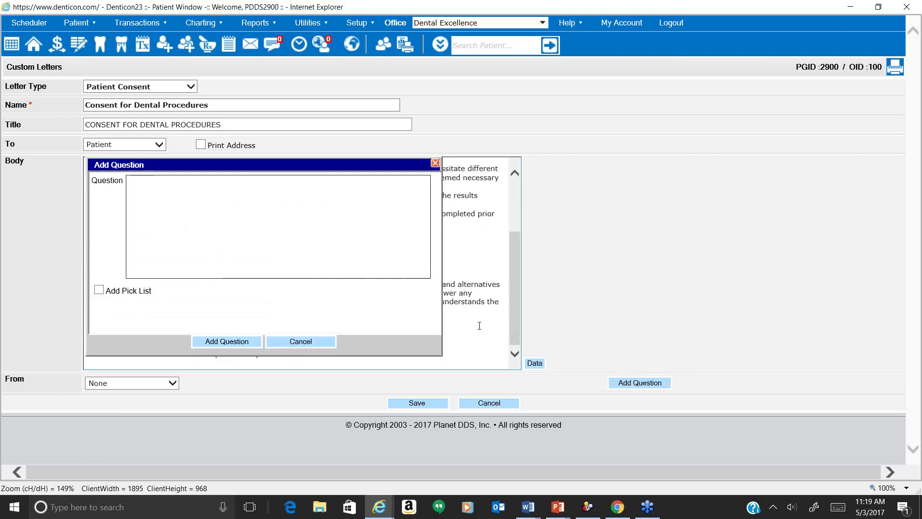
pyautogui.hotkey('ctrl', 'v')
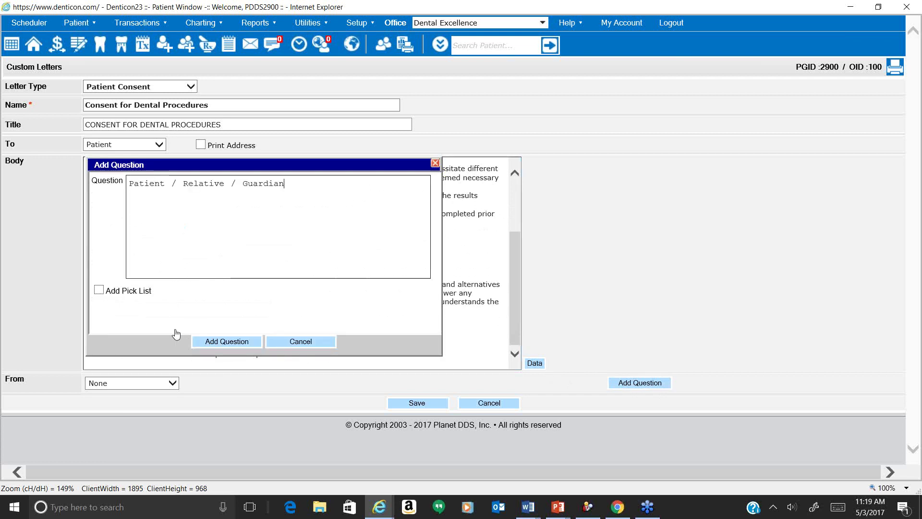
pyautogui.click(219, 342)
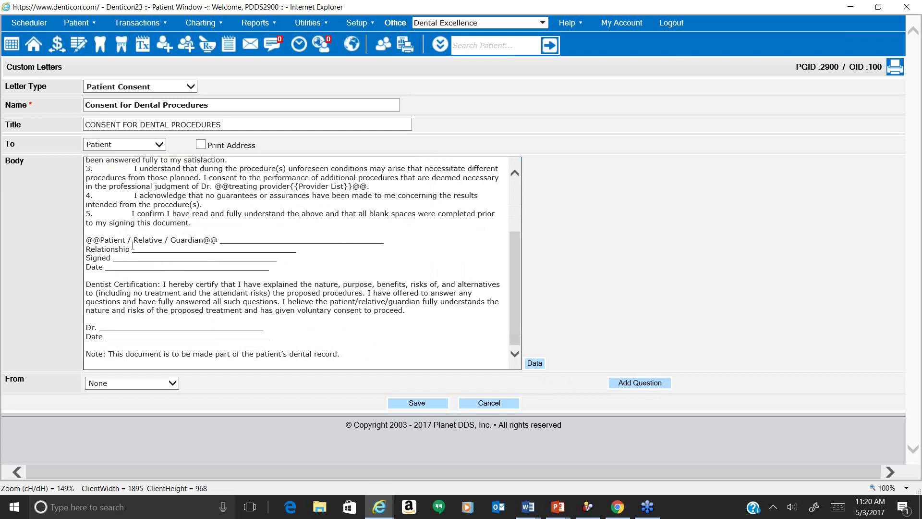
pyautogui.moveTo(131, 247); pyautogui.dragTo(86, 248)
pyautogui.press('Left')
pyautogui.click(87, 240)
pyautogui.click(202, 240)
pyautogui.hotkey('ctrl', 'shift', 'Left')
pyautogui.hotkey('ctrl', 'shift', 'Left')
pyautogui.hotkey('ctrl', 'shift', 'Left')
pyautogui.hotkey('ctrl', 'shift', 'Left')
pyautogui.hotkey('ctrl', 'shift', 'Left')
pyautogui.hotkey('ctrl', 'c')
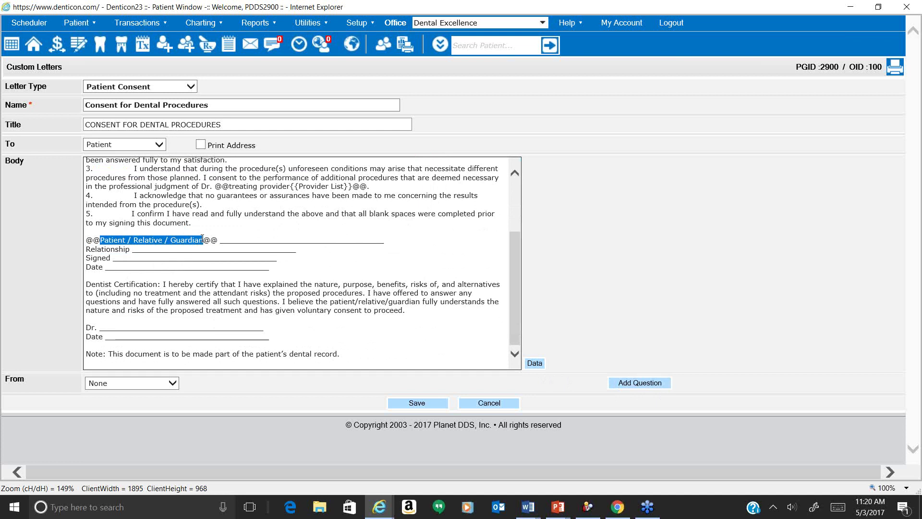
pyautogui.press('Left')
pyautogui.hotkey('ctrl', 'v')
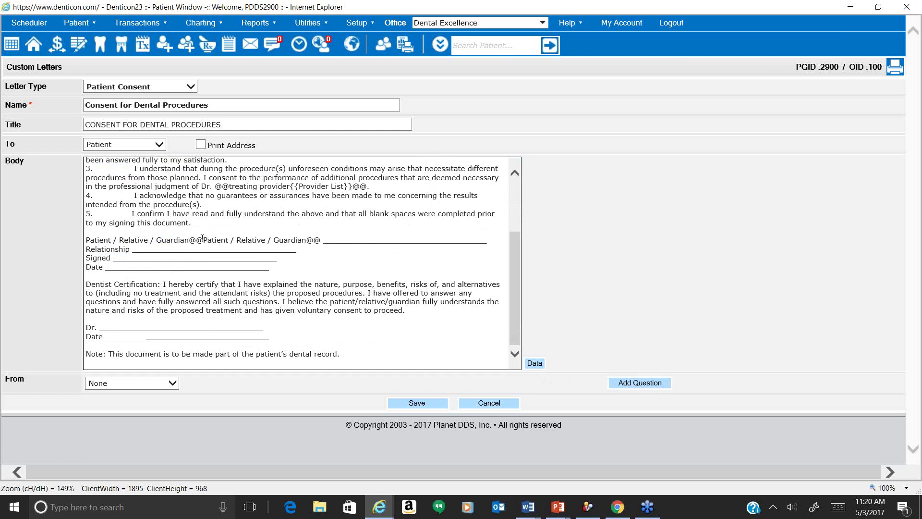
pyautogui.write(':')
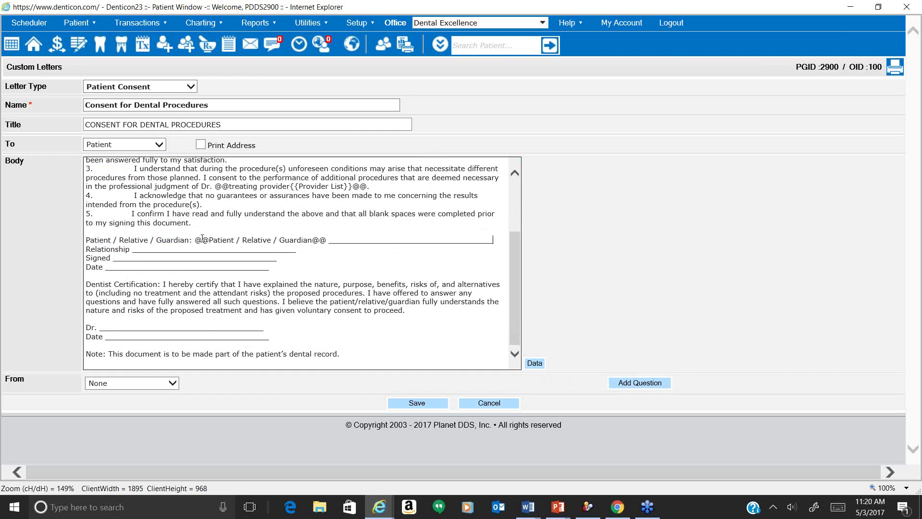
pyautogui.press('End')
pyautogui.hotkey('ctrl', 'shift', 'Left')
pyautogui.press('Delete')
# Replace the underline after Relationship with a 'Relationship' question.
pyautogui.hotkey('ctrl', 'shift', 'Right')
pyautogui.press('Left')
pyautogui.hotkey('ctrl', 'shift', 'Right')
pyautogui.hotkey('ctrl', 'c')
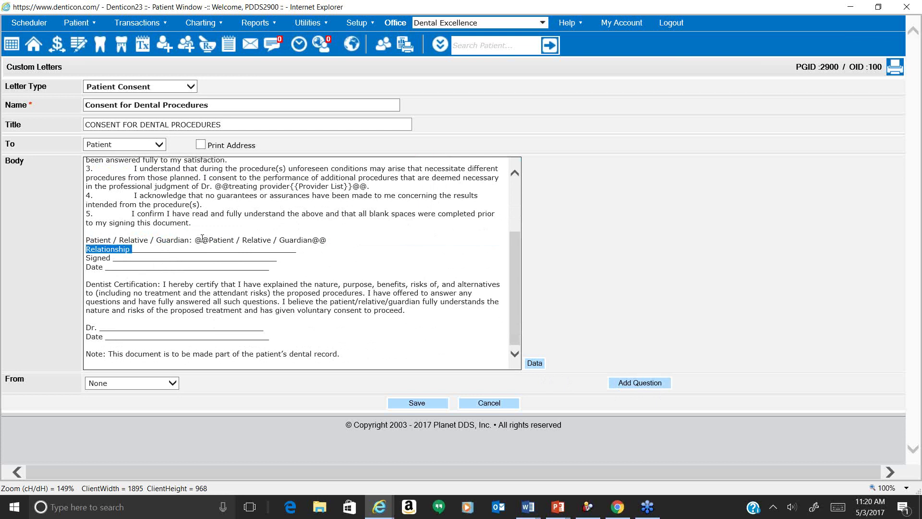
pyautogui.press('Right')
pyautogui.hotkey('shift', 'End')
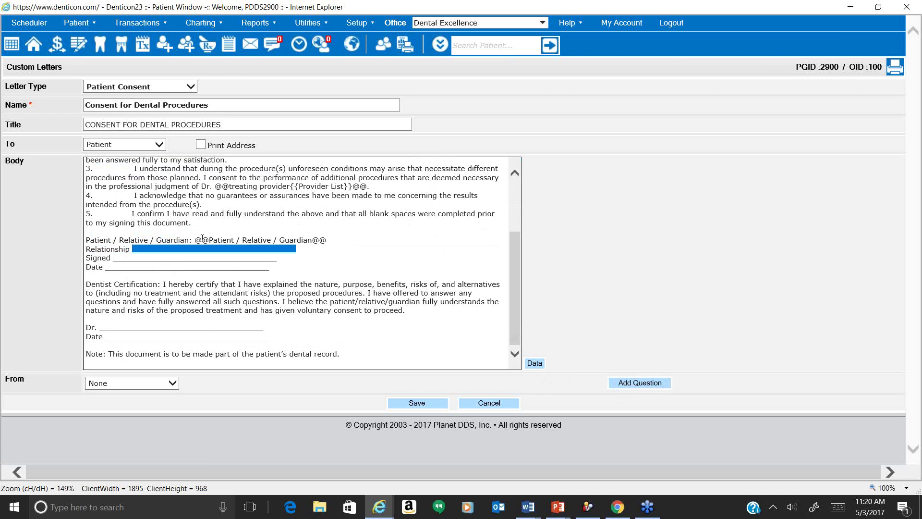
pyautogui.click(630, 382)
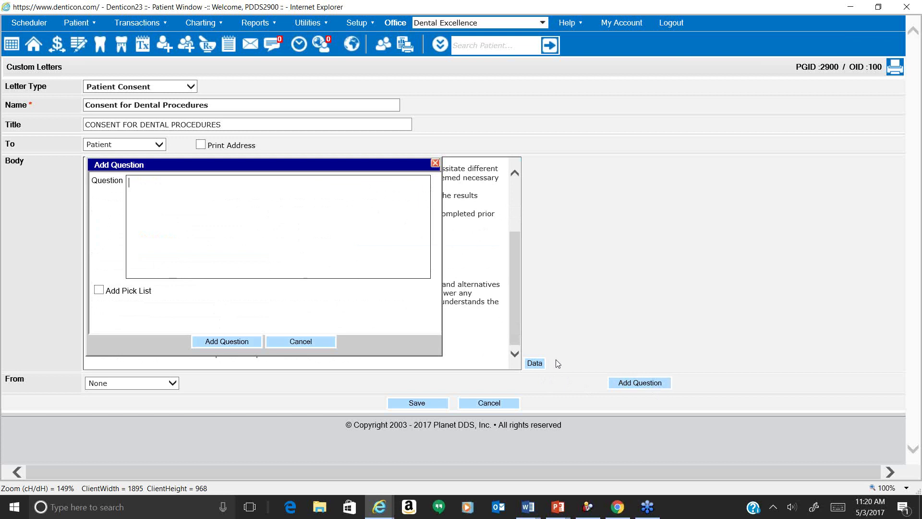
pyautogui.hotkey('ctrl', 'v')
pyautogui.click(209, 344)
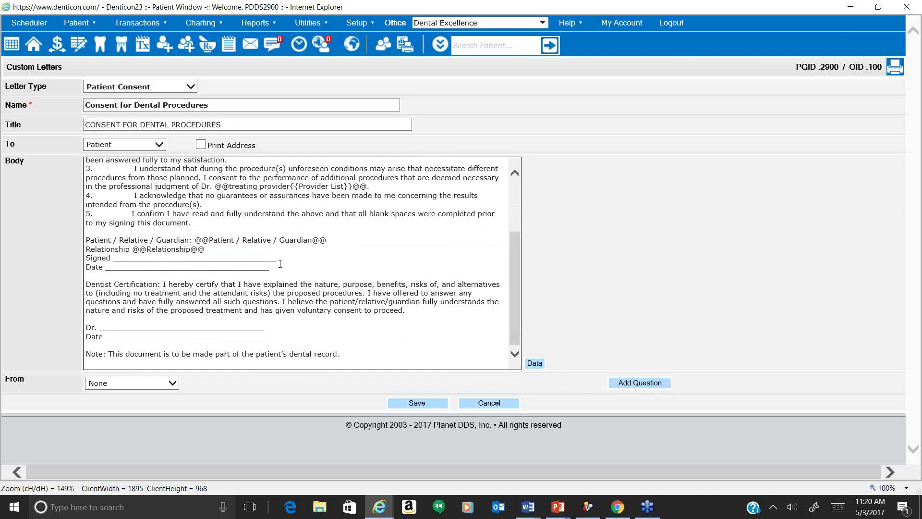
# Delete the Signed and Date lines from the signature block.
pyautogui.moveTo(282, 267); pyautogui.dragTo(87, 261)
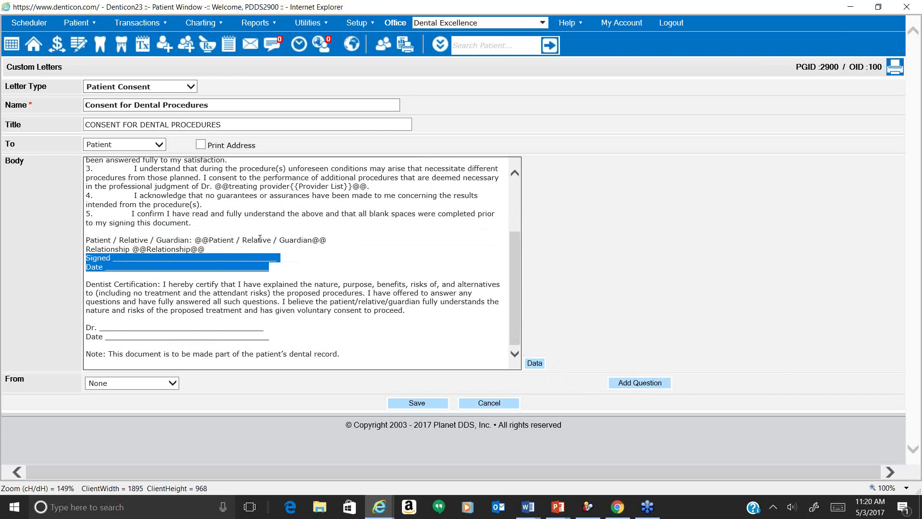
pyautogui.press('Delete')
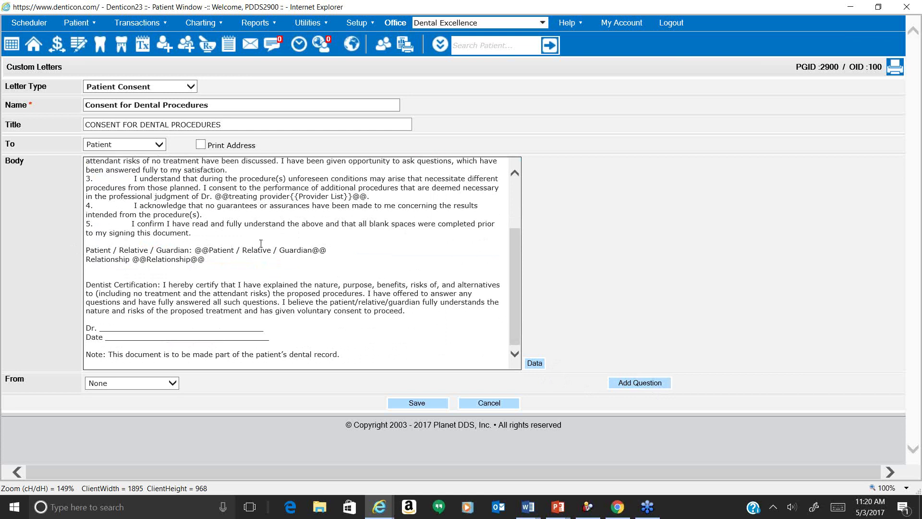
pyautogui.click(271, 328)
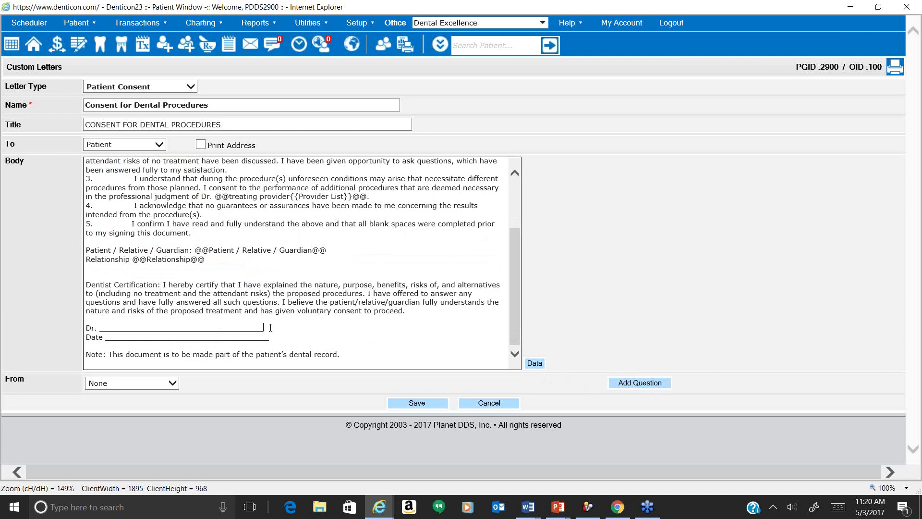
# Paste the treating provider placeholder over the Dr. blank in the dentist certification.
pyautogui.click(367, 196)
pyautogui.hotkey('ctrl', 'shift', 'Left')
pyautogui.hotkey('ctrl', 'shift', 'Left')
pyautogui.hotkey('ctrl', 'shift', 'Left')
pyautogui.hotkey('ctrl', 'shift', 'Left')
pyautogui.hotkey('ctrl', 'c')
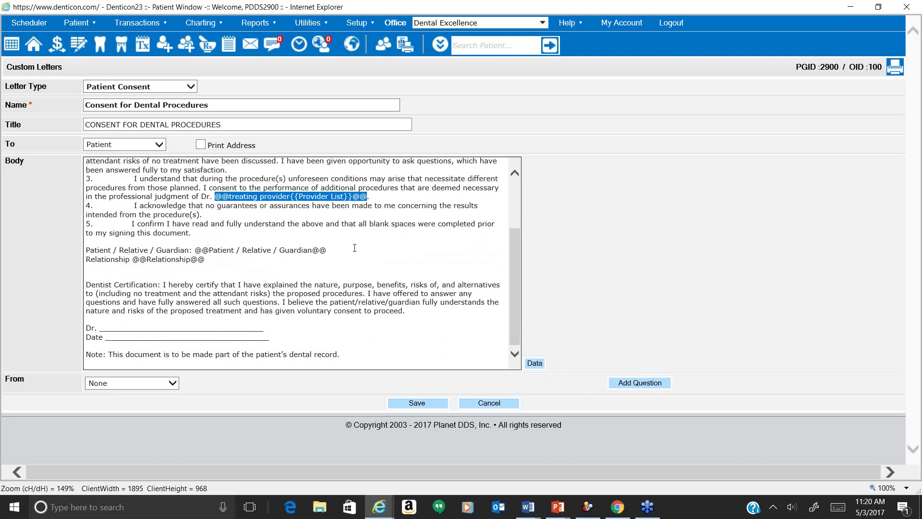
pyautogui.click(282, 330)
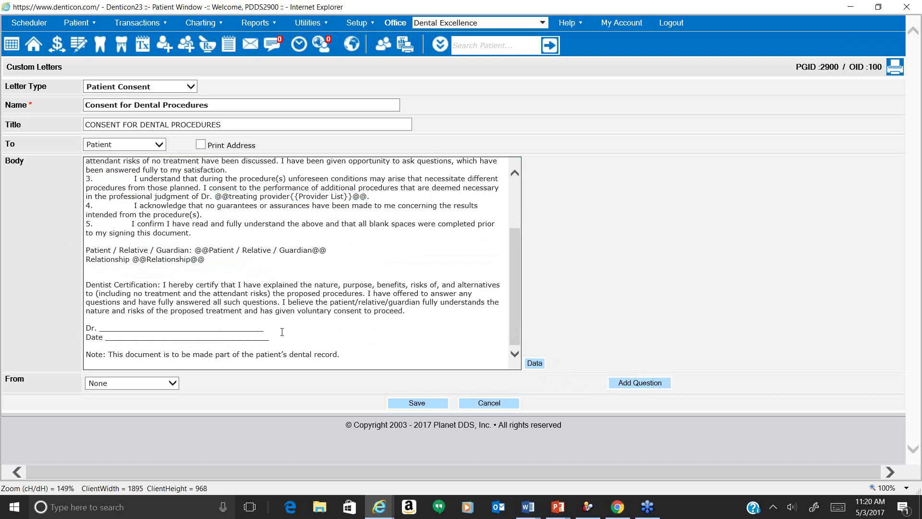
pyautogui.hotkey('ctrl', 'shift', 'Left')
pyautogui.hotkey('ctrl', 'v')
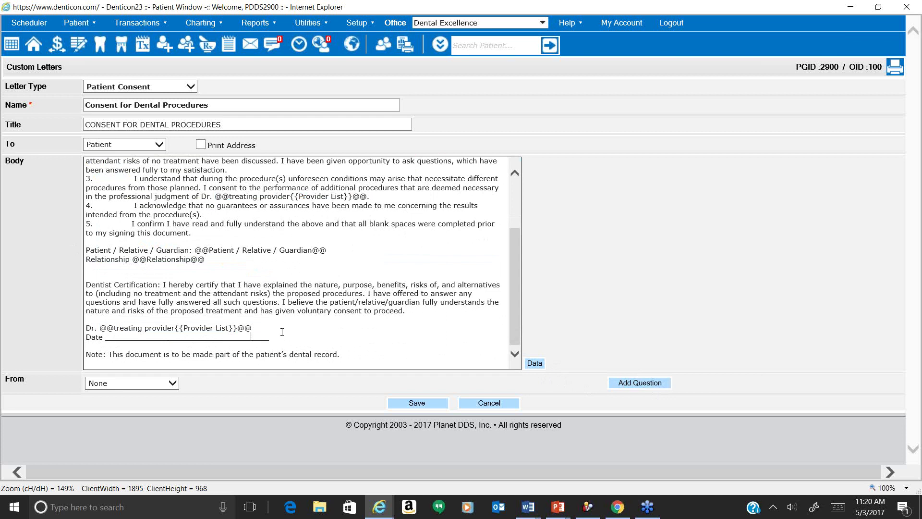
# Paste the #TODAY_DATE# field over the certification's Date blank.
pyautogui.scroll(3, 282, 332)
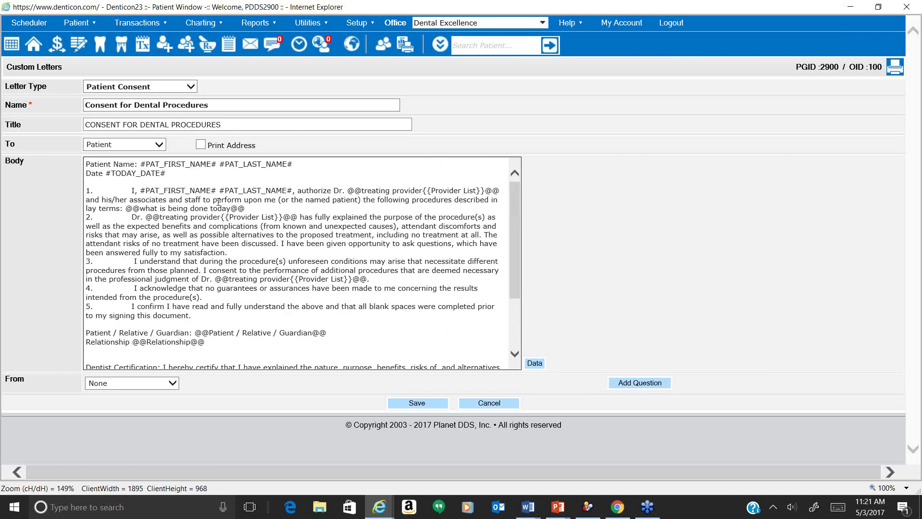
pyautogui.hotkey('shift', 'Left')
pyautogui.hotkey('shift', 'Left')
pyautogui.hotkey('shift', 'Left')
pyautogui.hotkey('shift', 'Left')
pyautogui.hotkey('shift', 'Left')
pyautogui.hotkey('shift', 'Left')
pyautogui.hotkey('shift', 'Left')
pyautogui.hotkey('shift', 'Left')
pyautogui.hotkey('shift', 'Left')
pyautogui.hotkey('shift', 'Left')
pyautogui.hotkey('shift', 'Left')
pyautogui.hotkey('shift', 'Left')
pyautogui.hotkey('ctrl', 'c')
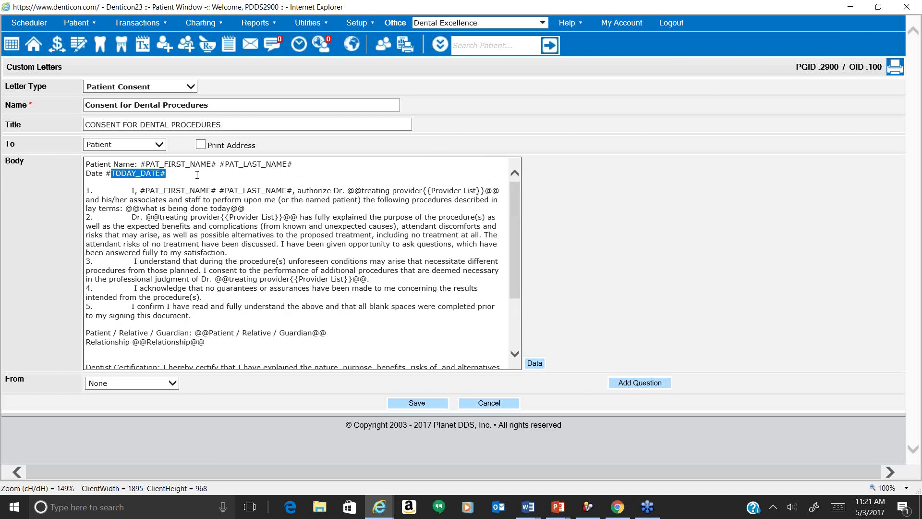
pyautogui.scroll(-3, 344, 344)
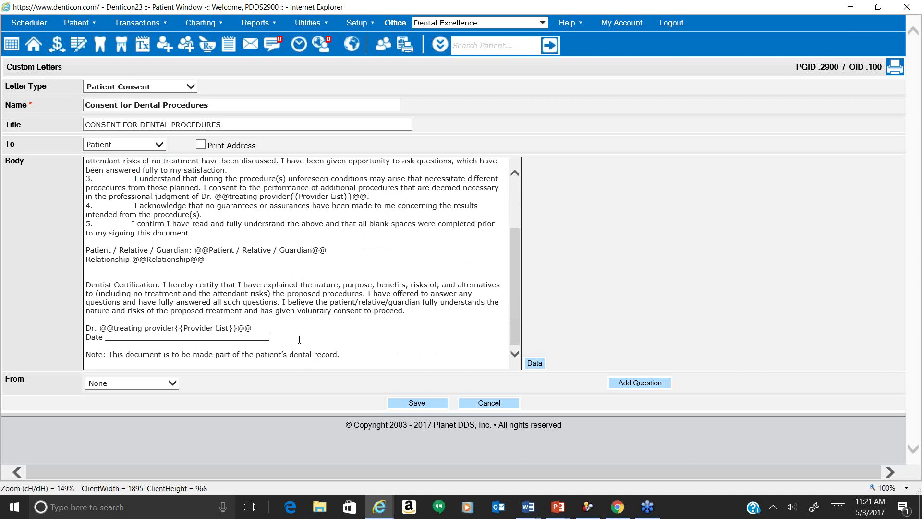
pyautogui.hotkey('ctrl', 'shift', 'Left')
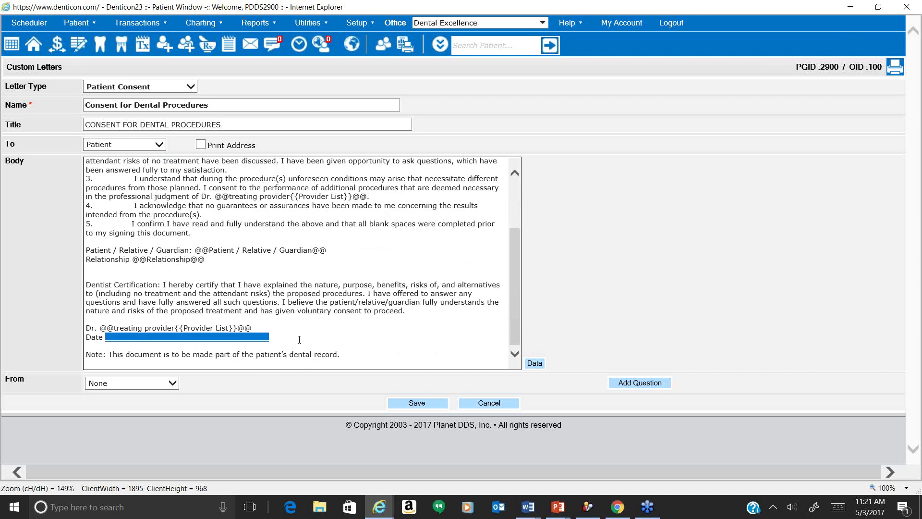
pyautogui.hotkey('ctrl', 'v')
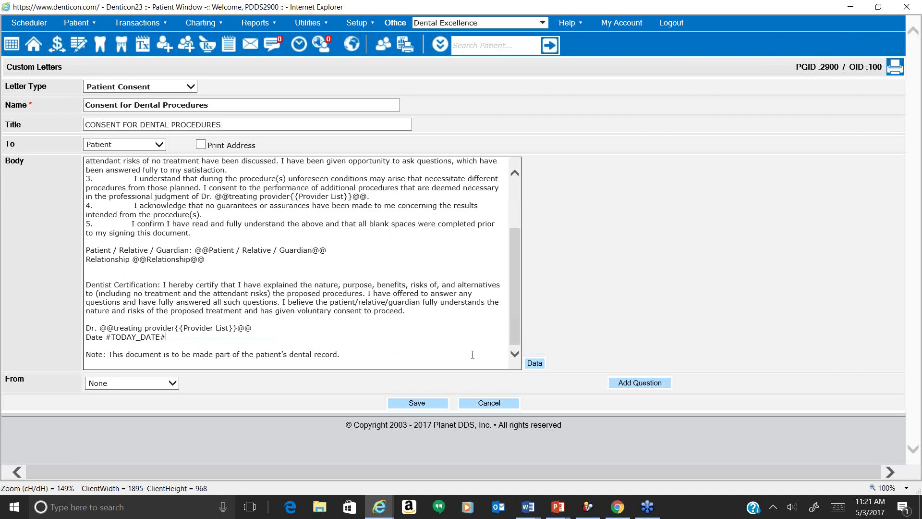
# Set the letter to come from the Office and save the consent letter template.
pyautogui.click(176, 383)
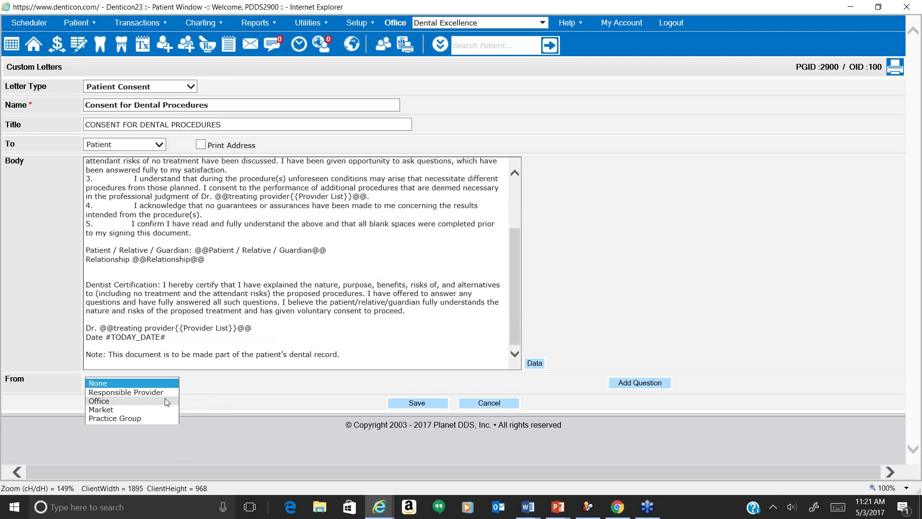
pyautogui.click(165, 401)
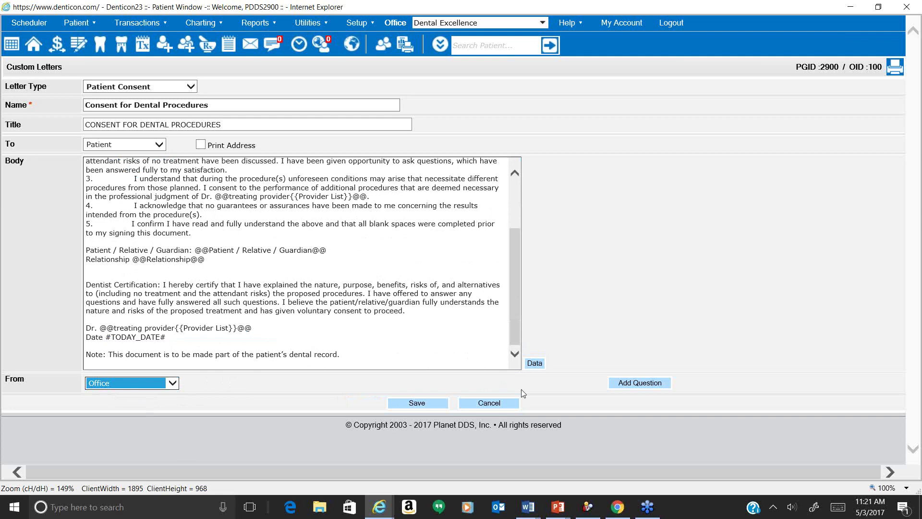
pyautogui.click(426, 407)
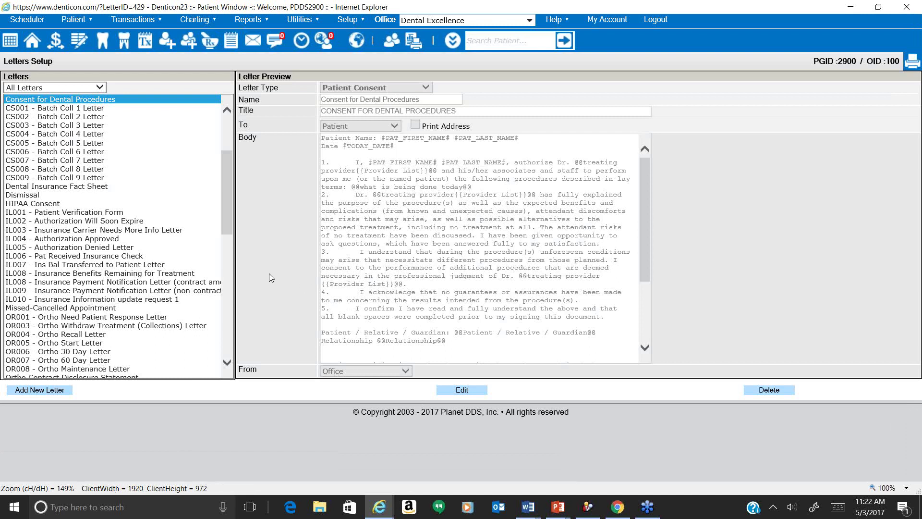
# Pick the Patient Consent group on the Letters page and confirm the current patient is selected.
pyautogui.click(253, 42)
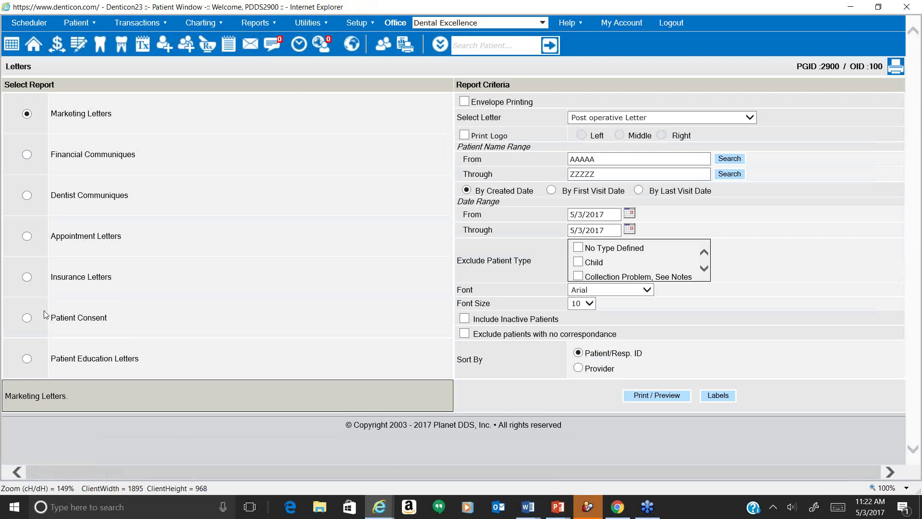
pyautogui.click(27, 318)
pyautogui.moveTo(51, 323); pyautogui.dragTo(107, 328)
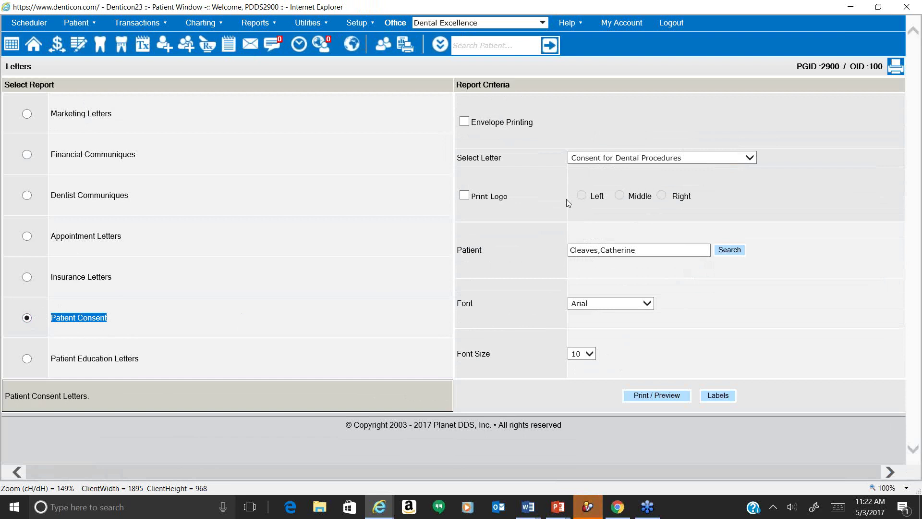
pyautogui.click(599, 250)
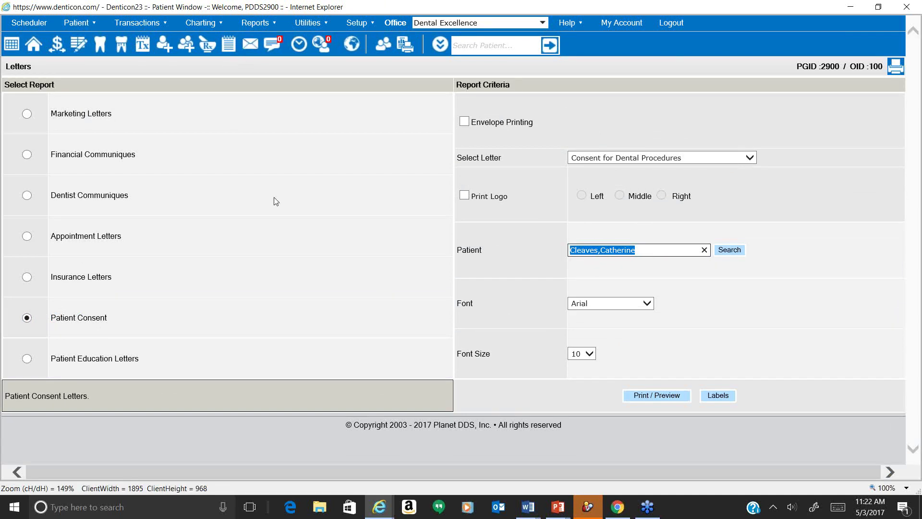
pyautogui.click(464, 250)
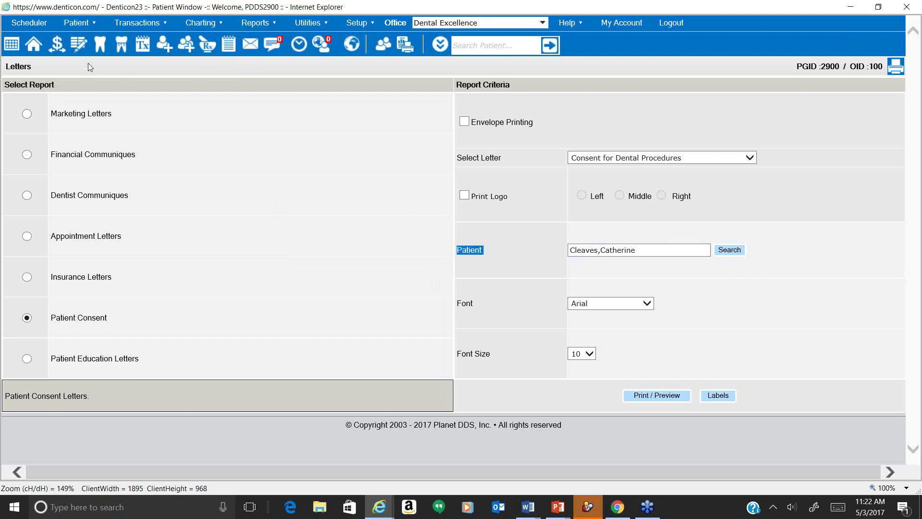
# Look through the patient's Transactions and Treatment Plan, return to Patient Overview, then open her reports list.
pyautogui.click(38, 50)
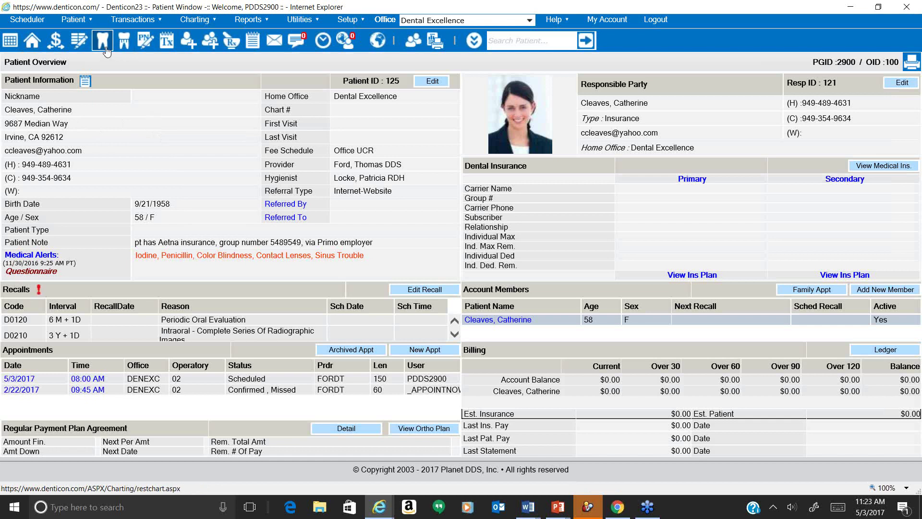
pyautogui.click(62, 42)
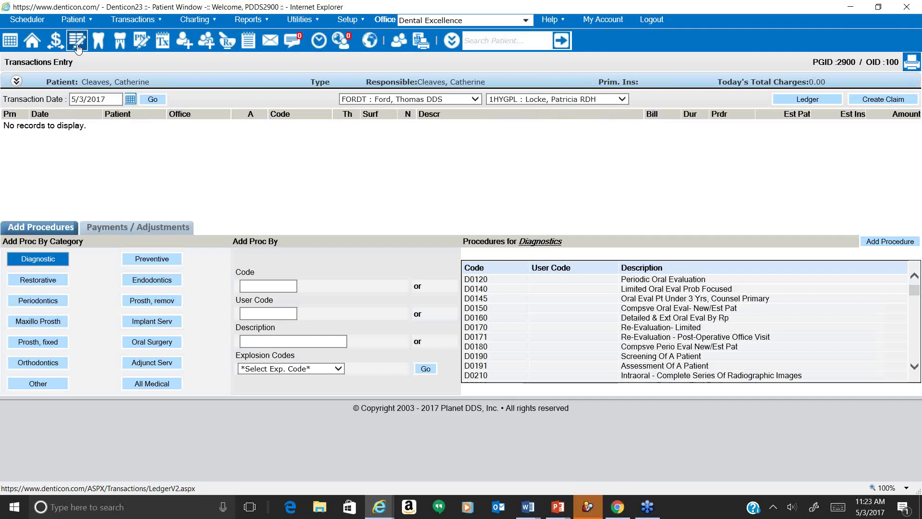
pyautogui.click(163, 41)
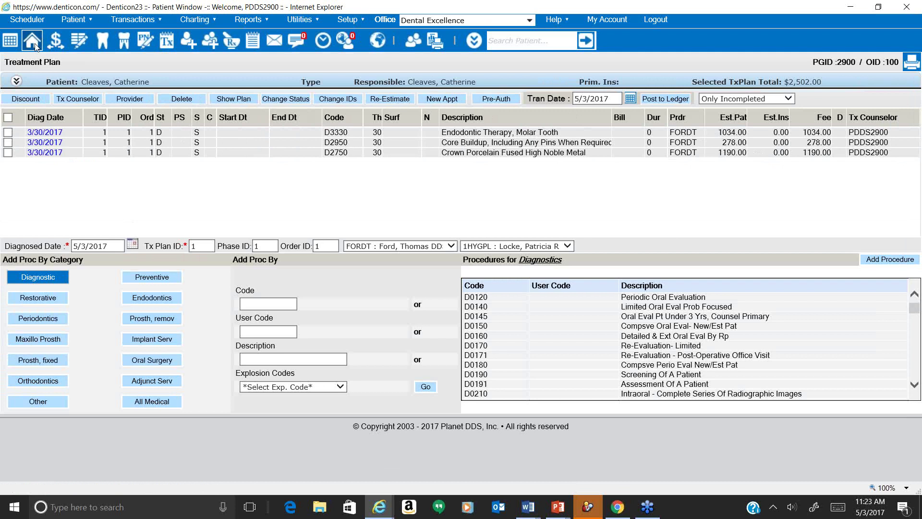
pyautogui.click(38, 48)
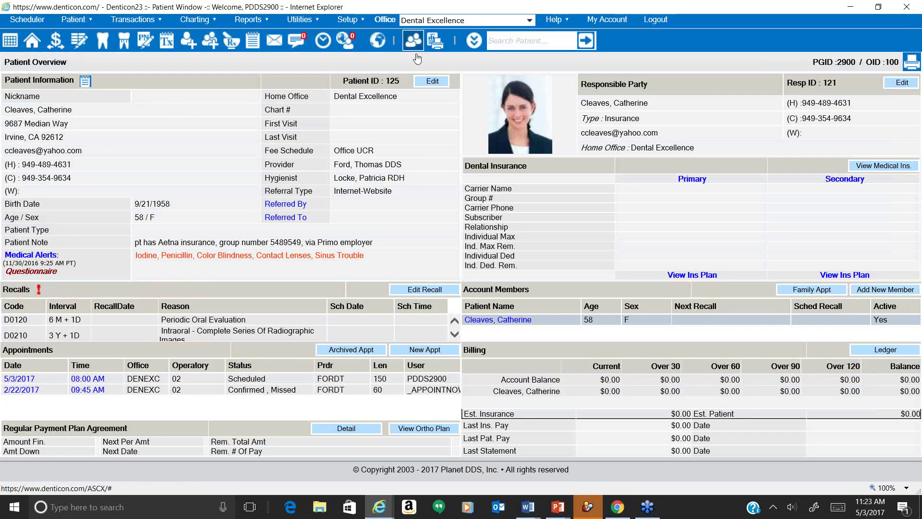
pyautogui.click(431, 43)
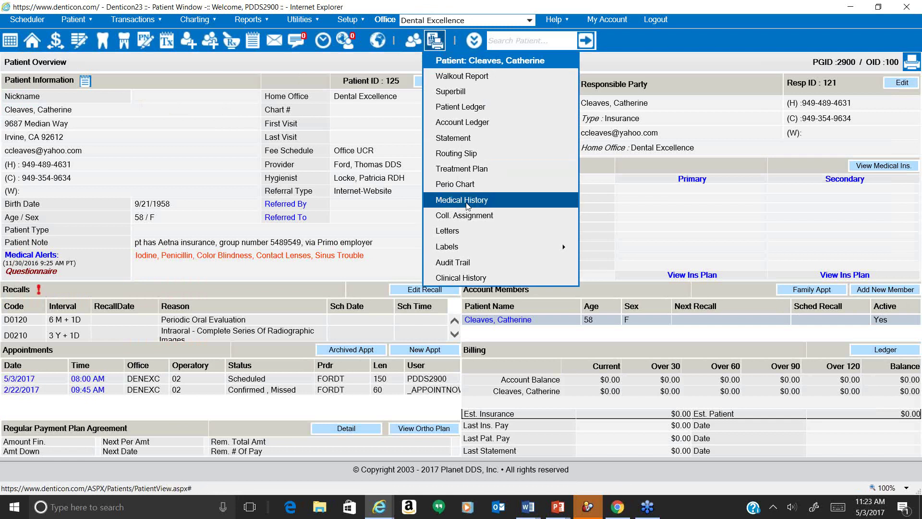
# Pick the Patient Consent group's Consent for Dental Procedures letter and generate its questionnaire preview.
pyautogui.click(465, 236)
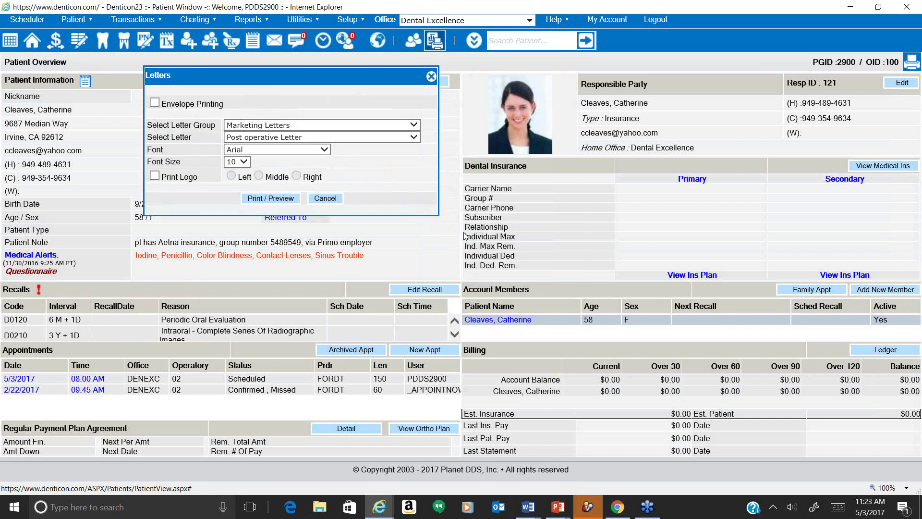
pyautogui.click(377, 126)
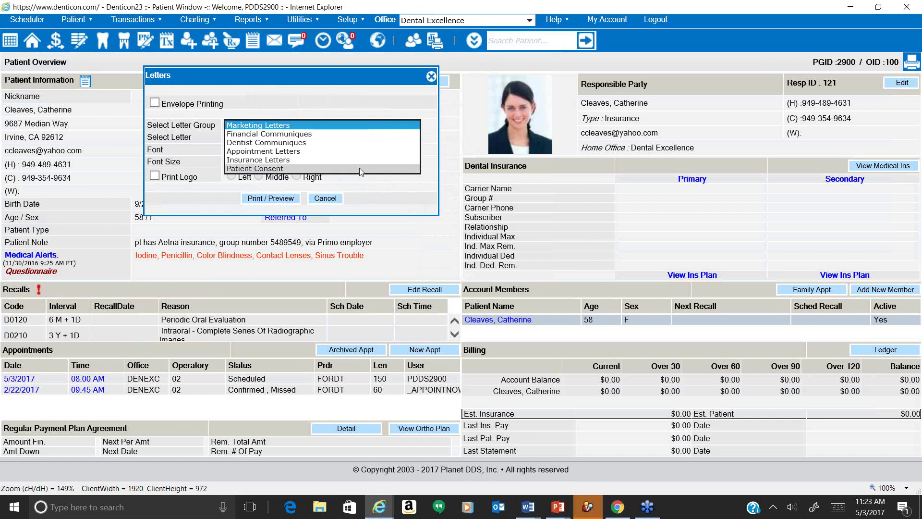
pyautogui.click(361, 169)
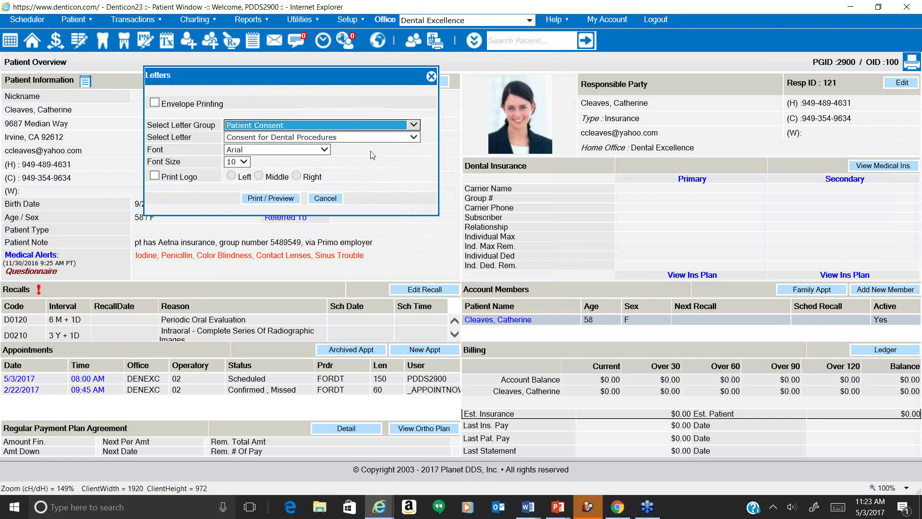
pyautogui.click(374, 140)
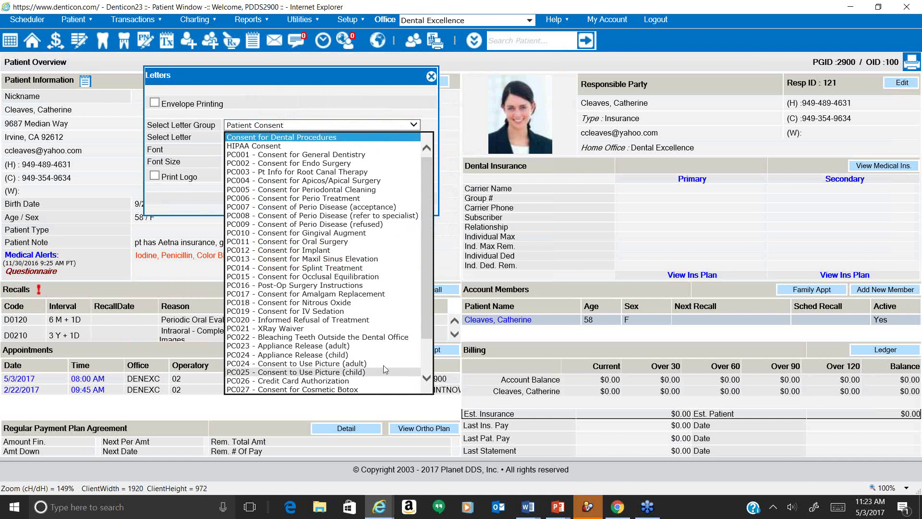
pyautogui.click(289, 138)
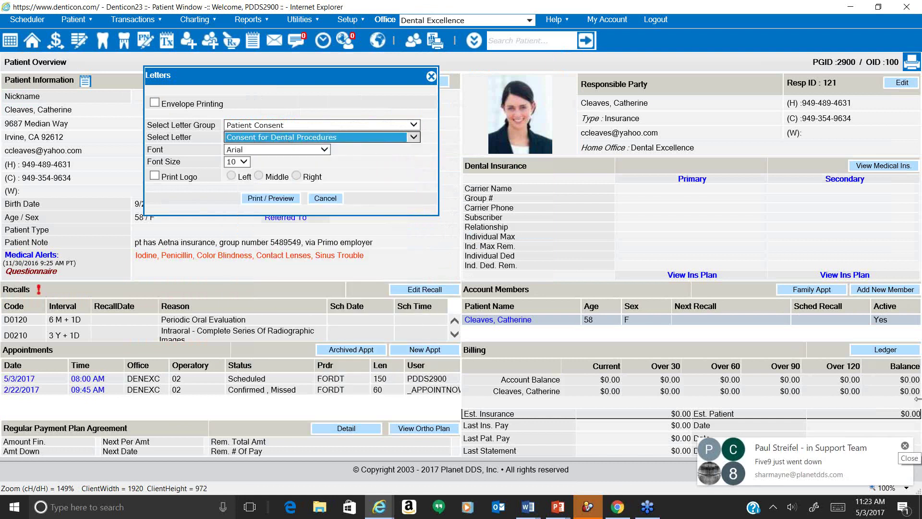
pyautogui.click(905, 446)
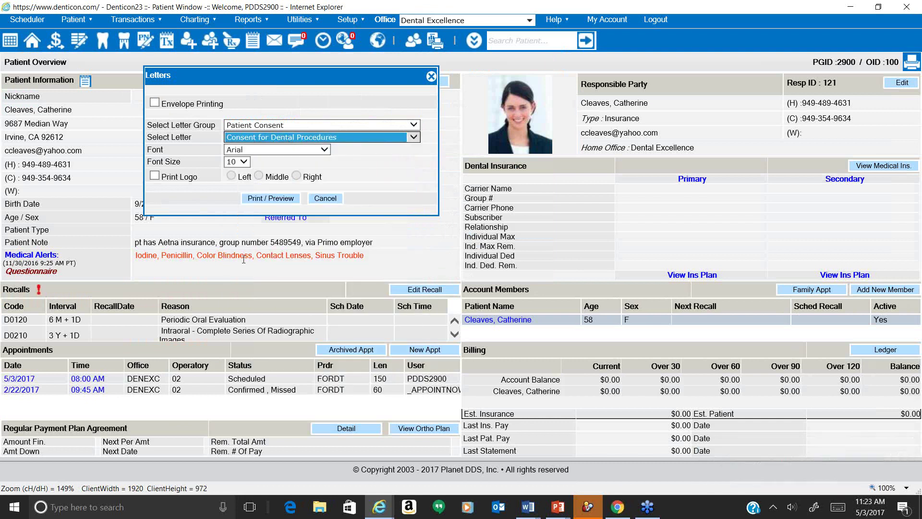
pyautogui.click(264, 200)
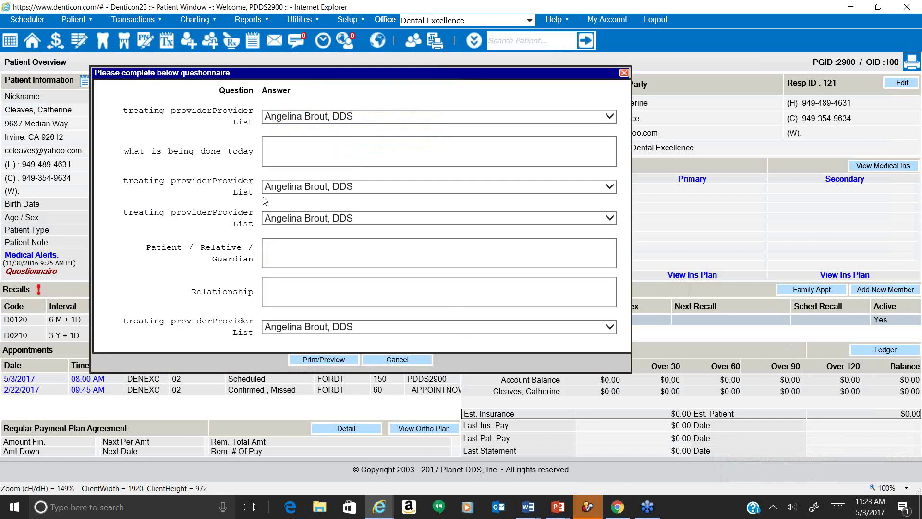
# Set the first treating provider to the dentist and enter procedures: root canal, post/core and PFM crown.
pyautogui.click(322, 116)
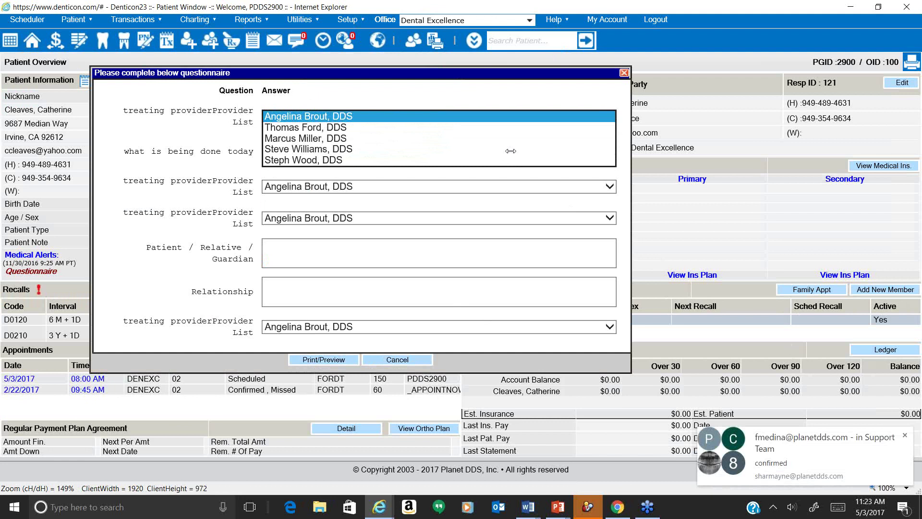
pyautogui.click(905, 435)
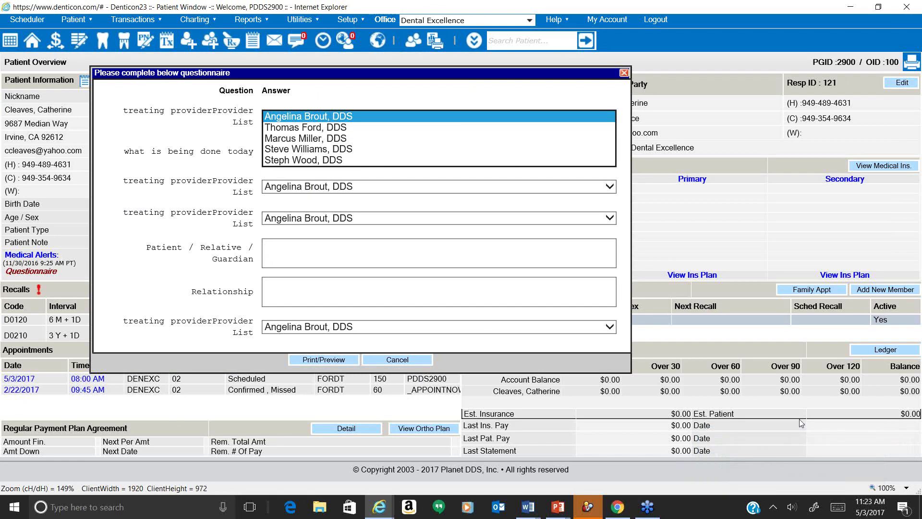
pyautogui.click(403, 130)
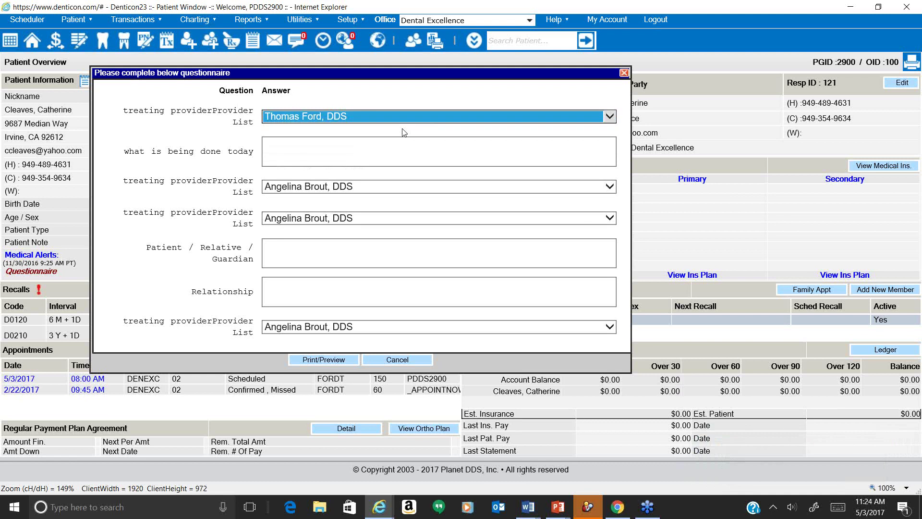
pyautogui.click(390, 134)
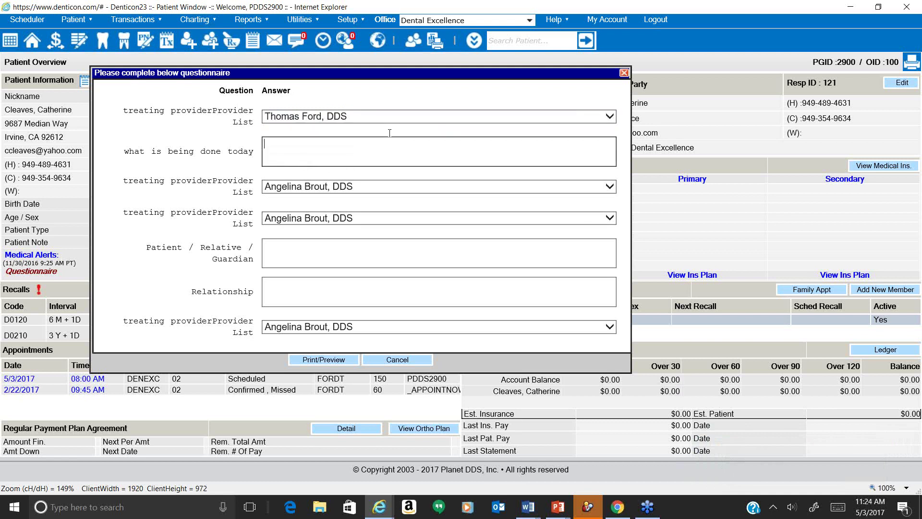
pyautogui.write('root canal, followed by a post/core')
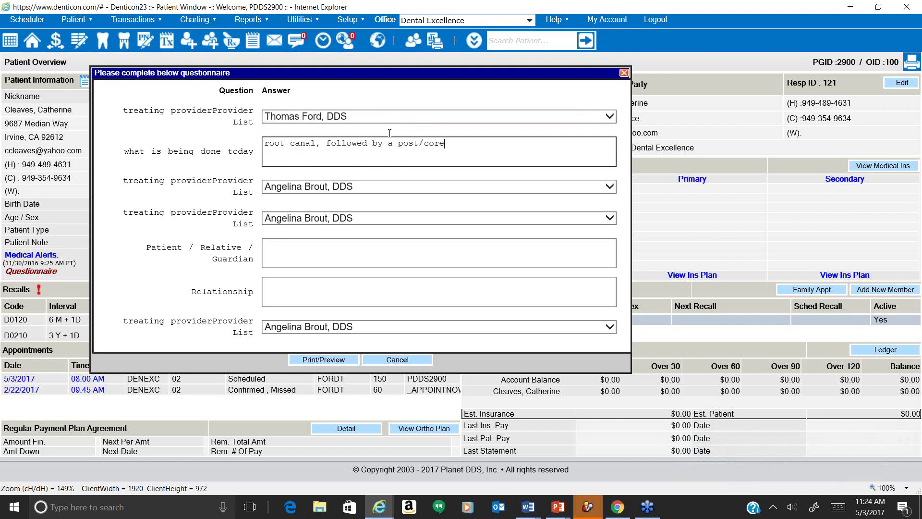
pyautogui.write(' and PFM crown')
# Set the remaining treating providers to the dentist, the patient's name as signer, and relationship 'self'.
pyautogui.click(358, 190)
pyautogui.click(353, 198)
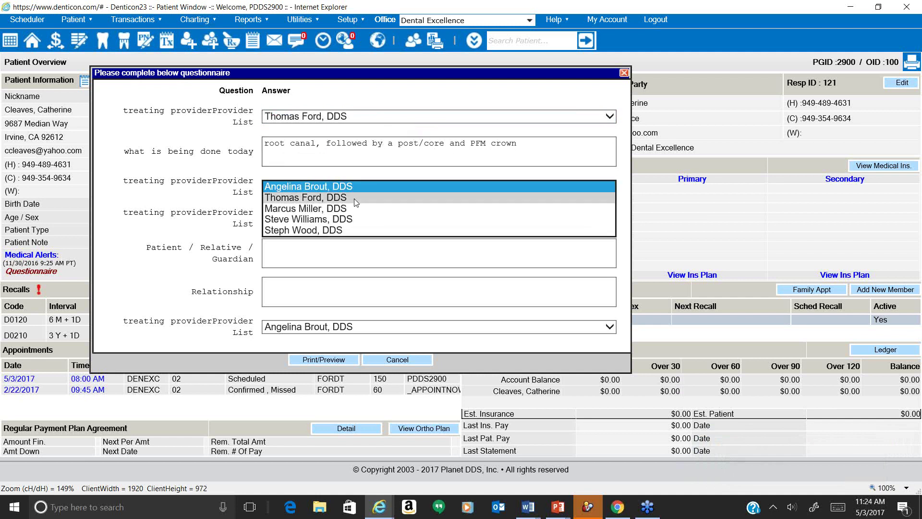
pyautogui.click(355, 216)
pyautogui.click(354, 228)
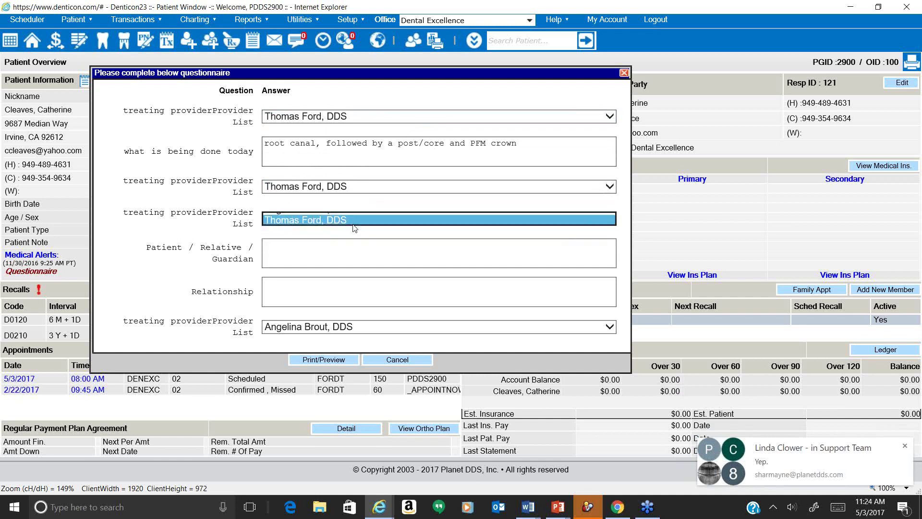
pyautogui.click(359, 252)
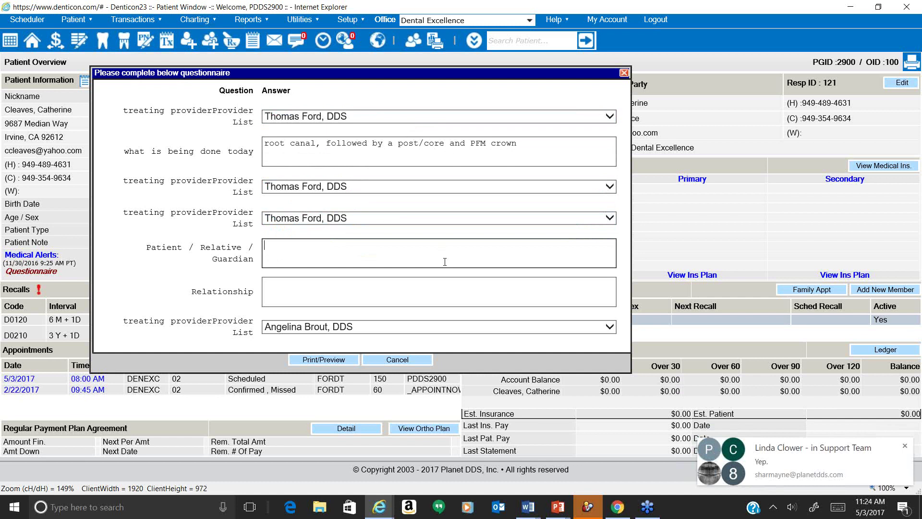
pyautogui.click(446, 283)
pyautogui.write('self')
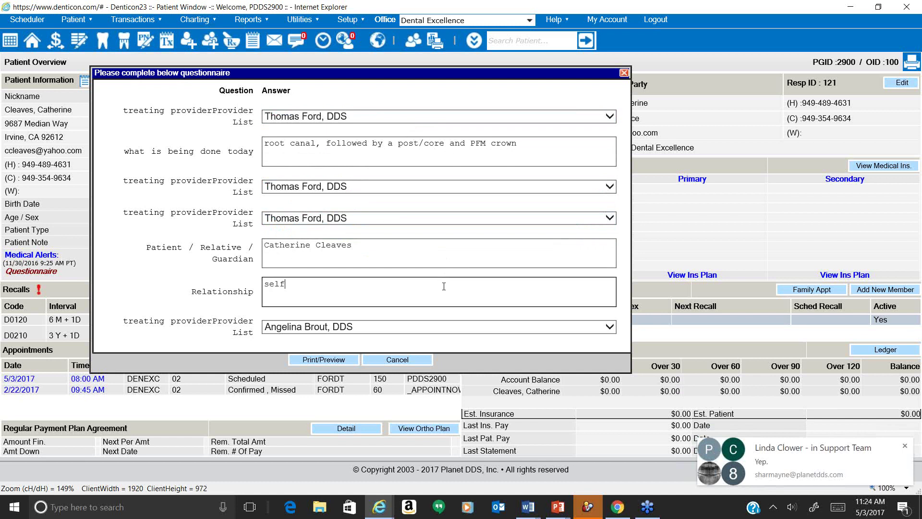
pyautogui.click(413, 328)
pyautogui.click(405, 335)
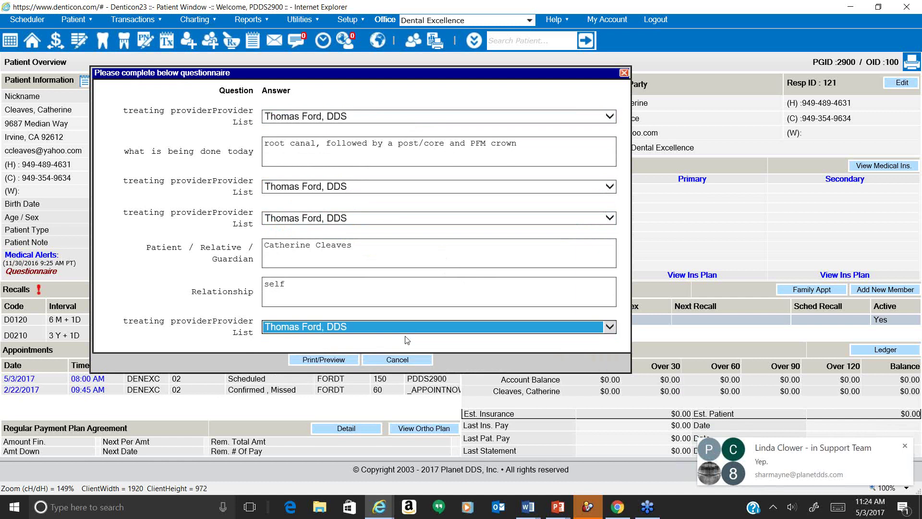
pyautogui.click(341, 366)
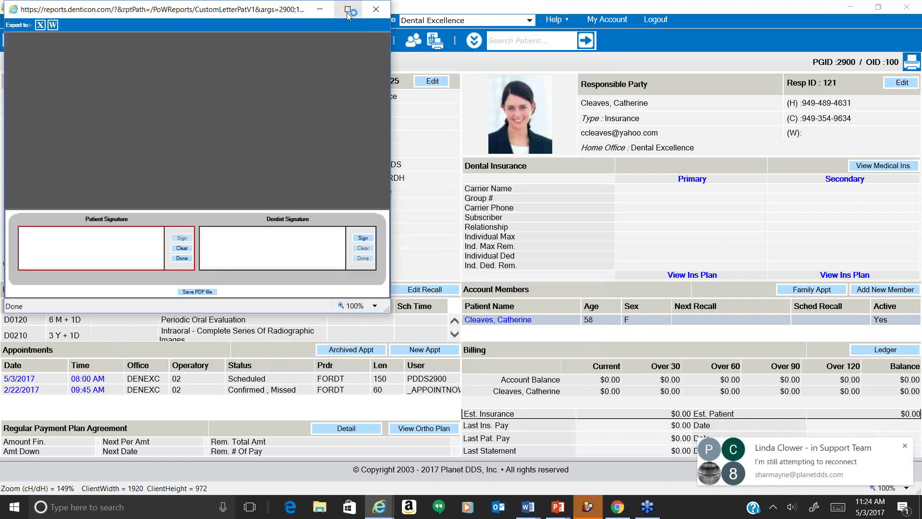
pyautogui.click(900, 447)
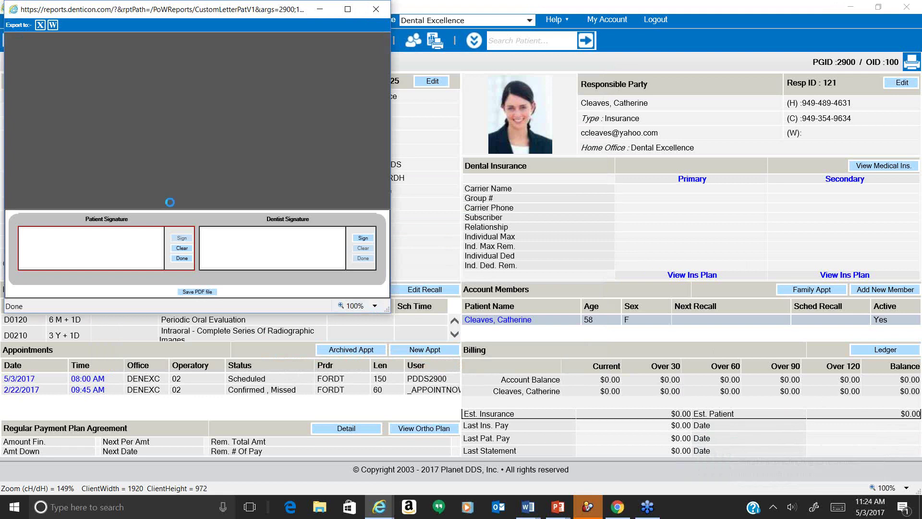
pyautogui.moveTo(385, 308); pyautogui.dragTo(727, 495)
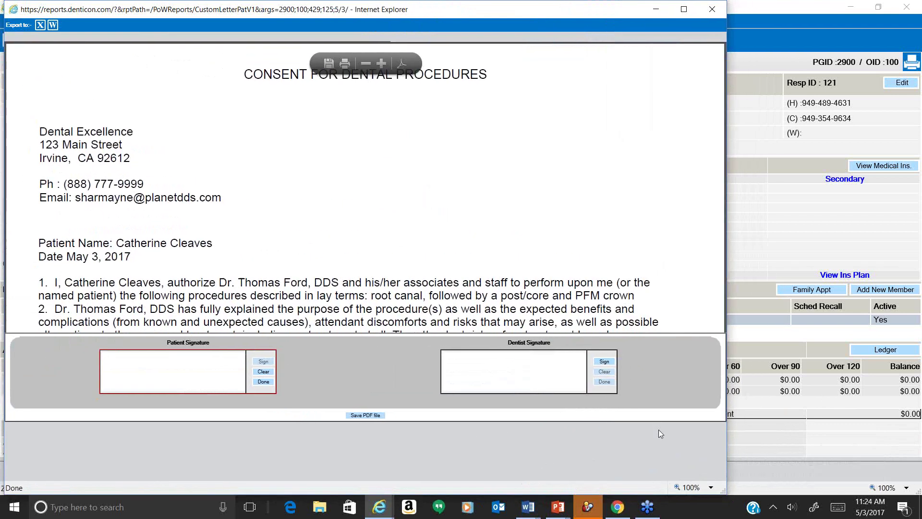
pyautogui.scroll(-1, 460, 221)
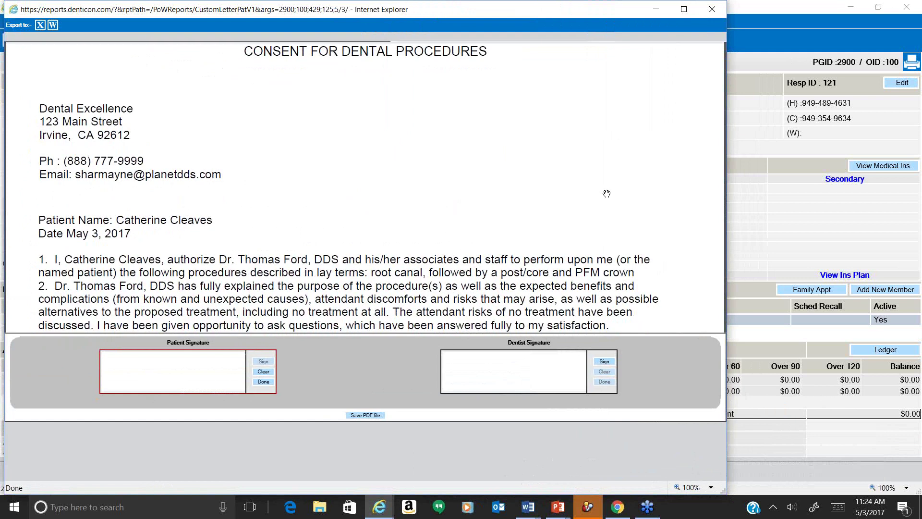
pyautogui.scroll(-1, 580, 183)
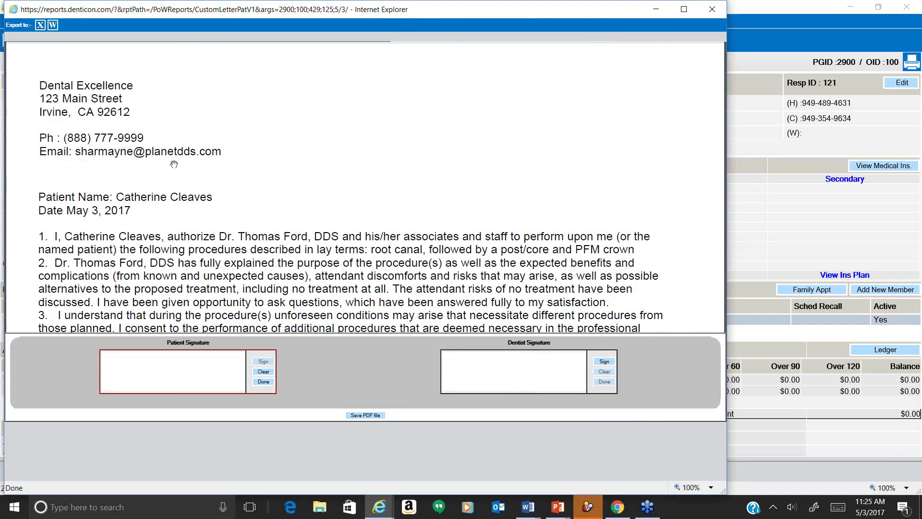
pyautogui.scroll(-3, 174, 165)
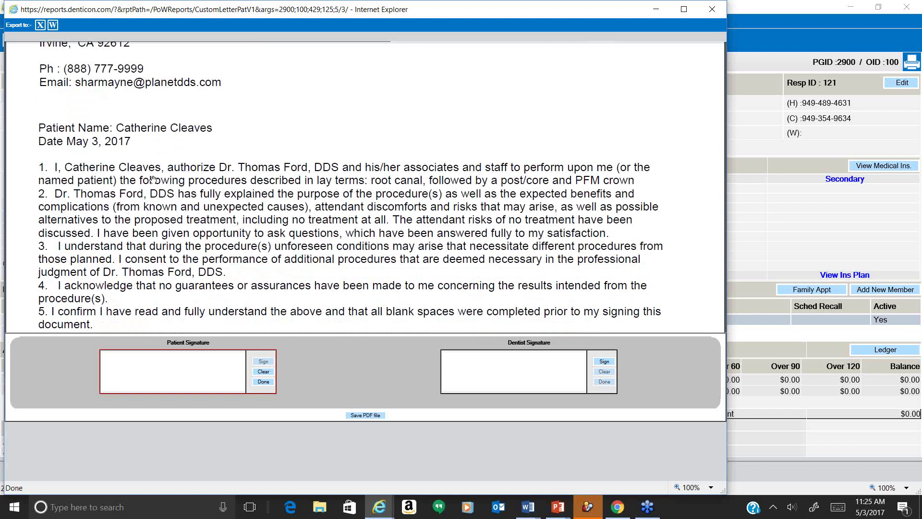
pyautogui.scroll(-3, 152, 179)
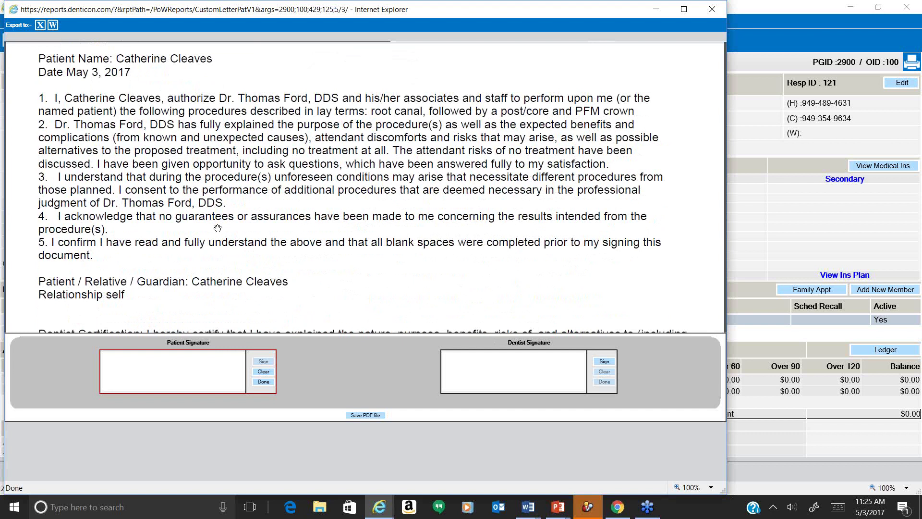
pyautogui.scroll(-1, 218, 228)
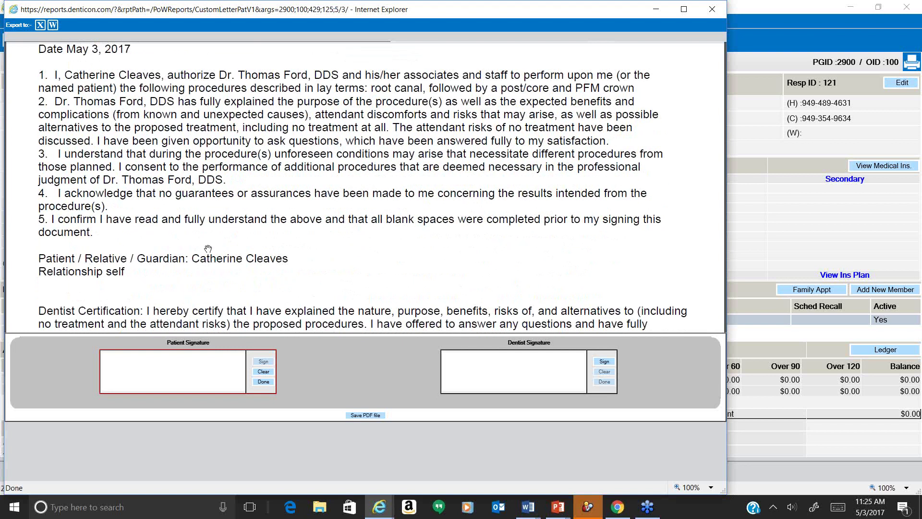
pyautogui.scroll(-3, 179, 272)
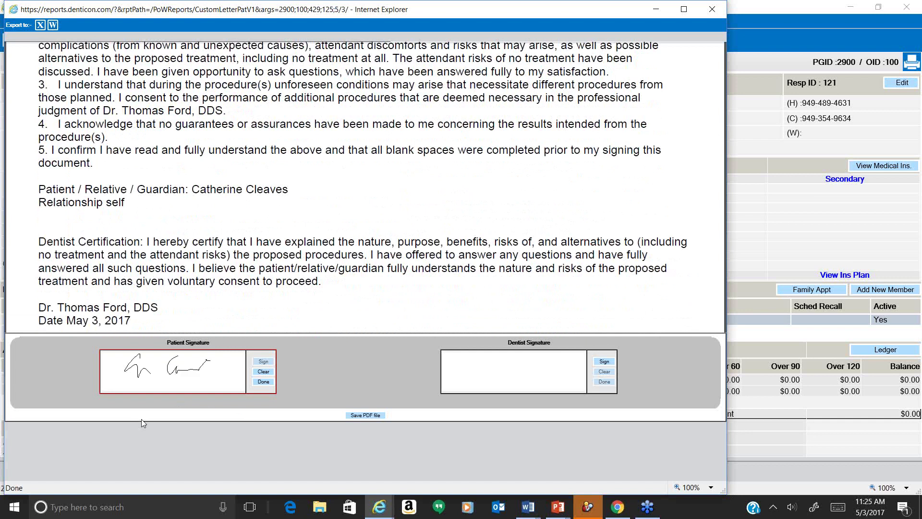
# Lock in the patient's signature, sign as the dentist, and save the consent letter as a PDF.
pyautogui.click(274, 382)
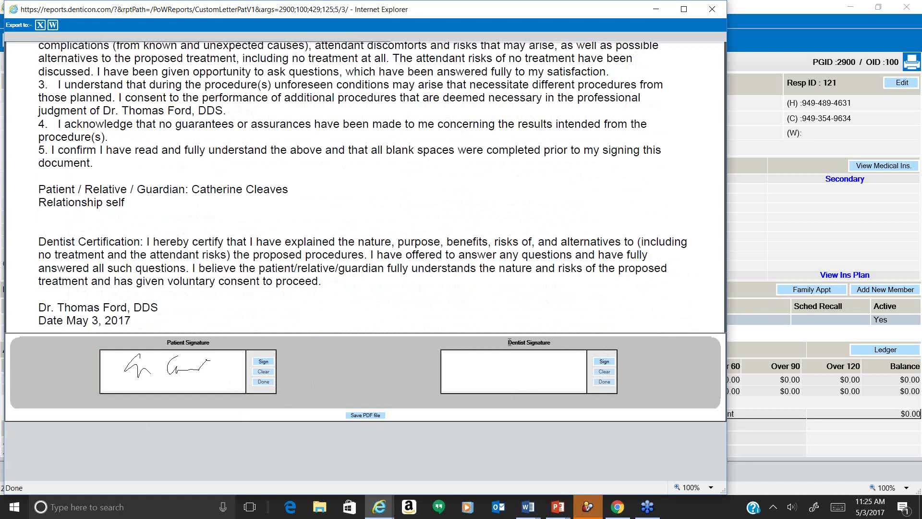
pyautogui.moveTo(512, 342); pyautogui.dragTo(538, 340)
pyautogui.click(603, 362)
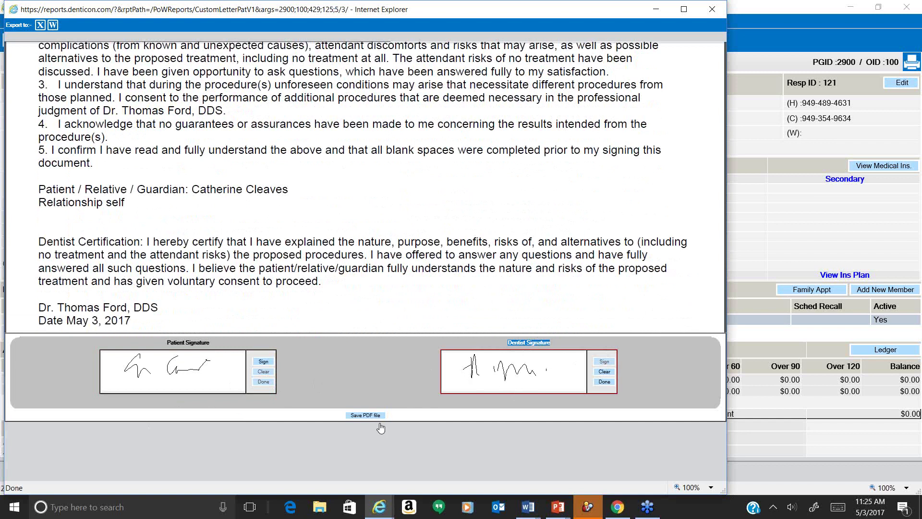
pyautogui.click(368, 415)
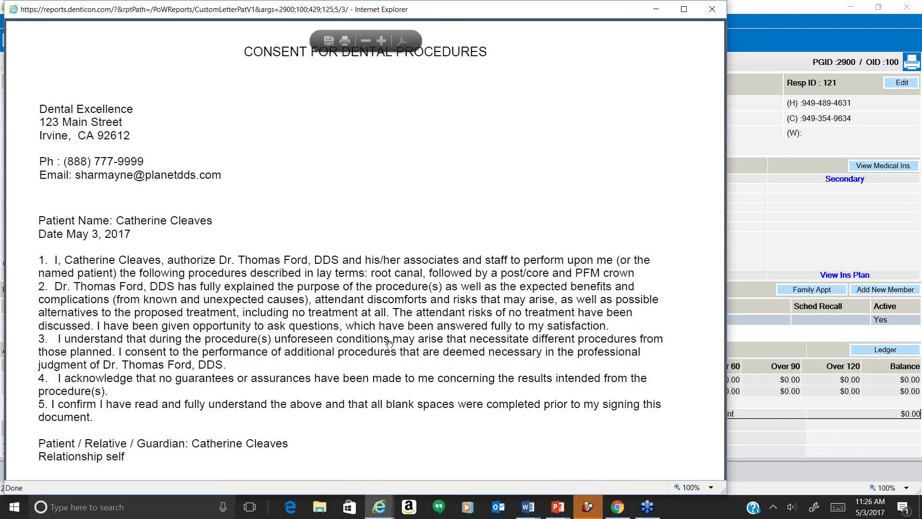
# Scroll through the signed consent PDF to check signatures and dates, then return to Patient Overview.
pyautogui.scroll(-3, 390, 342)
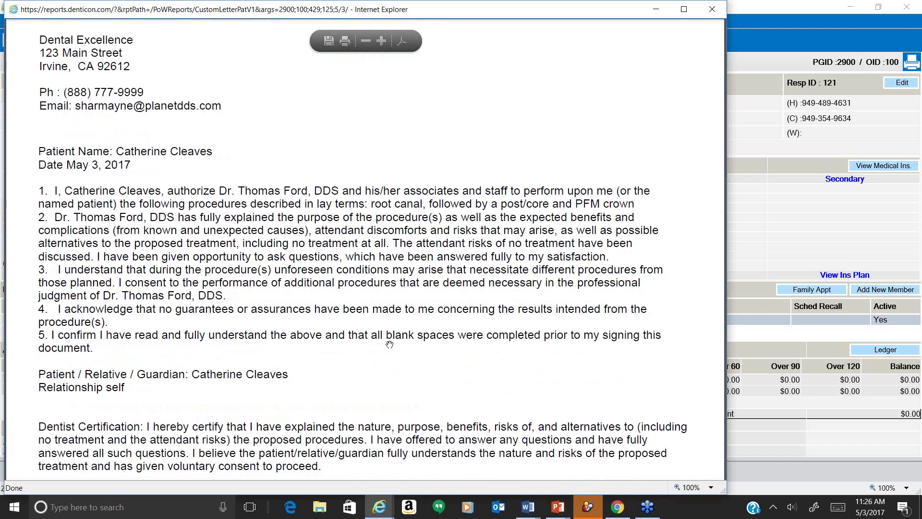
pyautogui.scroll(-2, 389, 344)
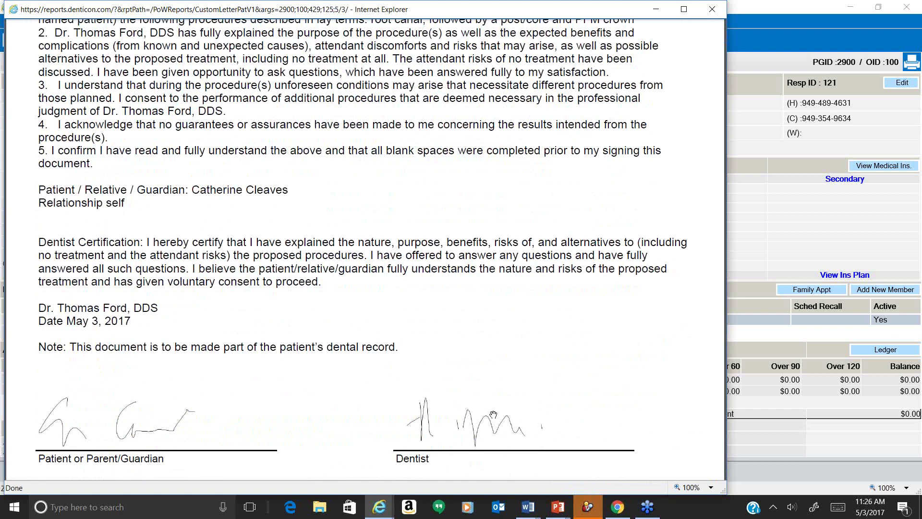
pyautogui.scroll(-3, 487, 411)
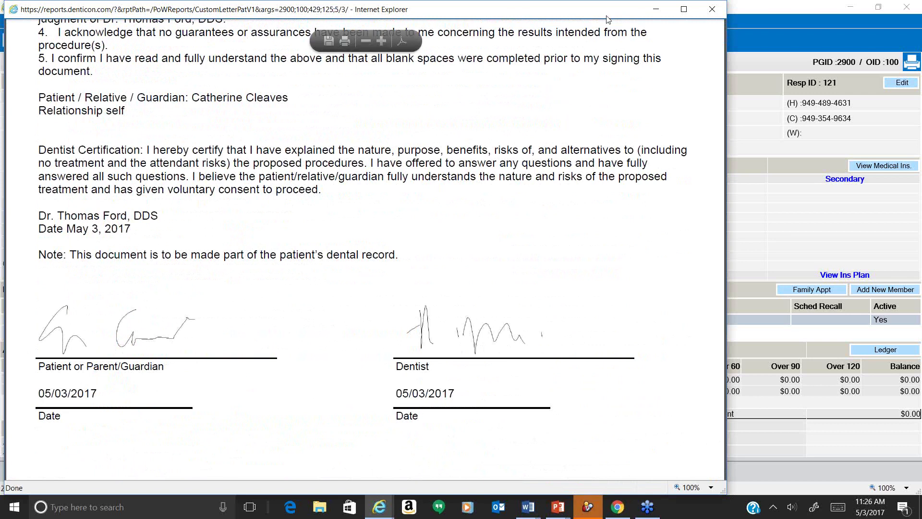
pyautogui.click(902, 246)
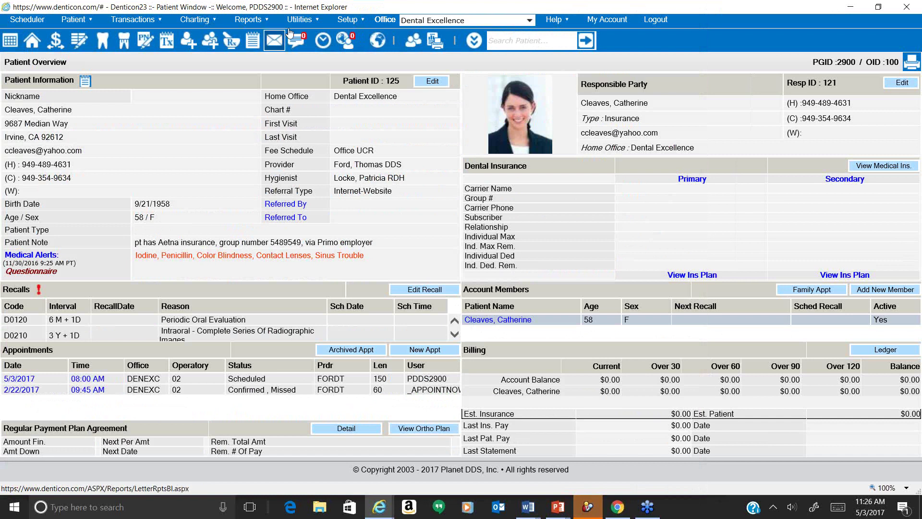
# Open Patient Notes and the PDF attached to the Consent for Dental Procedures system note.
pyautogui.click(253, 42)
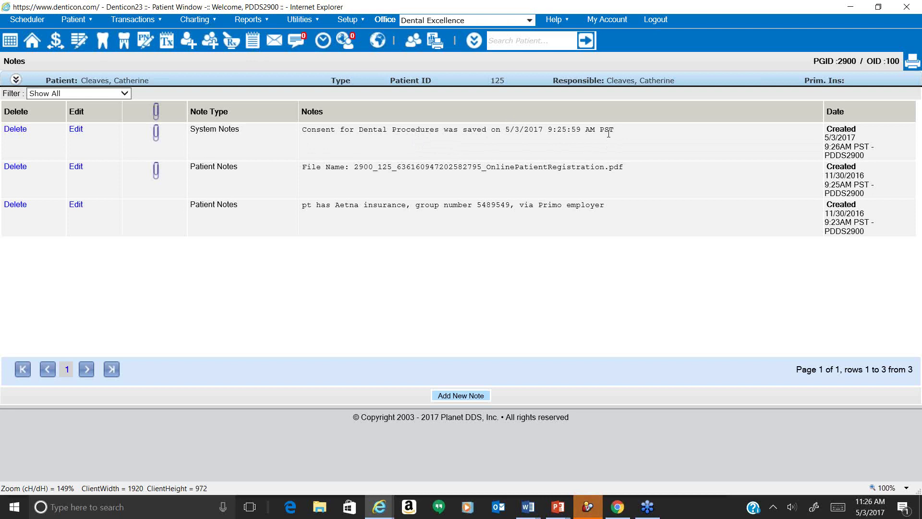
pyautogui.moveTo(600, 130); pyautogui.dragTo(615, 131)
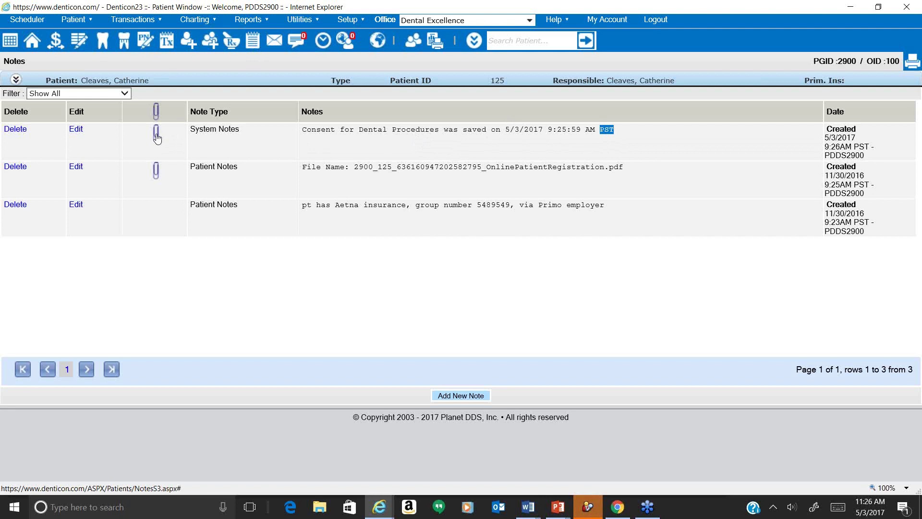
pyautogui.click(156, 136)
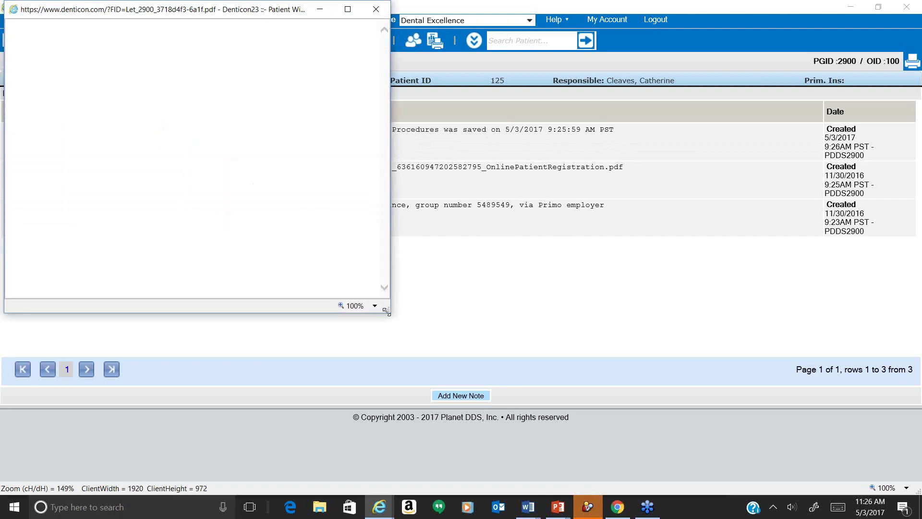
# Enlarge the attachment viewer, scroll the consent PDF to verify signatures and dates, then return to Notes.
pyautogui.moveTo(386, 312); pyautogui.dragTo(893, 484)
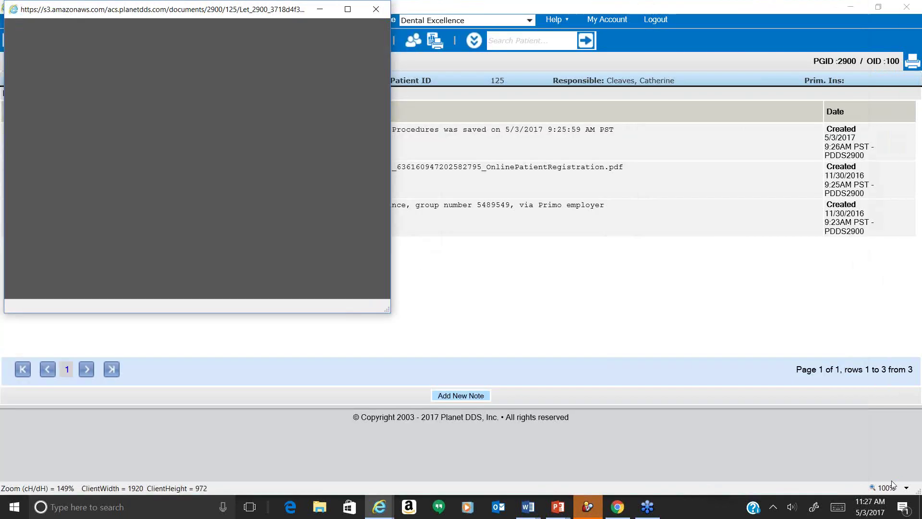
pyautogui.moveTo(388, 310); pyautogui.dragTo(758, 465)
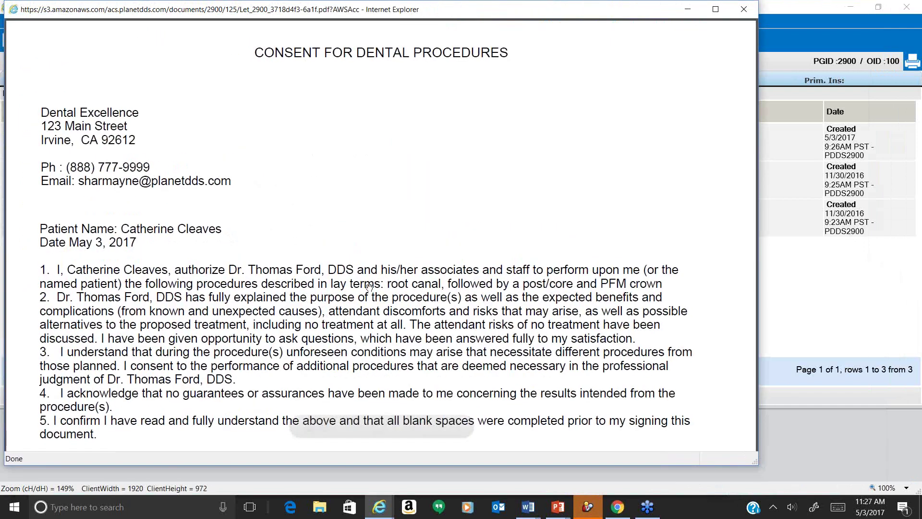
pyautogui.scroll(-1, 369, 288)
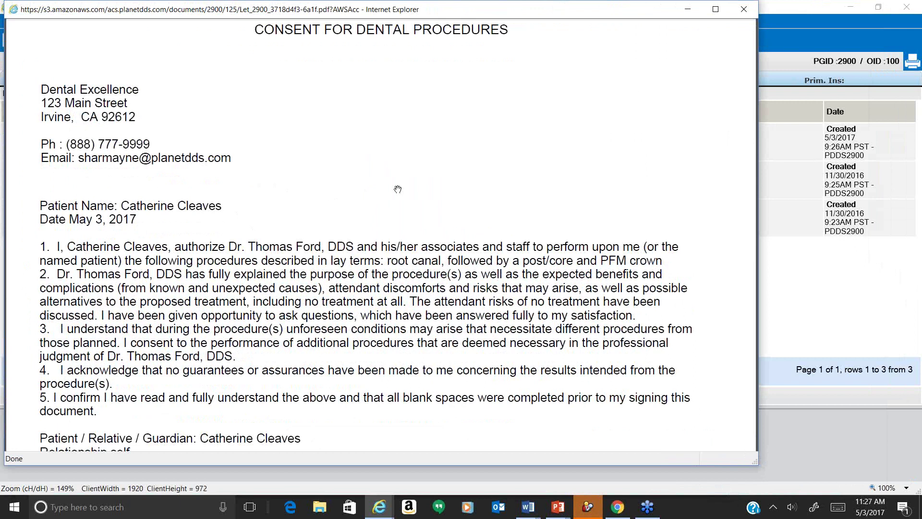
pyautogui.scroll(-3, 398, 190)
pyautogui.scroll(-2, 398, 190)
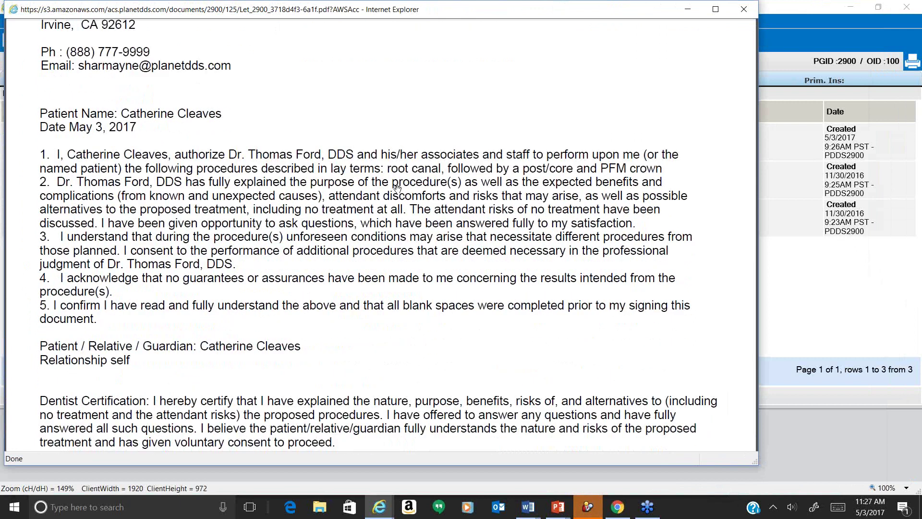
pyautogui.scroll(-1, 398, 189)
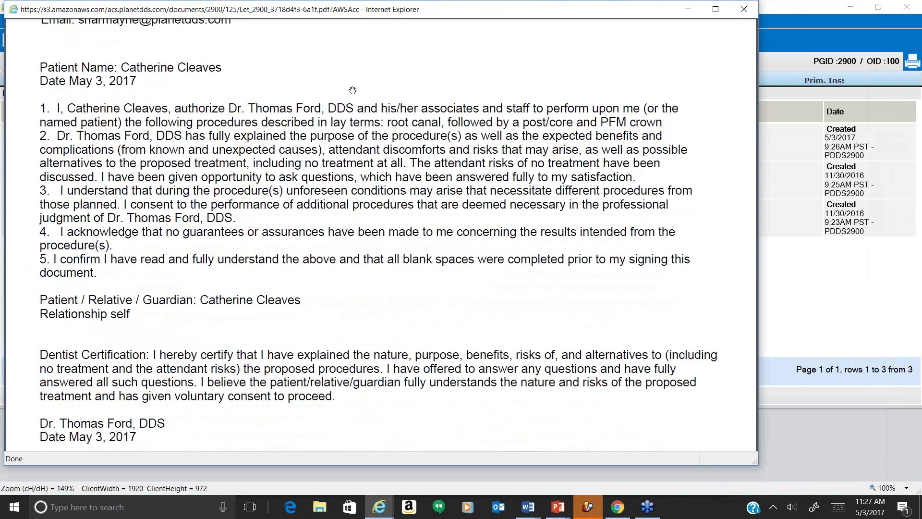
pyautogui.scroll(-11, 347, 128)
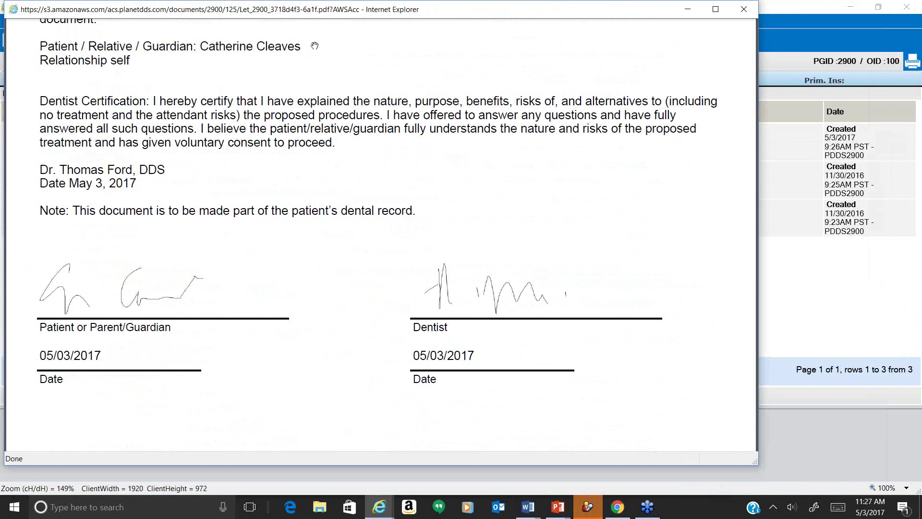
pyautogui.scroll(-5, 375, 118)
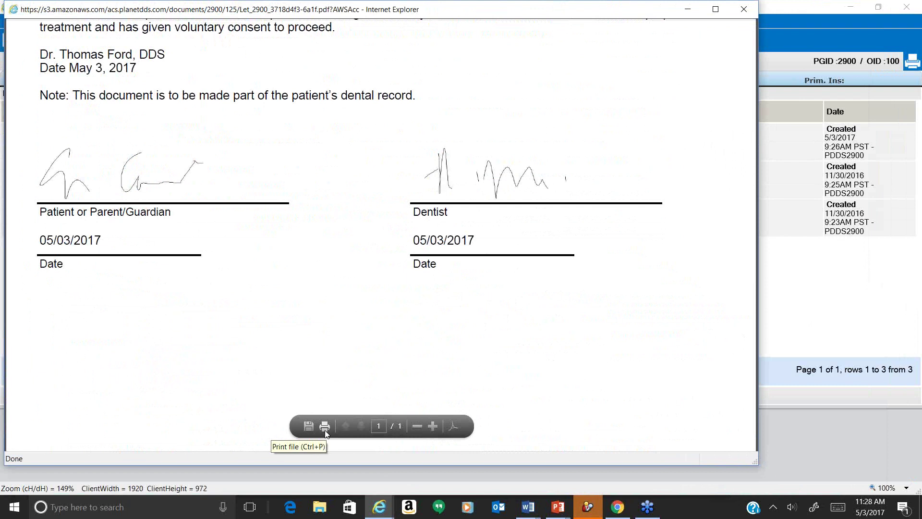
pyautogui.click(851, 343)
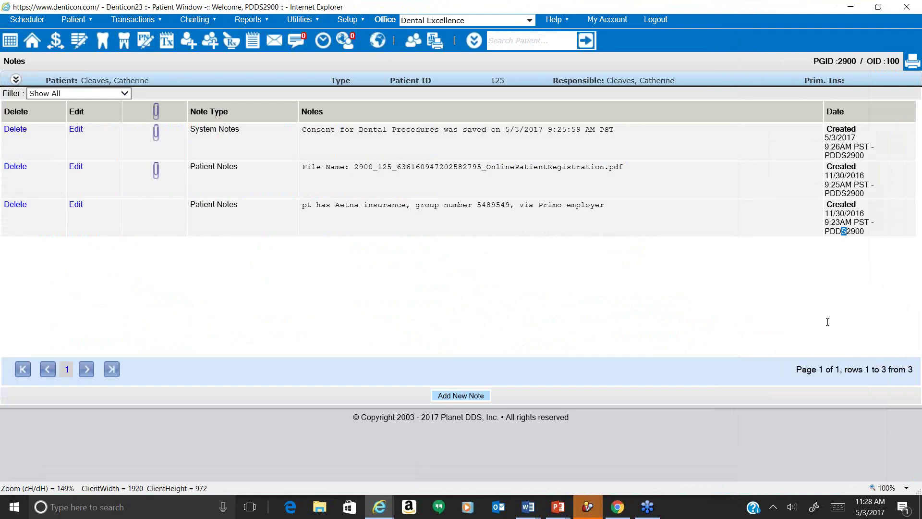
# Go to Reports > Custom > Custom Letter setup.
pyautogui.click(248, 19)
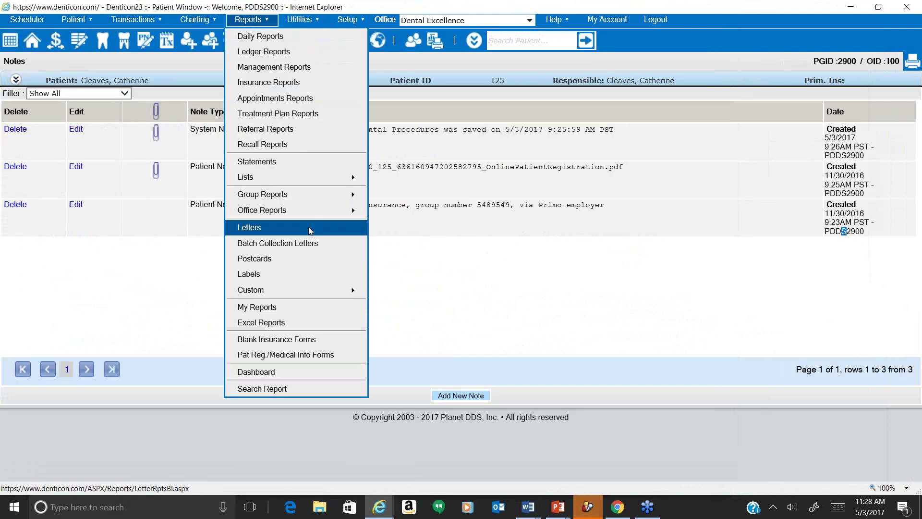
pyautogui.moveTo(301, 211)
pyautogui.moveTo(298, 290)
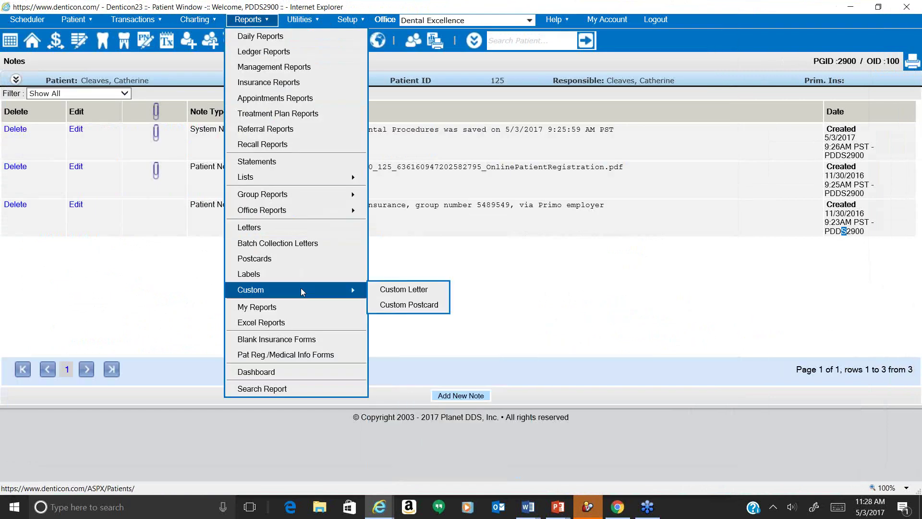
pyautogui.click(384, 289)
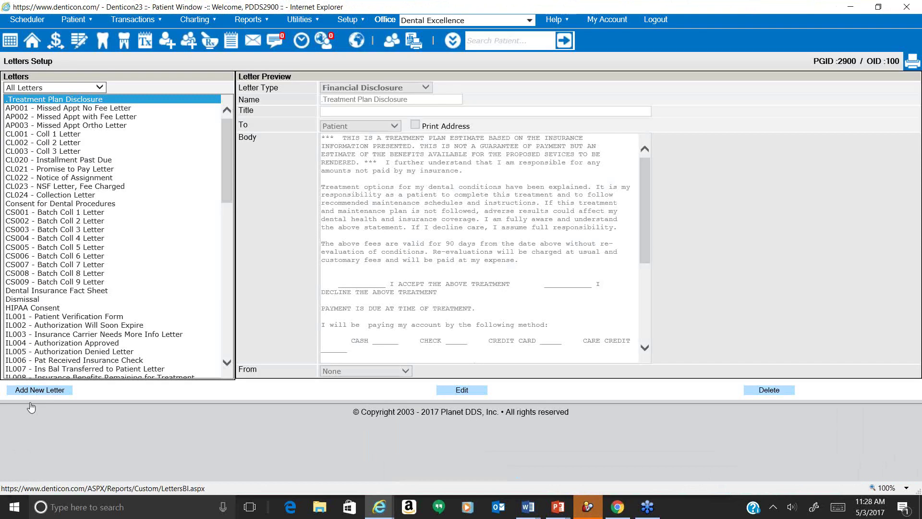
# Try a new custom letter with a pick-list question, then cancel it without saving.
pyautogui.click(31, 403)
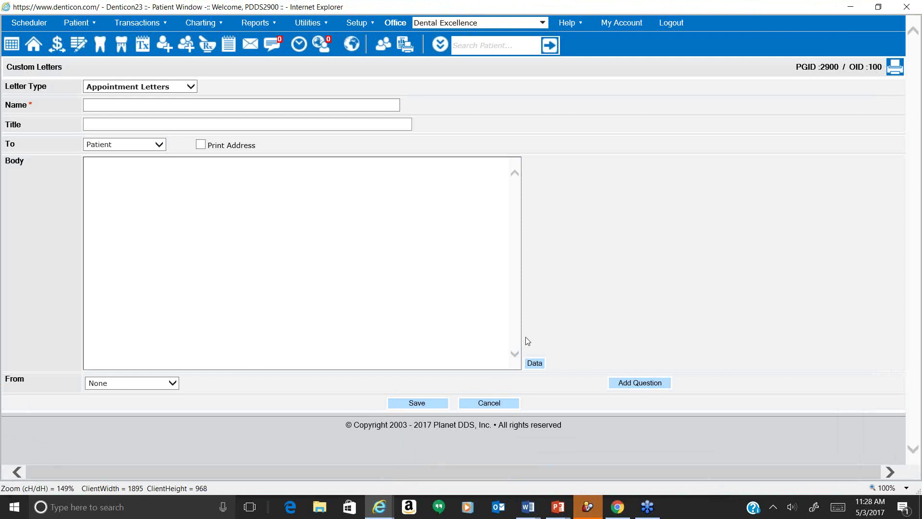
pyautogui.click(636, 387)
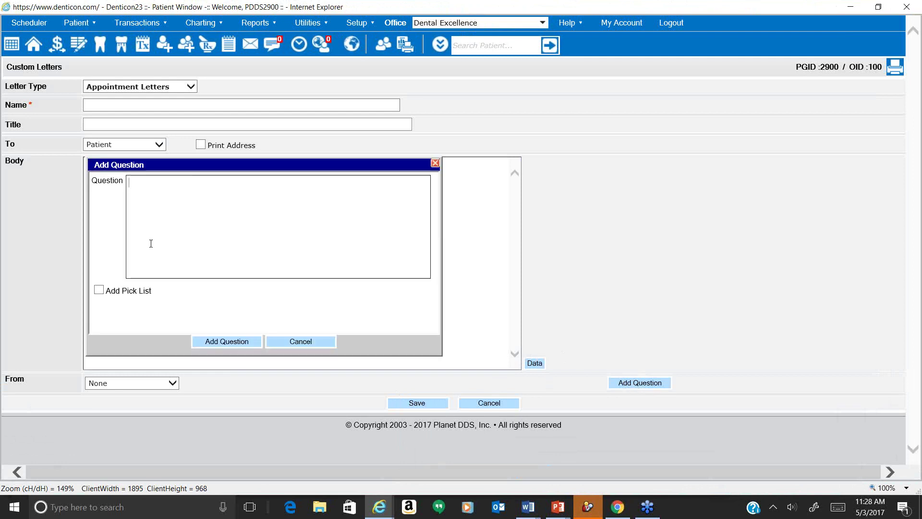
pyautogui.click(99, 290)
pyautogui.click(120, 313)
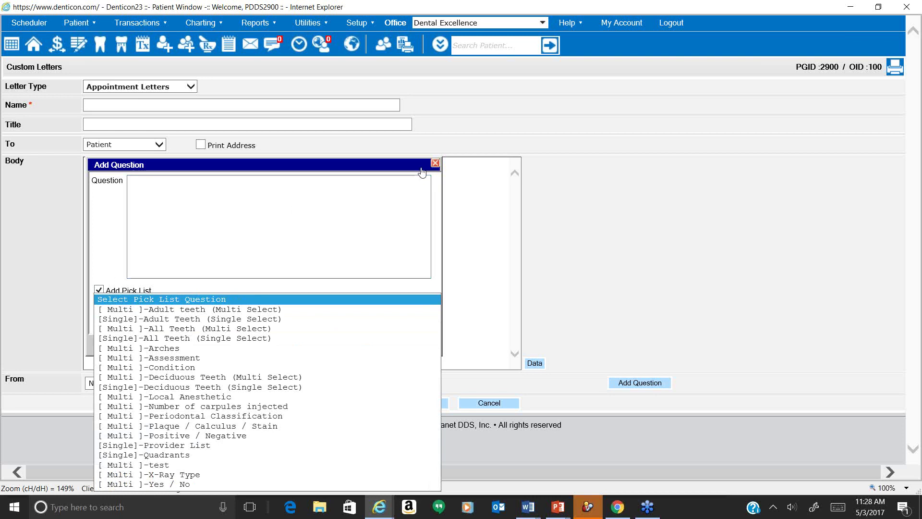
pyautogui.click(435, 163)
pyautogui.click(436, 163)
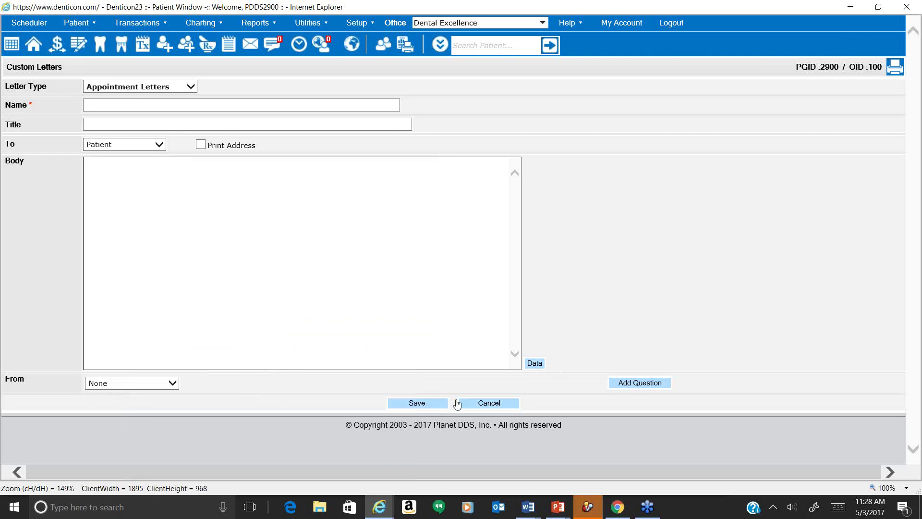
pyautogui.click(473, 405)
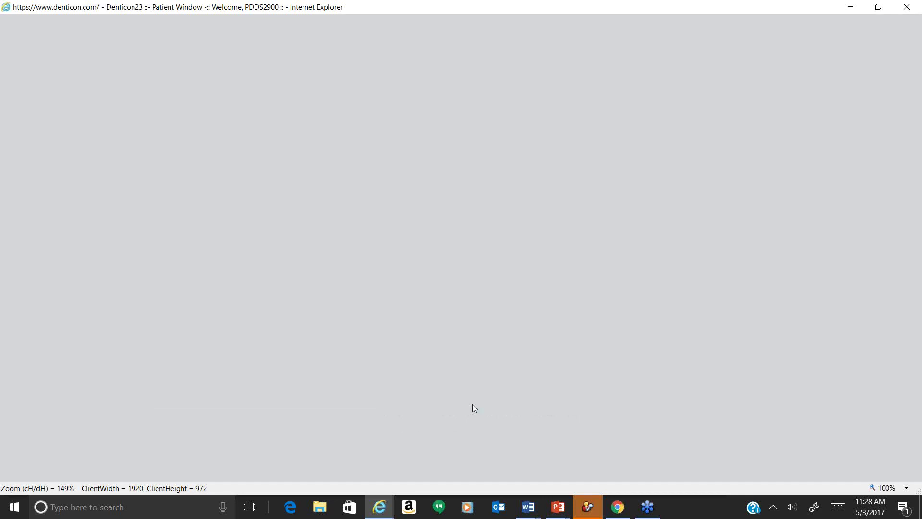
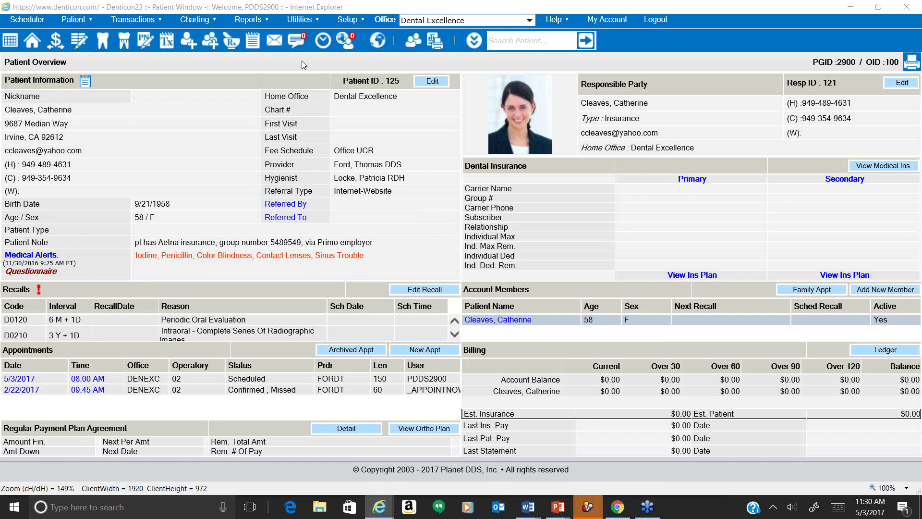
# Open the Dental Questionnaire setup page from Setup > Medical Setup.
pyautogui.click(353, 22)
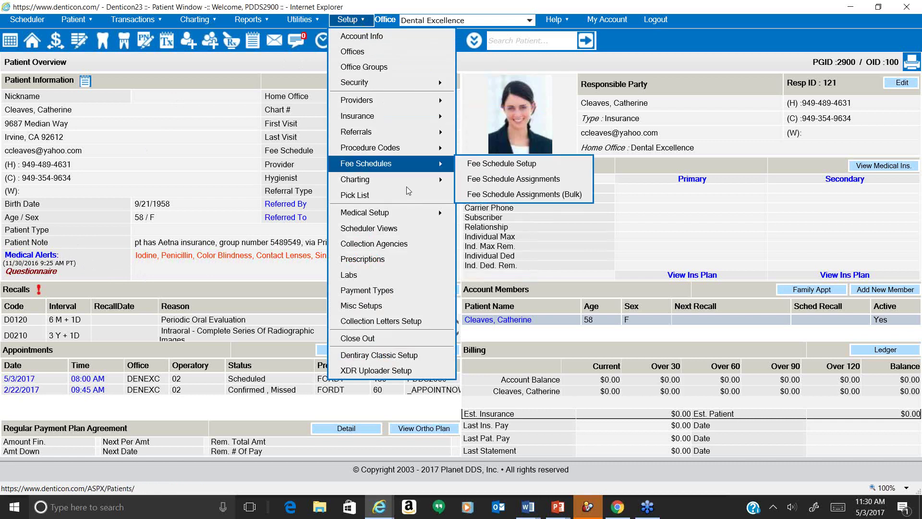
pyautogui.moveTo(417, 219)
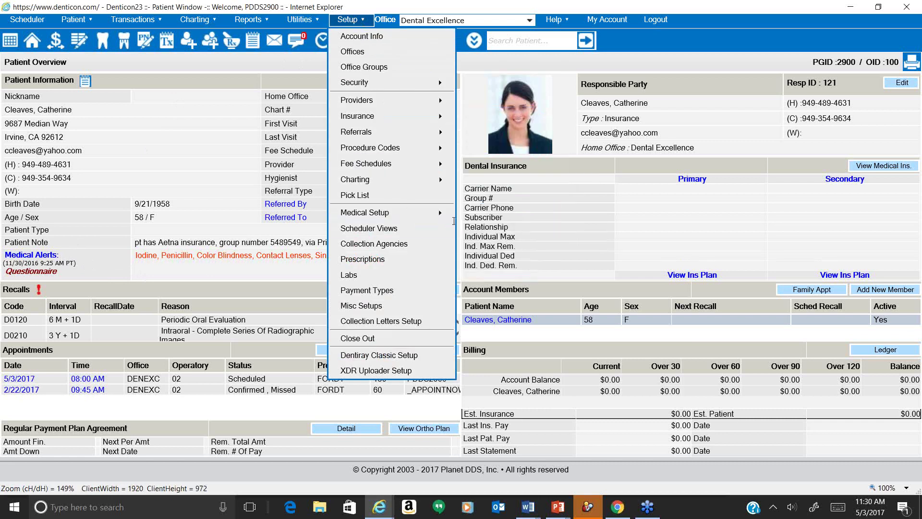
pyautogui.click(484, 245)
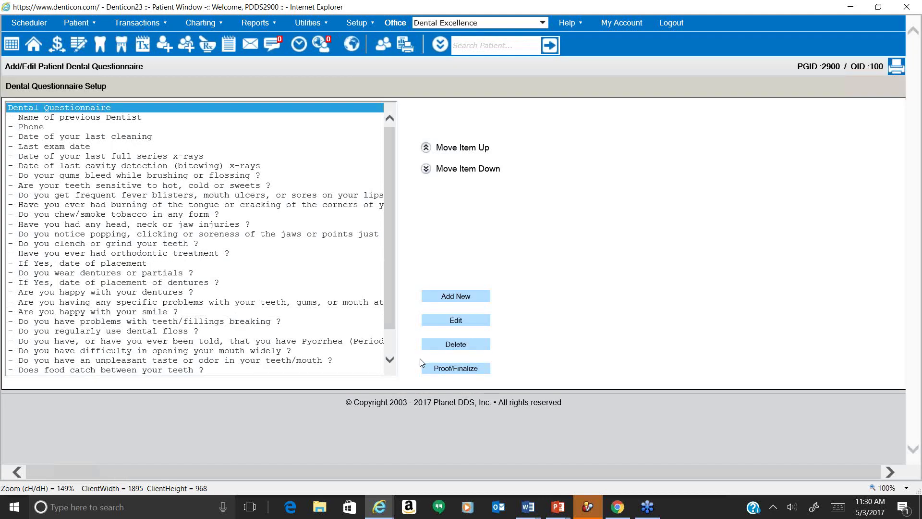
# Preview the questionnaire in Proof/Finalize, read through its questions, then cancel back to the list.
pyautogui.click(435, 370)
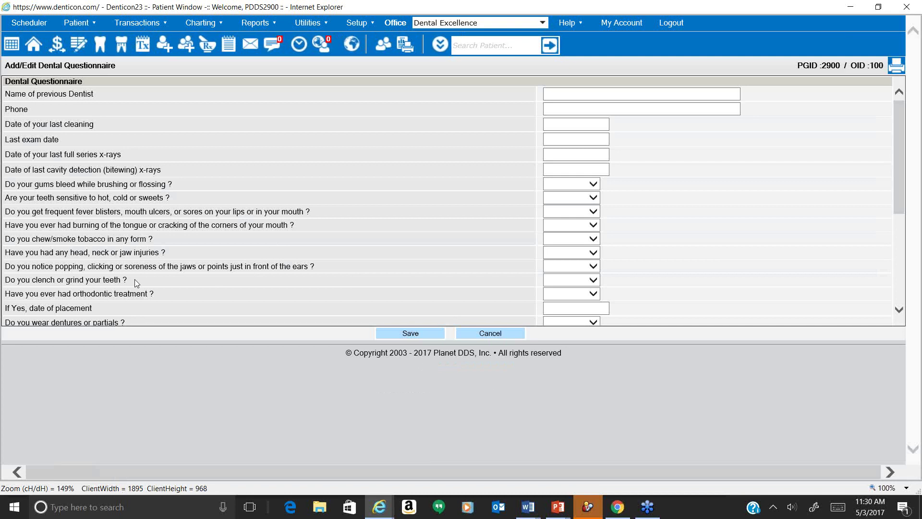
pyautogui.scroll(-1, 120, 270)
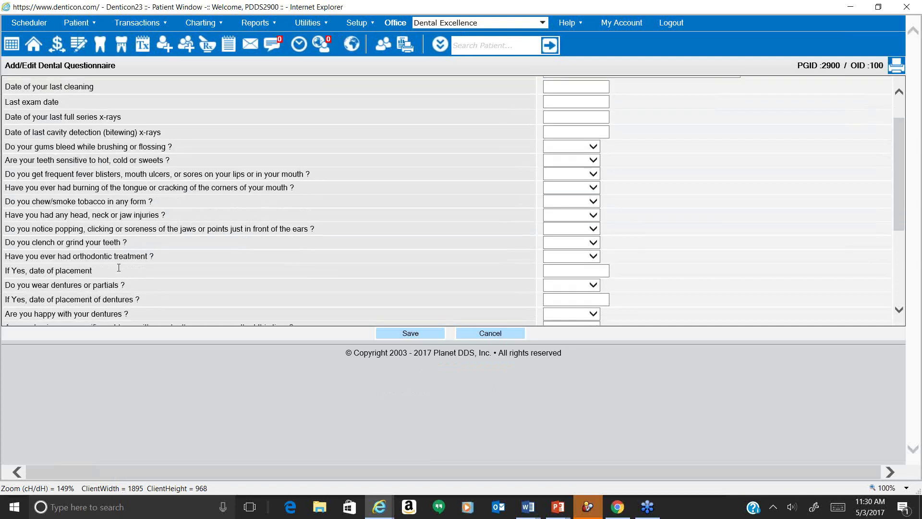
pyautogui.scroll(-3, 119, 267)
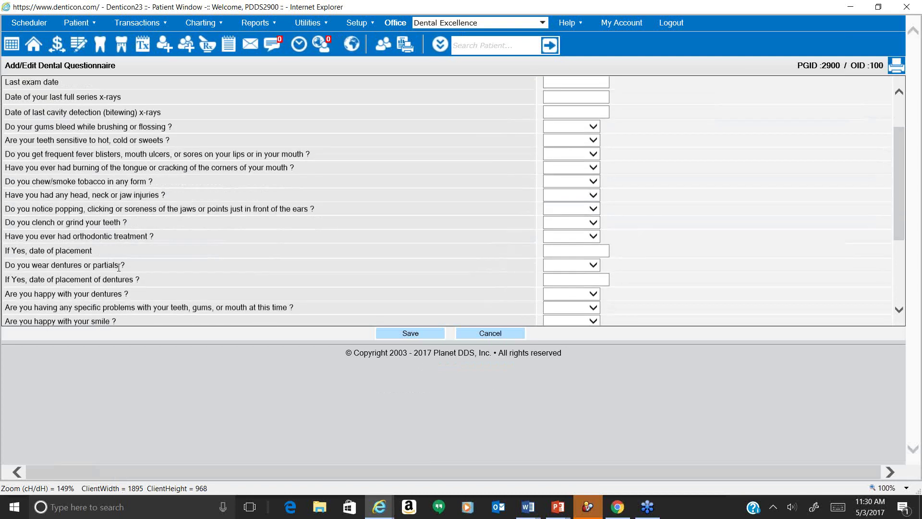
pyautogui.scroll(-1, 120, 270)
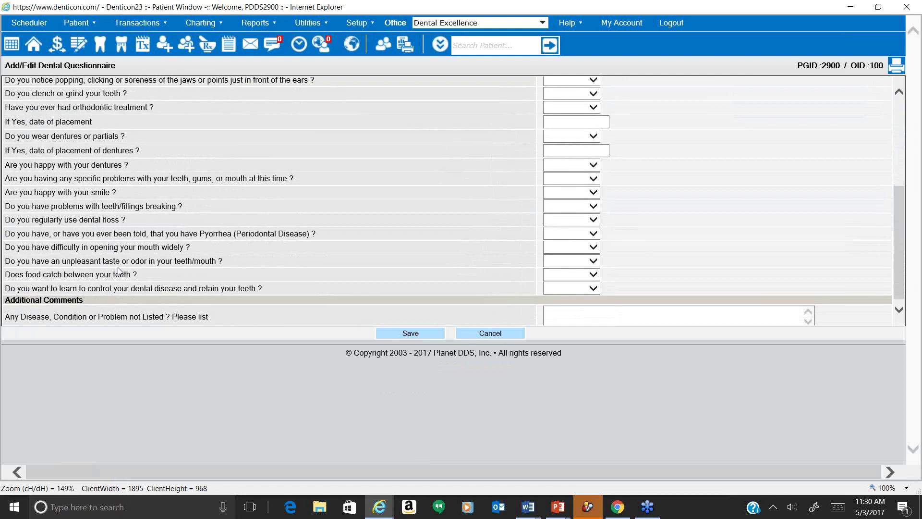
pyautogui.click(457, 335)
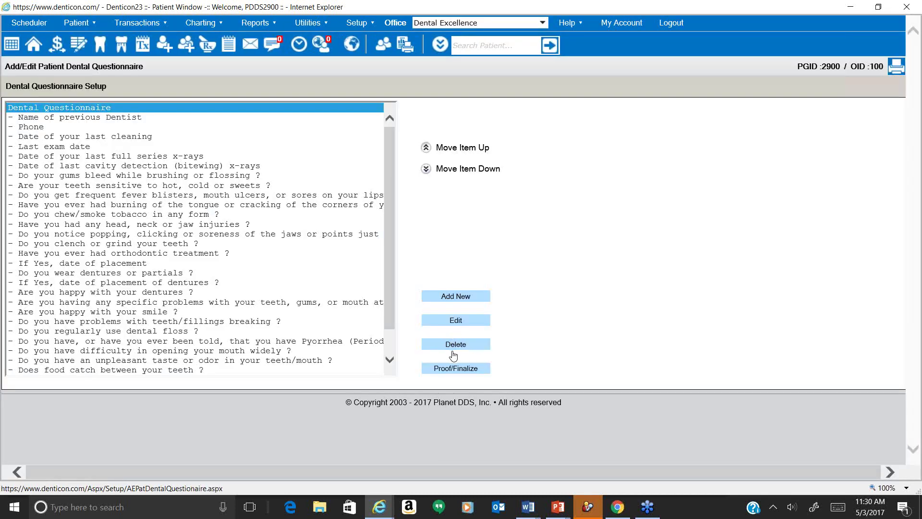
# Add and save the picklist question 'How is your general dental health condition?' using the Condition pick list.
pyautogui.click(453, 297)
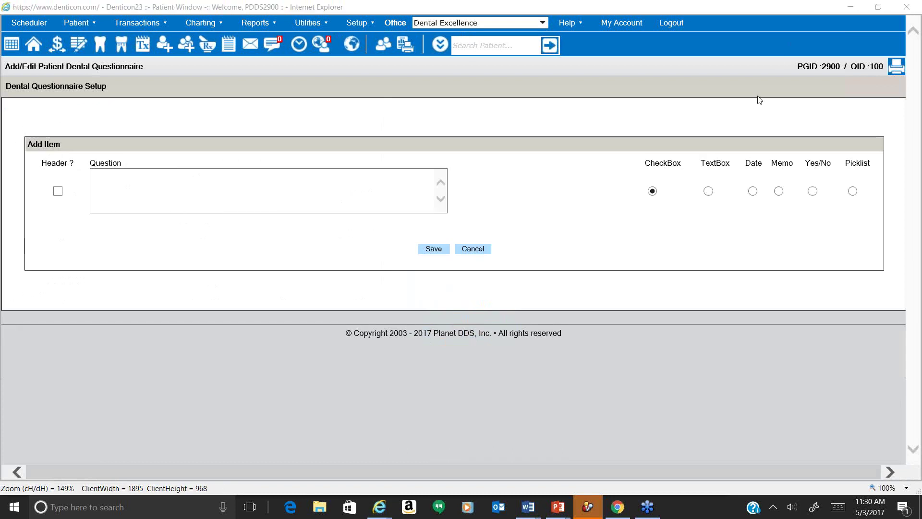
pyautogui.click(263, 193)
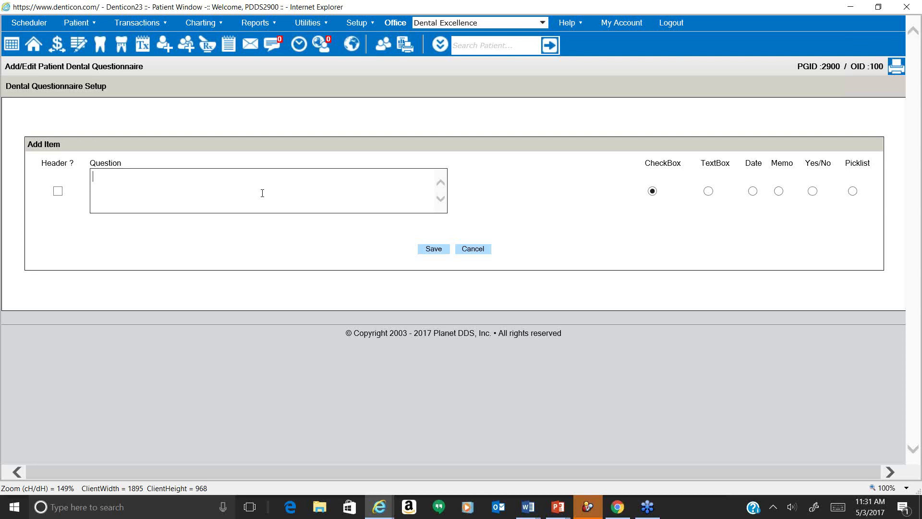
pyautogui.write('How is your general dental health con')
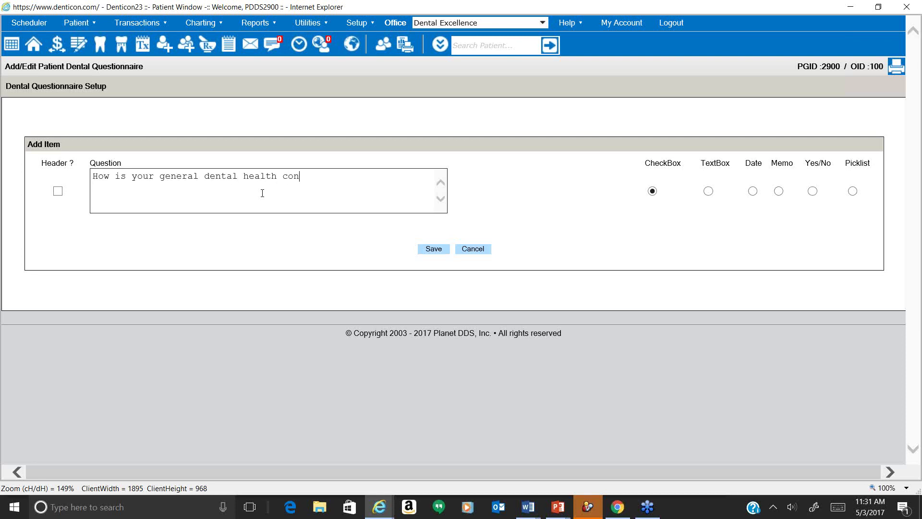
pyautogui.write('ditoin?')
pyautogui.click(852, 191)
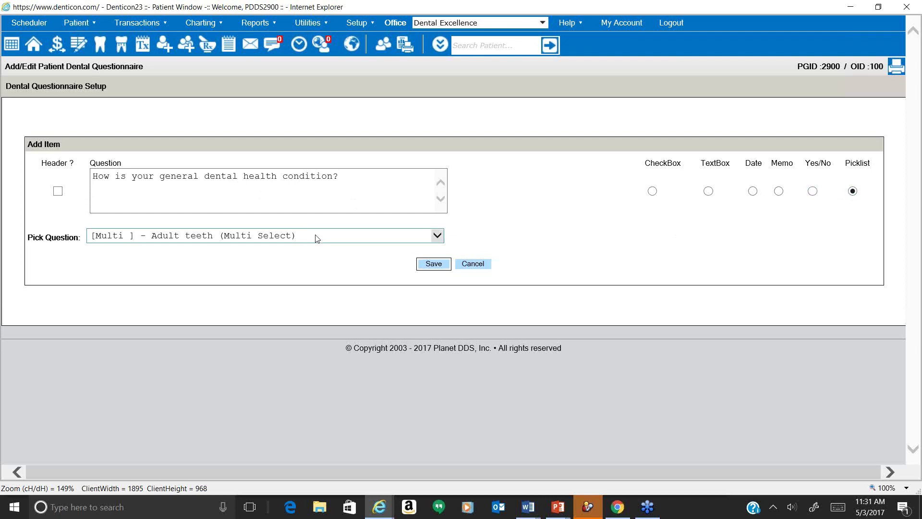
pyautogui.click(317, 236)
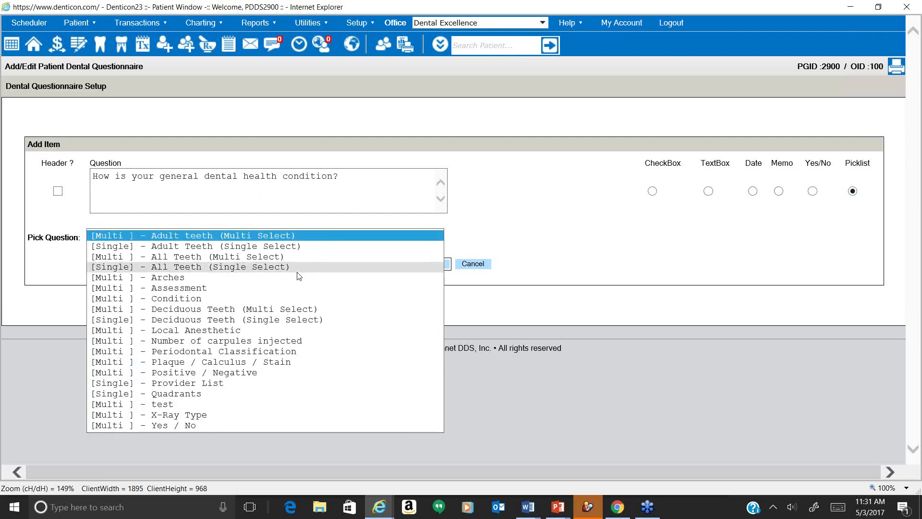
pyautogui.click(299, 302)
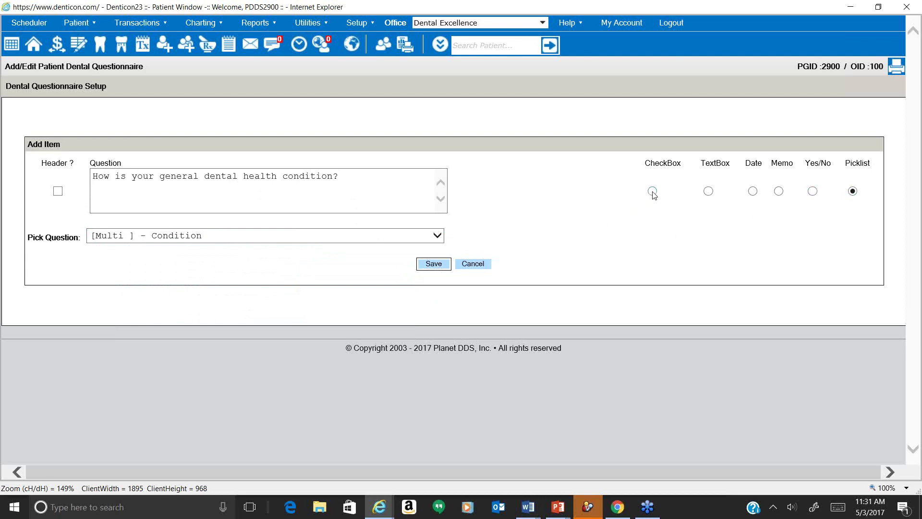
pyautogui.click(709, 193)
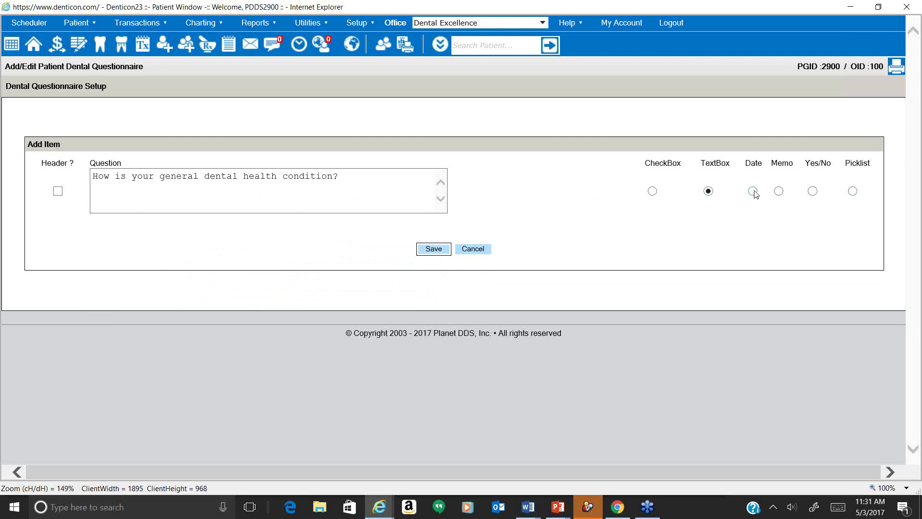
pyautogui.click(779, 191)
pyautogui.click(813, 193)
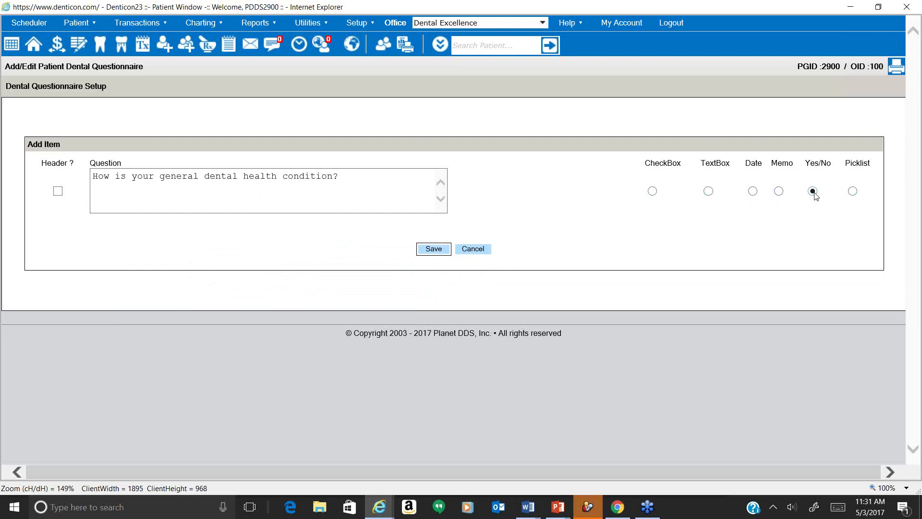
pyautogui.click(853, 192)
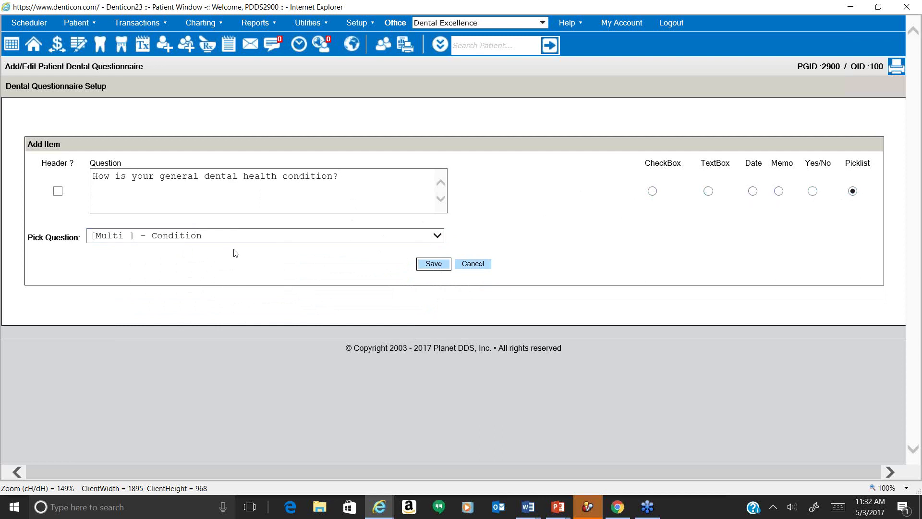
pyautogui.click(433, 265)
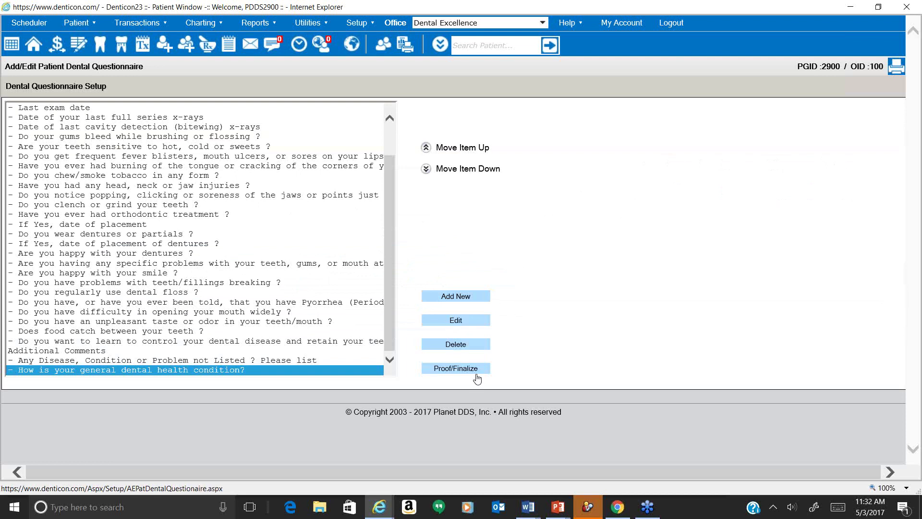
# Preview the new question's Poor/Needs Improvement/Average/Good choices, then cancel back to the setup list.
pyautogui.click(476, 370)
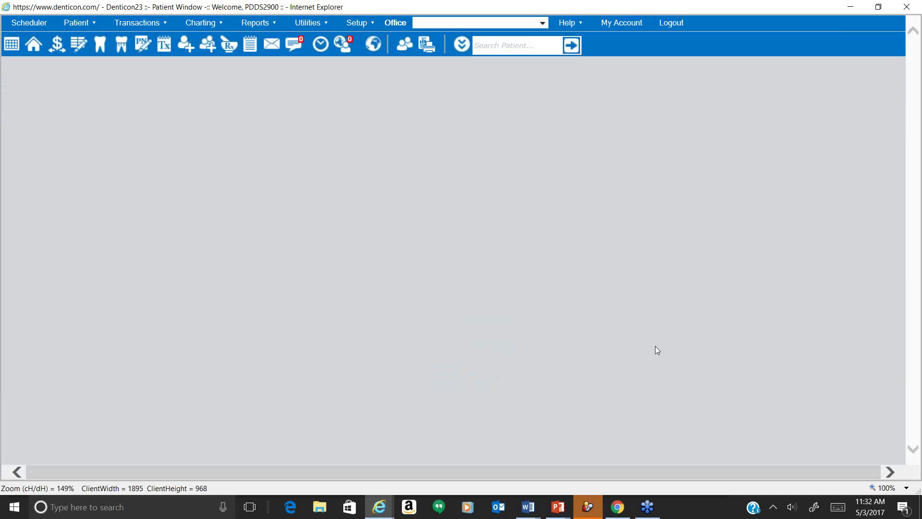
pyautogui.scroll(-6, 626, 263)
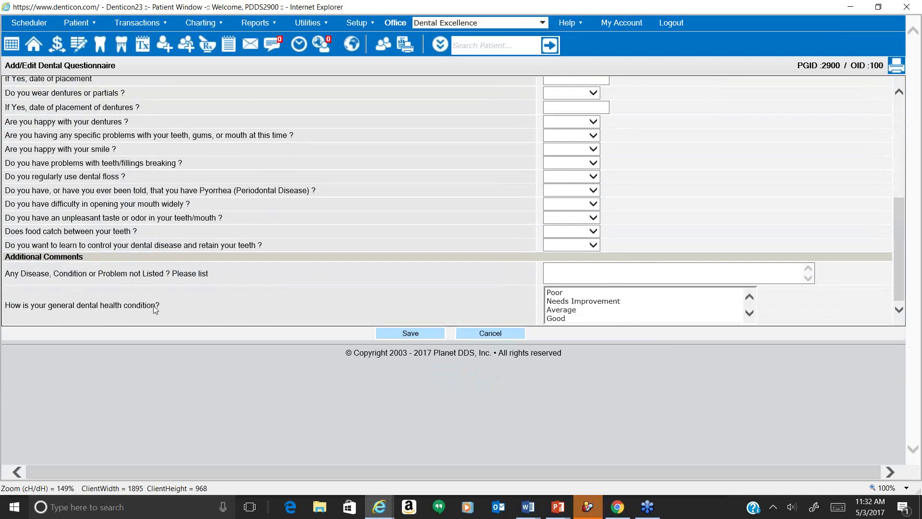
pyautogui.moveTo(156, 308); pyautogui.dragTo(24, 309)
pyautogui.scroll(2, 122, 243)
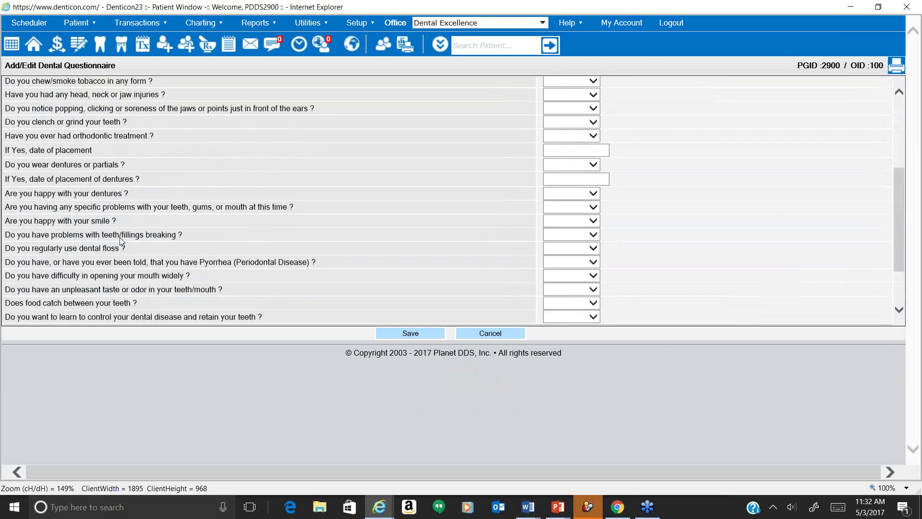
pyautogui.scroll(4, 122, 243)
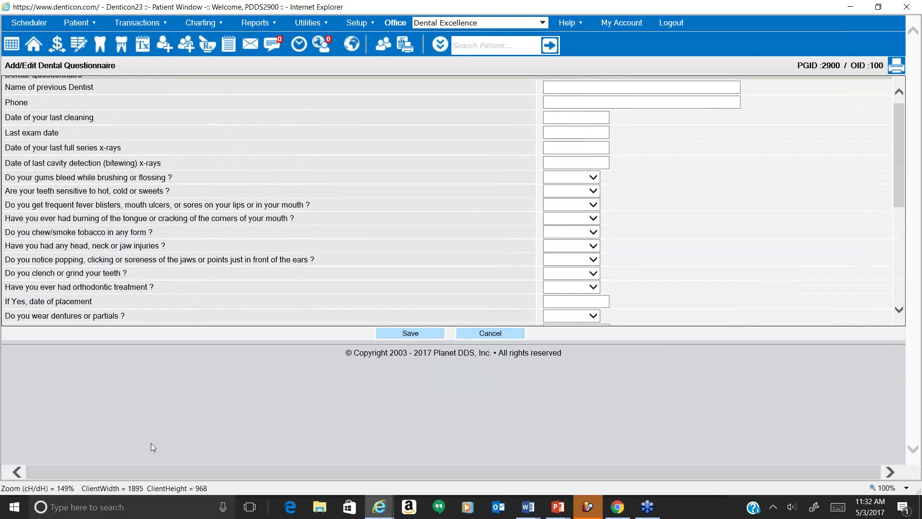
pyautogui.scroll(-5, 189, 315)
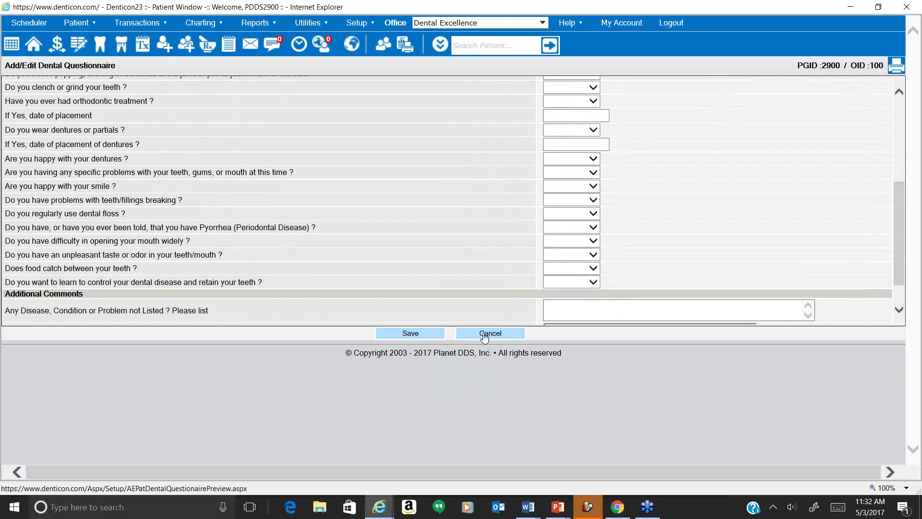
pyautogui.click(485, 338)
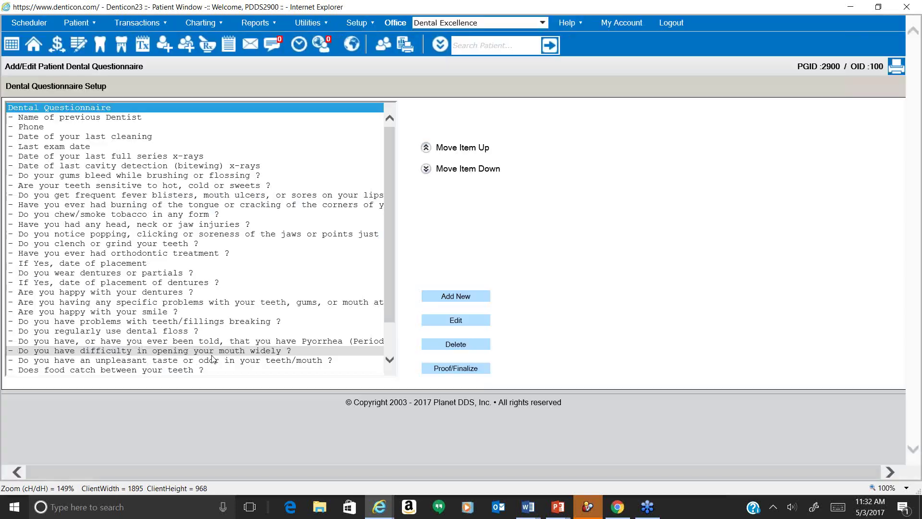
pyautogui.scroll(-2, 197, 366)
# Move the general dental health question up to sit after the bitewing x-ray date, above the gums question.
pyautogui.click(199, 371)
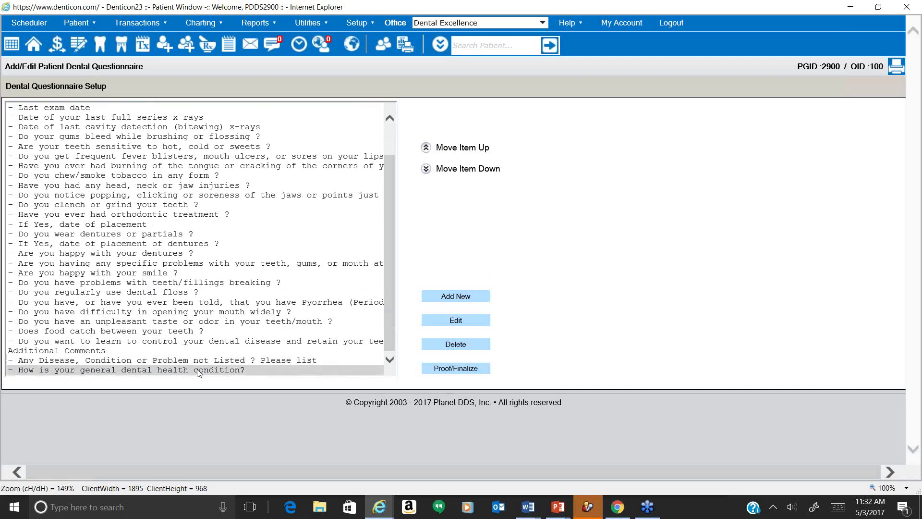
pyautogui.click(426, 149)
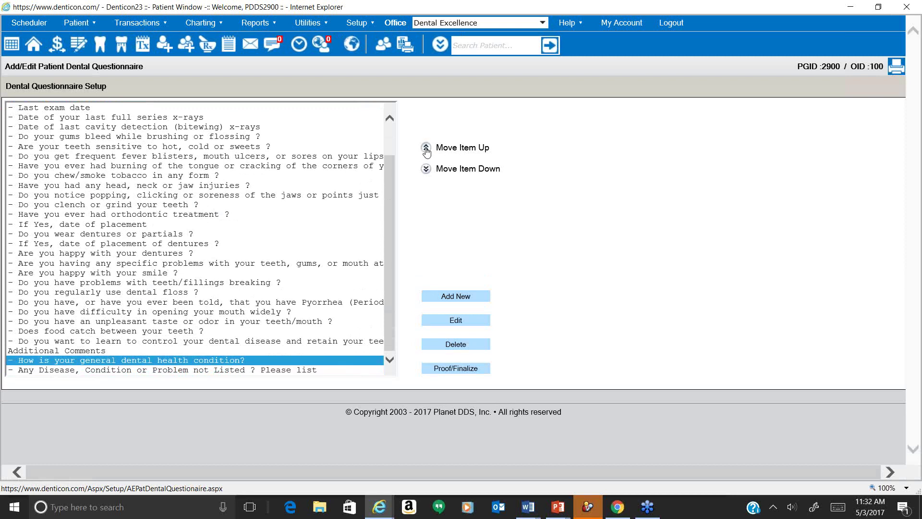
pyautogui.click(426, 149)
pyautogui.click(426, 149)
pyautogui.click(426, 148)
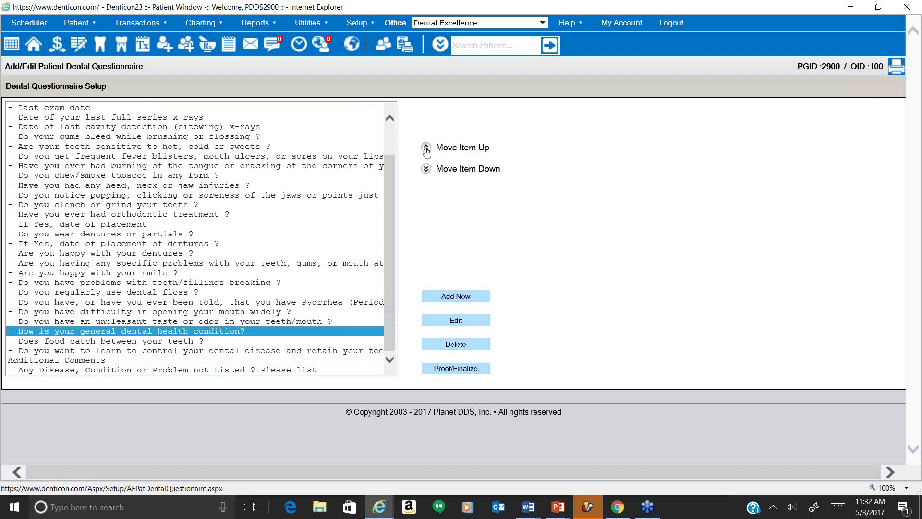
pyautogui.click(426, 149)
pyautogui.click(426, 149)
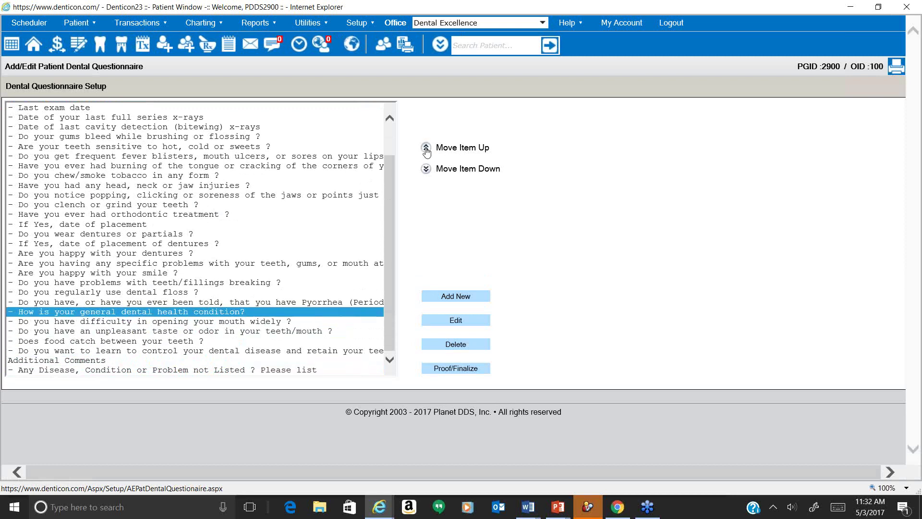
pyautogui.click(426, 149)
pyautogui.click(426, 149)
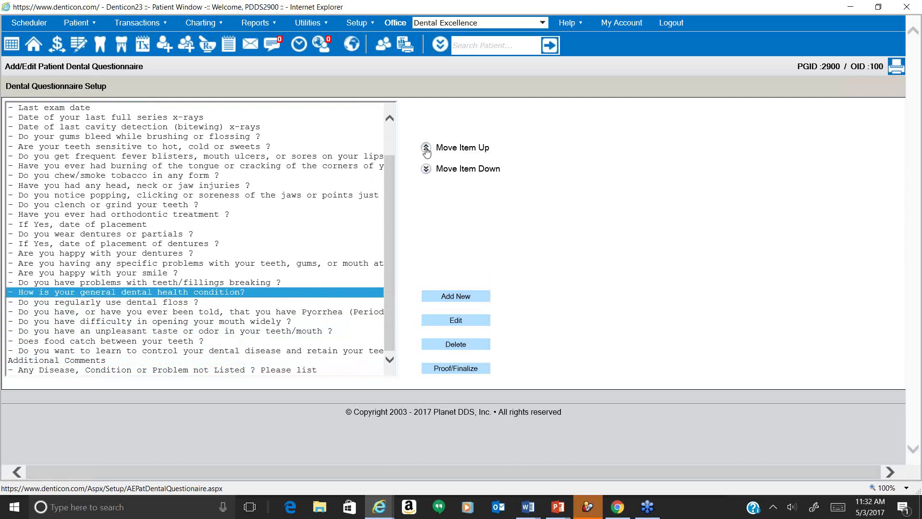
pyautogui.click(426, 149)
pyautogui.click(426, 149)
pyautogui.click(426, 148)
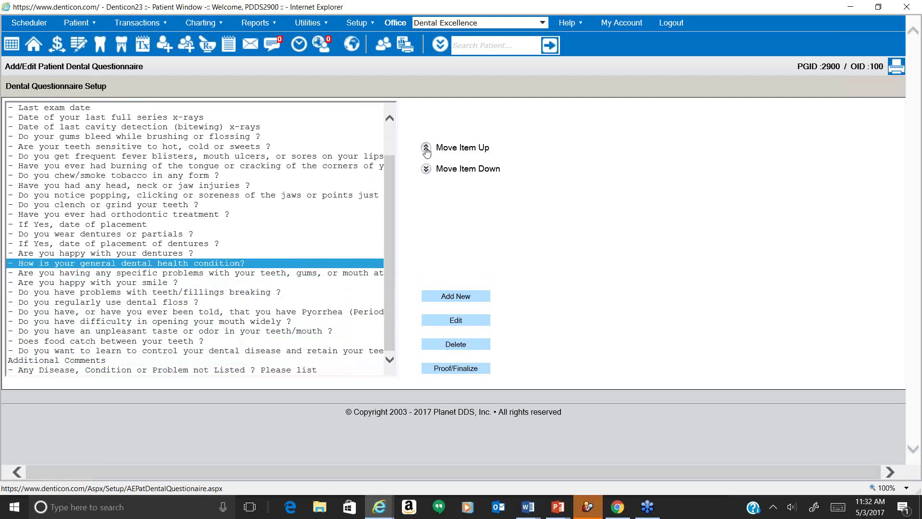
pyautogui.click(426, 149)
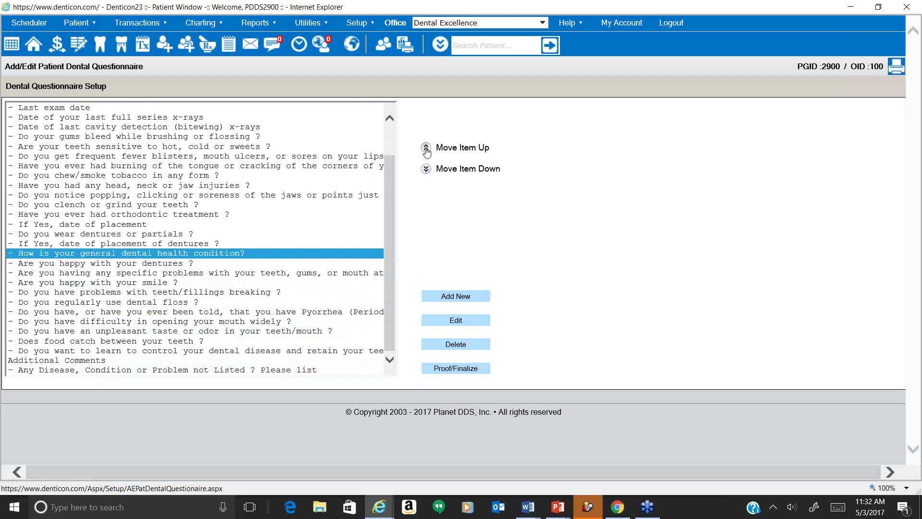
pyautogui.click(426, 149)
pyautogui.click(426, 150)
pyautogui.click(426, 150)
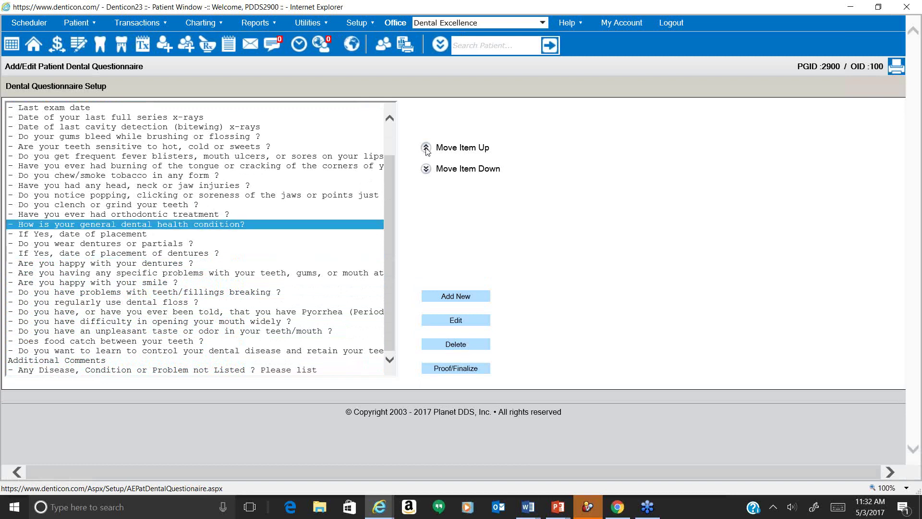
pyautogui.click(426, 149)
pyautogui.click(426, 149)
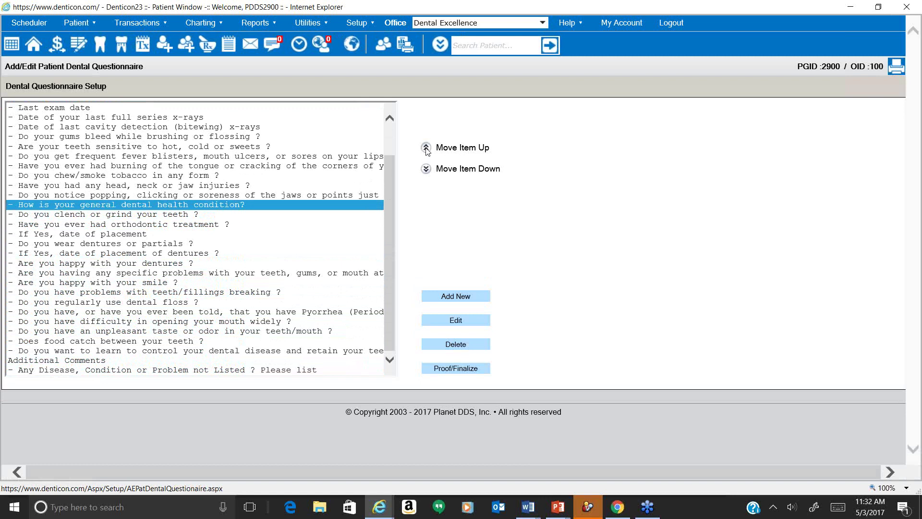
pyautogui.click(426, 149)
pyautogui.click(426, 149)
pyautogui.click(426, 149)
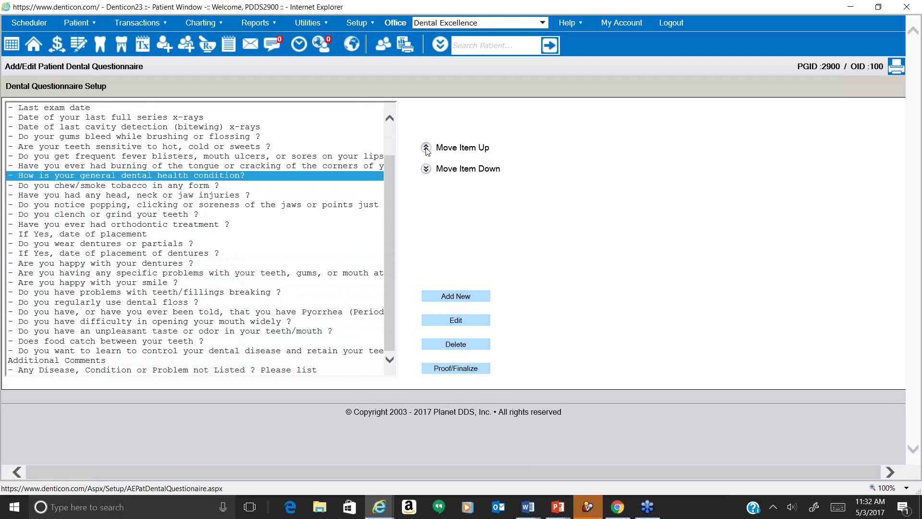
pyautogui.click(426, 149)
pyautogui.click(426, 149)
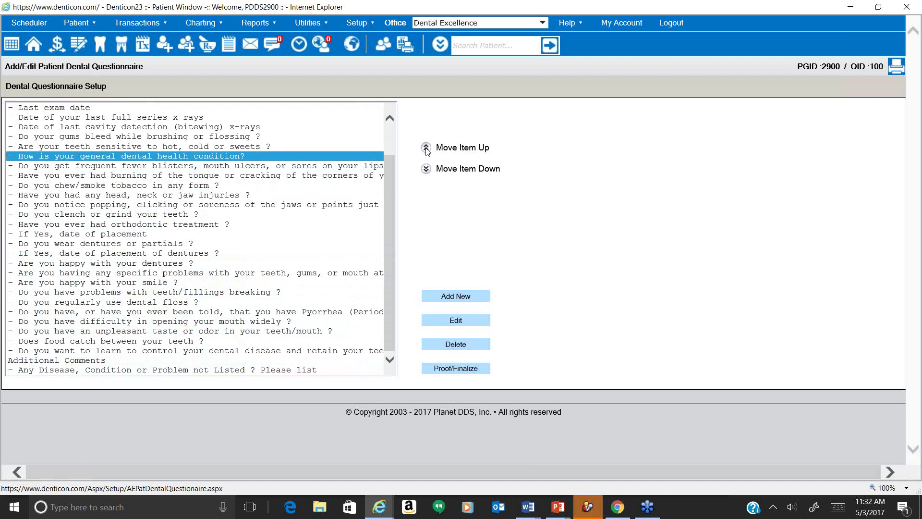
pyautogui.click(426, 149)
pyautogui.click(426, 149)
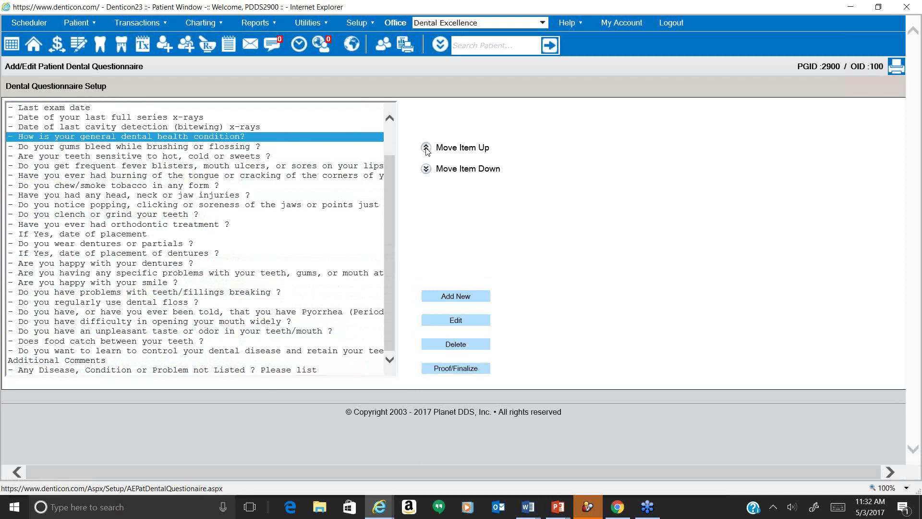
# Proof/Finalize the reordered questionnaire, check the dental health question, and save it.
pyautogui.click(479, 369)
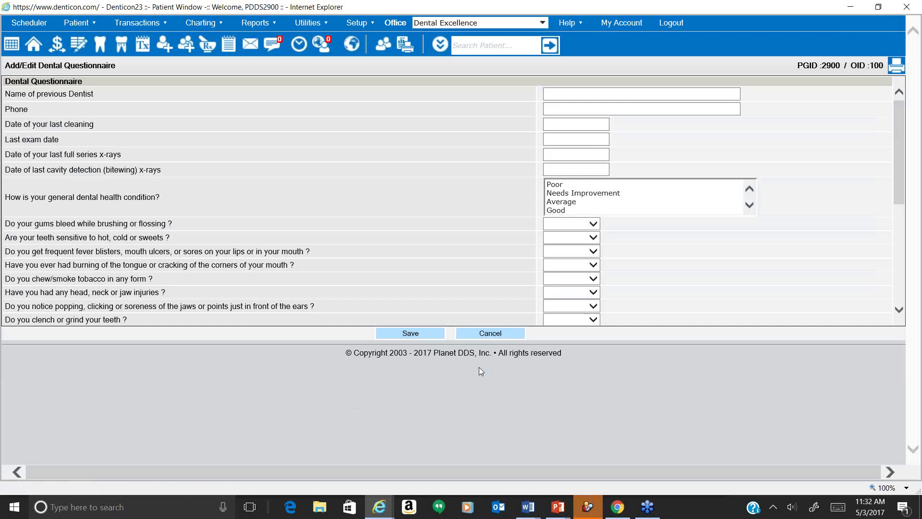
pyautogui.doubleClick(98, 196)
pyautogui.tripleClick(98, 196)
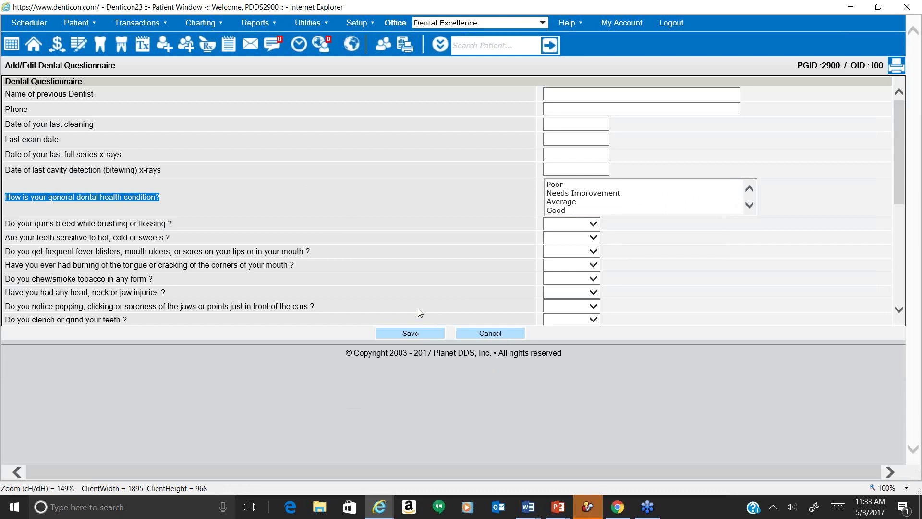
pyautogui.click(406, 336)
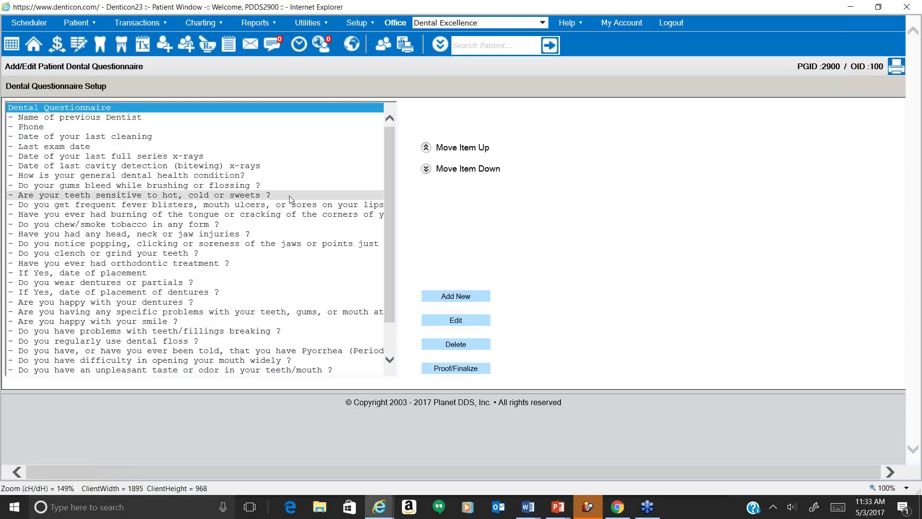
# Go back to the patient overview, open Medical Alerts, and collapse the alerts panel.
pyautogui.click(38, 46)
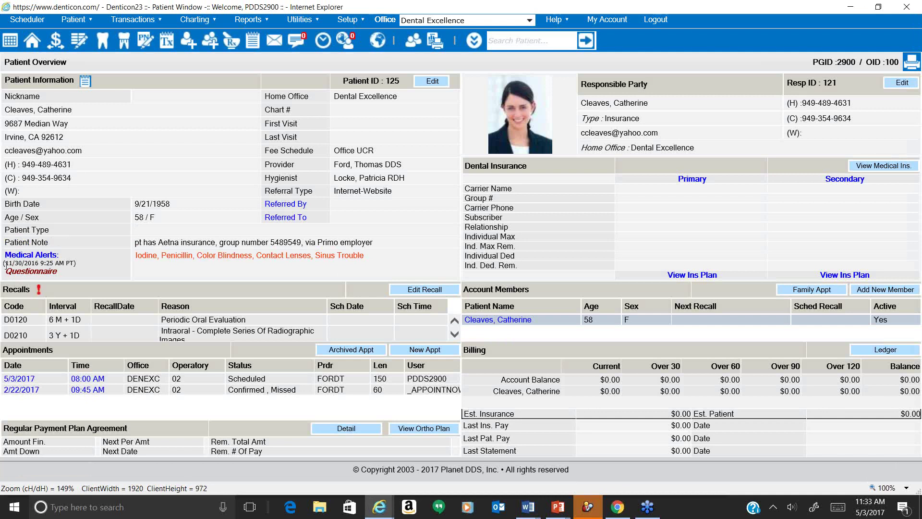
pyautogui.moveTo(6, 263); pyautogui.dragTo(33, 264)
pyautogui.click(44, 258)
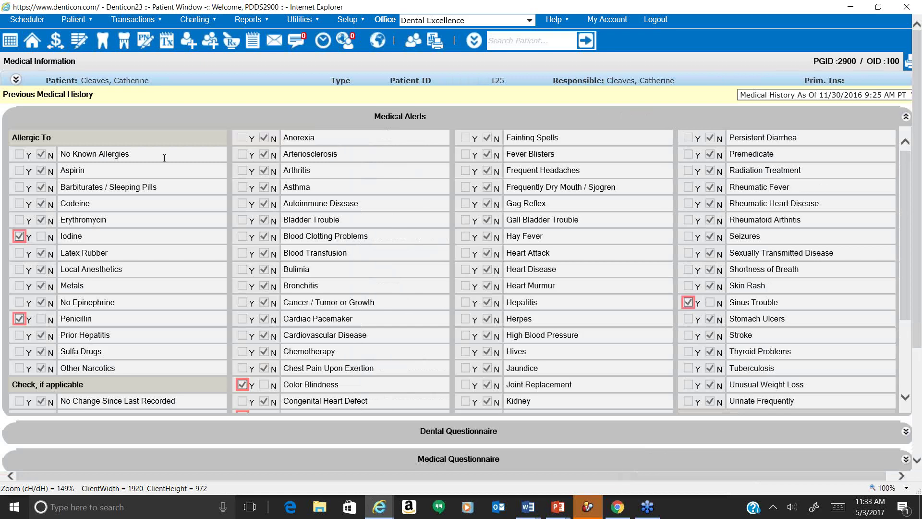
pyautogui.click(478, 122)
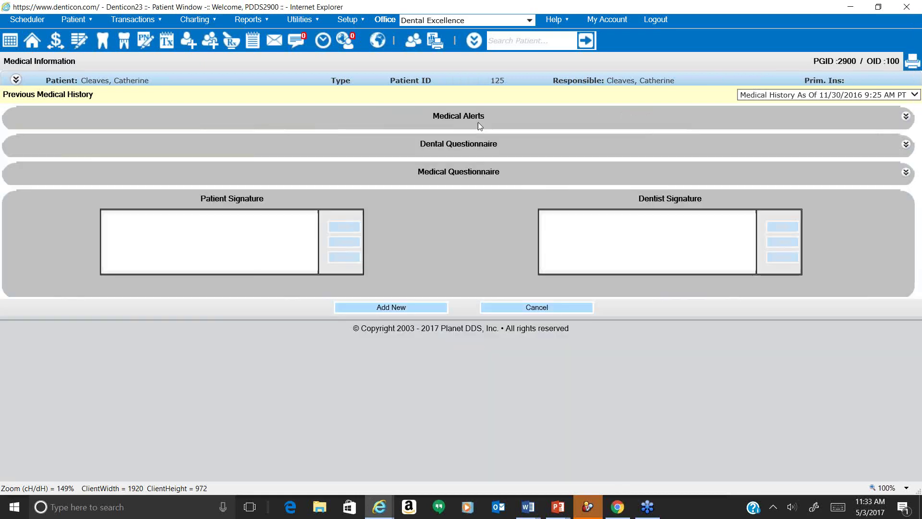
# Start a new medical history and answer the dental health condition question with Needs Improvement.
pyautogui.click(437, 310)
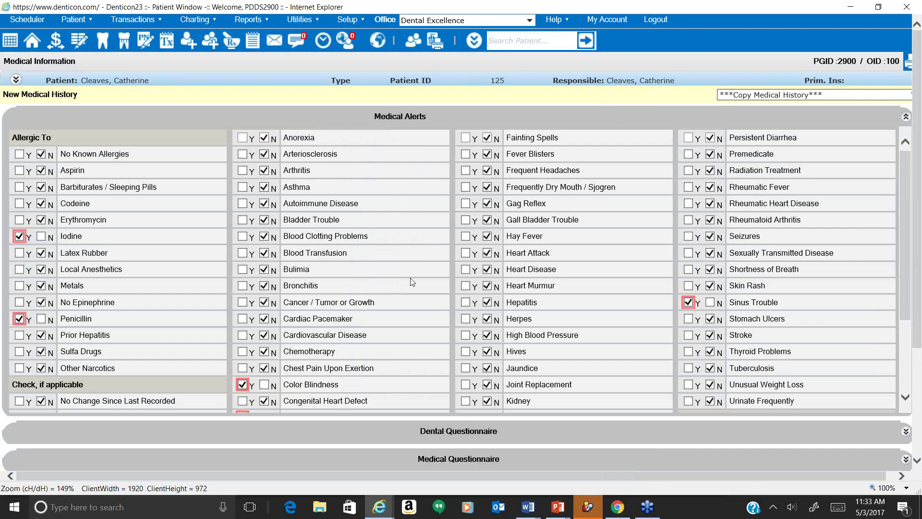
pyautogui.click(388, 118)
pyautogui.click(390, 145)
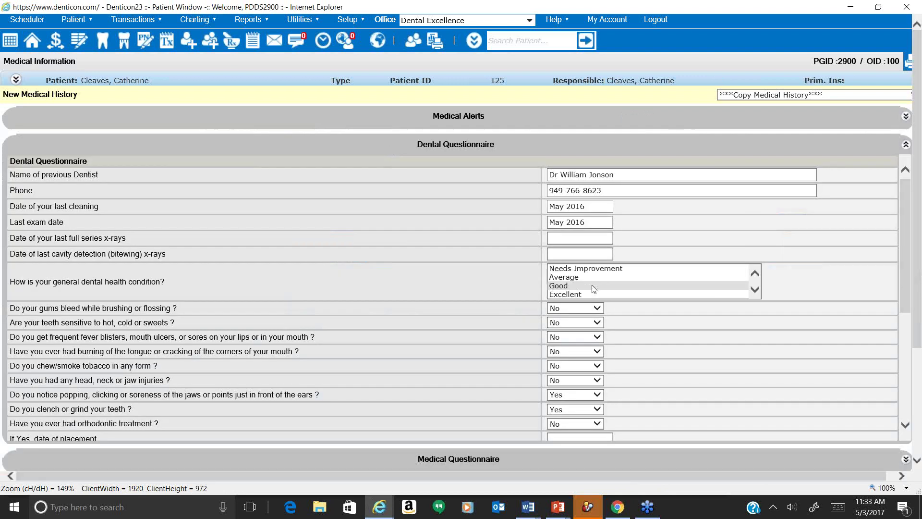
pyautogui.scroll(-1, 592, 288)
pyautogui.click(605, 270)
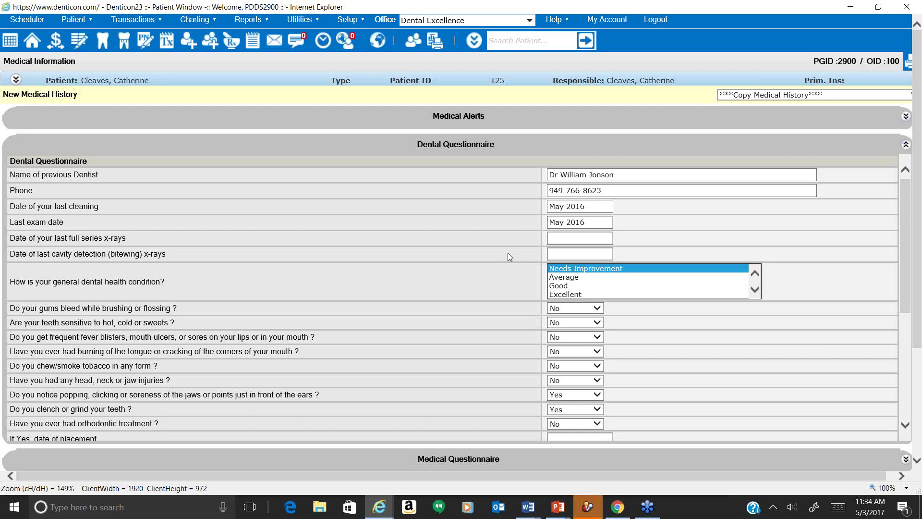
pyautogui.moveTo(586, 206); pyautogui.dragTo(440, 266)
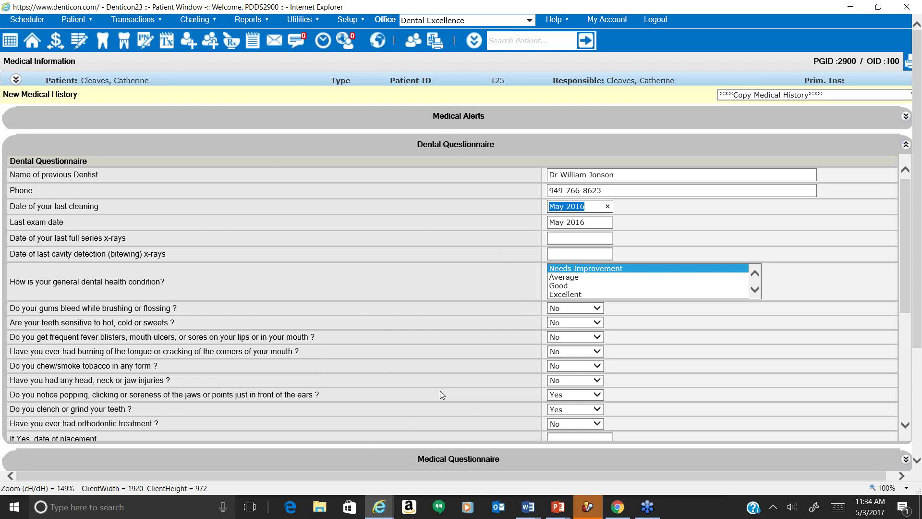
# Change the last cleaning and last exam dates to 05/01/2016, then collapse the Dental Questionnaire.
pyautogui.write('05/01/2016')
pyautogui.click(575, 222)
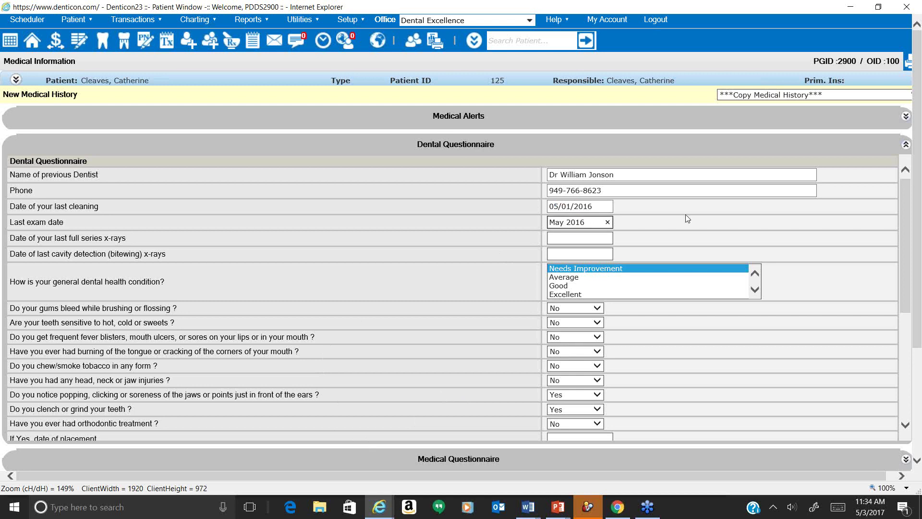
pyautogui.click(608, 222)
pyautogui.write('05/01/2015')
pyautogui.scroll(-5, 581, 314)
pyautogui.scroll(-3, 581, 314)
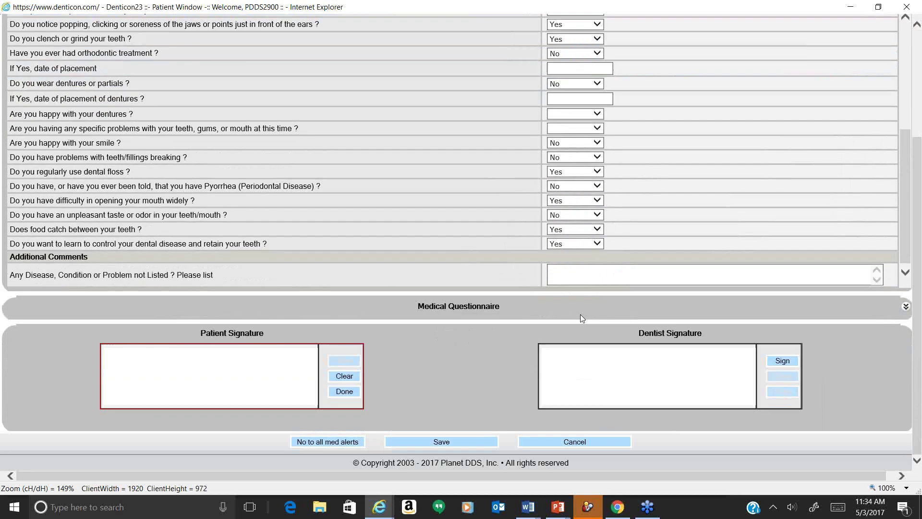
pyautogui.scroll(5, 508, 220)
pyautogui.scroll(3, 520, 141)
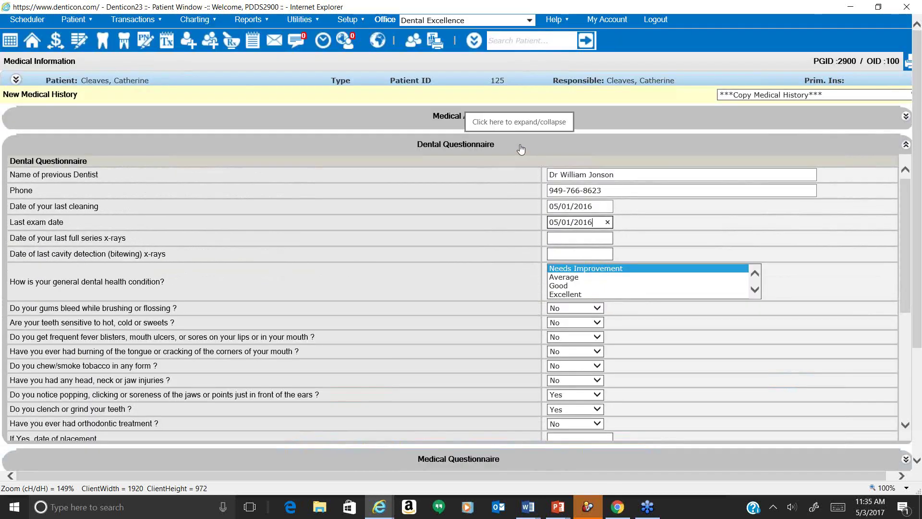
pyautogui.click(519, 146)
# Review the Medical Questionnaire answers such as alcohol, hormone therapy and smoking, then collapse it.
pyautogui.click(507, 179)
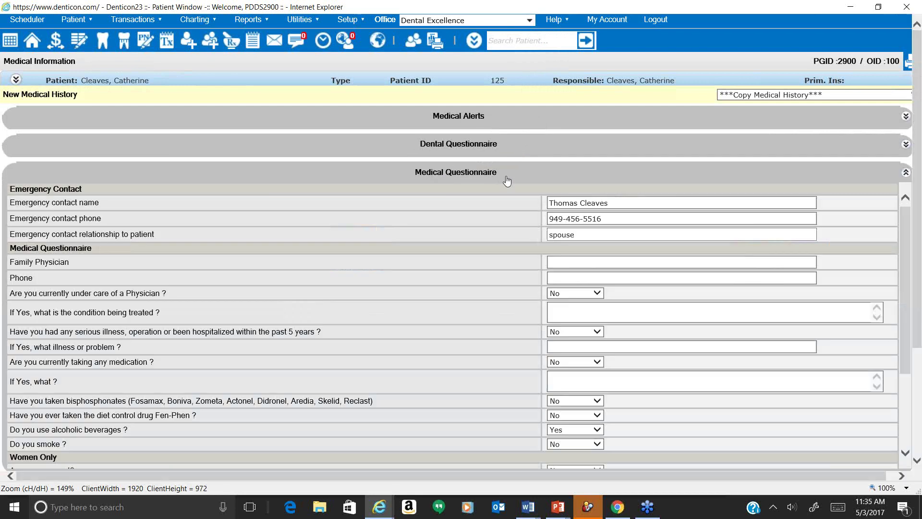
pyautogui.scroll(-2, 507, 180)
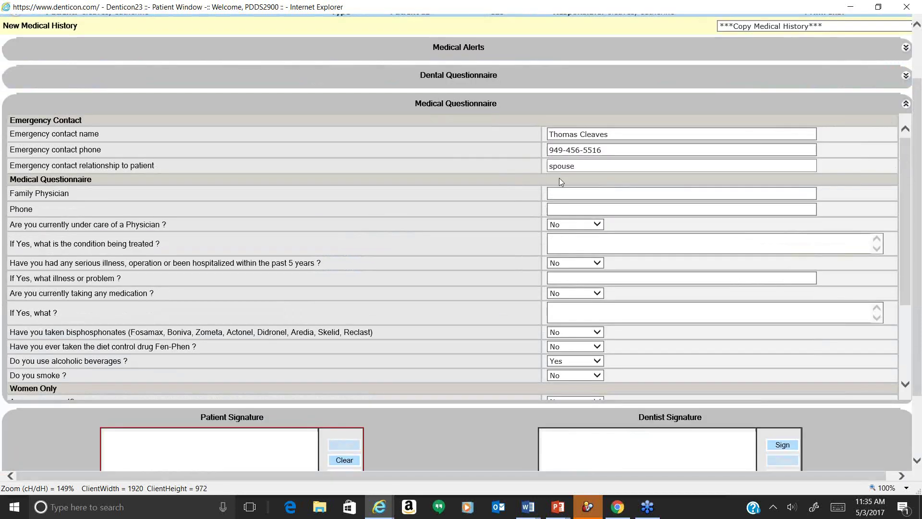
pyautogui.scroll(-3, 560, 177)
pyautogui.scroll(-2, 559, 178)
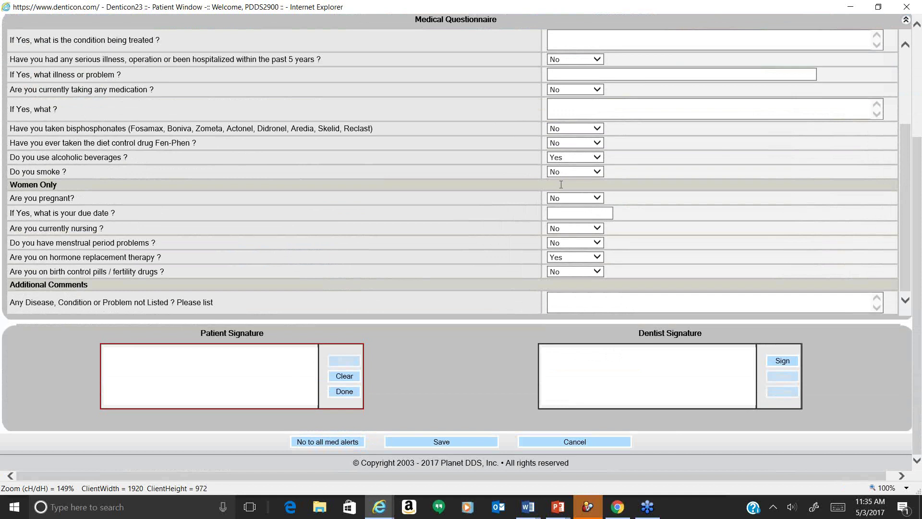
pyautogui.scroll(1, 557, 254)
pyautogui.scroll(2, 557, 254)
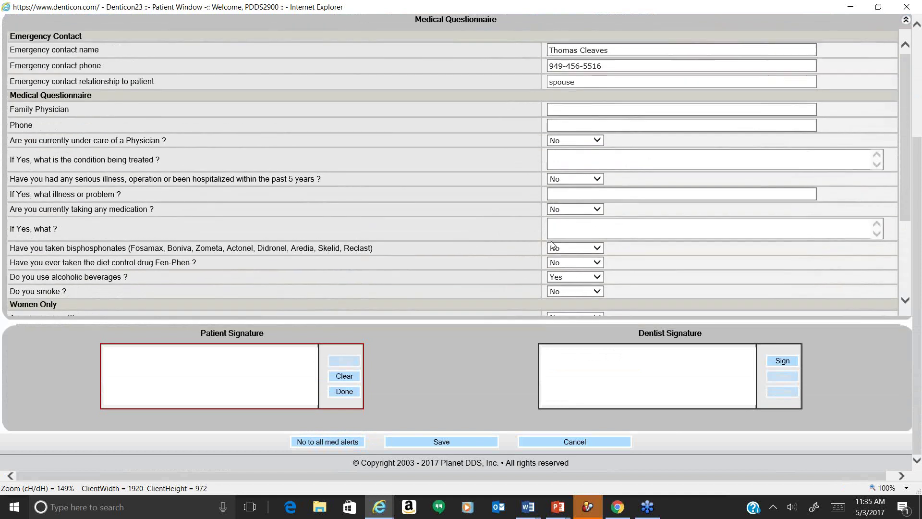
pyautogui.scroll(4, 551, 241)
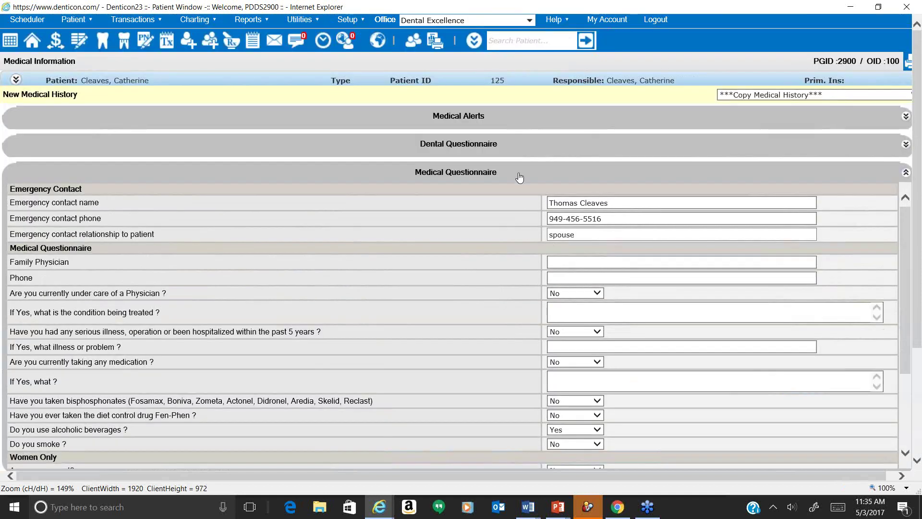
pyautogui.click(517, 174)
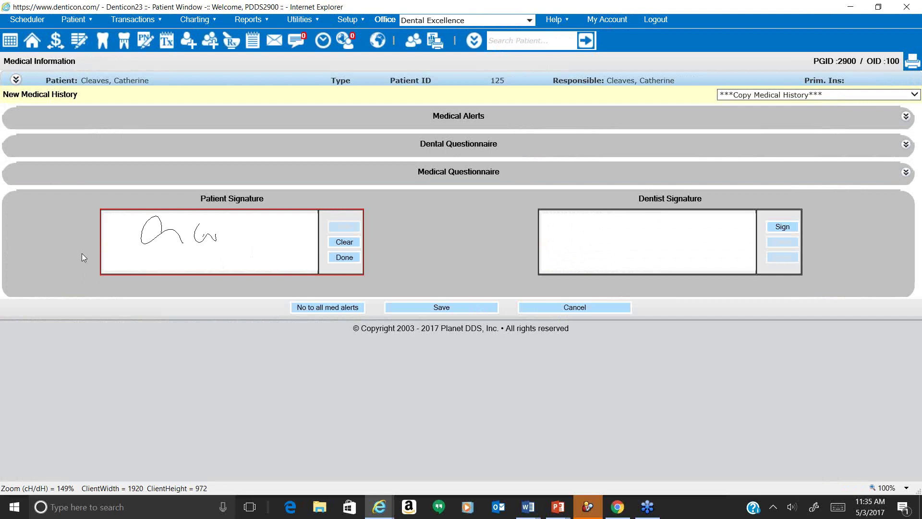
# Complete the patient signature, add the dentist's signature, and save the medical history.
pyautogui.click(348, 258)
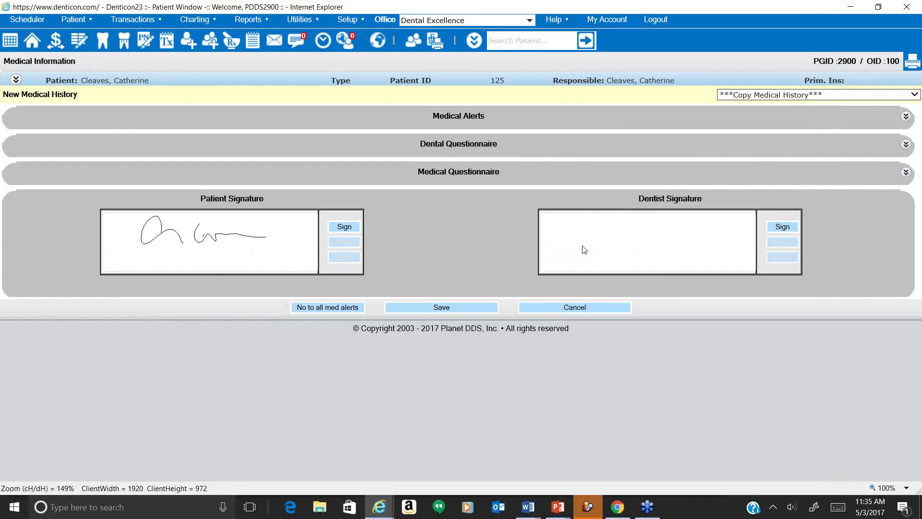
pyautogui.moveTo(639, 201); pyautogui.dragTo(667, 200)
pyautogui.click(781, 227)
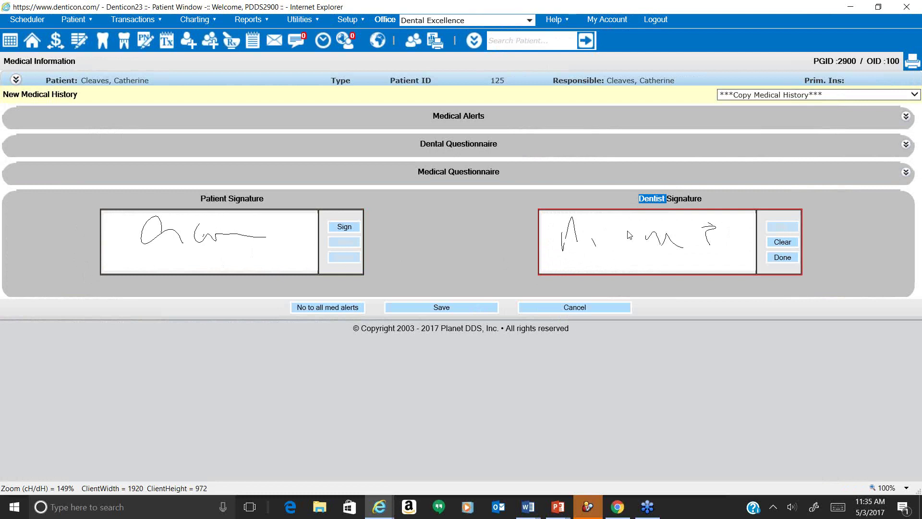
pyautogui.click(783, 258)
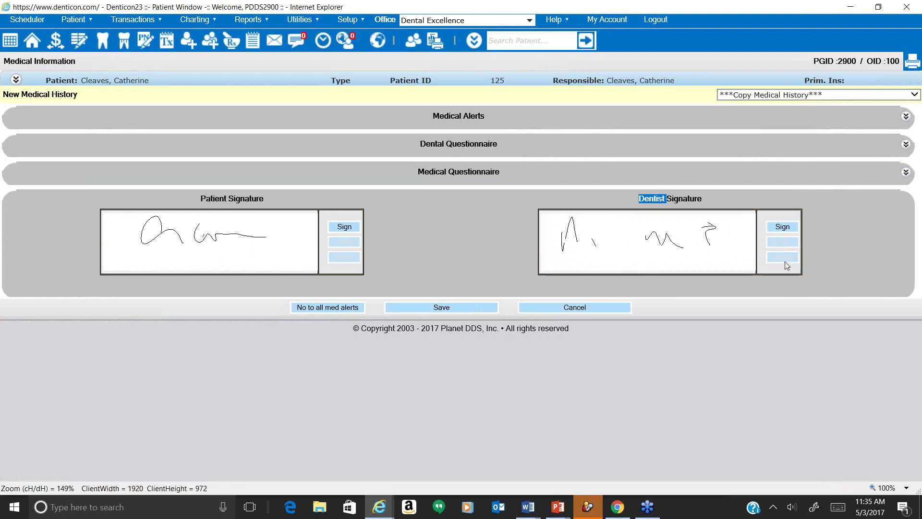
pyautogui.click(448, 308)
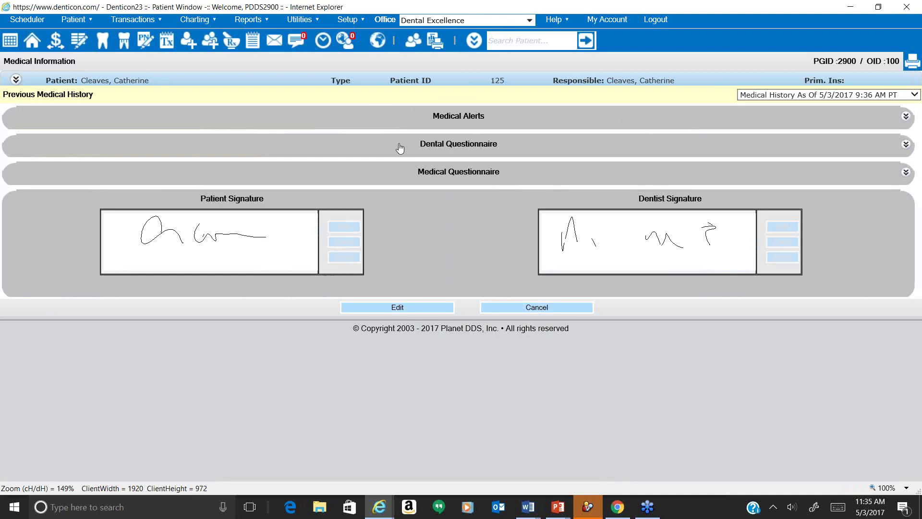
# Confirm the Dental Questionnaire answer reads 'Needs Improvement', then return to the Patient Overview.
pyautogui.click(402, 145)
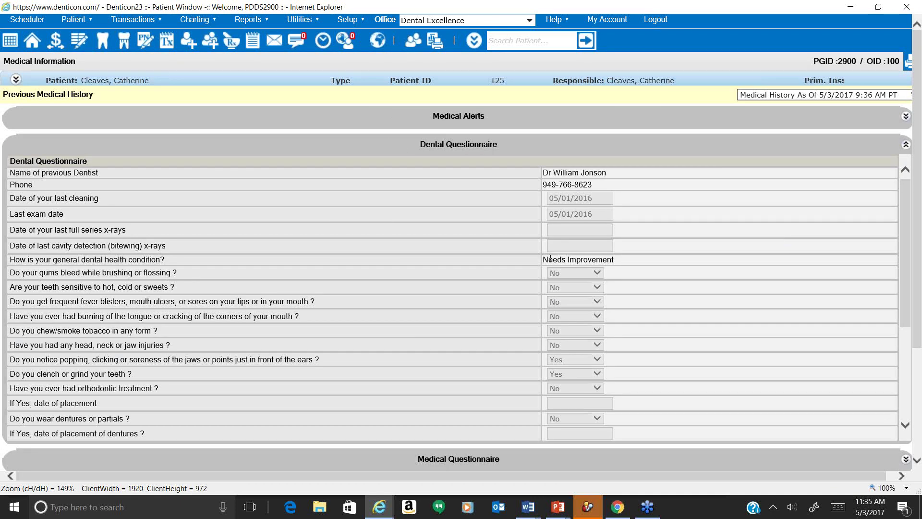
pyautogui.moveTo(546, 259); pyautogui.dragTo(598, 260)
pyautogui.click(459, 146)
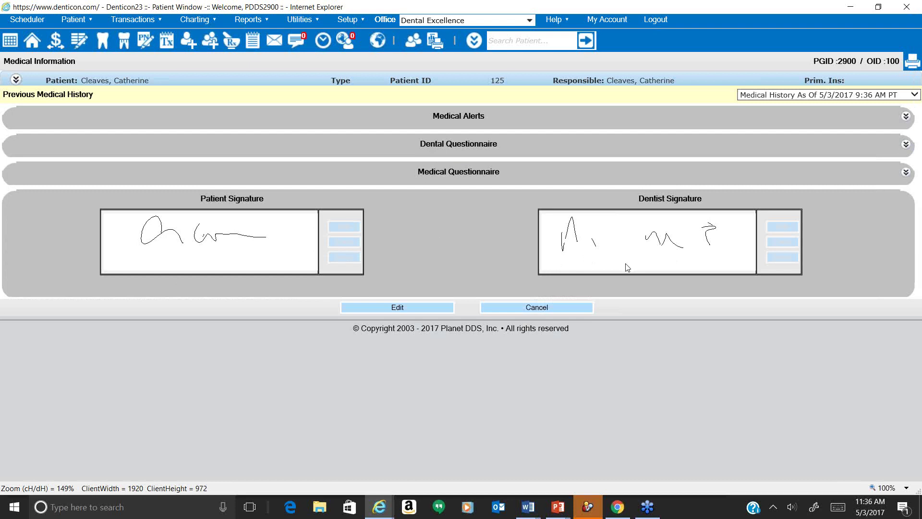
pyautogui.click(281, 81)
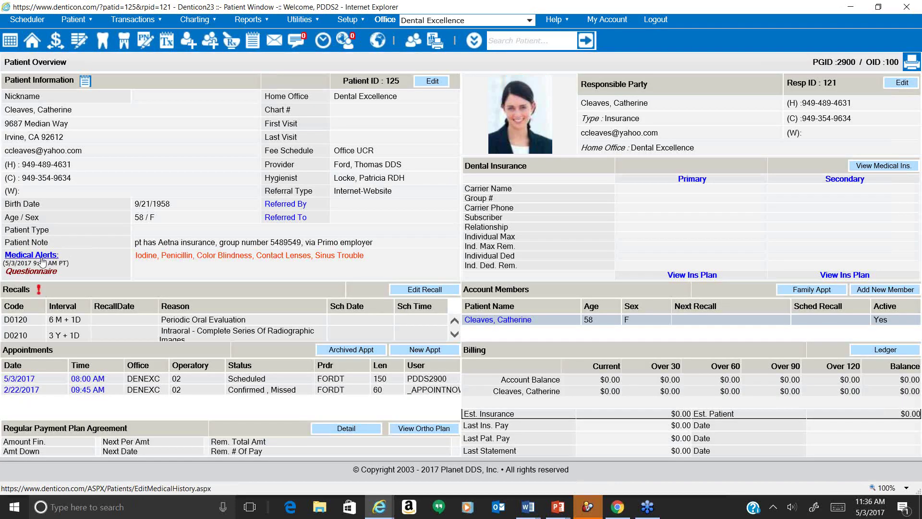
# Highlight the Medical Alerts history date, then switch to the 'Why Use Denticon's Document Features' slide.
pyautogui.moveTo(31, 264); pyautogui.dragTo(4, 263)
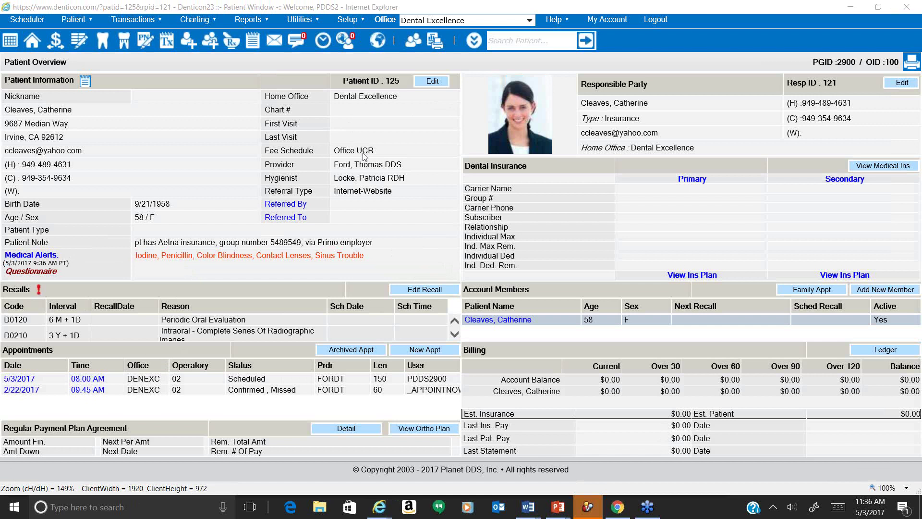
pyautogui.hotkey('alt', 'Tab')
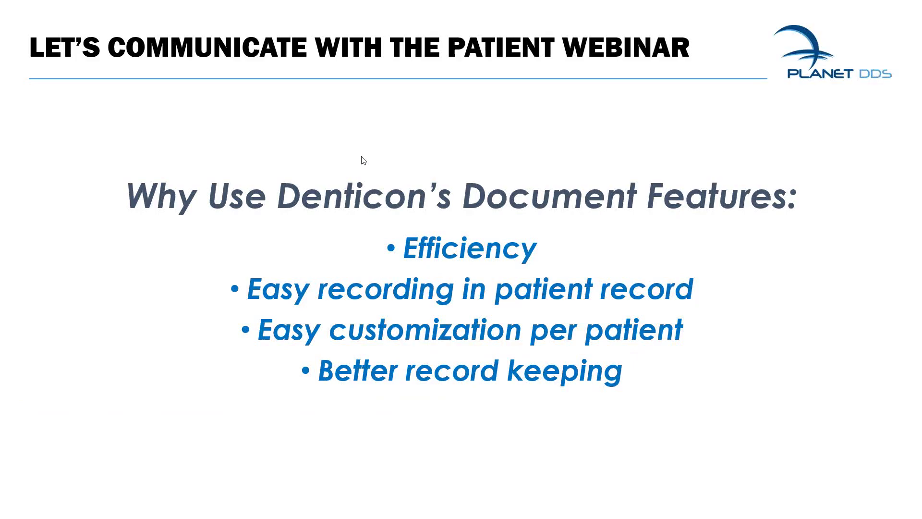
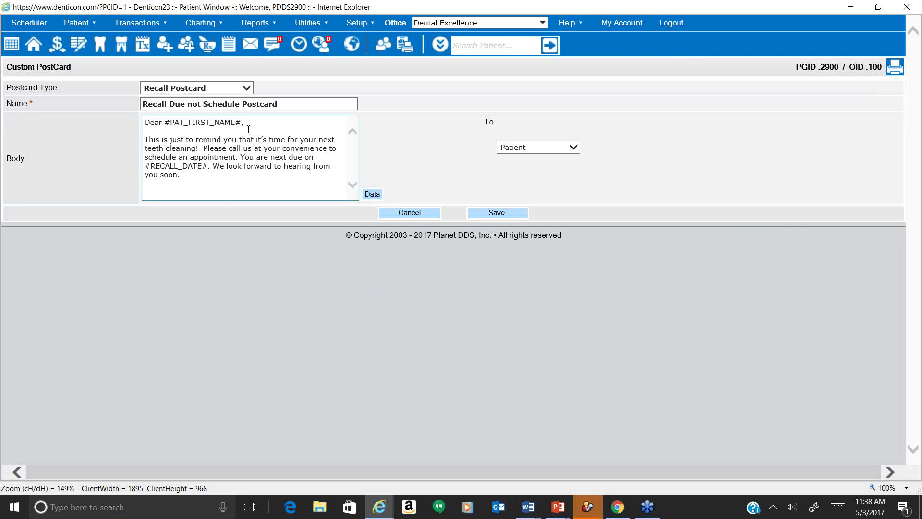
# Highlight the first-name merge field, then close the Recall Due not Schedule Postcard editor without saving.
pyautogui.moveTo(244, 126); pyautogui.dragTo(164, 123)
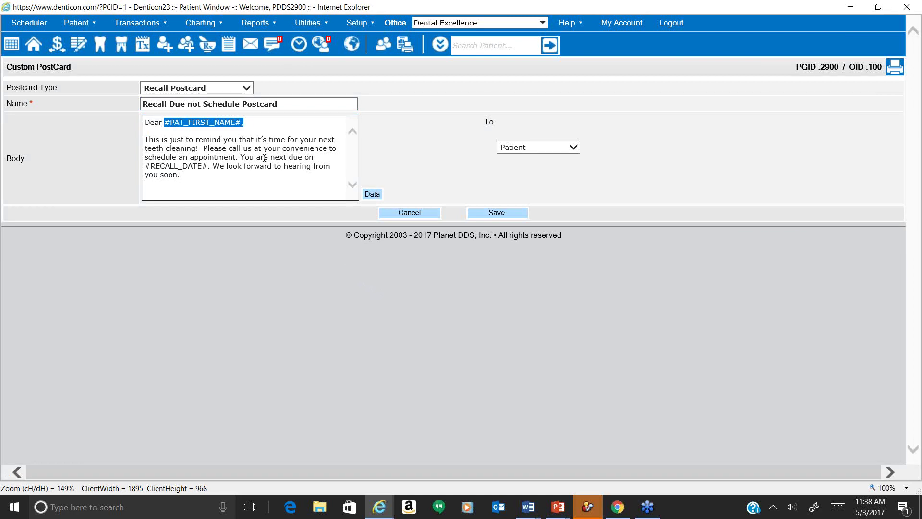
pyautogui.click(185, 190)
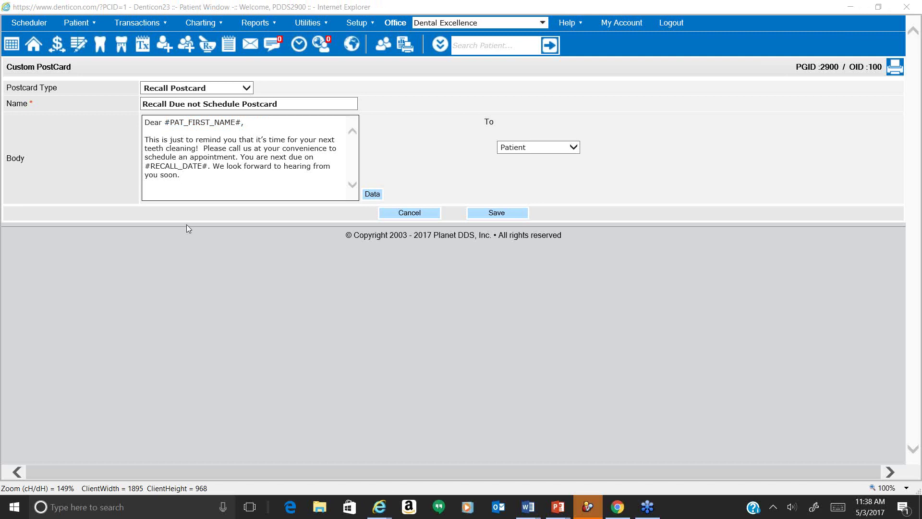
pyautogui.click(409, 213)
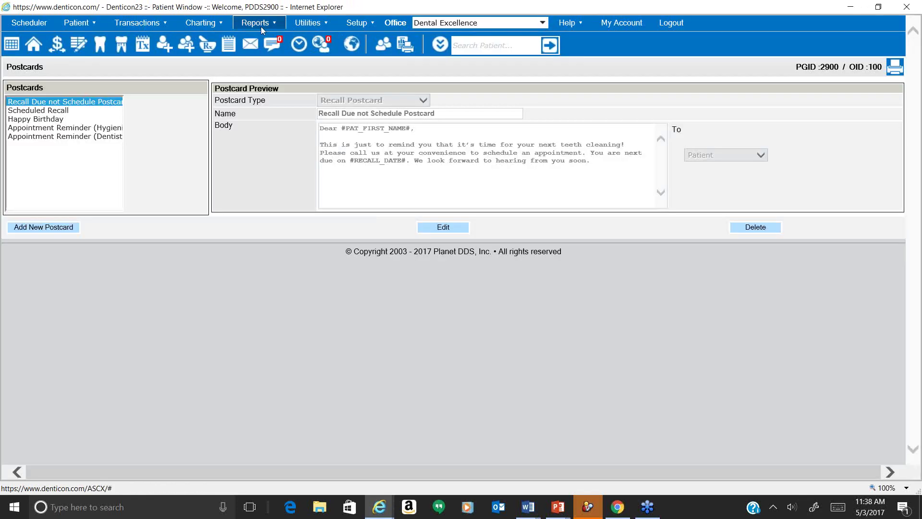
# Set the Postcards report to Recall Due/Overdue with the Recall Due not Schedule Postcard template, then go to Letters.
pyautogui.click(261, 28)
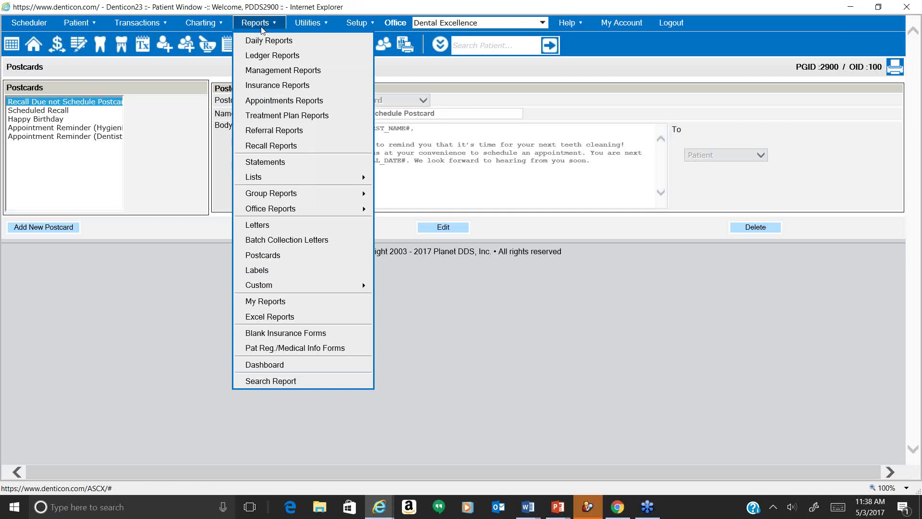
pyautogui.click(308, 258)
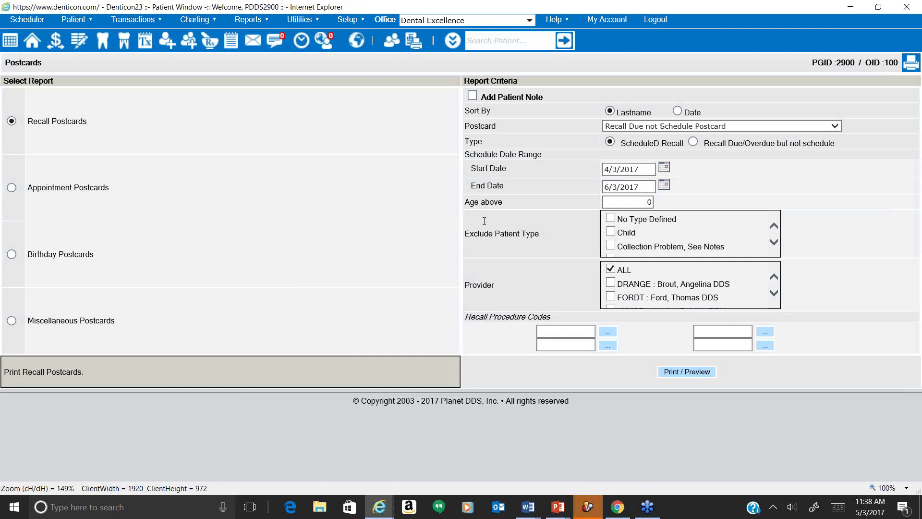
pyautogui.click(694, 142)
pyautogui.click(687, 127)
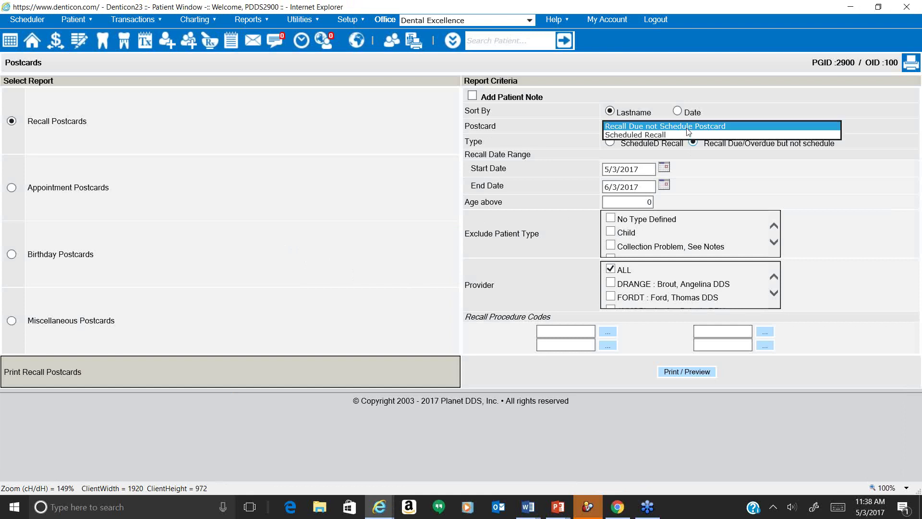
pyautogui.click(678, 128)
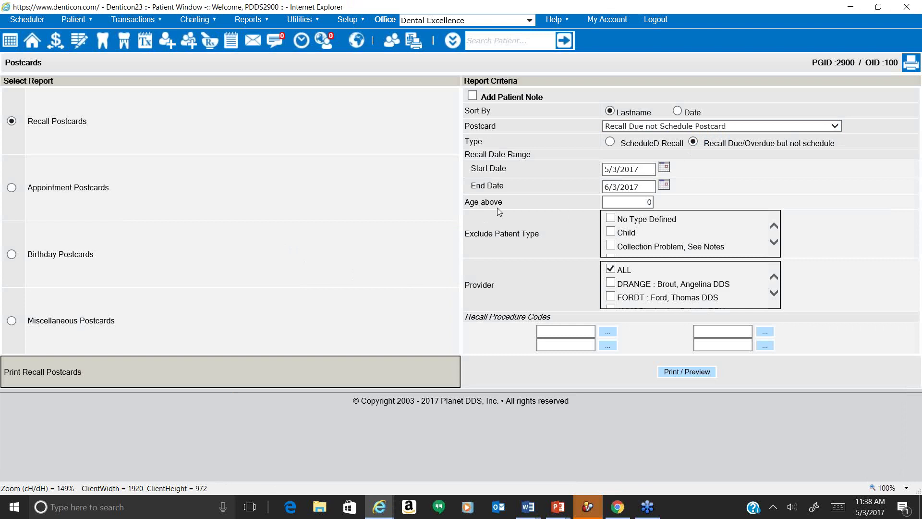
pyautogui.click(253, 40)
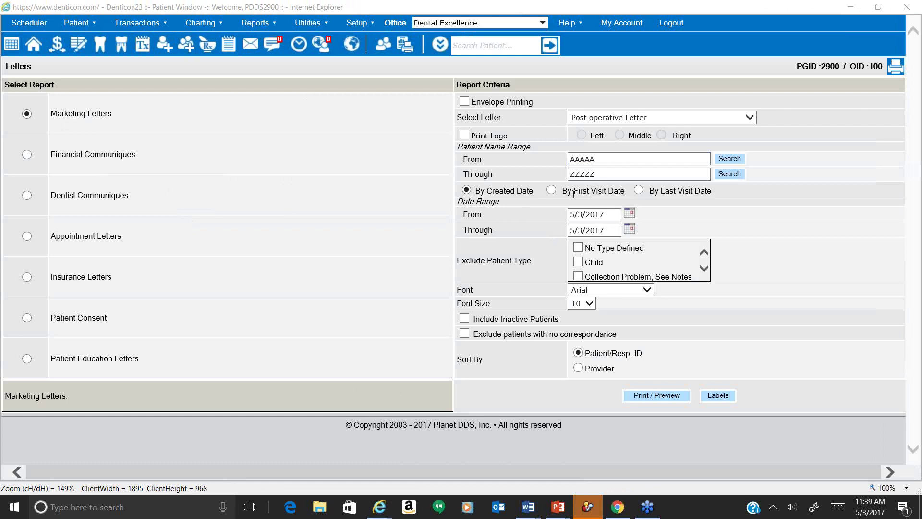
# Base the letter criteria on First Visit Date, starting From 12/1/2015.
pyautogui.click(552, 190)
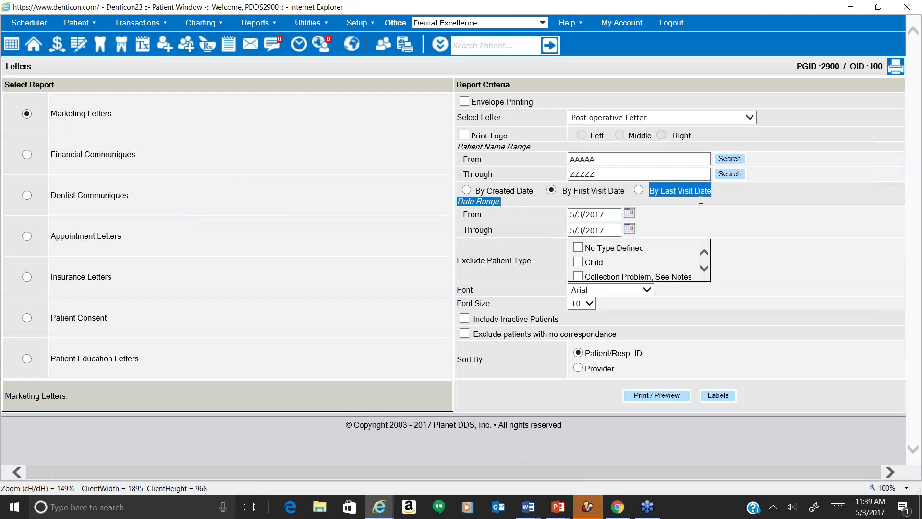
pyautogui.moveTo(503, 238); pyautogui.dragTo(602, 200)
pyautogui.click(595, 201)
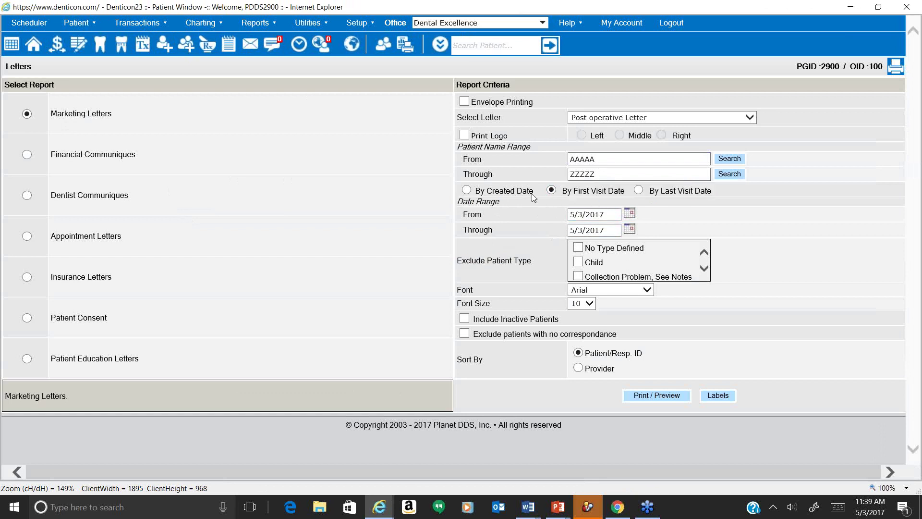
pyautogui.click(629, 214)
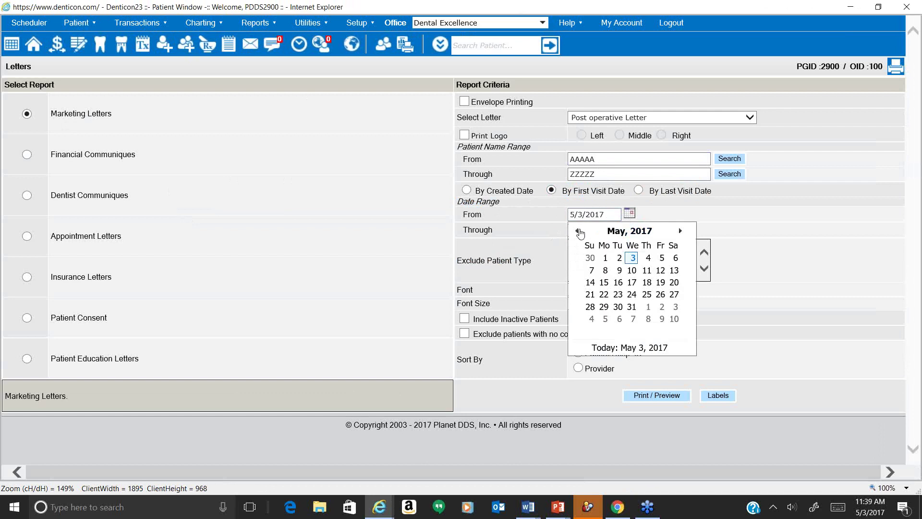
pyautogui.click(577, 231)
pyautogui.click(578, 231)
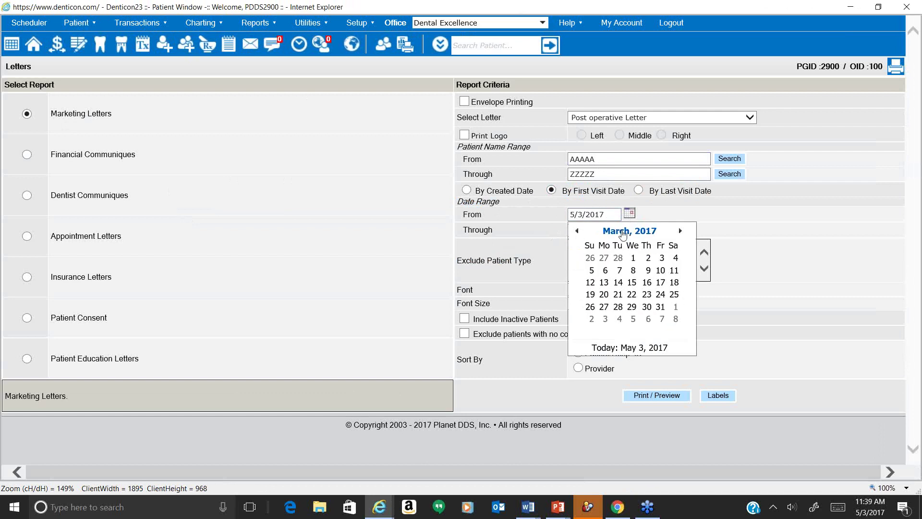
pyautogui.click(624, 231)
pyautogui.click(577, 232)
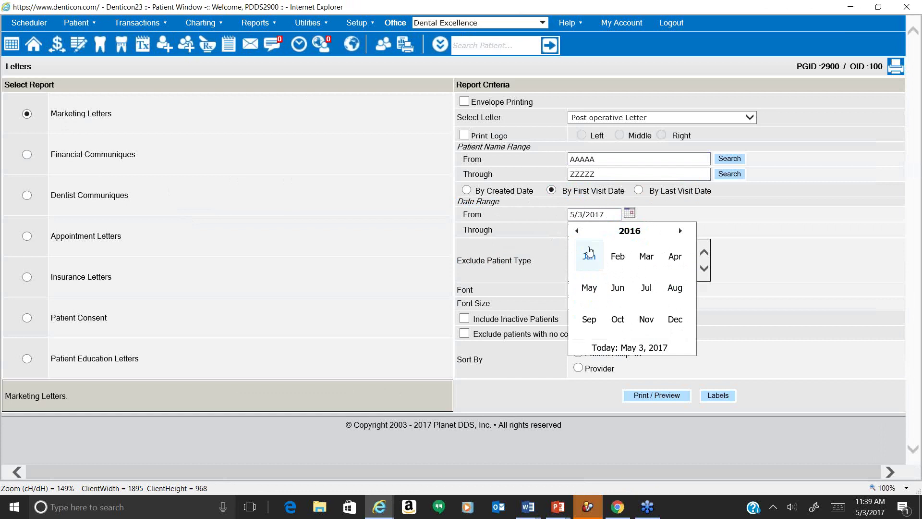
pyautogui.click(578, 233)
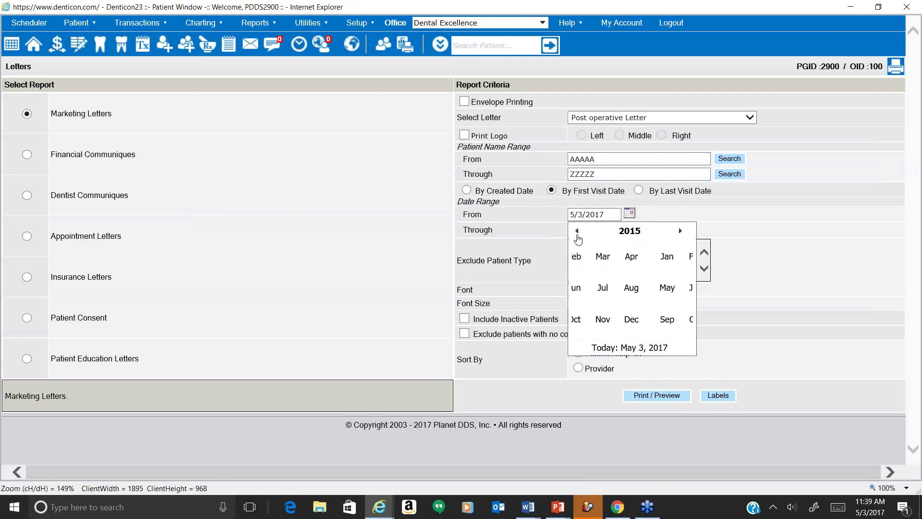
pyautogui.click(673, 320)
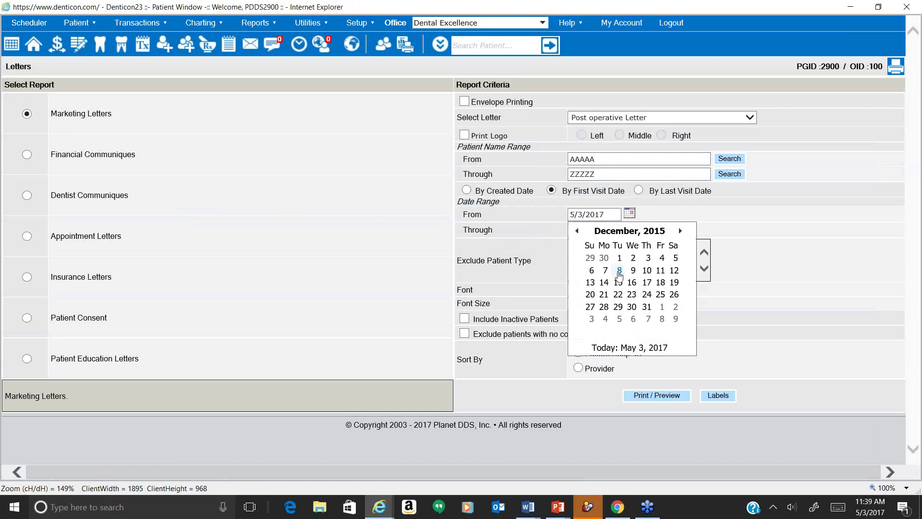
pyautogui.click(619, 261)
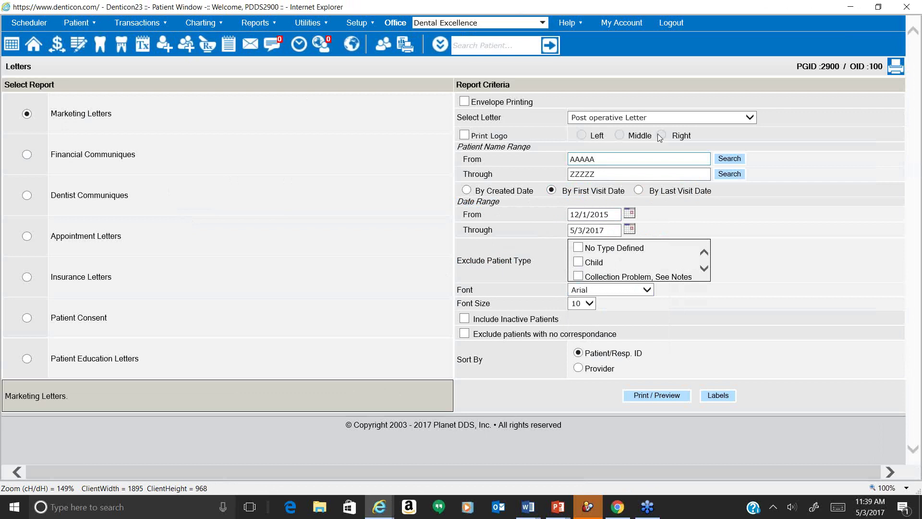
# Preview the Welcome Letter after First visit with the practice logo, in Arial size 10.
pyautogui.click(652, 122)
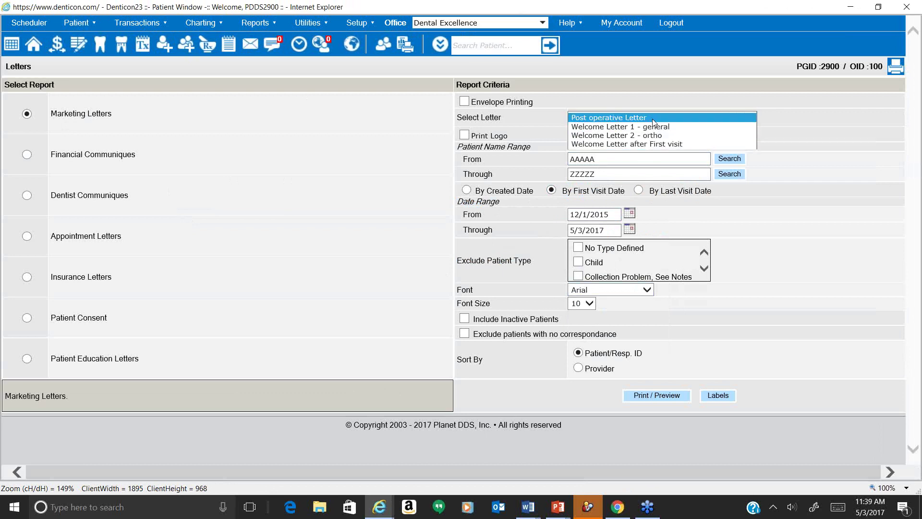
pyautogui.click(651, 145)
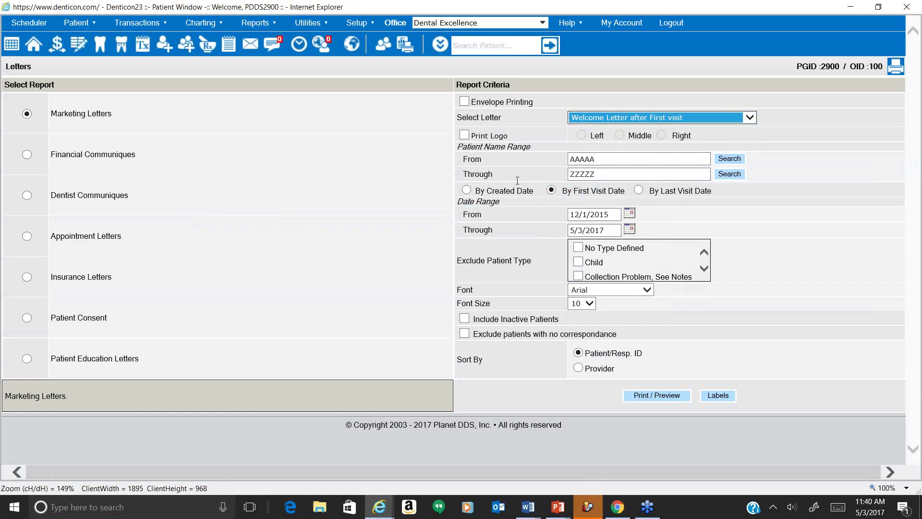
pyautogui.click(465, 135)
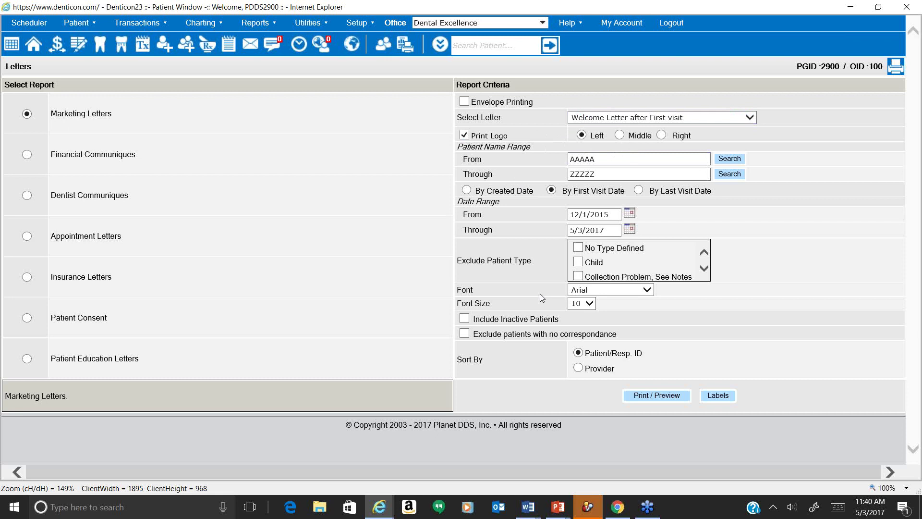
pyautogui.click(616, 292)
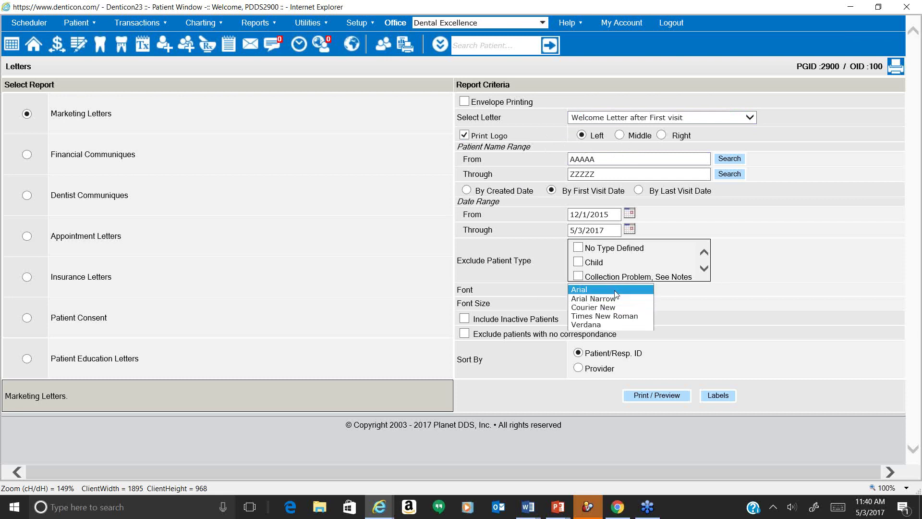
pyautogui.click(487, 300)
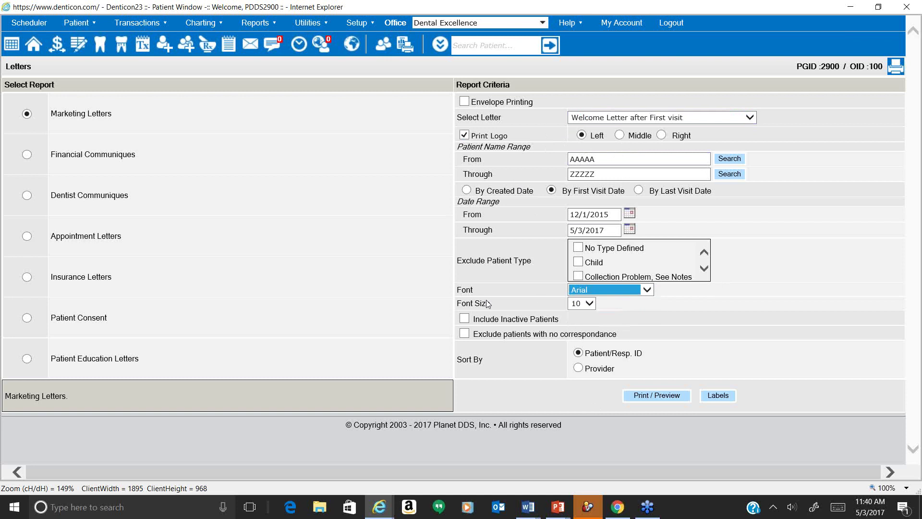
pyautogui.click(587, 303)
pyautogui.click(542, 299)
pyautogui.click(675, 400)
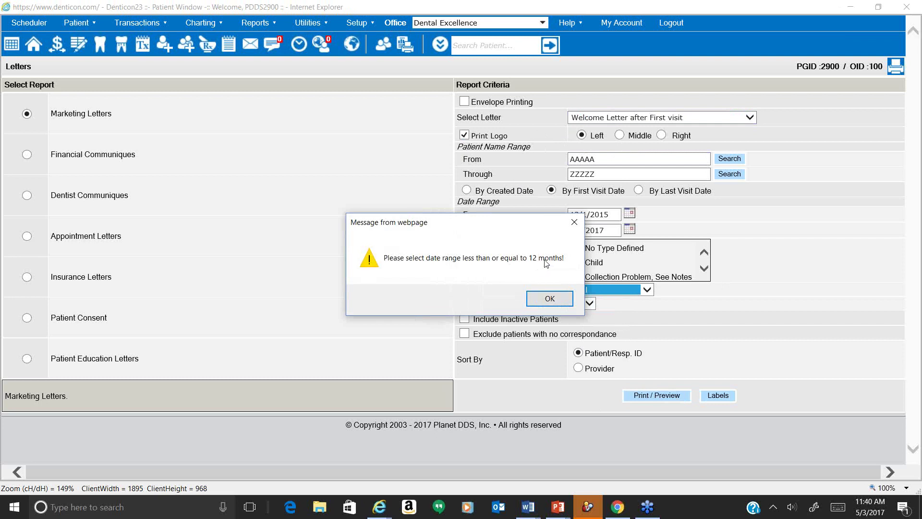
# Dismiss the 12-month warning, set the first-visit range to 1/1/2016–12/31/2016, and generate the letters.
pyautogui.click(550, 298)
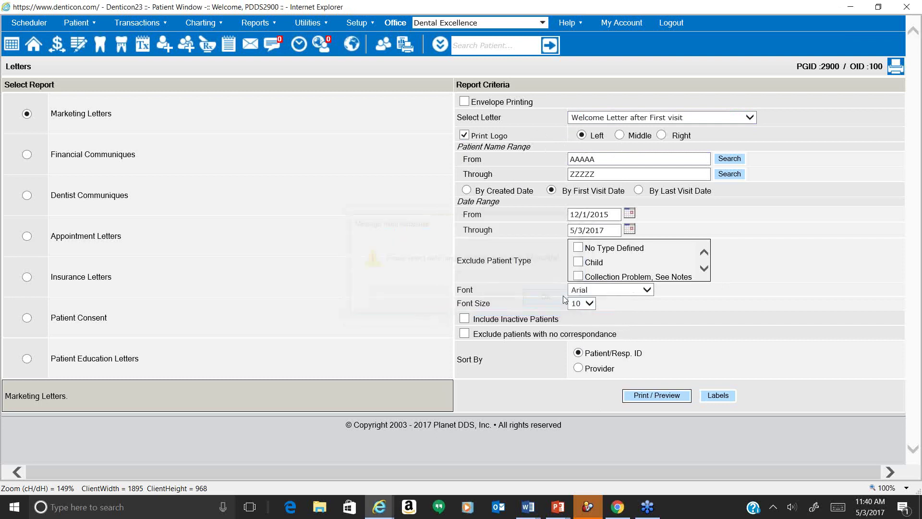
pyautogui.click(632, 231)
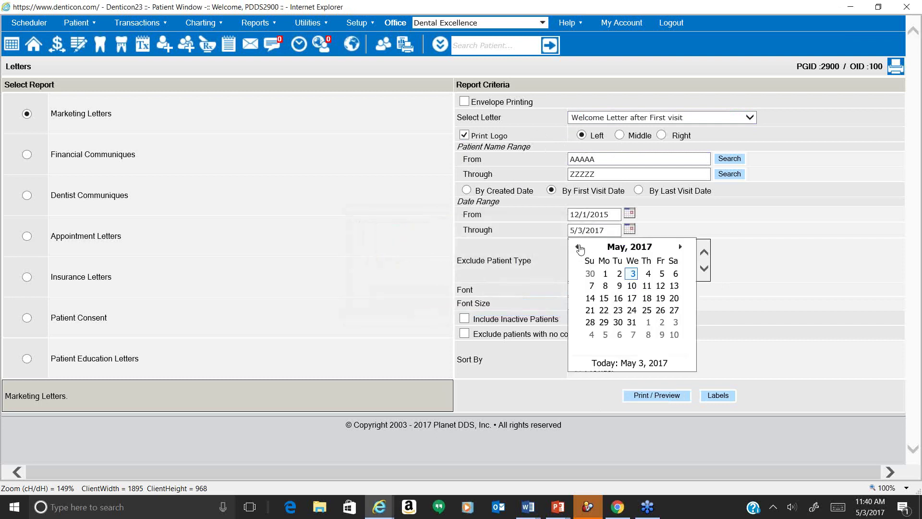
pyautogui.click(578, 247)
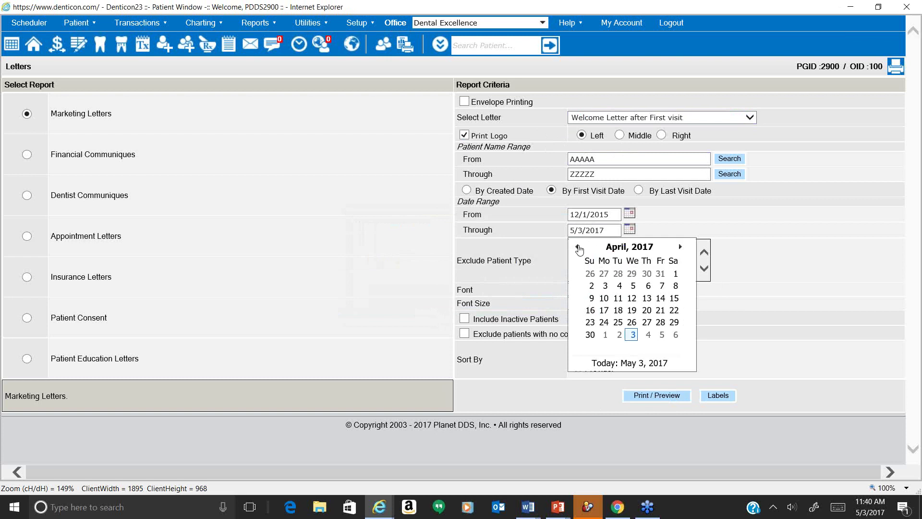
pyautogui.click(578, 246)
pyautogui.click(578, 247)
pyautogui.click(578, 247)
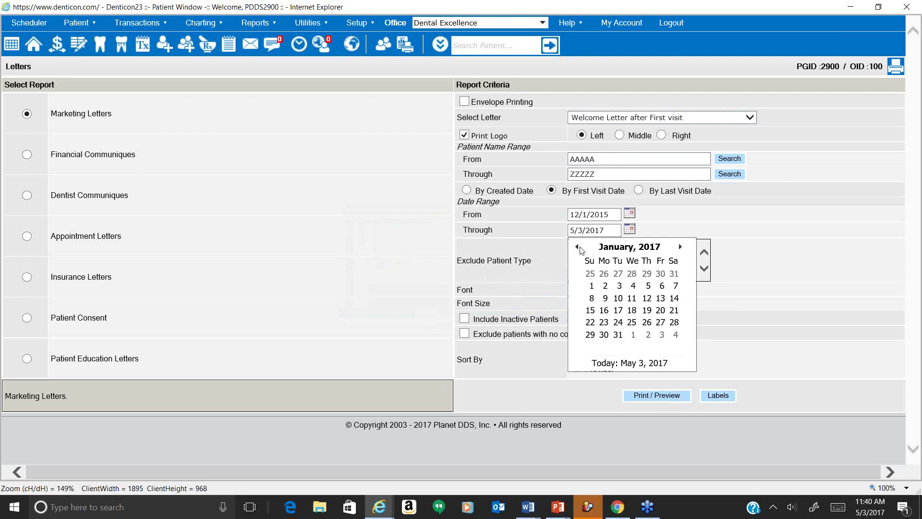
pyautogui.click(674, 274)
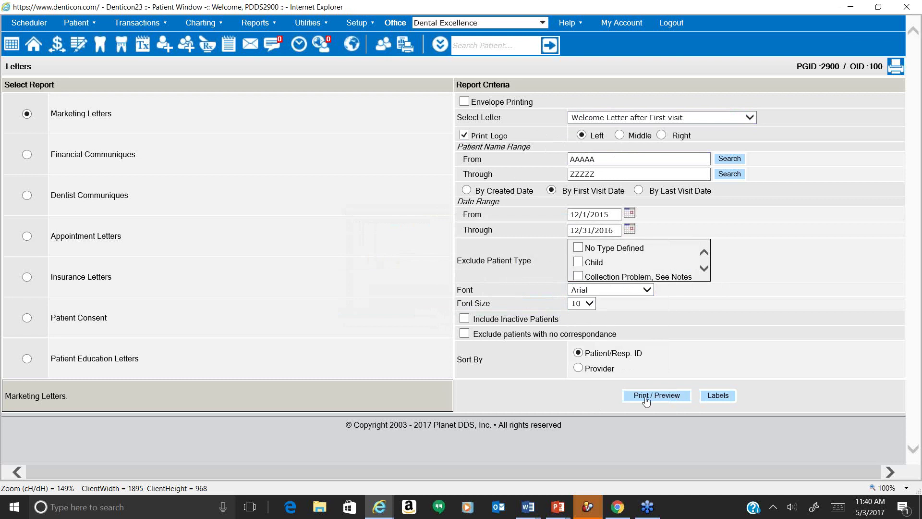
pyautogui.click(627, 213)
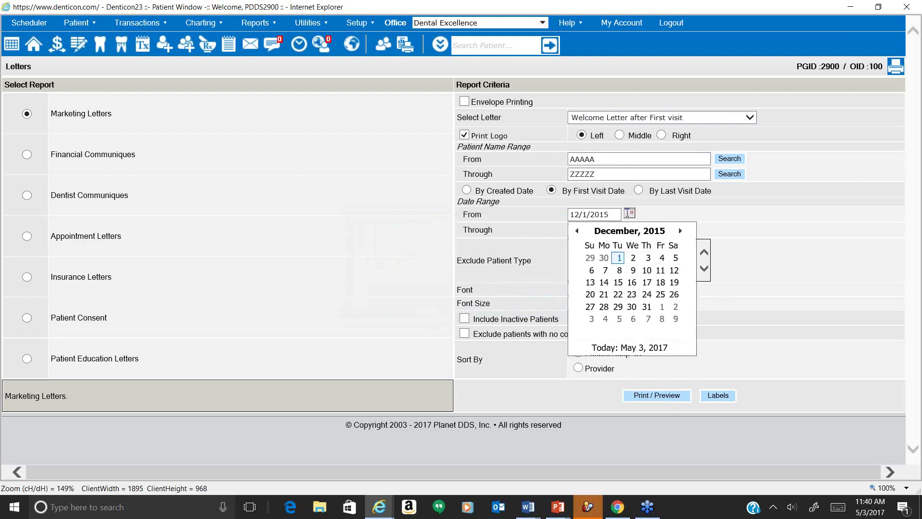
pyautogui.click(681, 231)
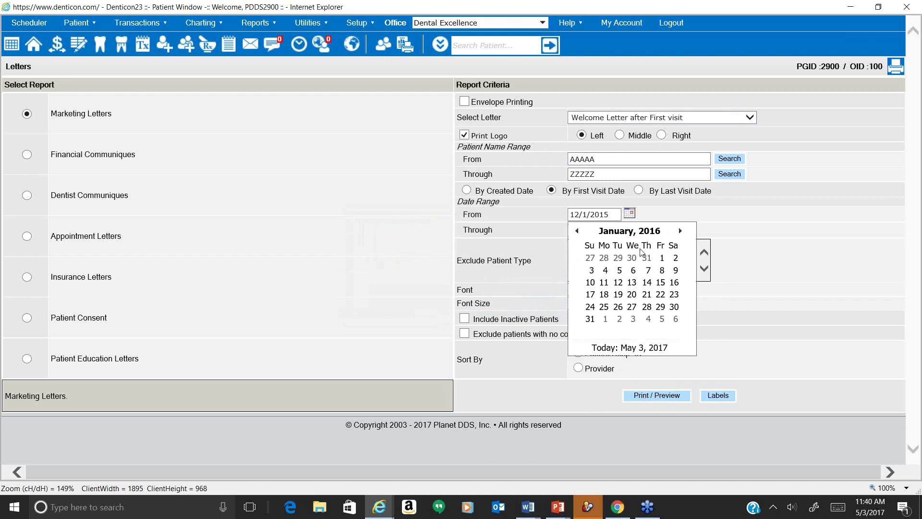
pyautogui.click(660, 259)
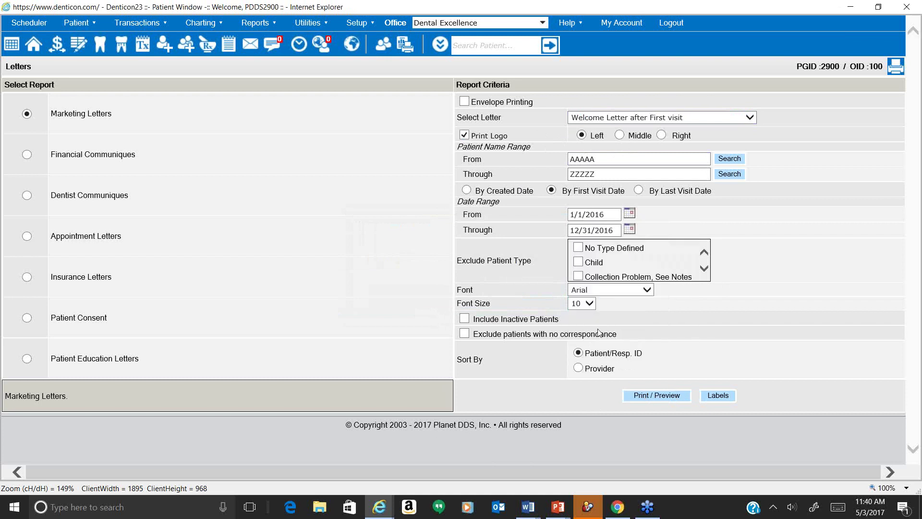
pyautogui.click(658, 398)
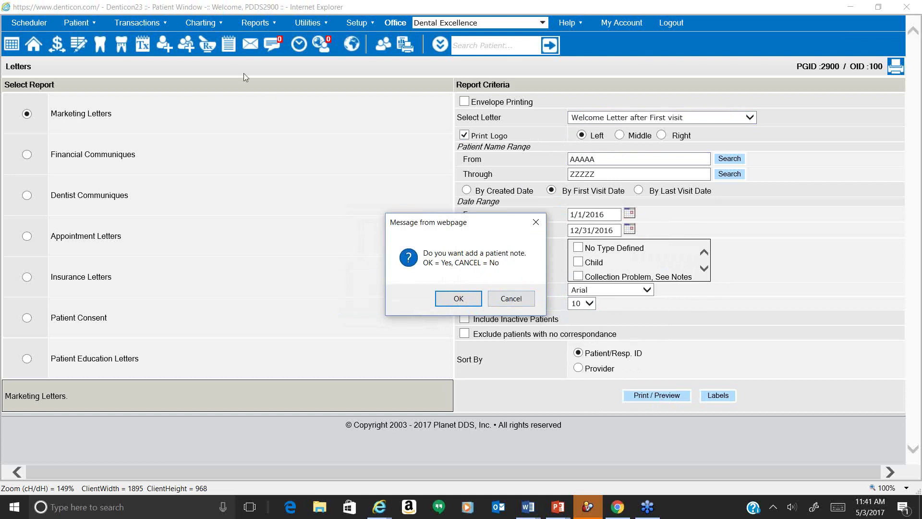
# Accept adding a patient note and scroll through the personalised welcome letters dated May 3, 2017.
pyautogui.click(473, 298)
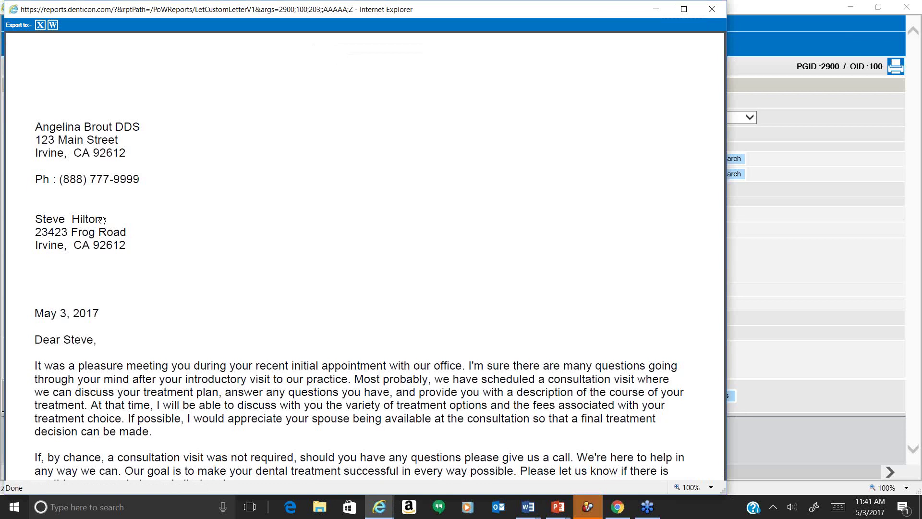
pyautogui.scroll(-3, 196, 294)
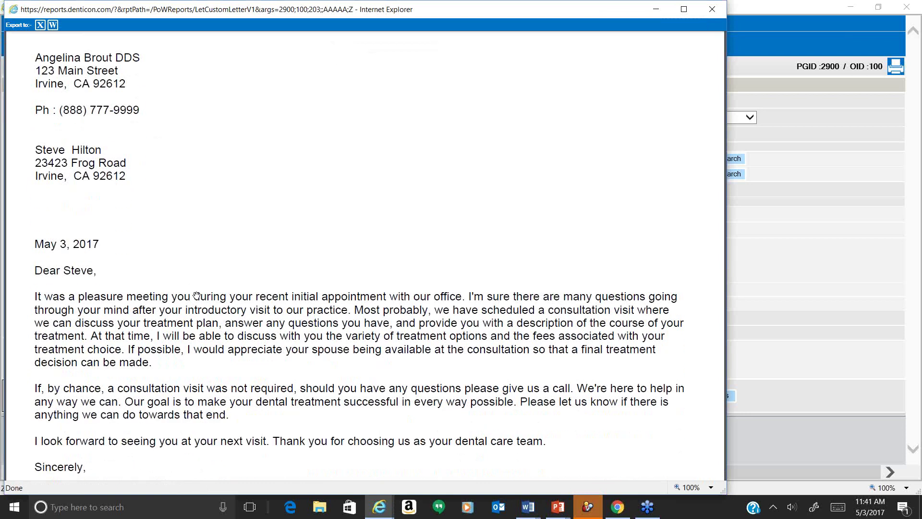
pyautogui.scroll(-10, 196, 294)
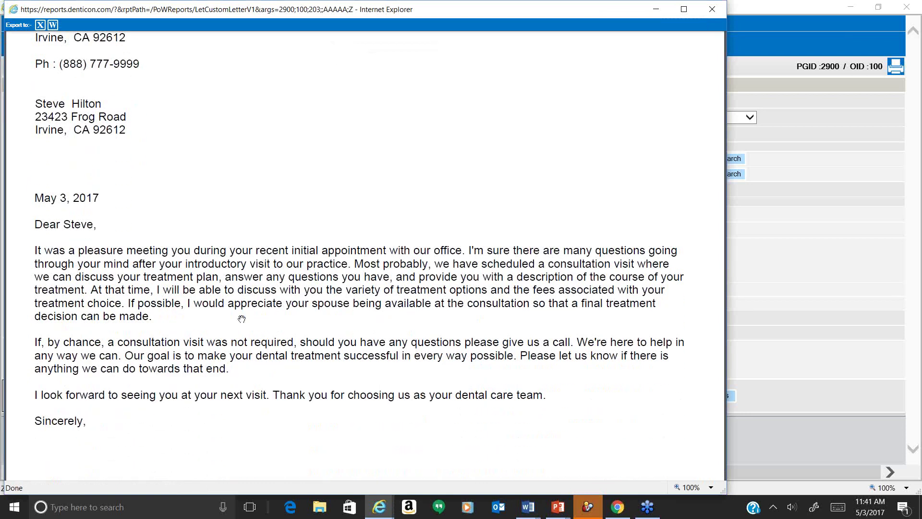
pyautogui.scroll(-11, 242, 319)
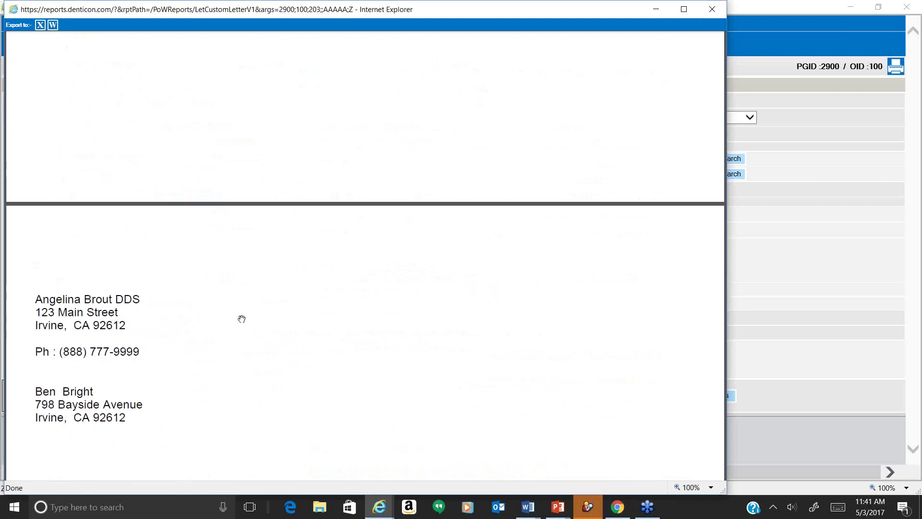
pyautogui.scroll(-18, 242, 319)
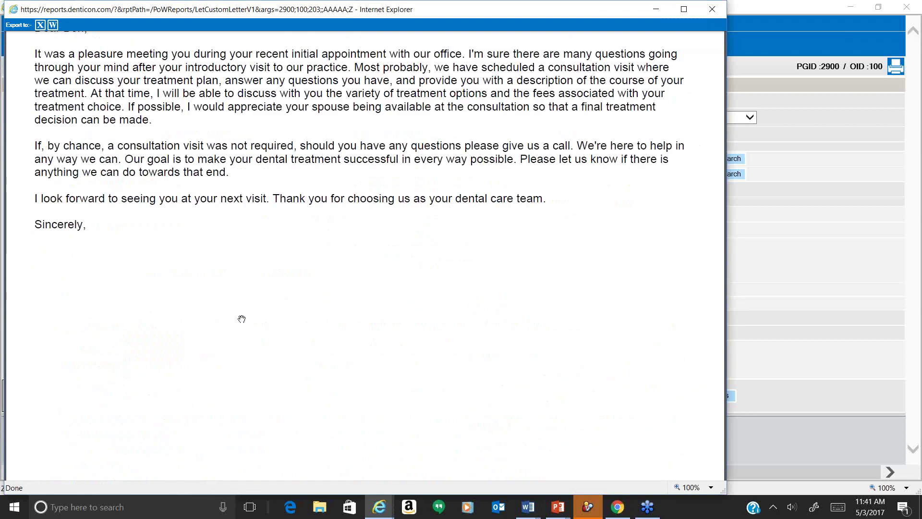
pyautogui.scroll(-9, 242, 319)
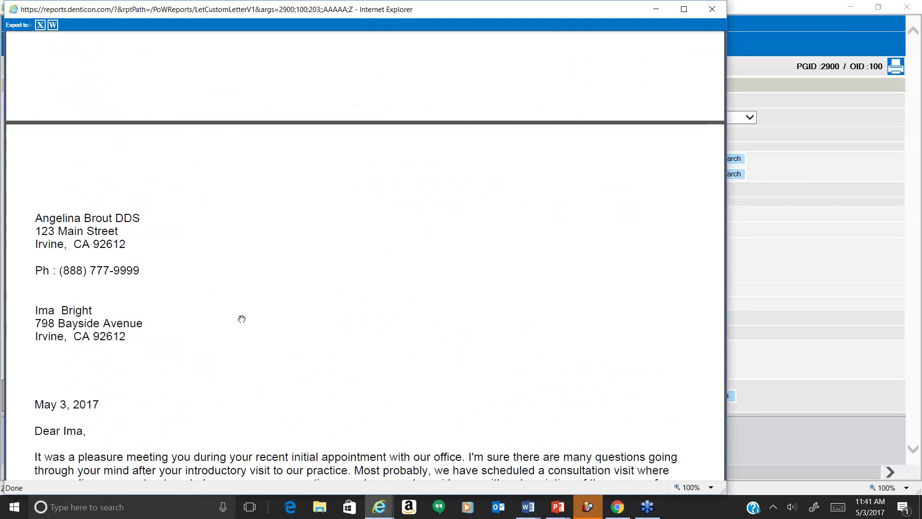
pyautogui.scroll(-20, 242, 319)
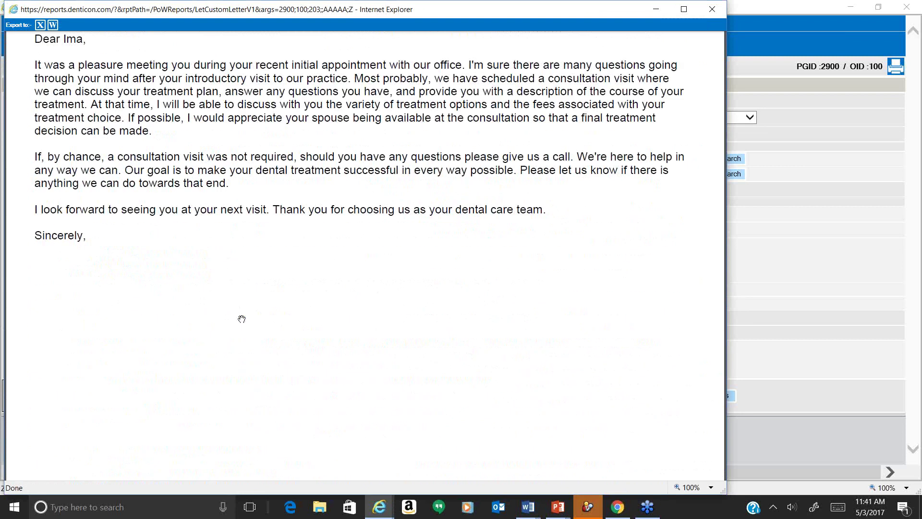
pyautogui.scroll(-17, 242, 319)
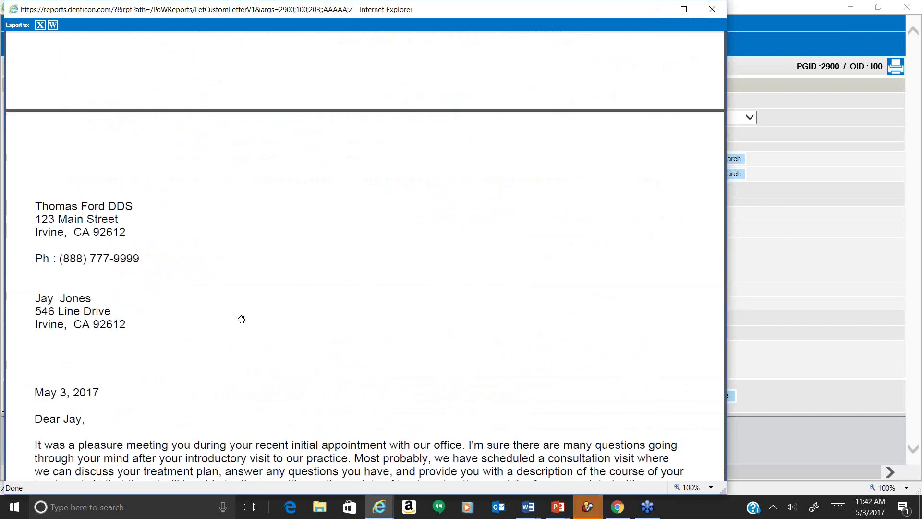
pyautogui.scroll(-15, 242, 319)
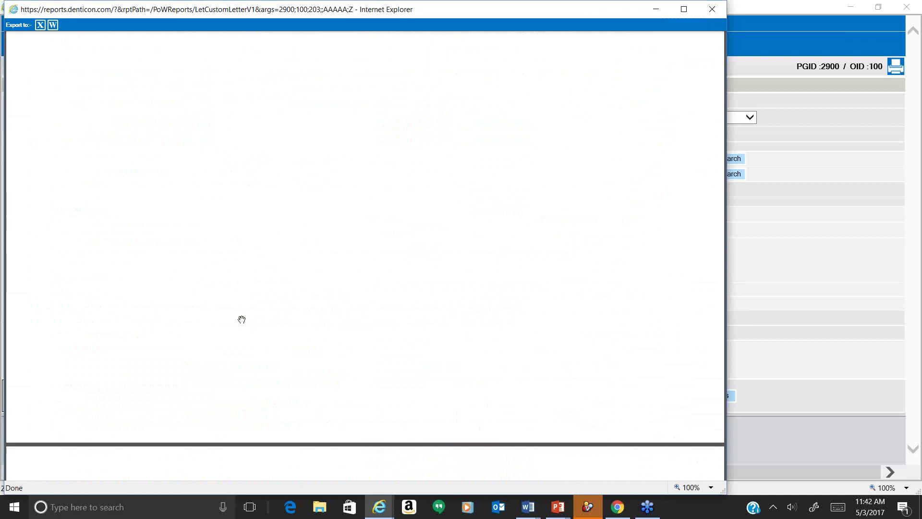
# Finish scrolling the preview and bring the Letters criteria page back to the front.
pyautogui.scroll(-10, 242, 319)
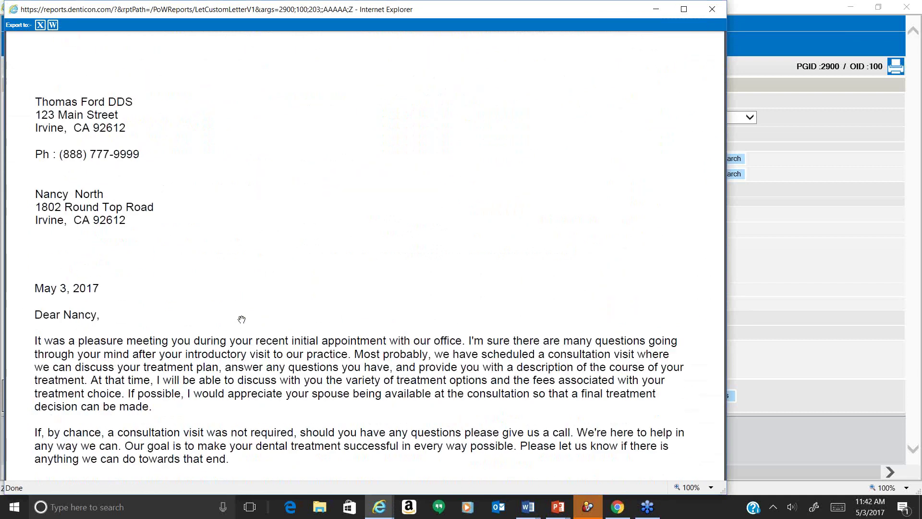
pyautogui.click(835, 269)
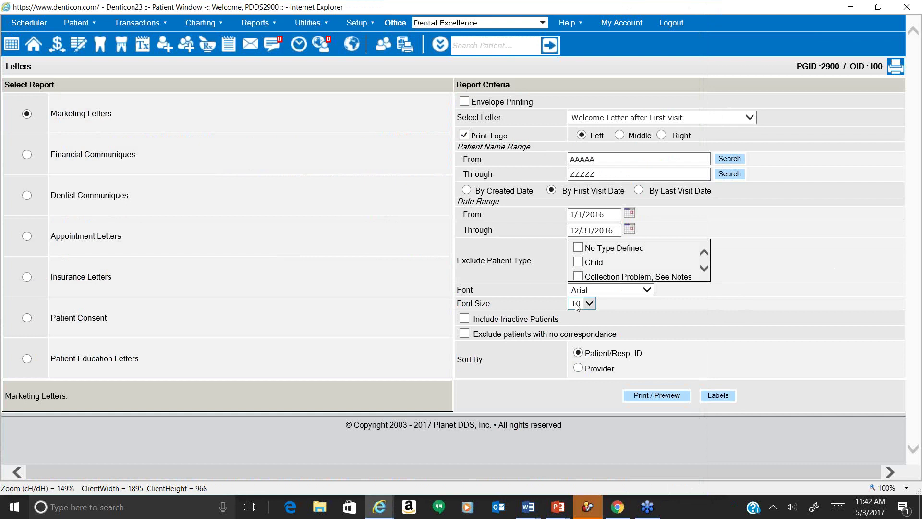
# Review the collection letters available under Financial Communiques.
pyautogui.click(27, 154)
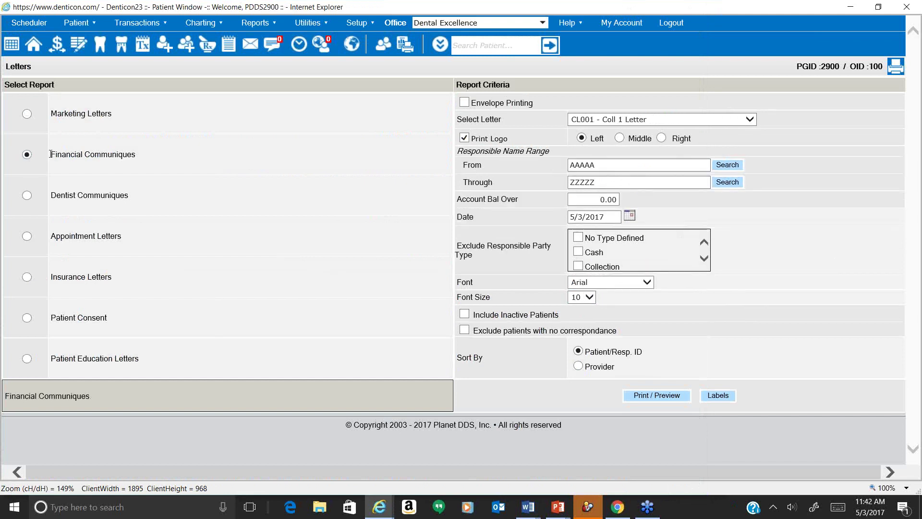
pyautogui.moveTo(49, 155); pyautogui.dragTo(127, 161)
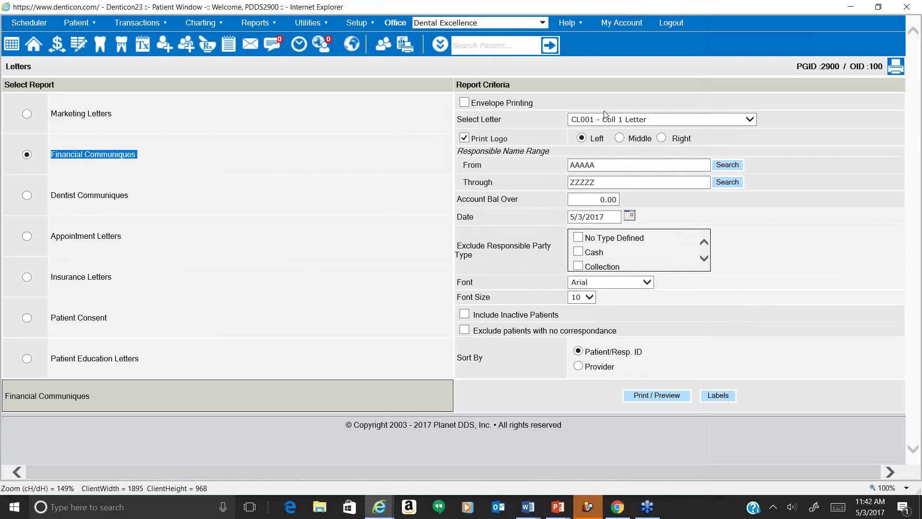
pyautogui.click(619, 119)
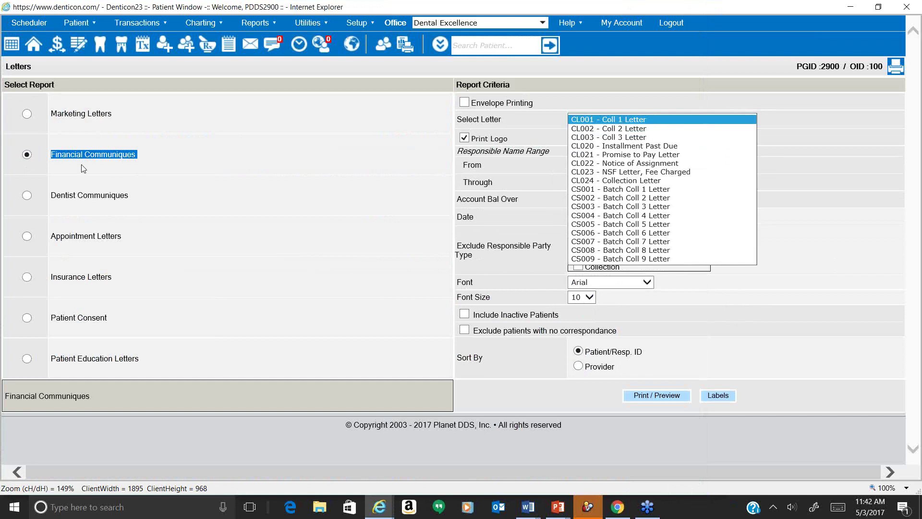
# Switch to Dentist Communiques and keep RF001 Referral Out as the selected letter.
pyautogui.click(27, 197)
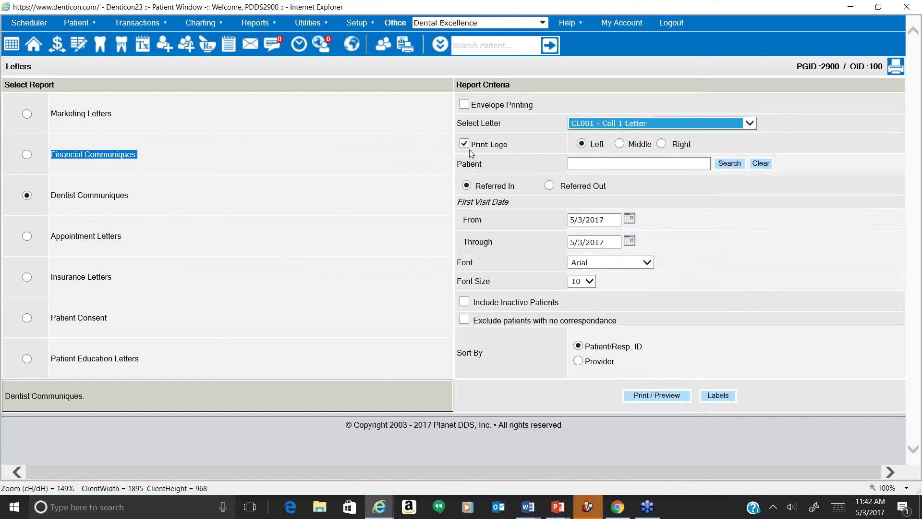
pyautogui.click(615, 128)
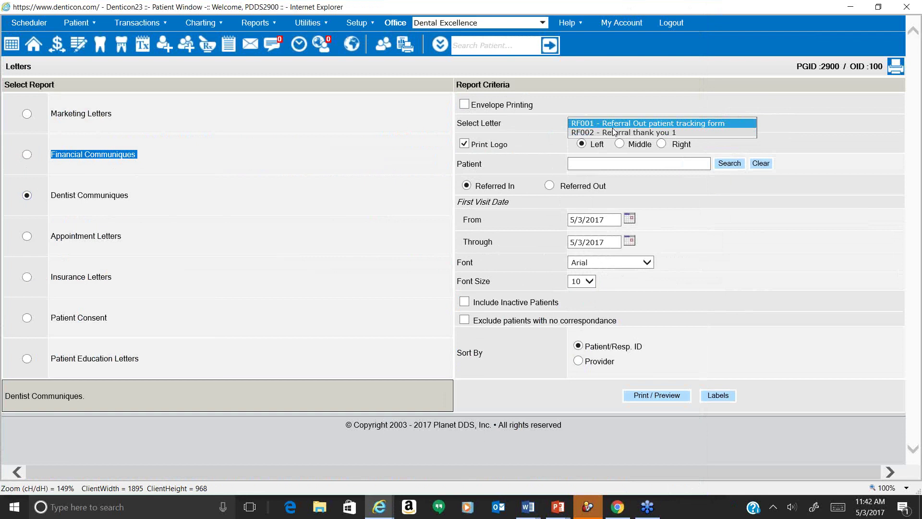
pyautogui.click(263, 326)
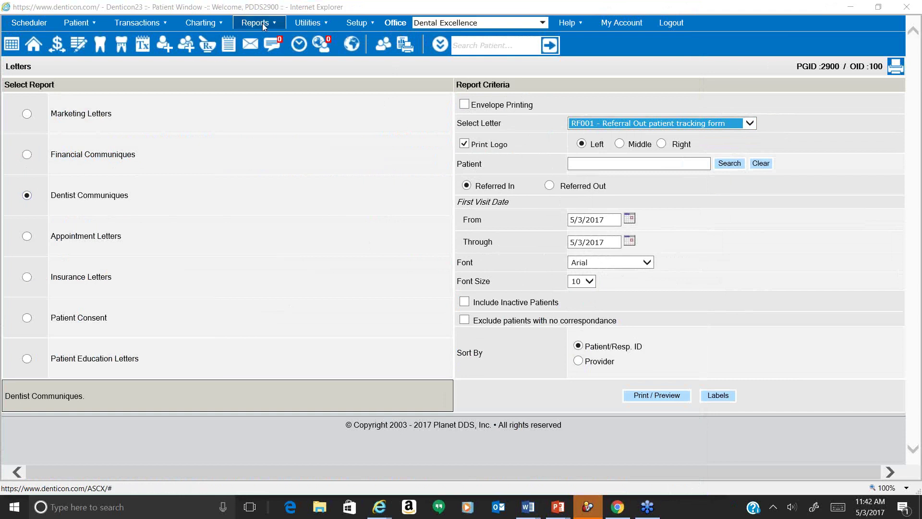
# Open the Patient Overview and highlight the patient's email address and cell phone number.
pyautogui.click(81, 23)
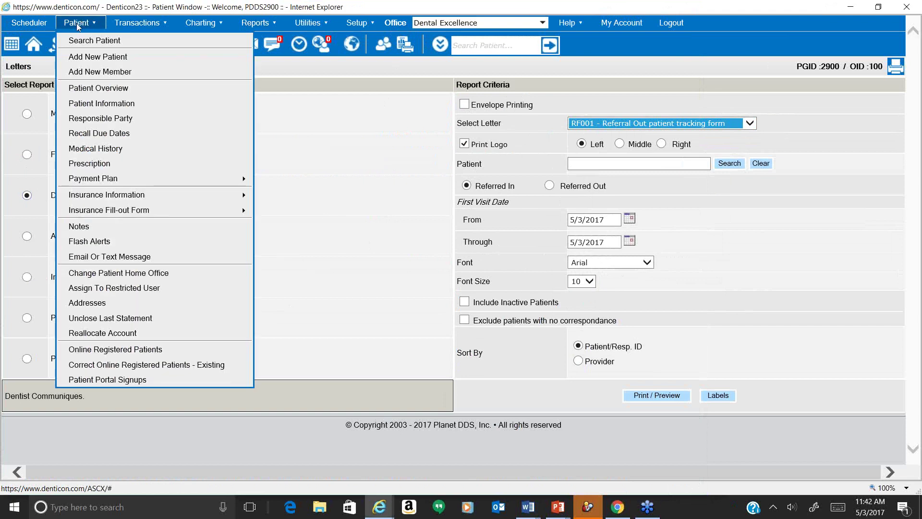
pyautogui.click(33, 49)
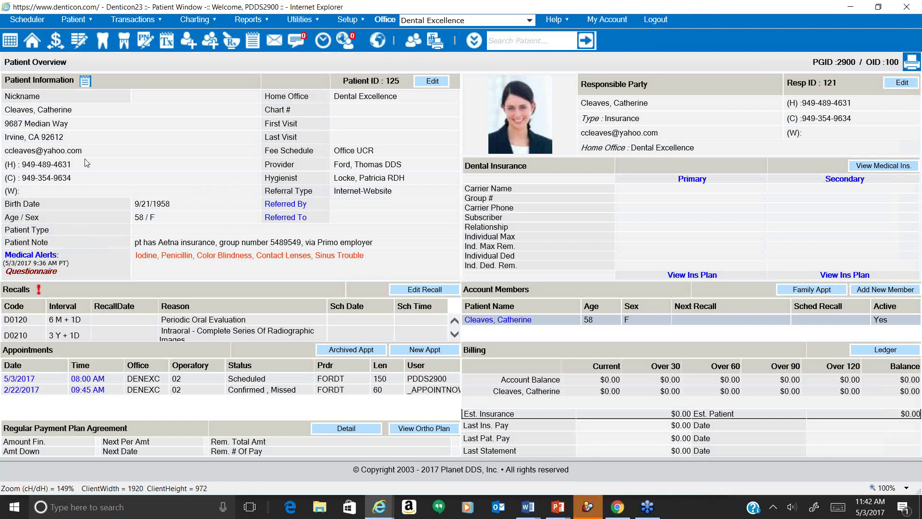
pyautogui.moveTo(61, 151); pyautogui.dragTo(11, 153)
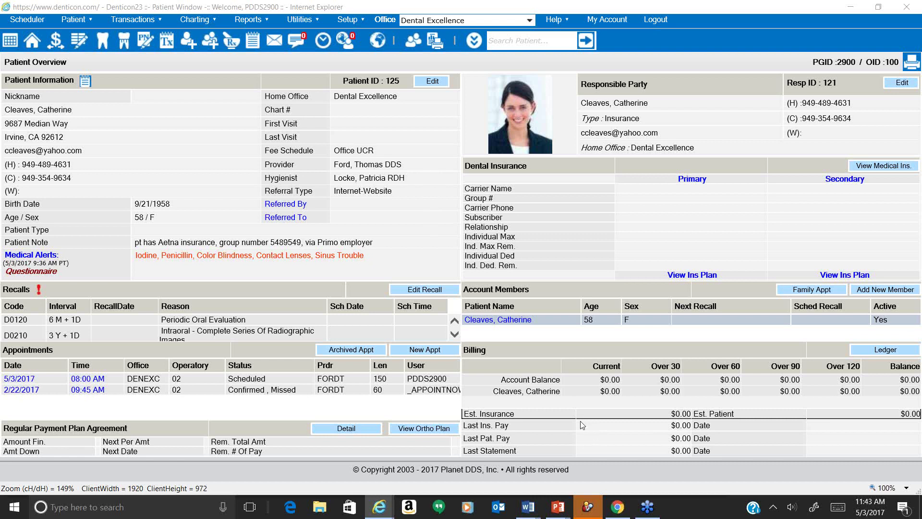
pyautogui.doubleClick(65, 152)
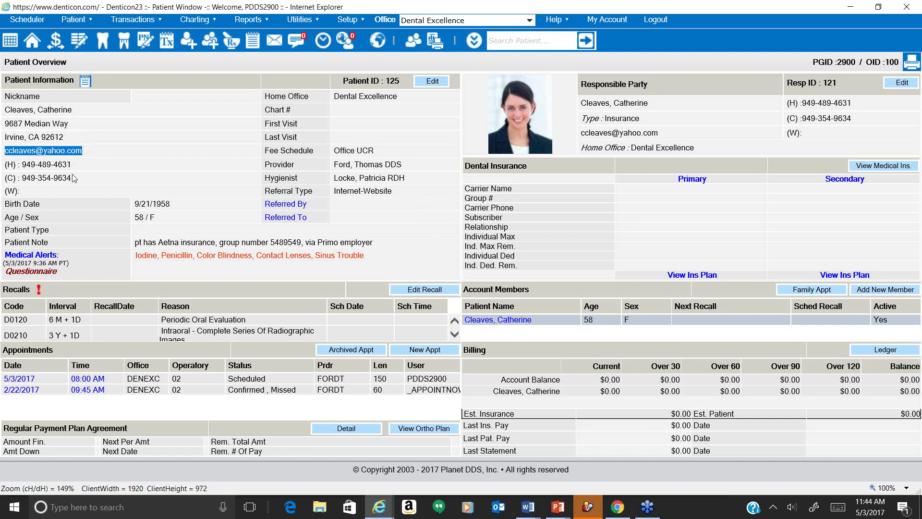
pyautogui.moveTo(72, 179); pyautogui.dragTo(31, 181)
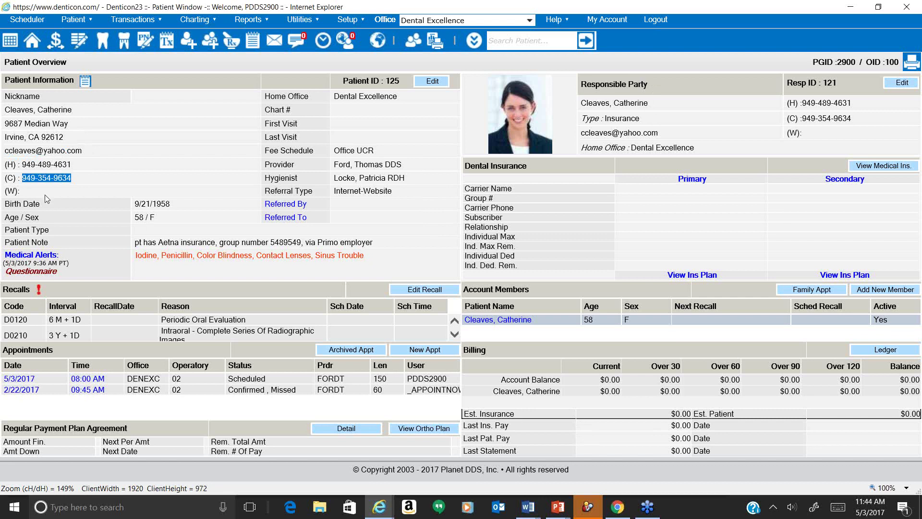
# Highlight the responsible party's email address and cell number.
pyautogui.tripleClick(632, 83)
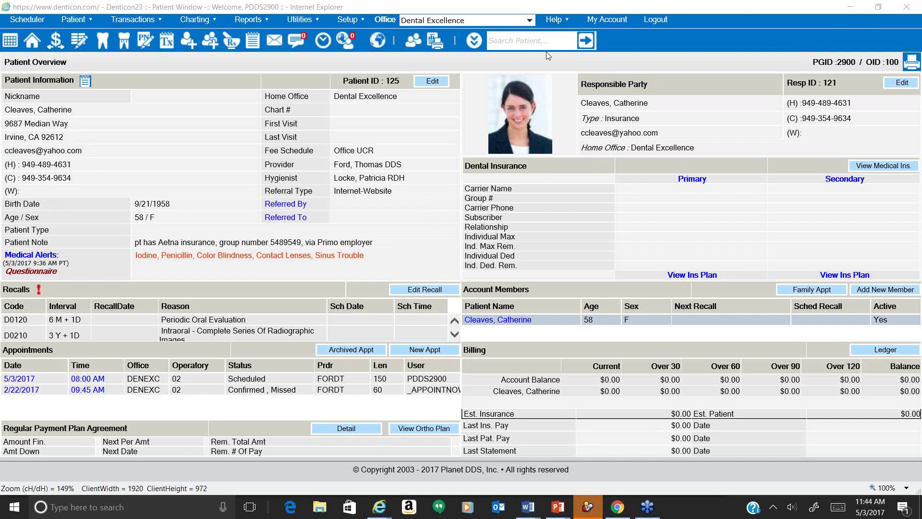
pyautogui.click(638, 127)
pyautogui.tripleClick(638, 131)
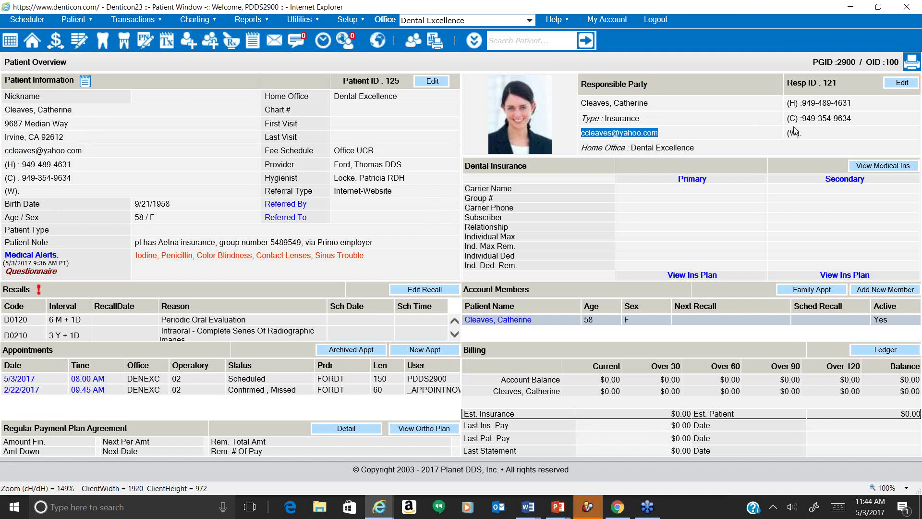
pyautogui.tripleClick(826, 120)
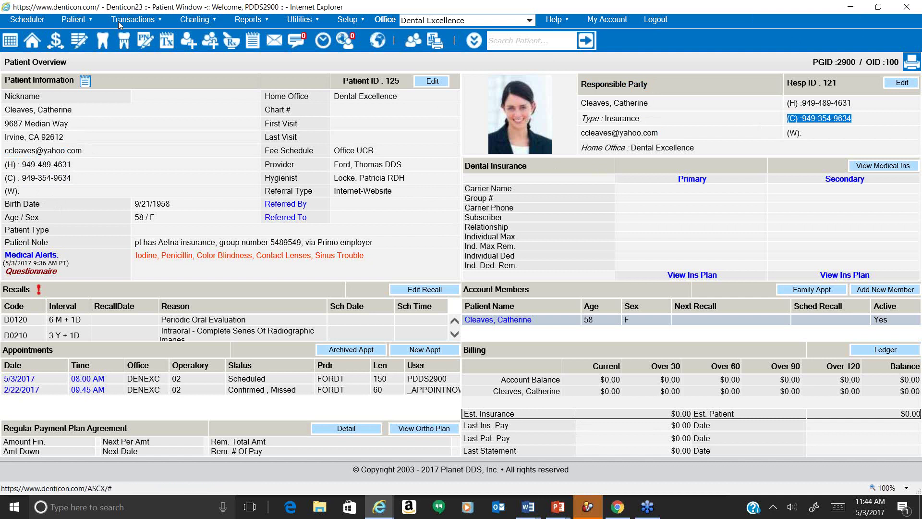
pyautogui.moveTo(75, 27)
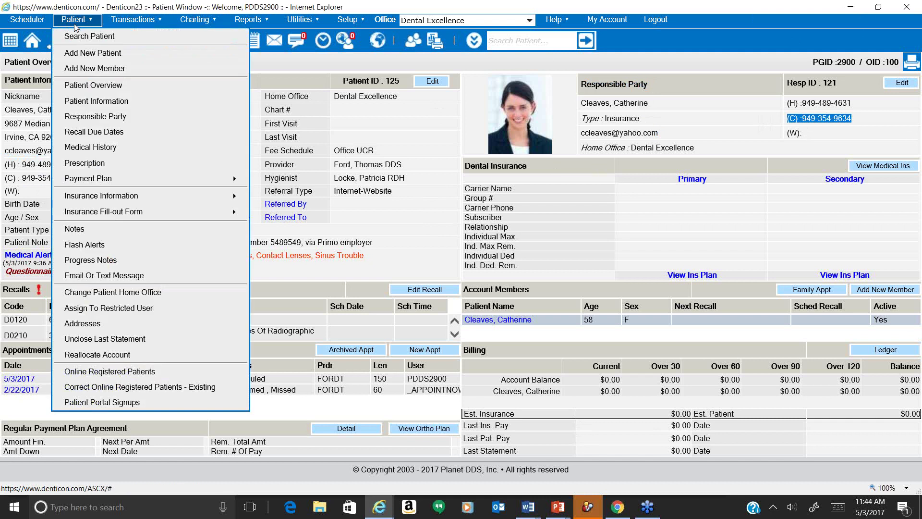
pyautogui.click(166, 275)
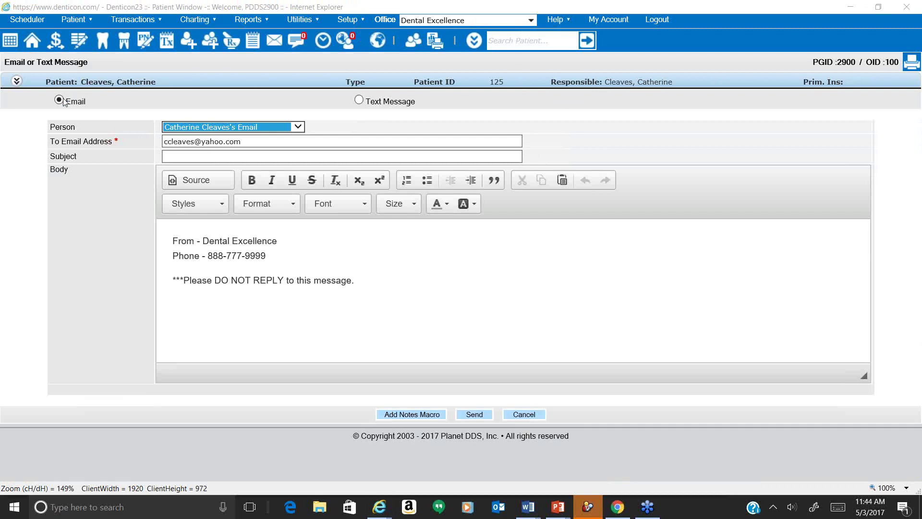
pyautogui.click(199, 128)
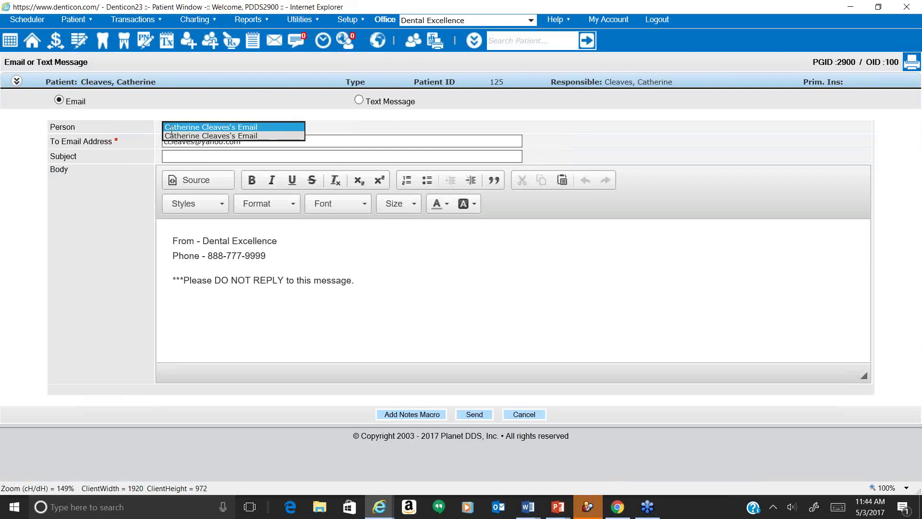
pyautogui.click(137, 171)
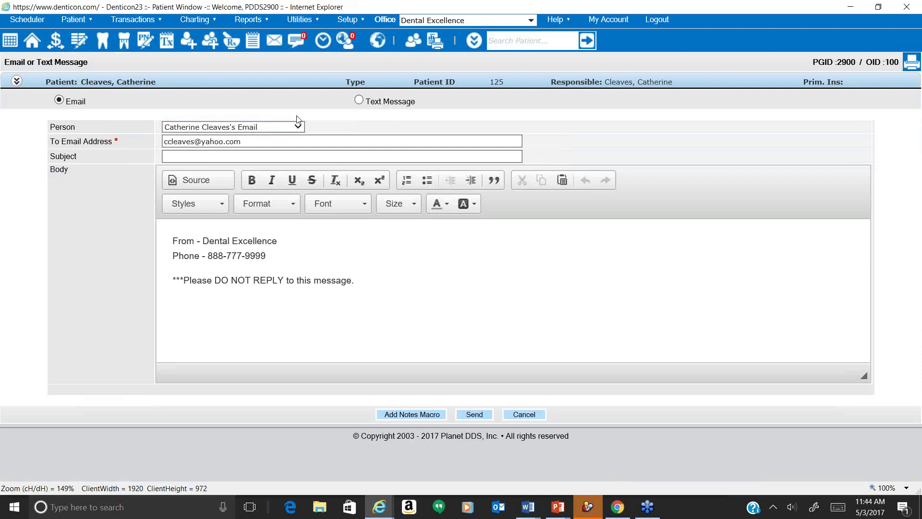
pyautogui.click(358, 101)
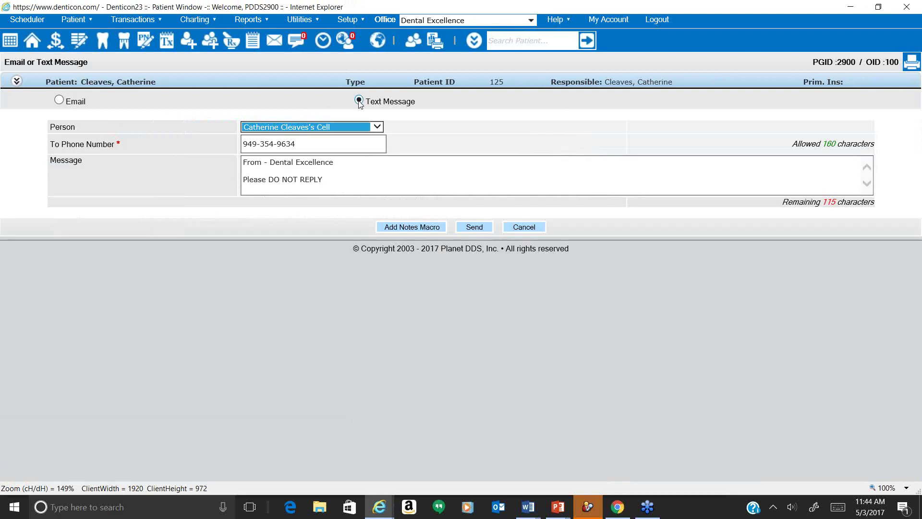
pyautogui.click(357, 129)
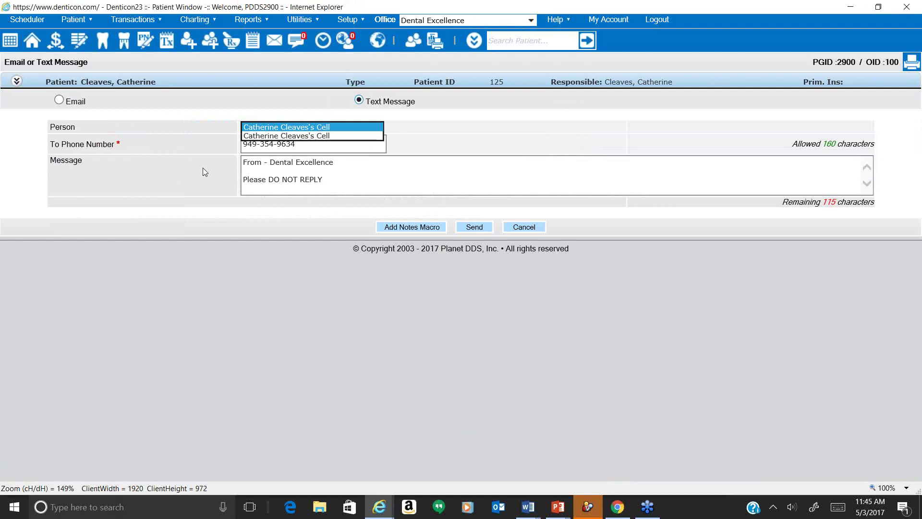
pyautogui.click(59, 99)
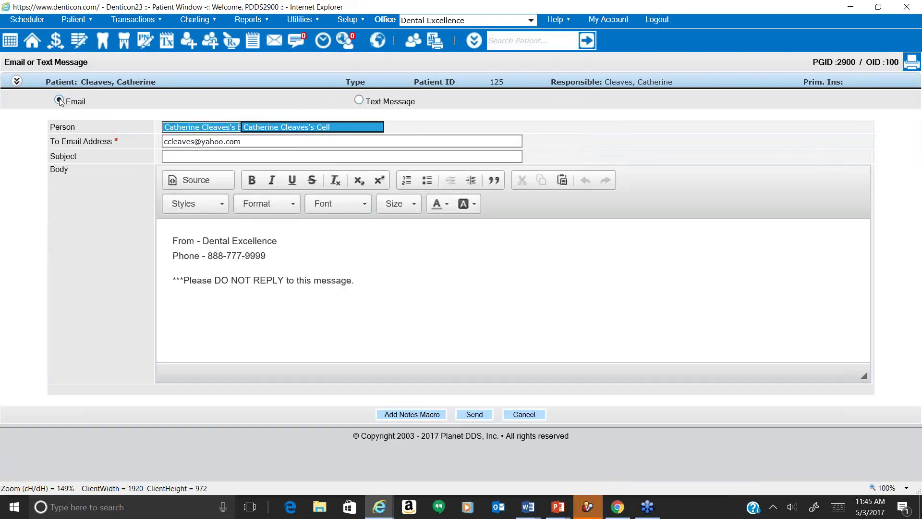
pyautogui.click(198, 156)
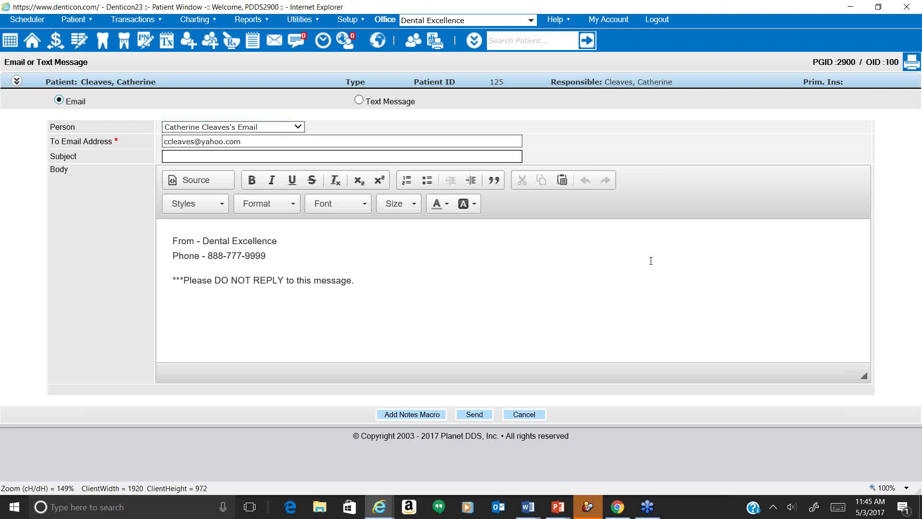
pyautogui.write('aoihbpwinboanreoerhb')
pyautogui.moveTo(365, 282); pyautogui.dragTo(178, 283)
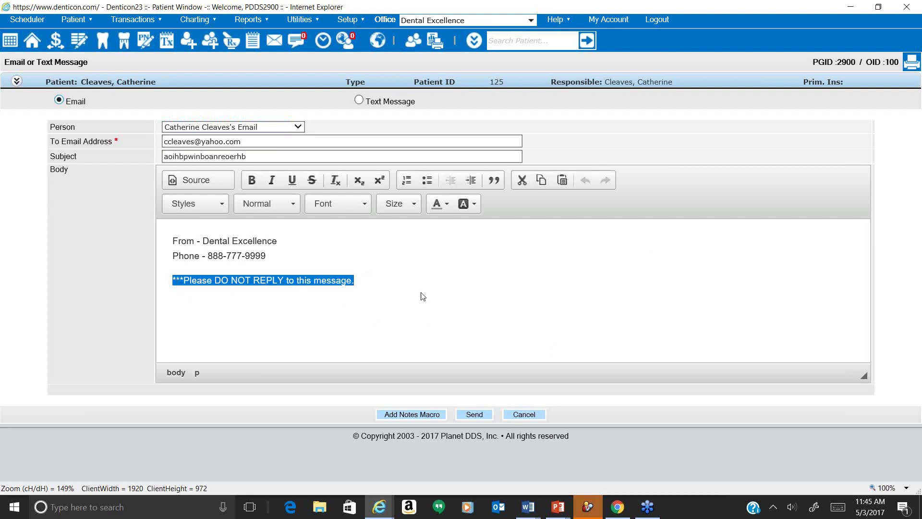
pyautogui.moveTo(242, 142); pyautogui.dragTo(211, 144)
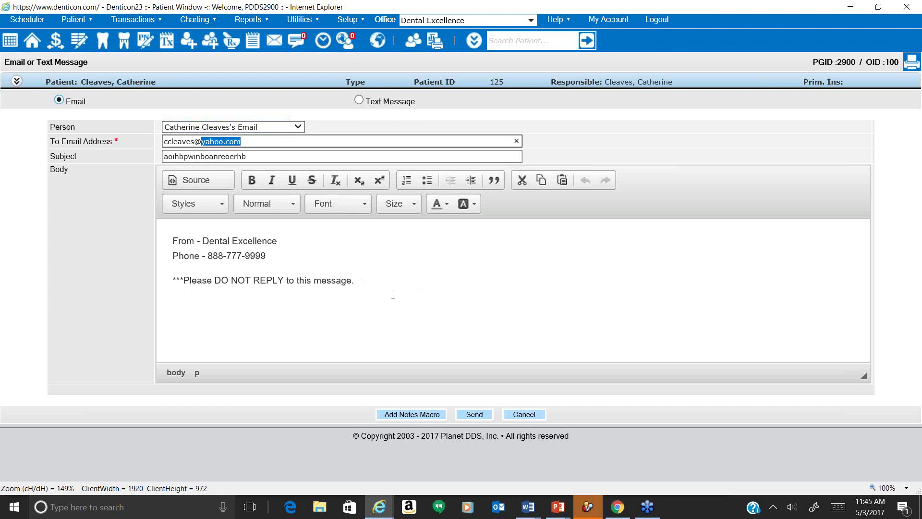
pyautogui.moveTo(393, 294); pyautogui.dragTo(168, 241)
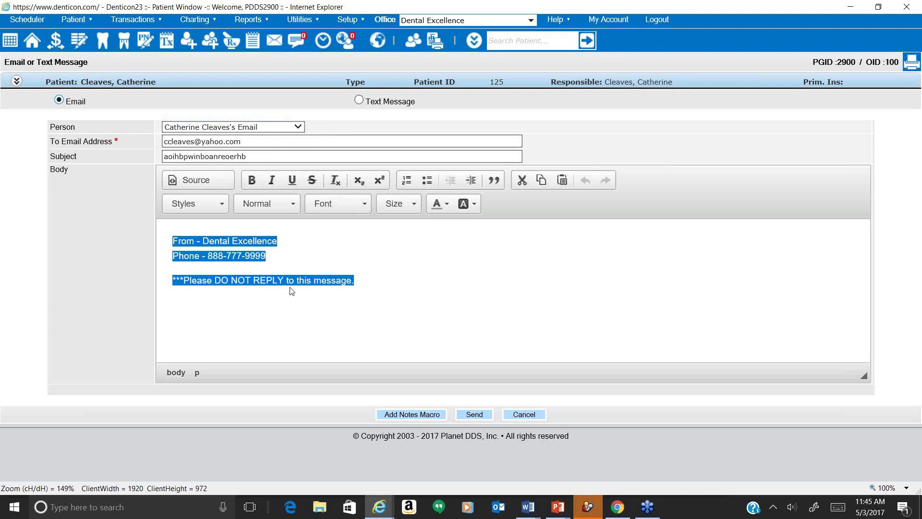
pyautogui.click(374, 287)
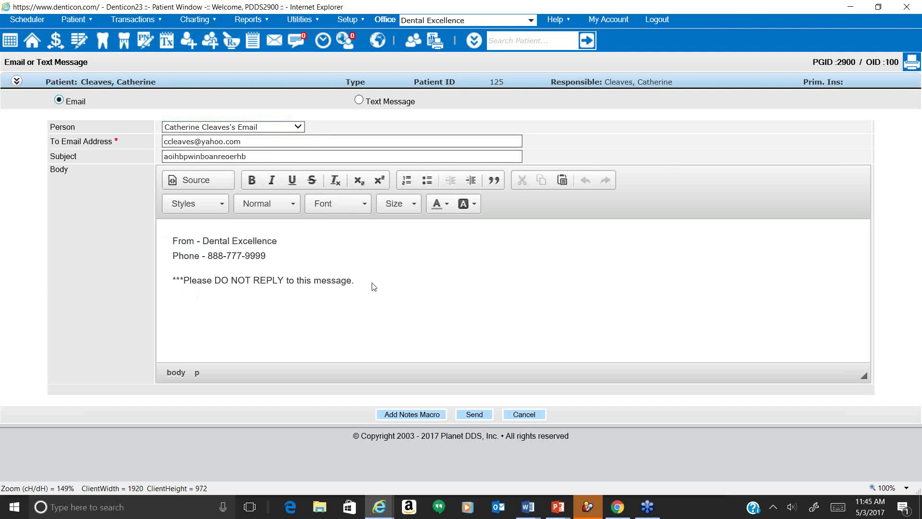
pyautogui.moveTo(269, 256); pyautogui.dragTo(208, 256)
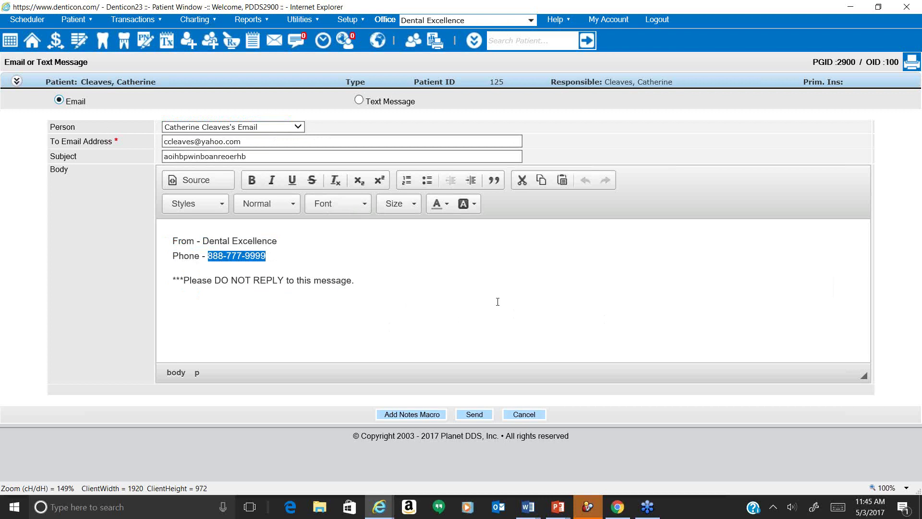
pyautogui.click(482, 287)
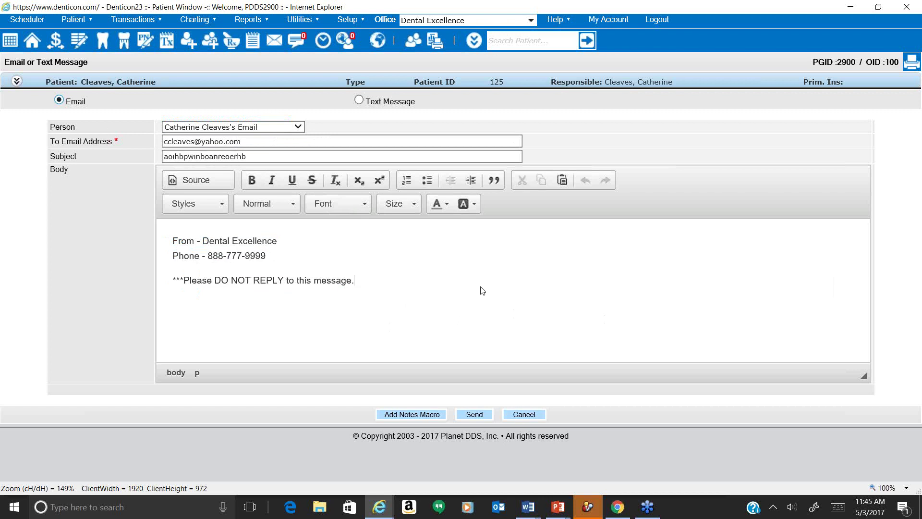
# Add a line of test text beneath the do-not-reply notice in the body.
pyautogui.press('Return')
pyautogui.press('Return')
pyautogui.press('Return')
pyautogui.press('BackSpace')
pyautogui.write('lhboahbawnbopihwbonlbhohbl/l dv ; ooih owhvon ovhiwb lef hoeb efb')
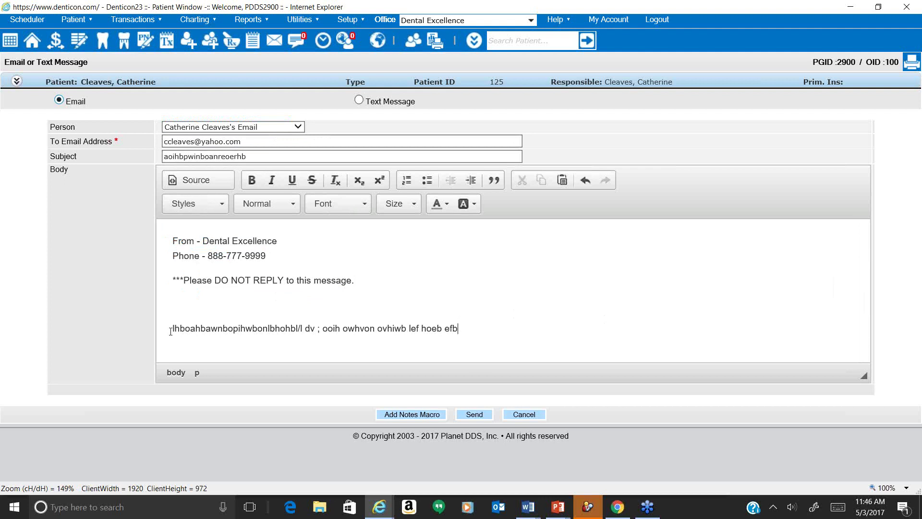
pyautogui.tripleClick(318, 329)
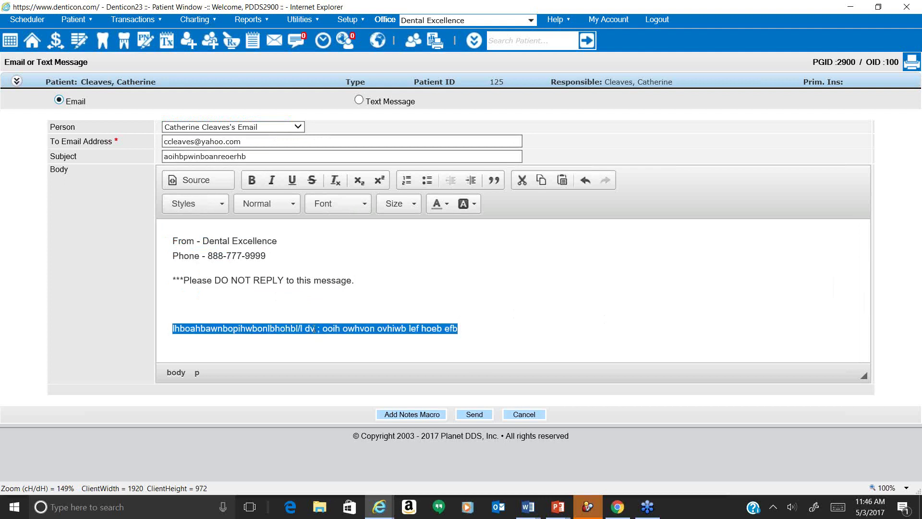
pyautogui.click(450, 203)
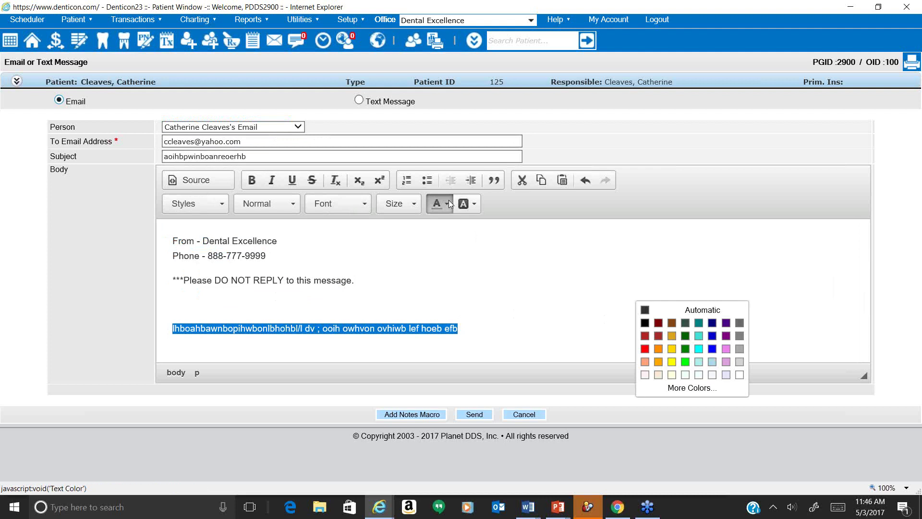
pyautogui.click(562, 277)
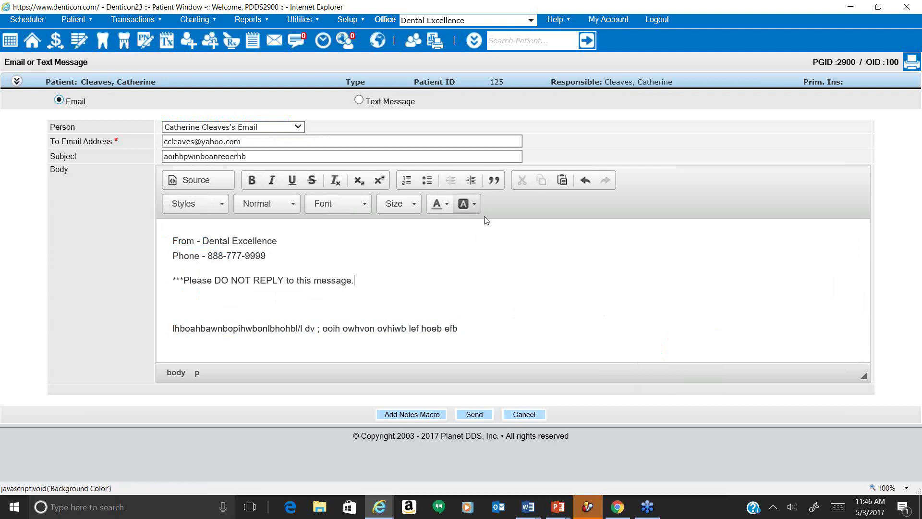
pyautogui.click(476, 204)
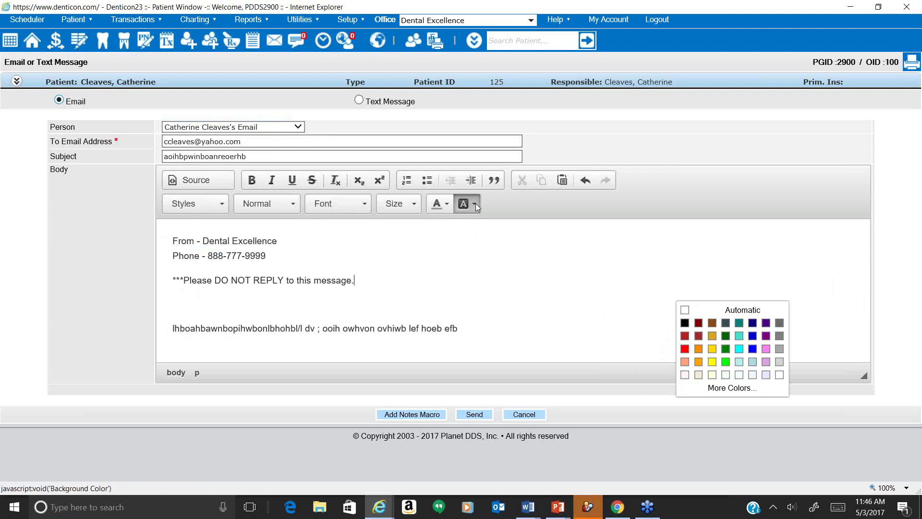
pyautogui.click(476, 203)
pyautogui.click(416, 206)
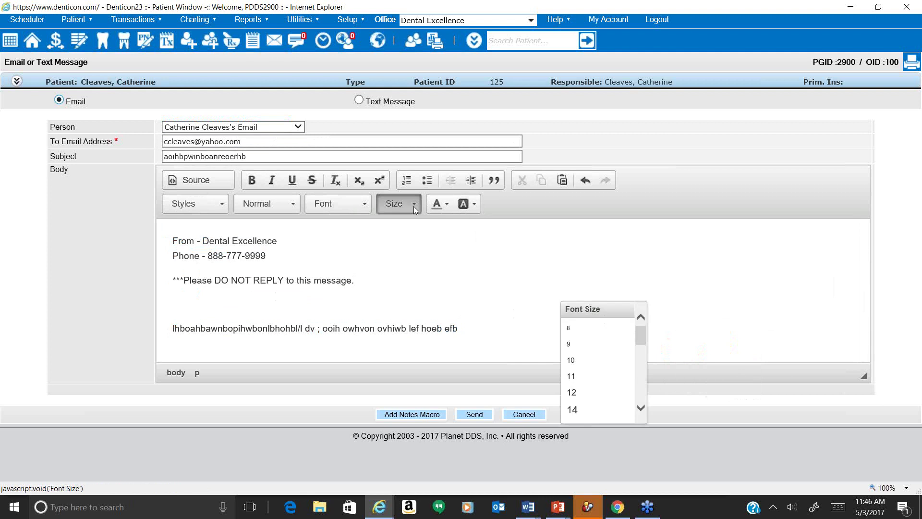
pyautogui.click(376, 235)
pyautogui.click(365, 207)
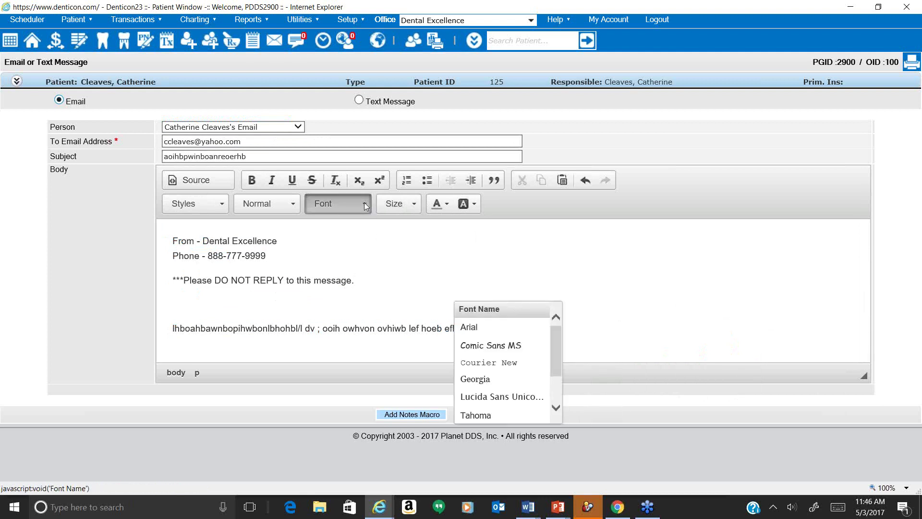
pyautogui.moveTo(555, 359); pyautogui.dragTo(556, 336)
pyautogui.click(311, 257)
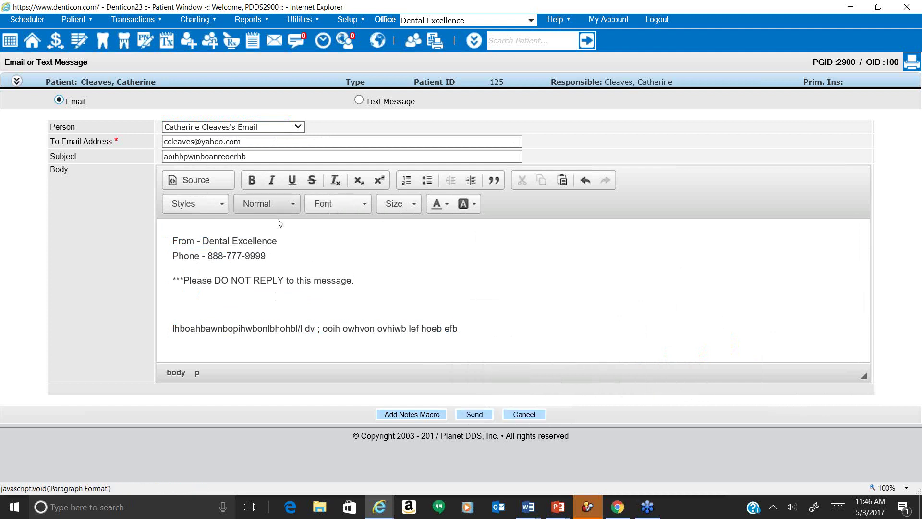
pyautogui.click(282, 205)
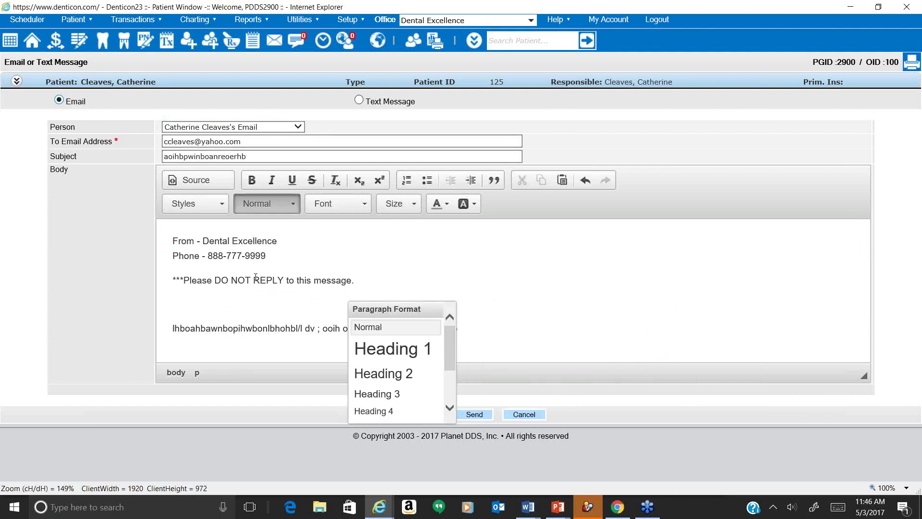
pyautogui.click(322, 255)
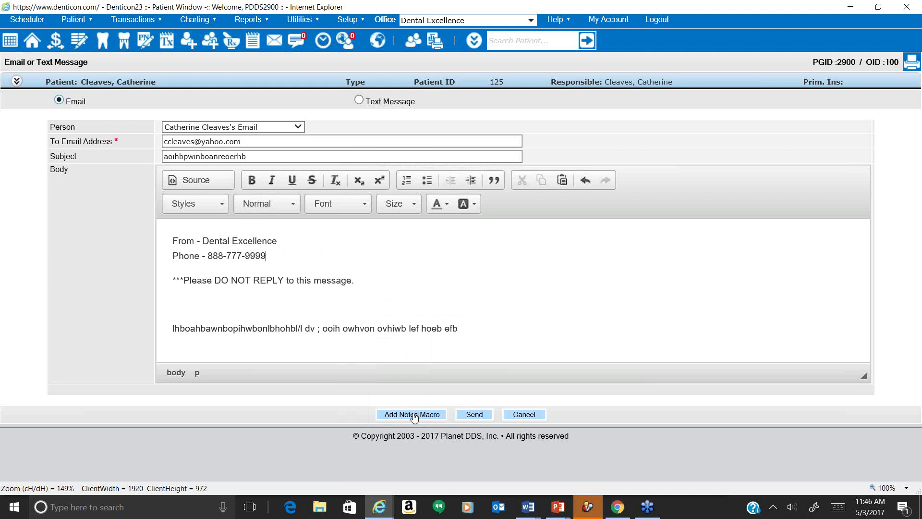
pyautogui.click(458, 331)
pyautogui.click(418, 412)
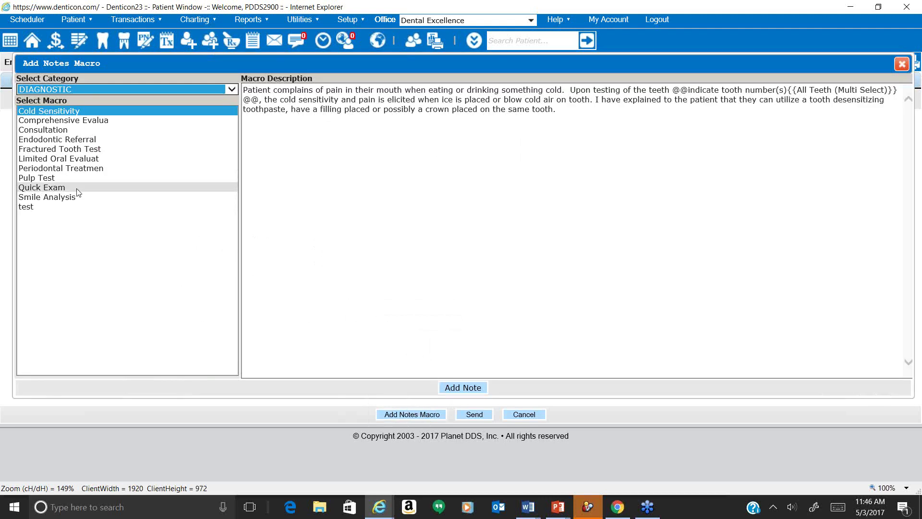
pyautogui.click(94, 91)
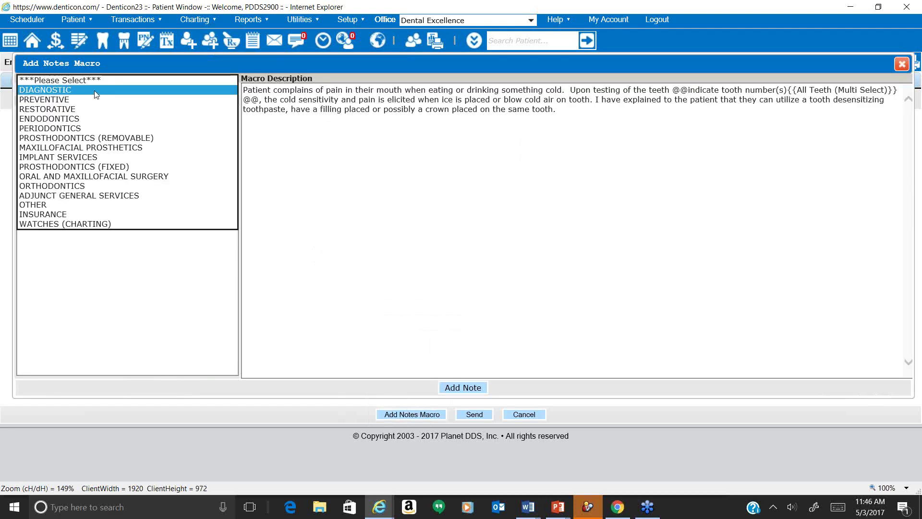
pyautogui.click(90, 208)
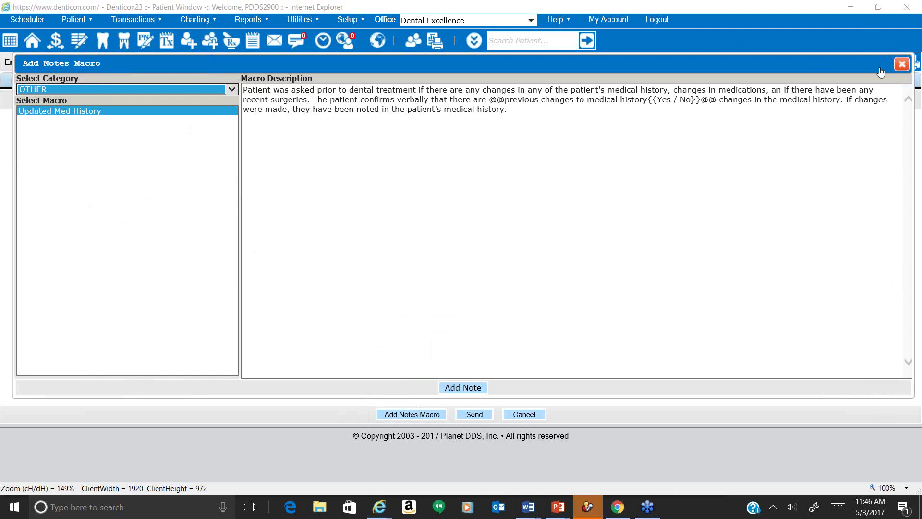
pyautogui.click(900, 66)
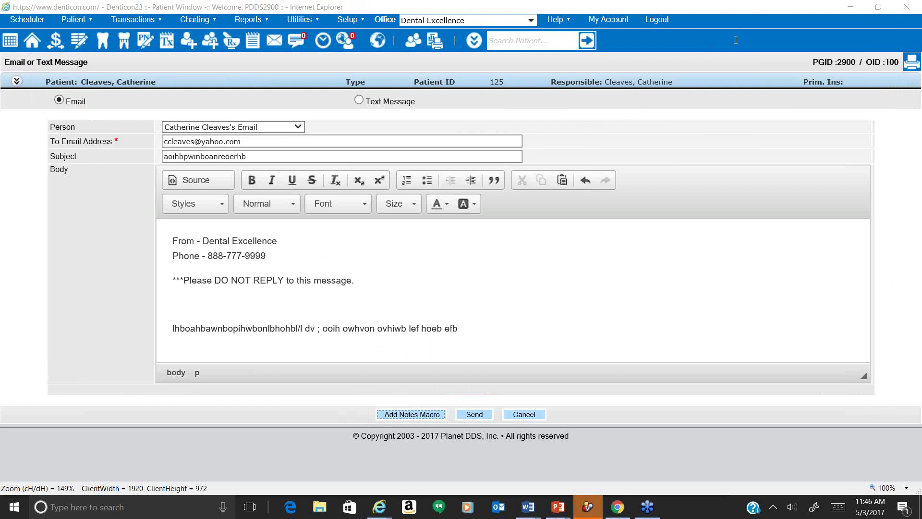
pyautogui.click(501, 342)
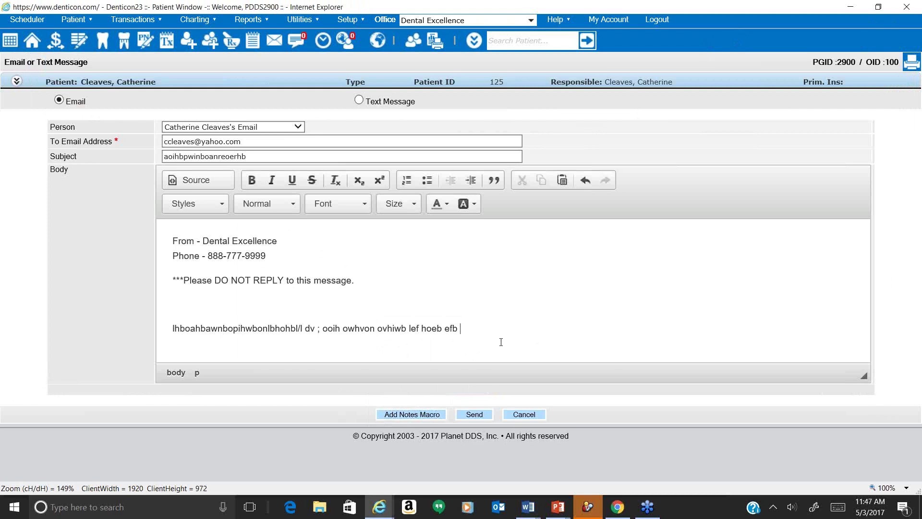
# Delete the entire drafted text message body, then open the patient's Notes list.
pyautogui.click(359, 99)
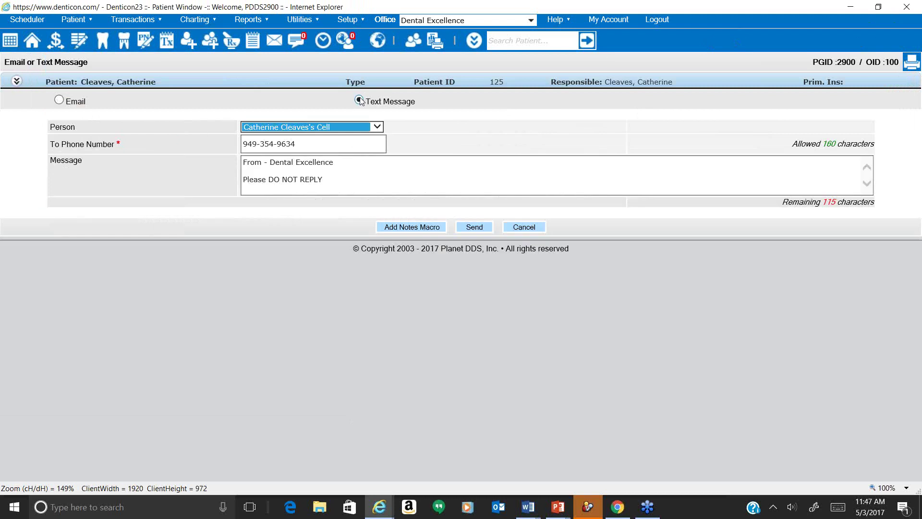
pyautogui.click(359, 181)
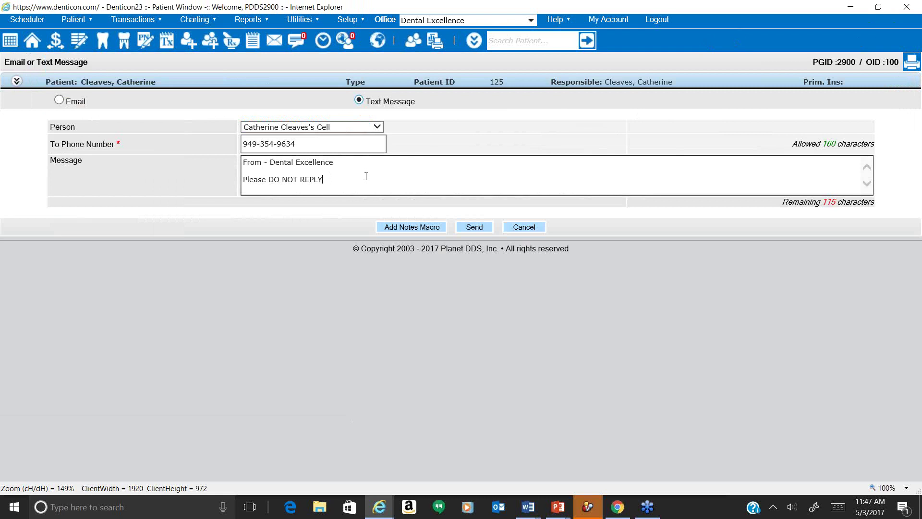
pyautogui.moveTo(359, 179); pyautogui.dragTo(250, 188)
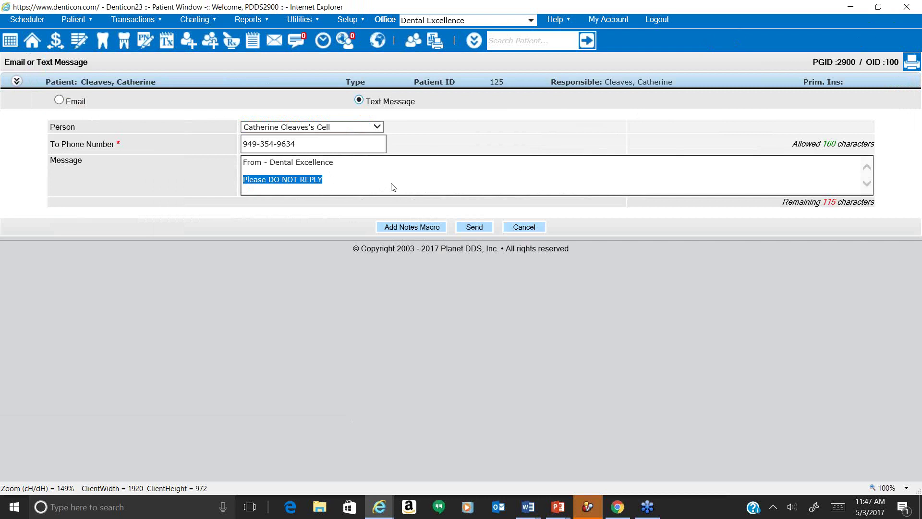
pyautogui.hotkey('ctrl', 'a')
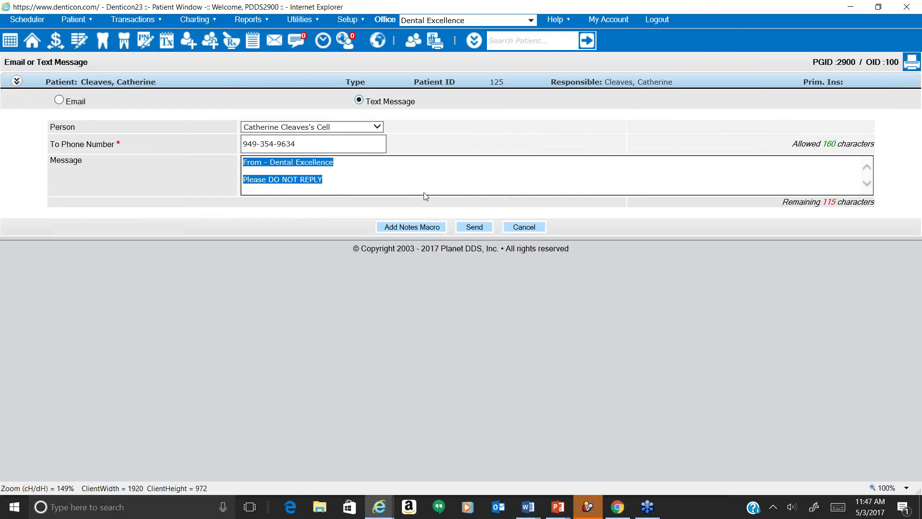
pyautogui.press('Delete')
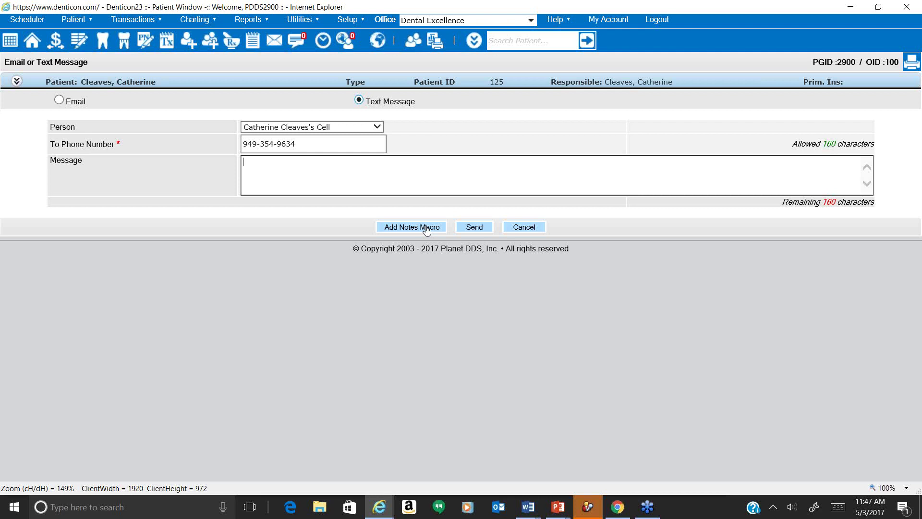
pyautogui.click(257, 48)
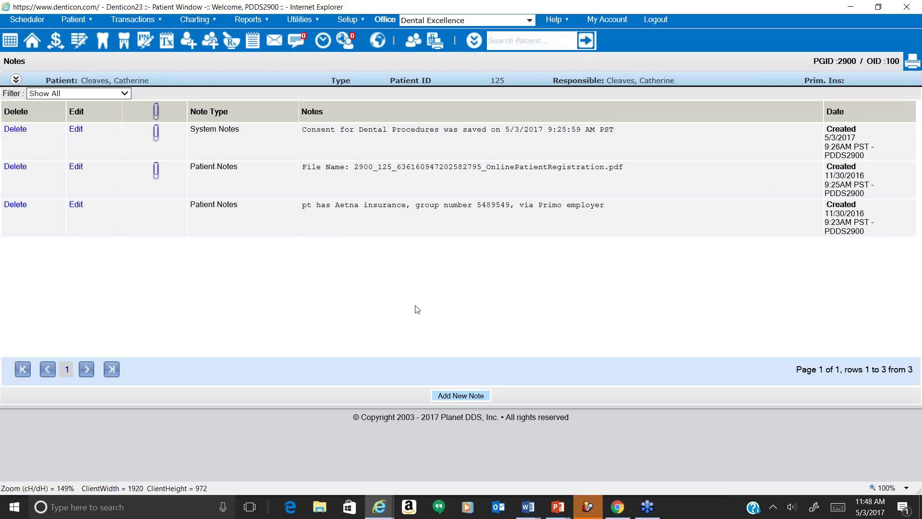
# Return to the patient overview and open the patient information in edit mode.
pyautogui.click(33, 47)
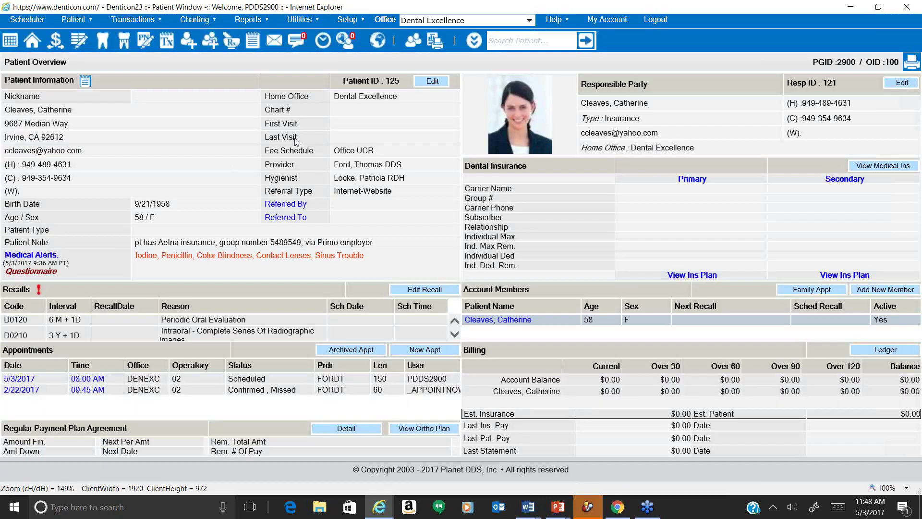
pyautogui.click(426, 81)
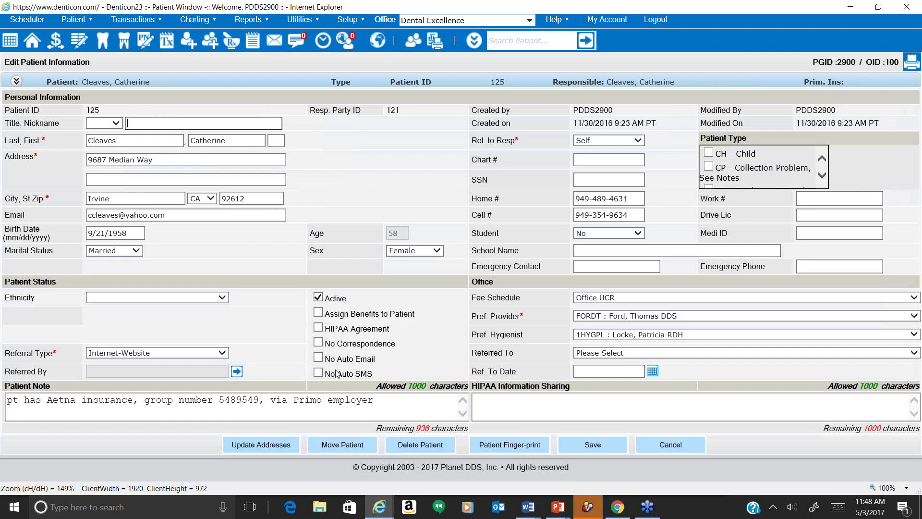
pyautogui.moveTo(326, 345); pyautogui.dragTo(392, 375)
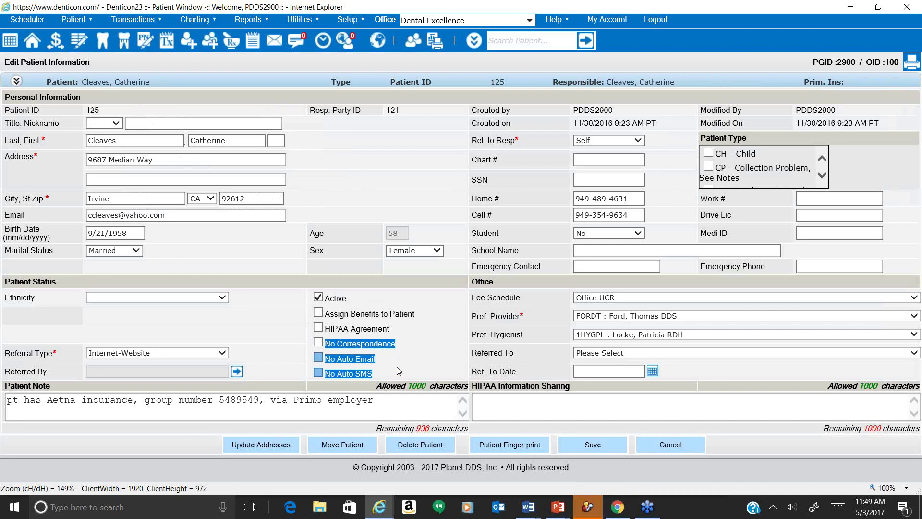
# Toggle the No Auto Email opt-out on and back off, then cancel the edits unsaved.
pyautogui.doubleClick(359, 361)
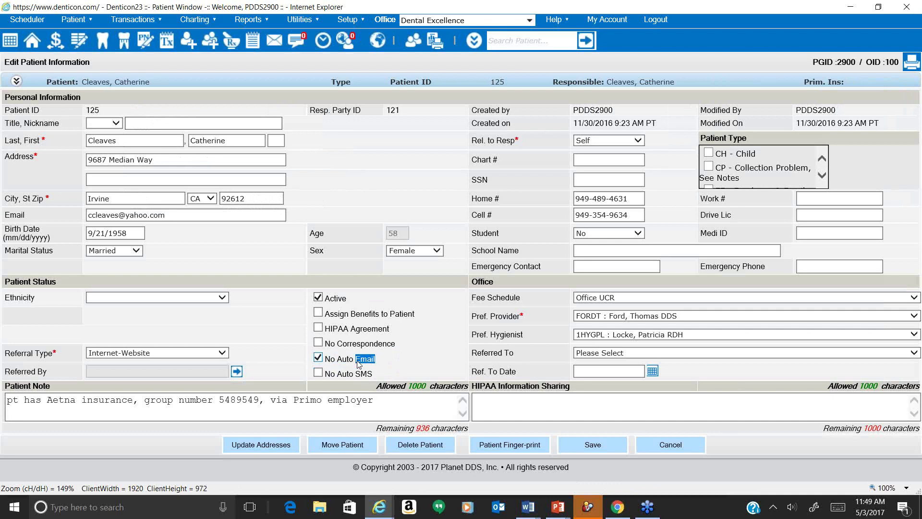
pyautogui.click(359, 363)
pyautogui.moveTo(373, 372); pyautogui.dragTo(347, 357)
pyautogui.click(688, 453)
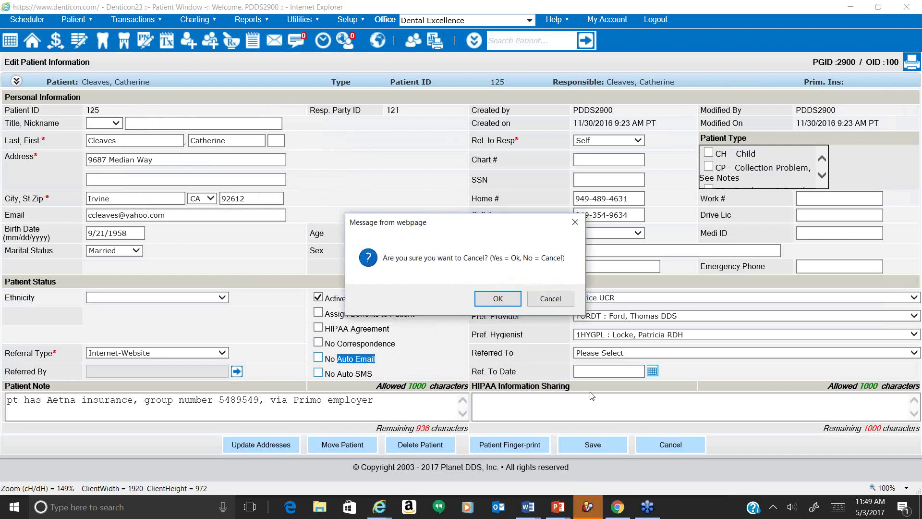
pyautogui.click(498, 297)
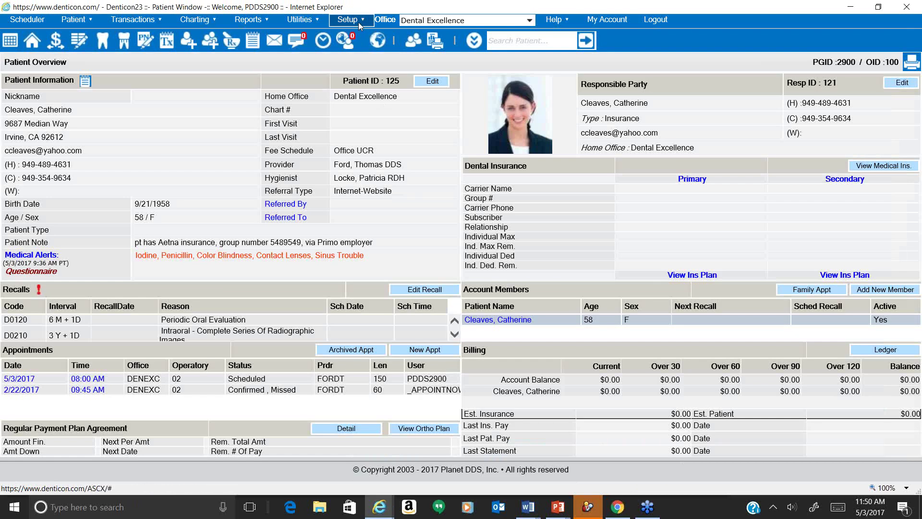
# Open Setup > Account Info and review the Appointment E-Card option set to Yes.
pyautogui.click(358, 22)
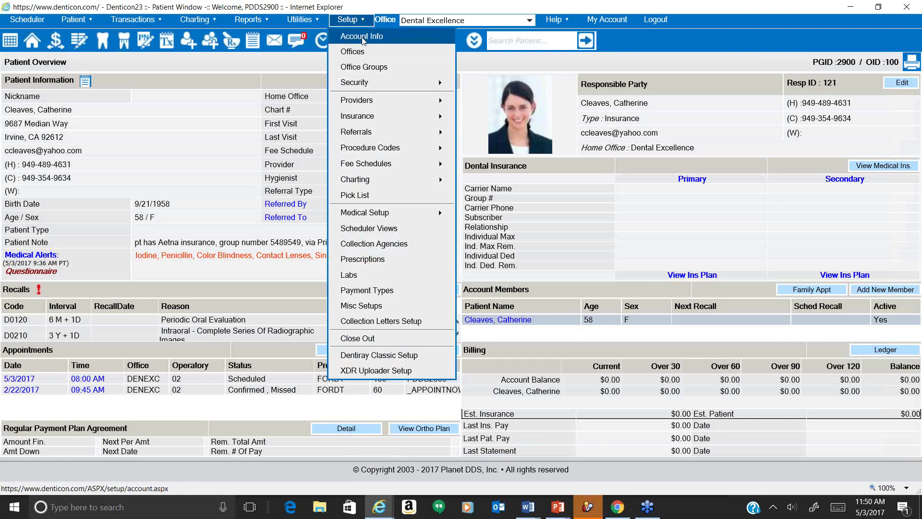
pyautogui.click(362, 39)
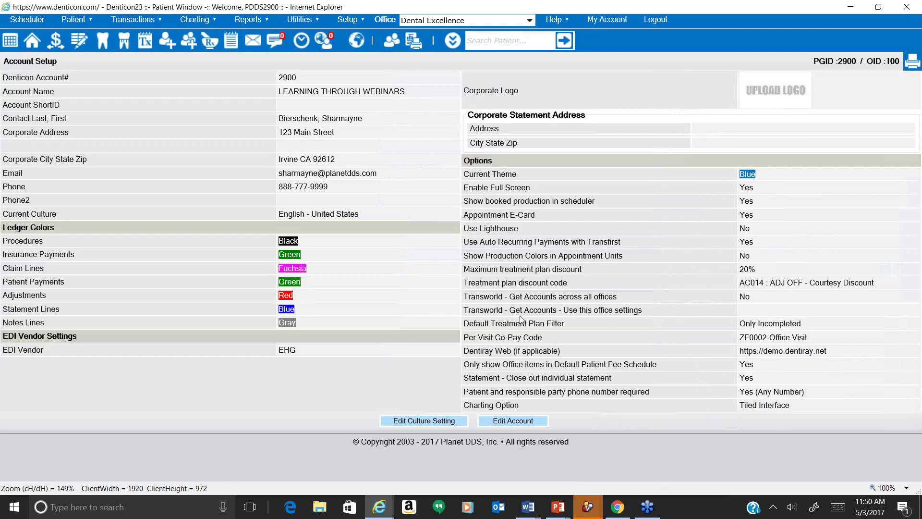
pyautogui.moveTo(536, 215); pyautogui.dragTo(484, 209)
pyautogui.doubleClick(745, 216)
pyautogui.moveTo(537, 216); pyautogui.dragTo(466, 220)
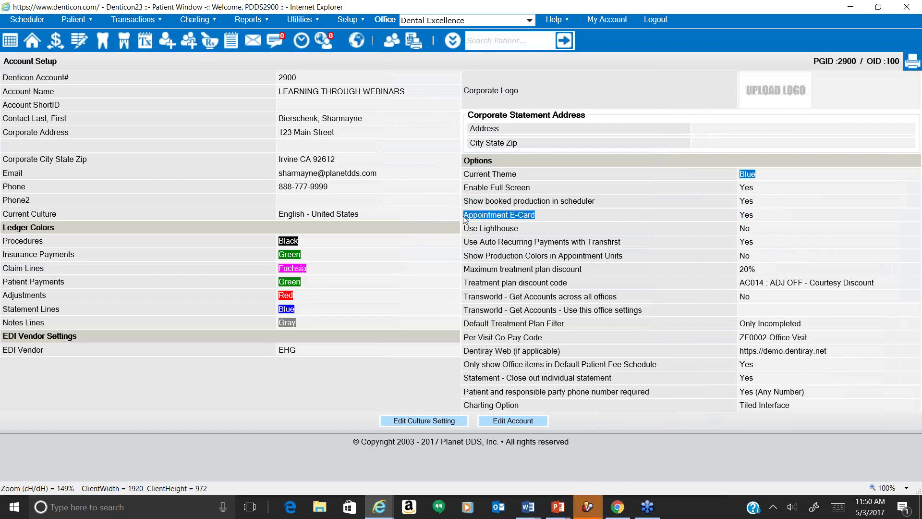
pyautogui.click(347, 20)
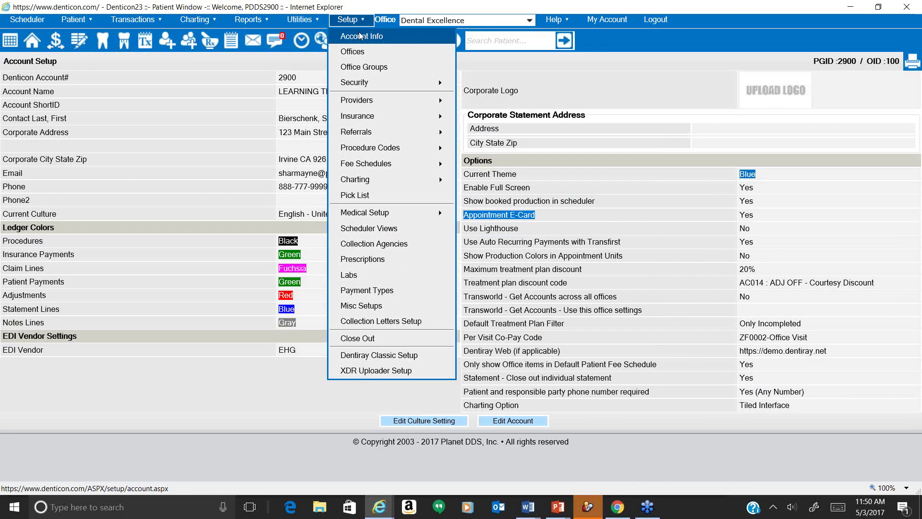
pyautogui.click(360, 36)
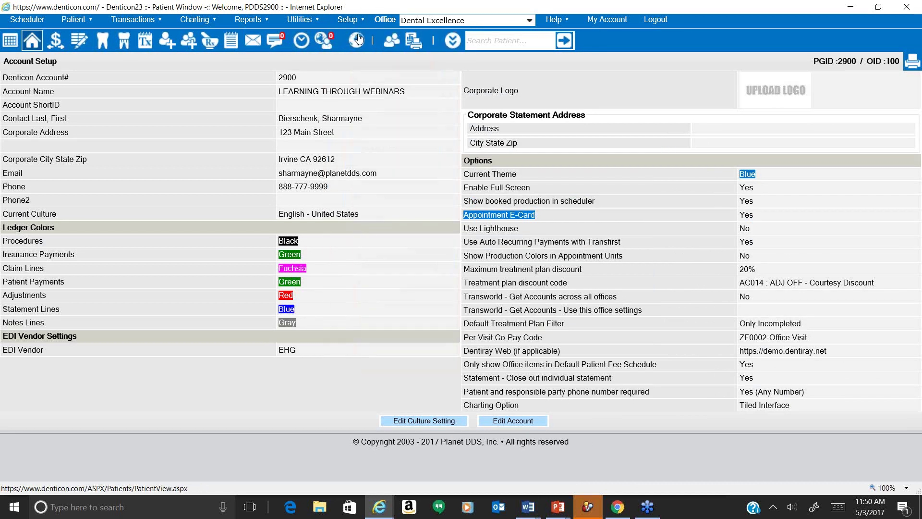
# Return to the patient overview and open the Letters window from the print menu.
pyautogui.click(358, 37)
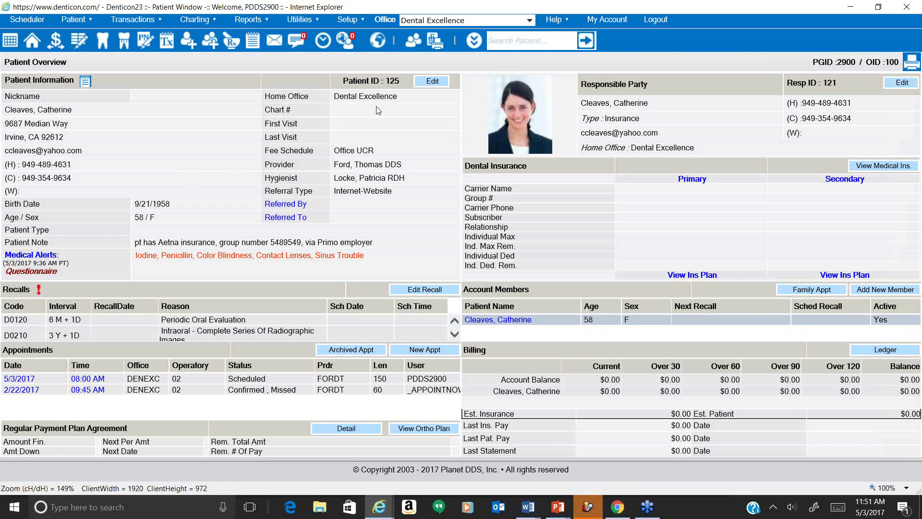
pyautogui.click(436, 46)
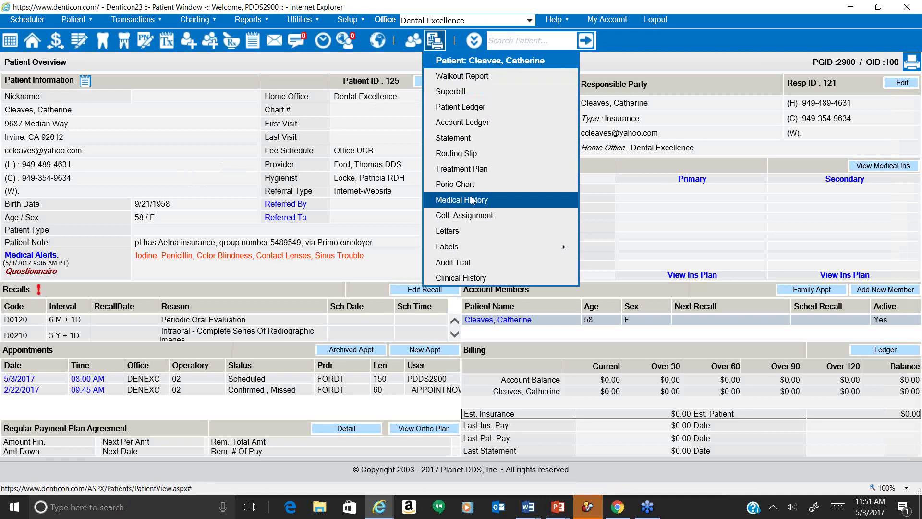
pyautogui.click(447, 230)
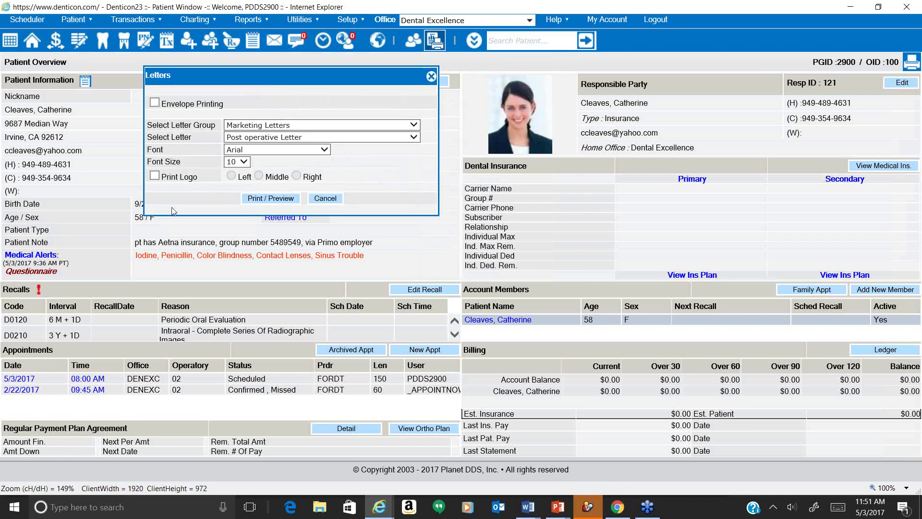
# Turn on Print Logo (Left) and choose the Patient Consent letter group.
pyautogui.click(154, 175)
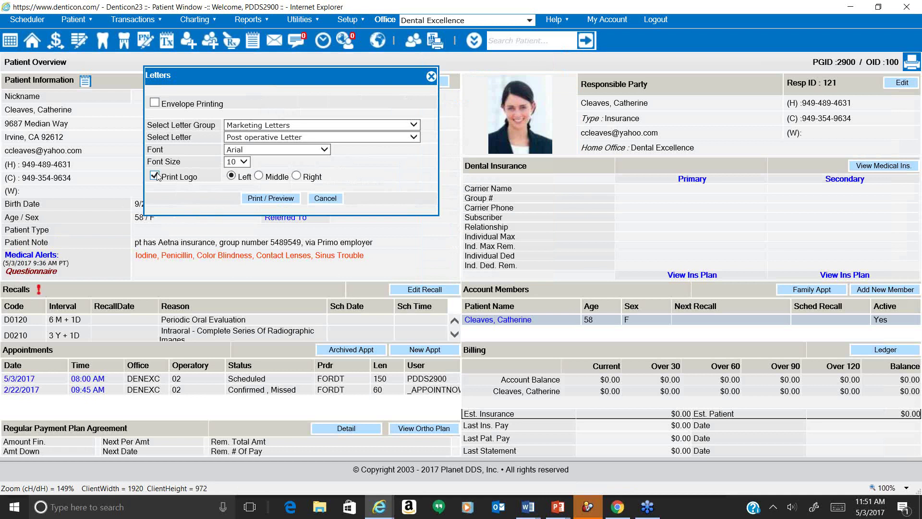
pyautogui.click(302, 127)
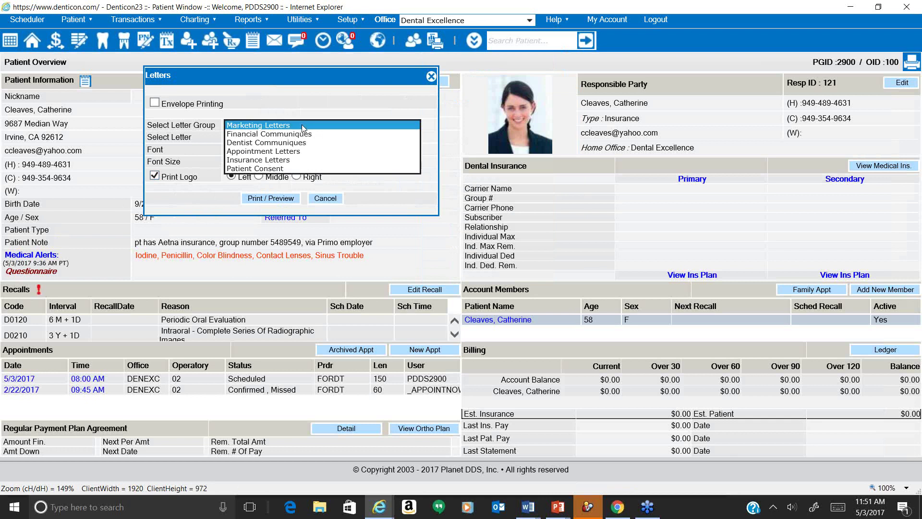
pyautogui.click(302, 125)
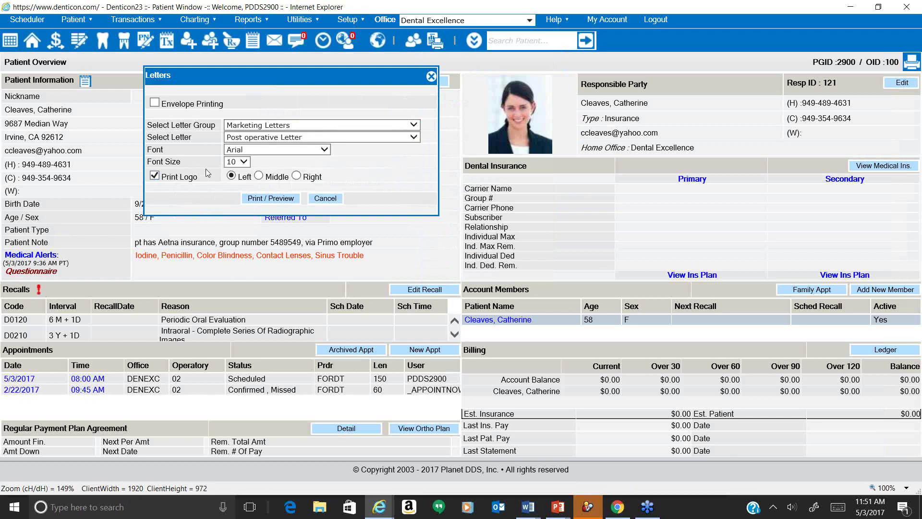
pyautogui.click(262, 126)
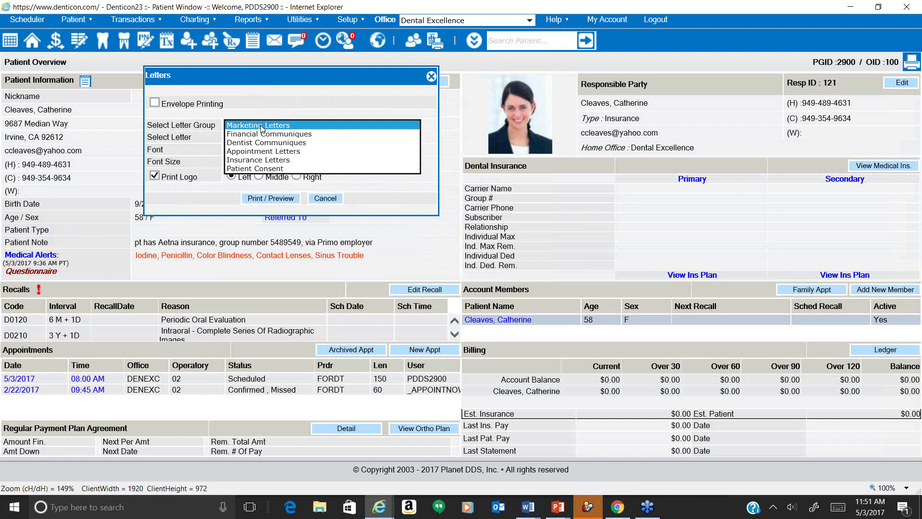
pyautogui.click(266, 168)
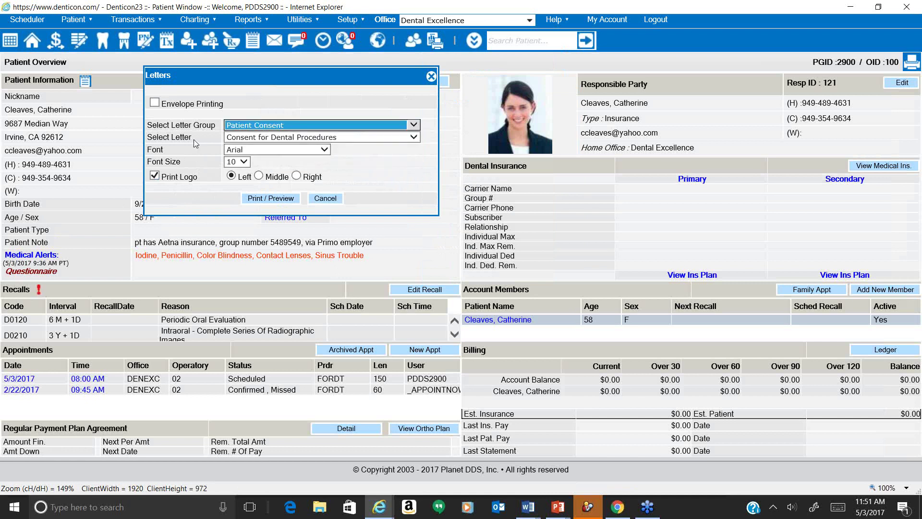
# Fill the consent letter questionnaire with 'test' answers, preview the letter, then close the report.
pyautogui.click(271, 198)
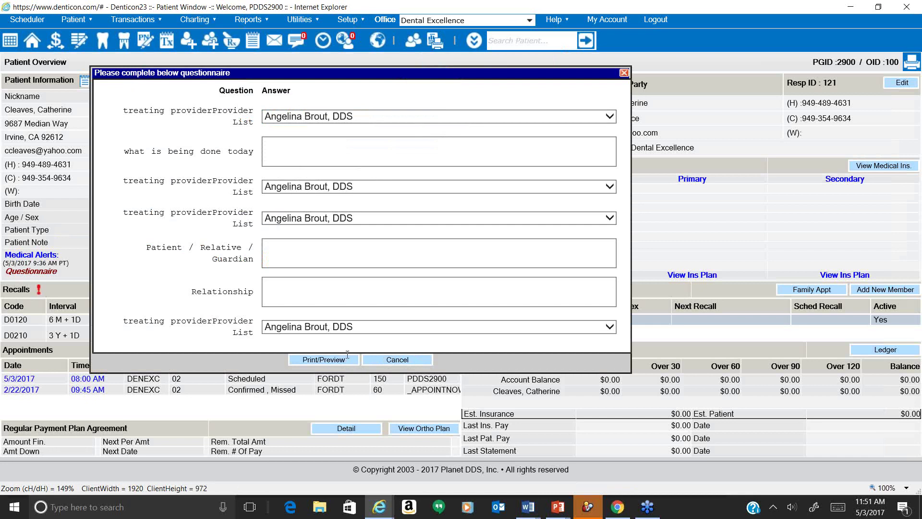
pyautogui.write('test')
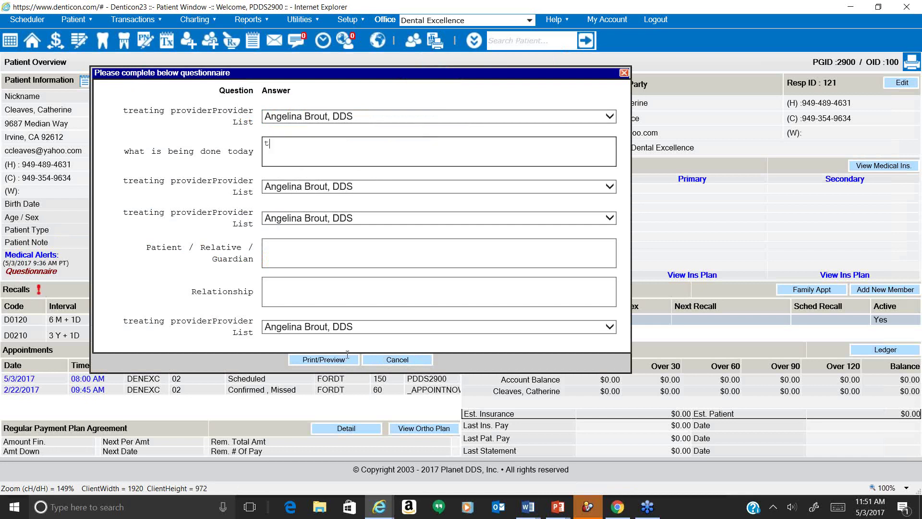
pyautogui.press('Tab')
pyautogui.press('Tab')
pyautogui.press('Tab')
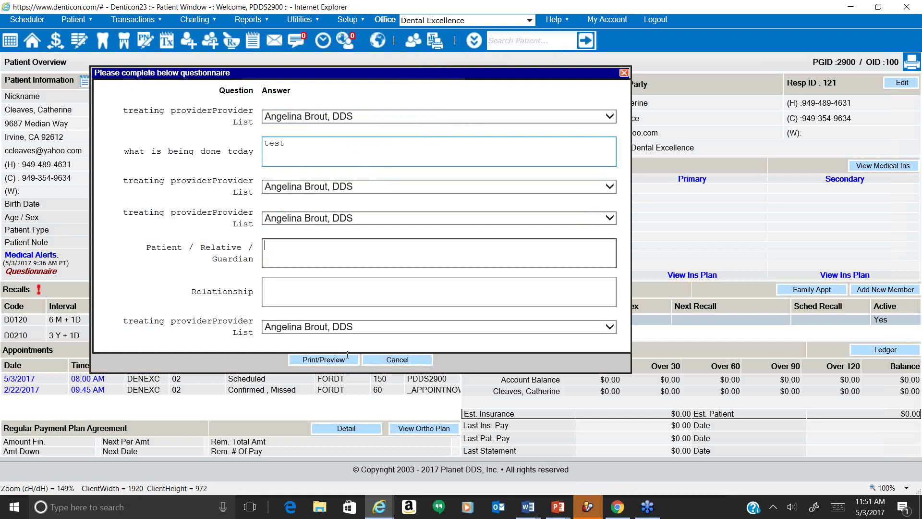
pyautogui.write('test')
pyautogui.press('Tab')
pyautogui.press('Tab')
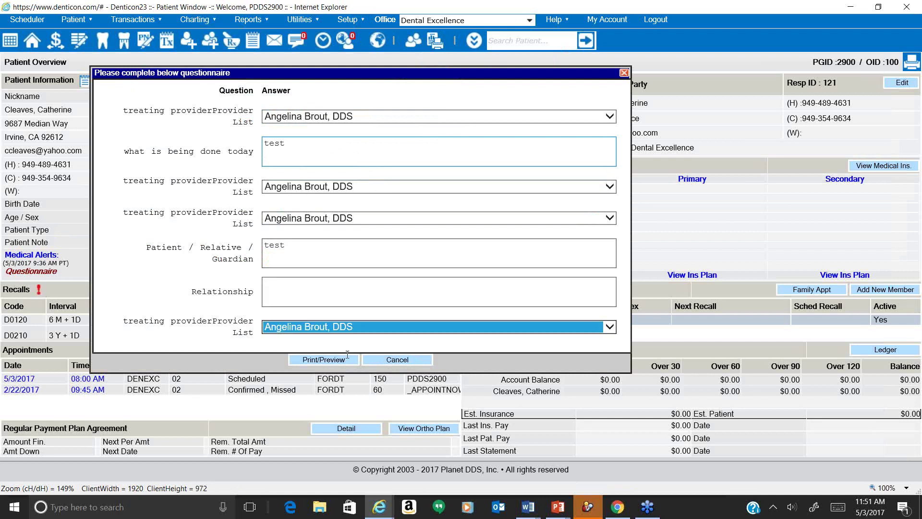
pyautogui.hotkey('shift', 'Tab')
pyautogui.write('test')
pyautogui.press('BackSpace')
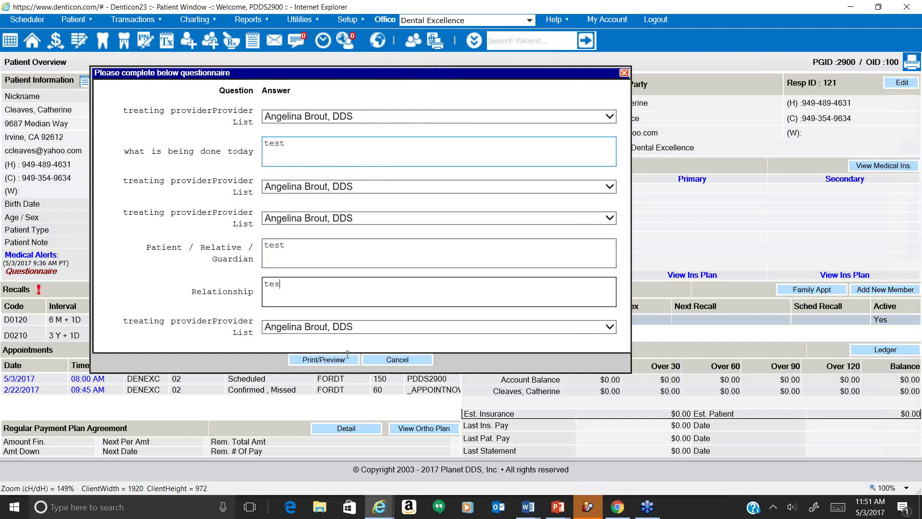
pyautogui.write('t')
pyautogui.click(331, 360)
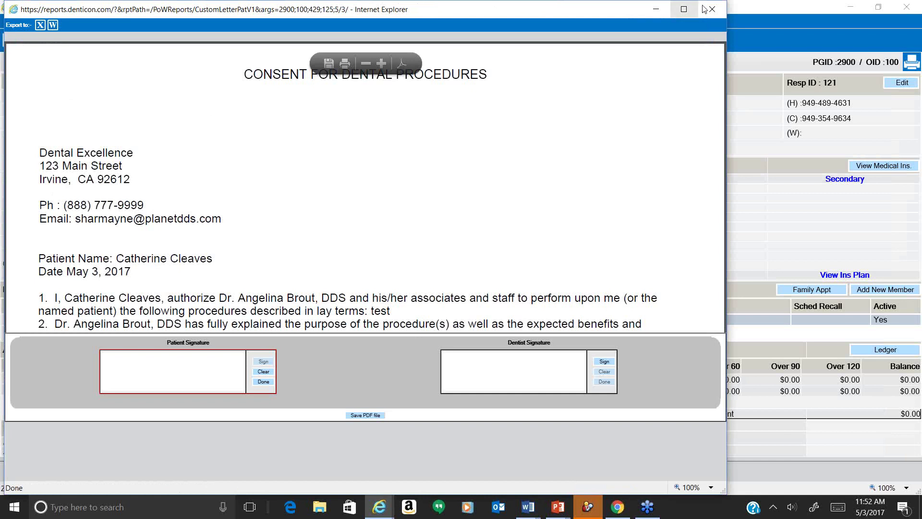
pyautogui.click(712, 10)
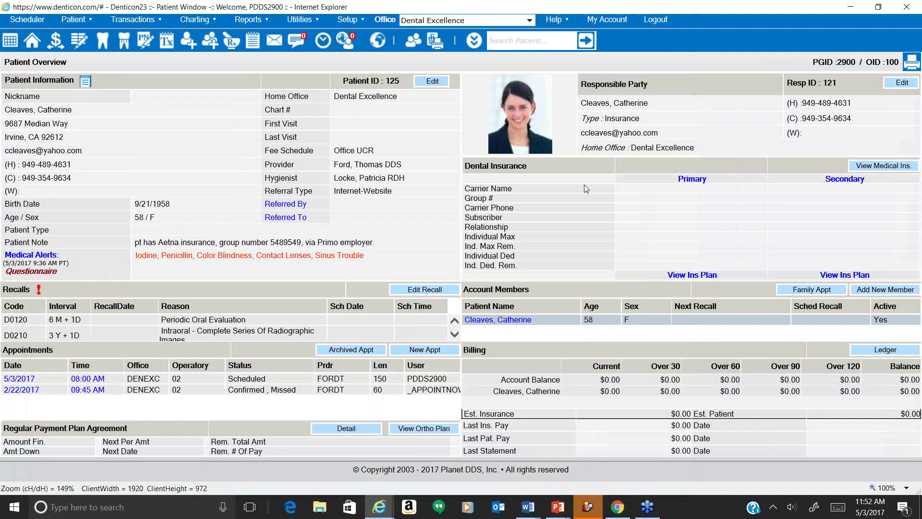
# Open the patient's Medical Alerts and enter edit mode to reach the 5/3/2017 history signatures.
pyautogui.click(53, 255)
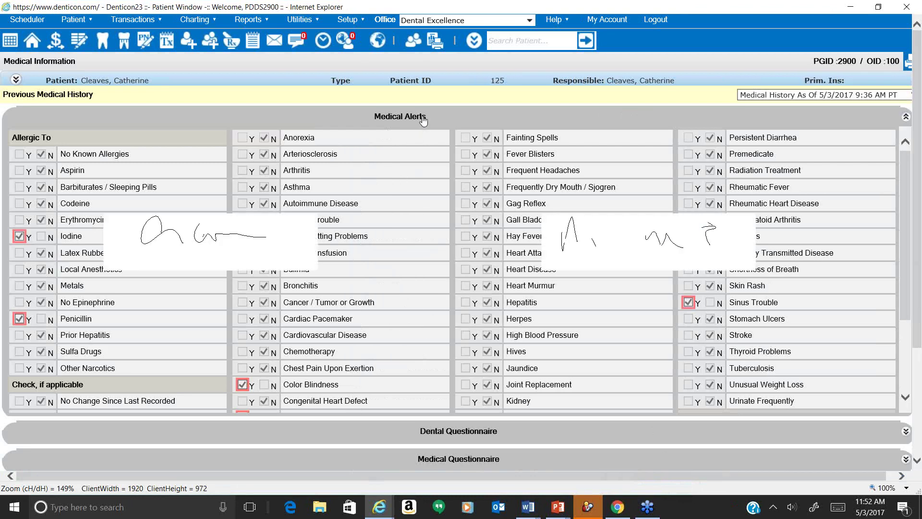
pyautogui.click(420, 126)
pyautogui.click(408, 310)
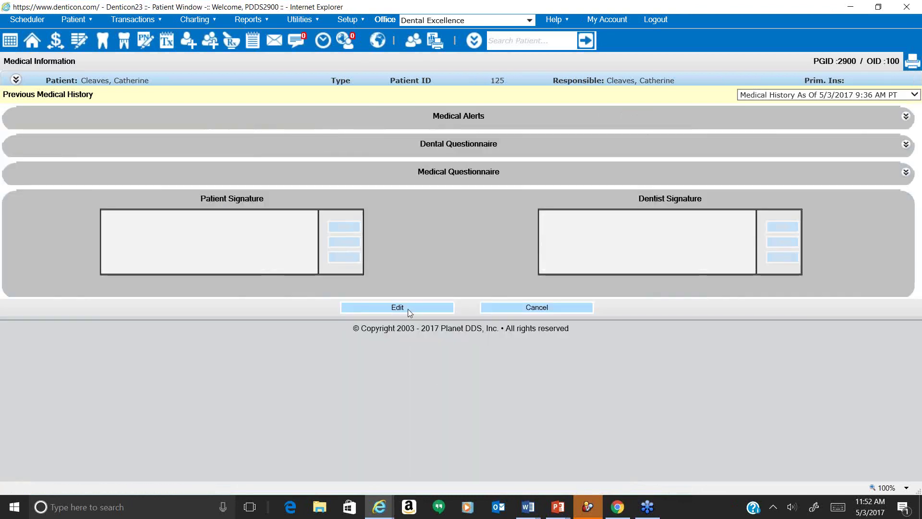
pyautogui.scroll(-2, 274, 300)
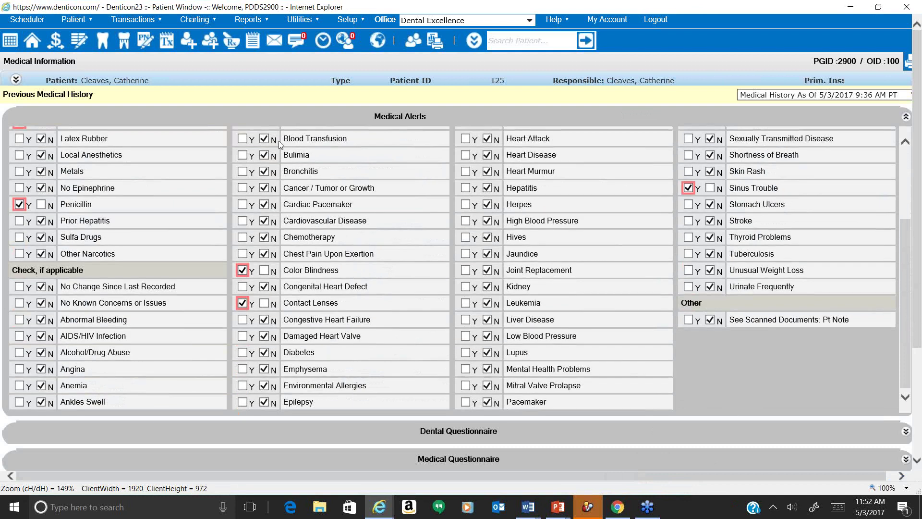
pyautogui.click(288, 119)
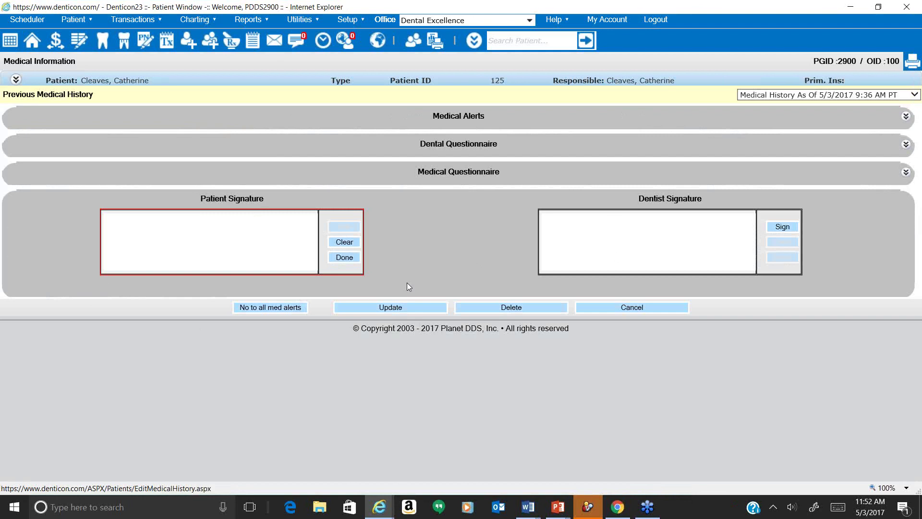
# Leave medical history editing, collapse the alerts checklist, and open the Reports menu.
pyautogui.click(428, 298)
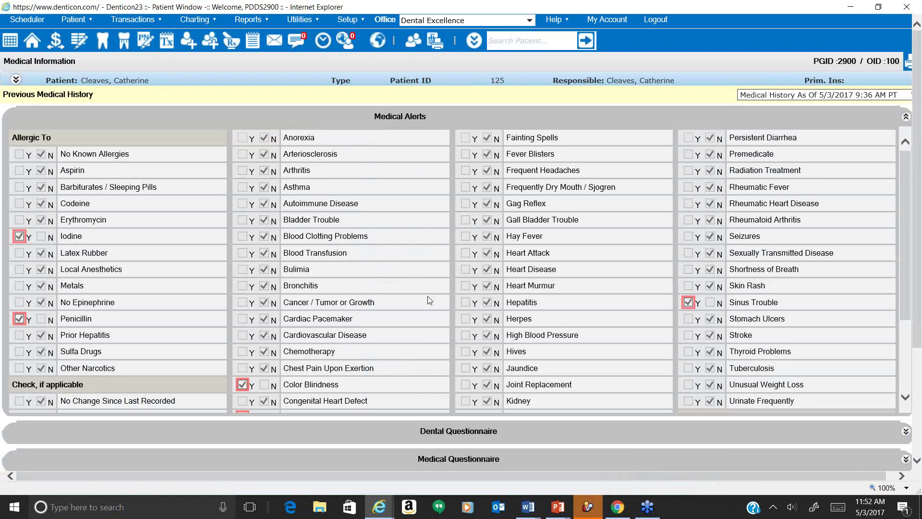
pyautogui.click(533, 123)
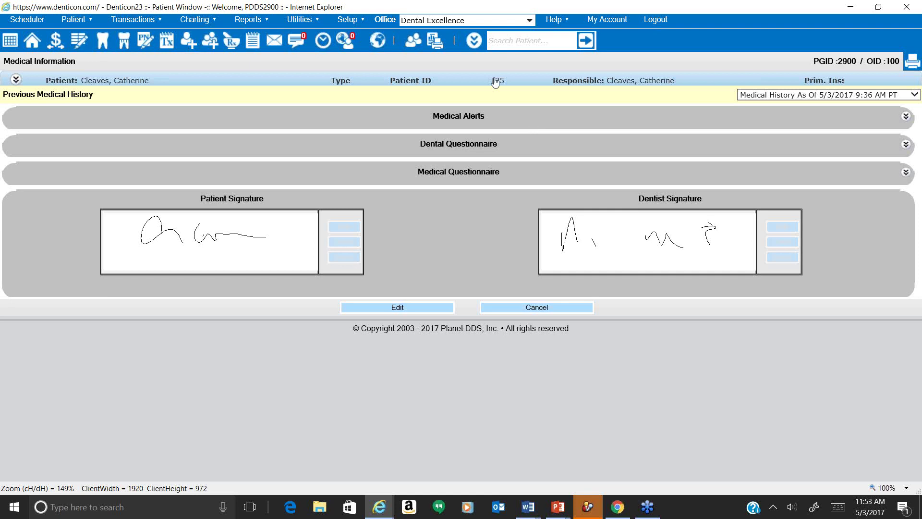
pyautogui.click(255, 21)
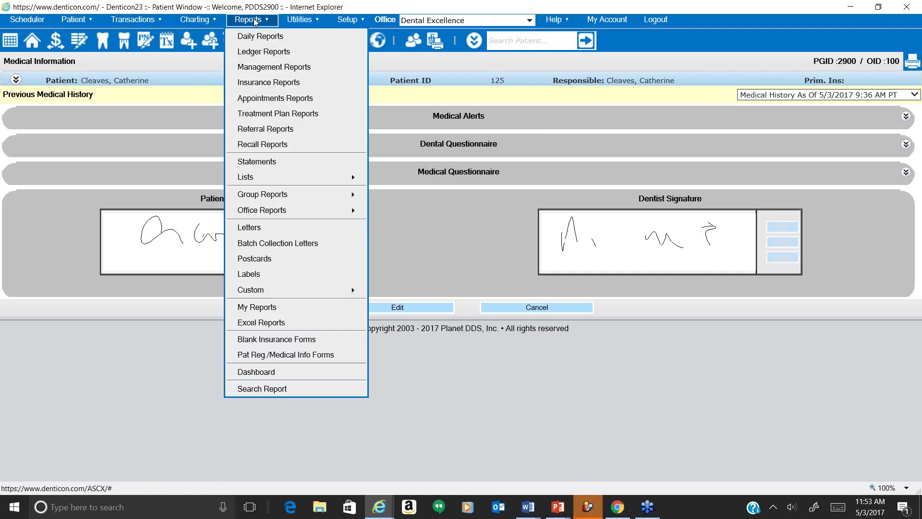
# Open Custom Letter setup, filter the letters to Financial Communiques, and add a new letter.
pyautogui.moveTo(320, 290)
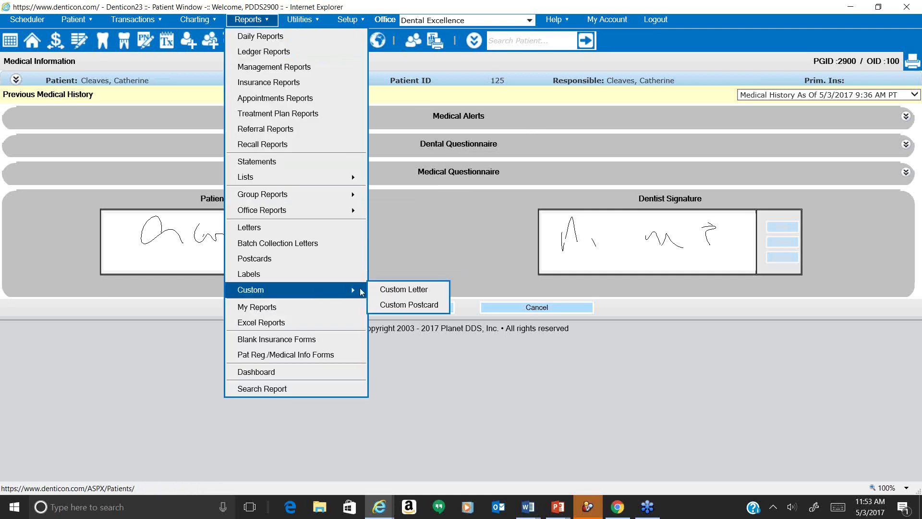
pyautogui.click(379, 289)
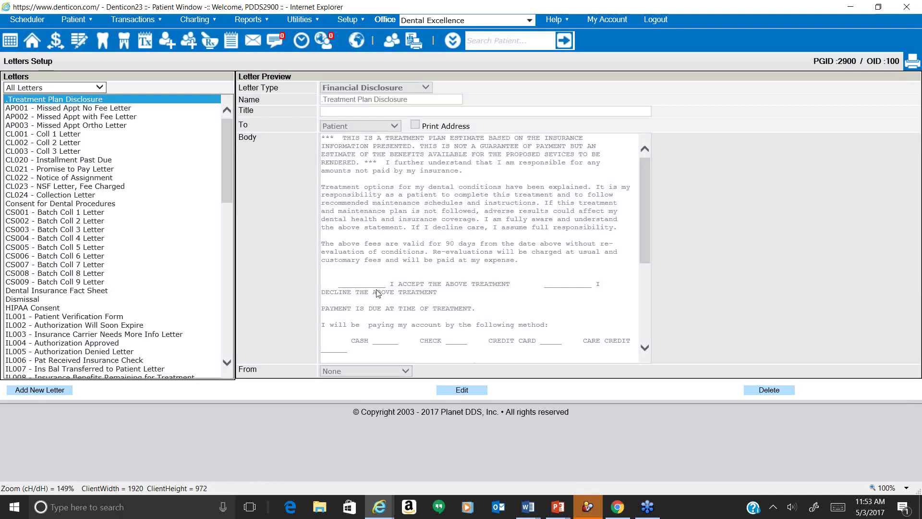
pyautogui.click(100, 89)
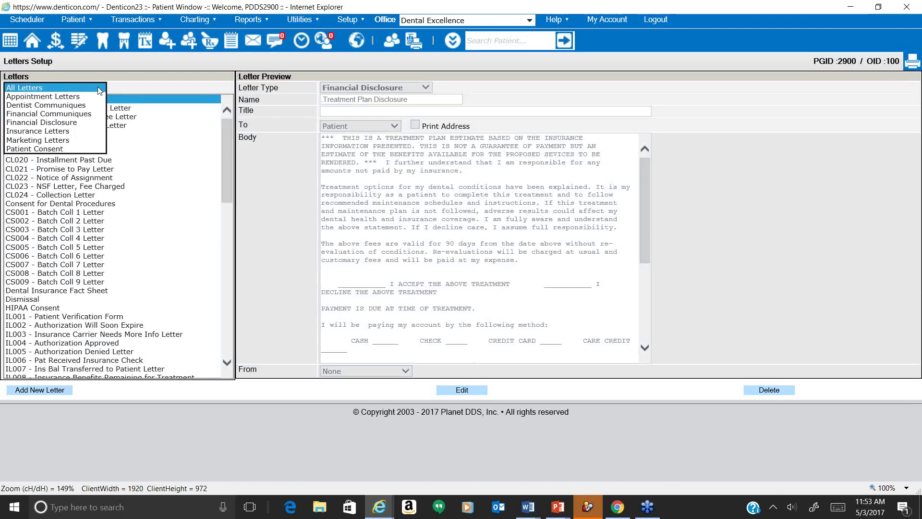
pyautogui.click(87, 113)
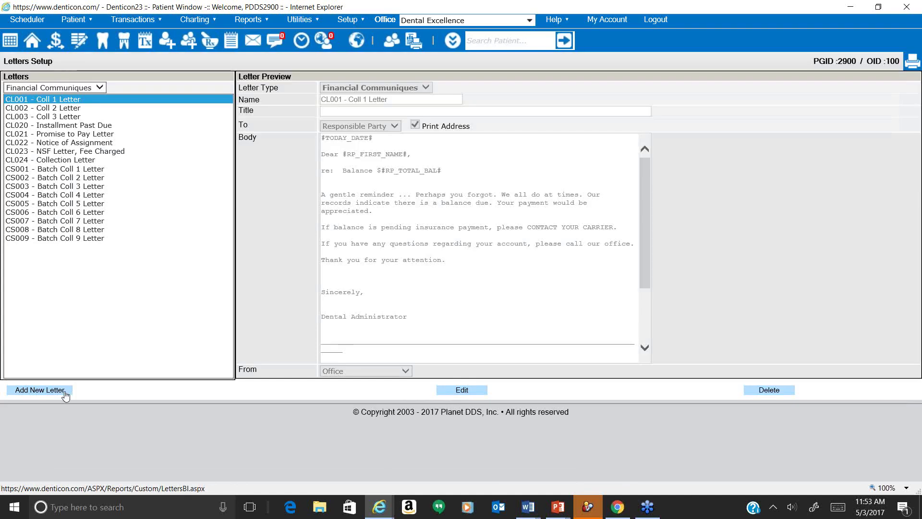
pyautogui.click(65, 391)
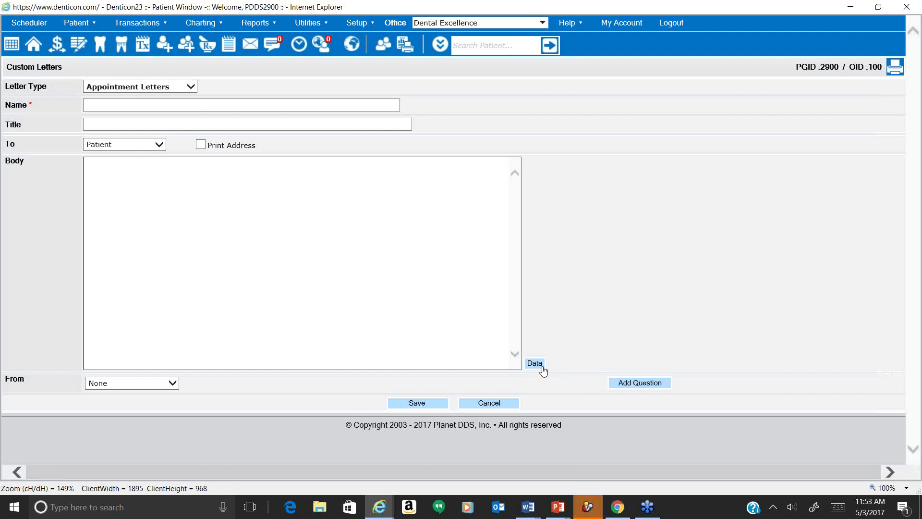
# Set the new custom letter's type to Financial Communiques.
pyautogui.click(540, 367)
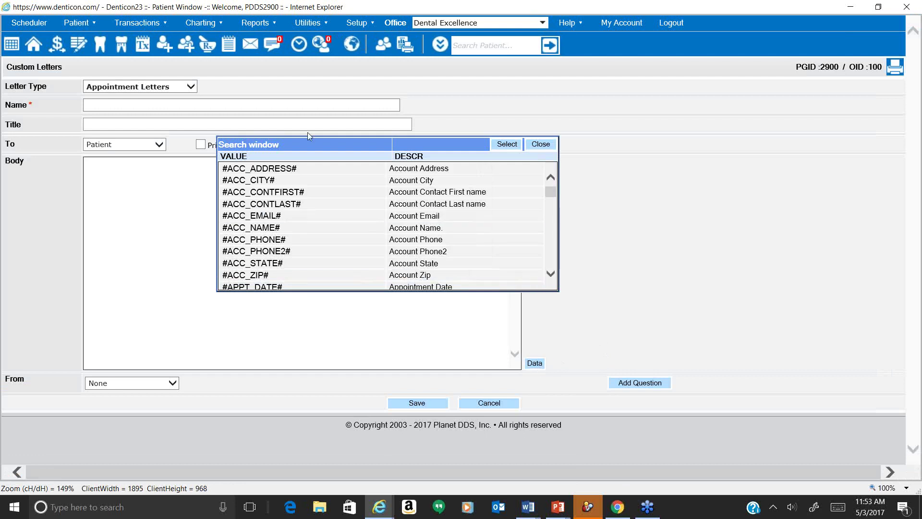
pyautogui.click(191, 83)
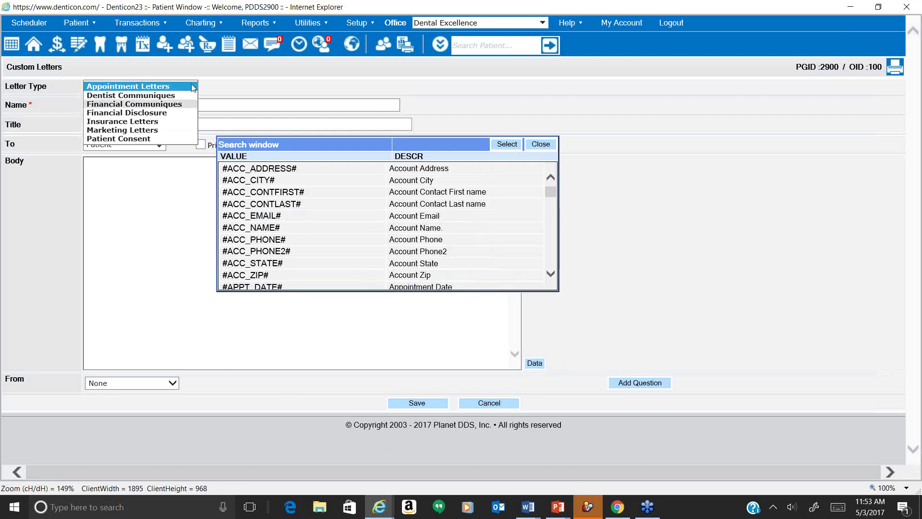
pyautogui.click(181, 106)
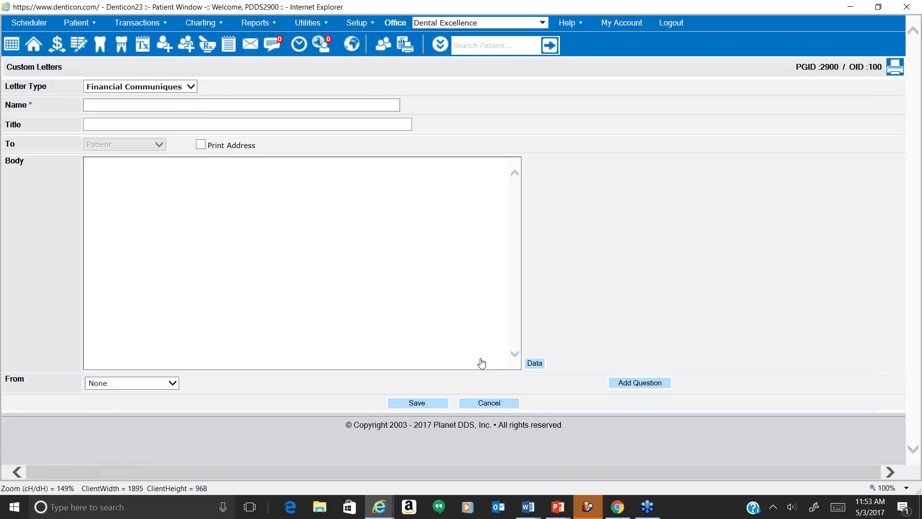
pyautogui.click(190, 87)
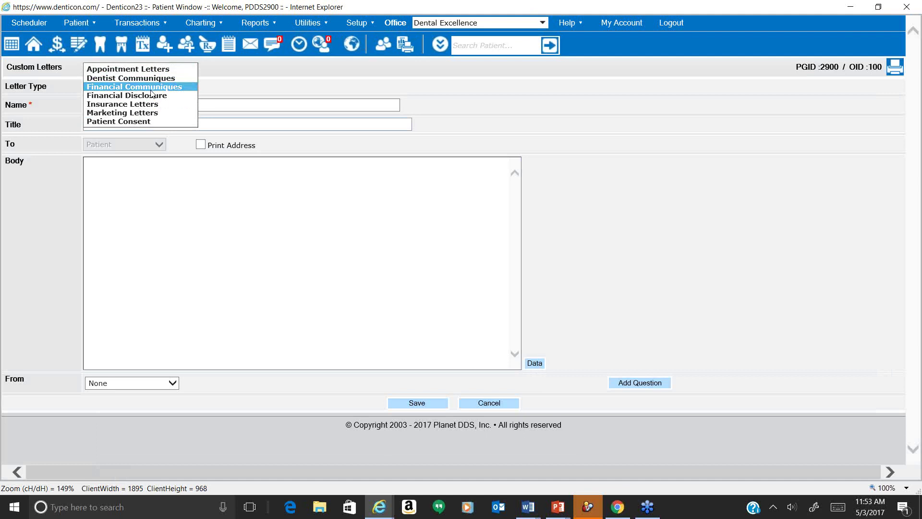
# Open the Data search window and scroll through the available merge data fields.
pyautogui.click(534, 363)
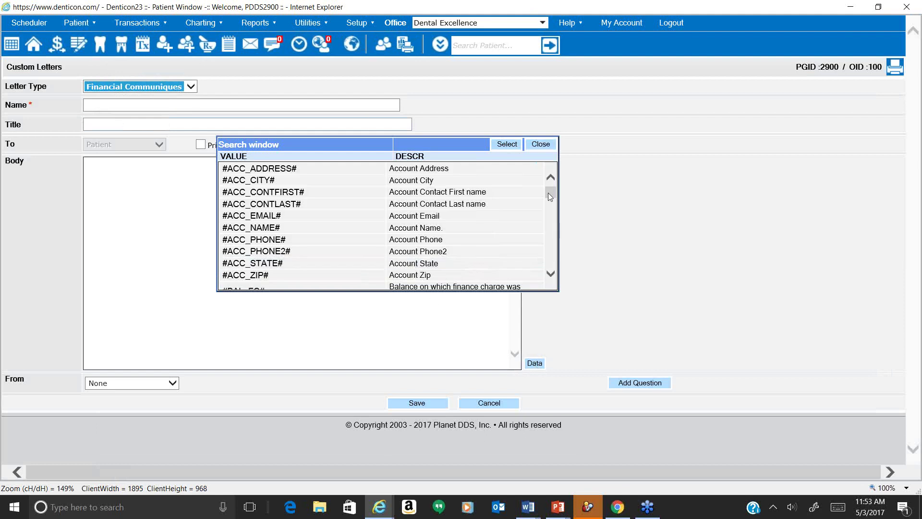
pyautogui.moveTo(549, 193); pyautogui.dragTo(549, 199)
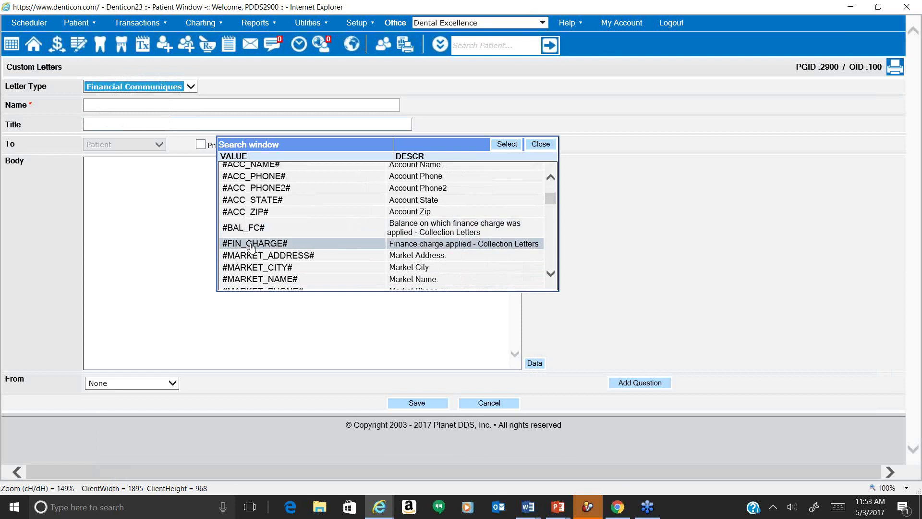
pyautogui.scroll(-3, 255, 247)
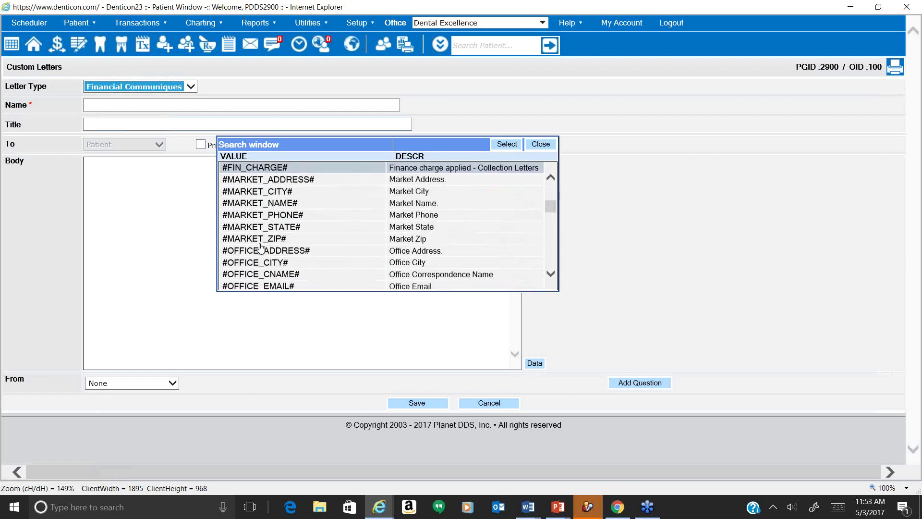
pyautogui.scroll(-7, 261, 247)
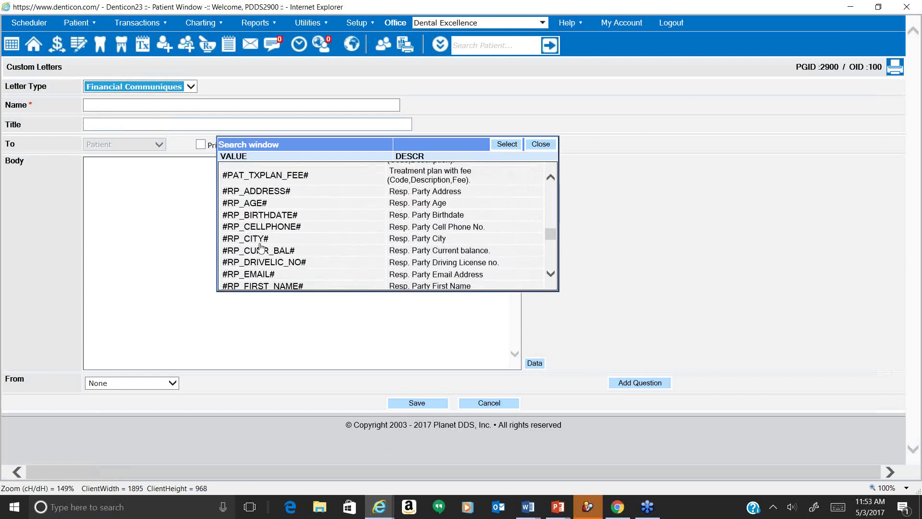
pyautogui.scroll(-6, 260, 248)
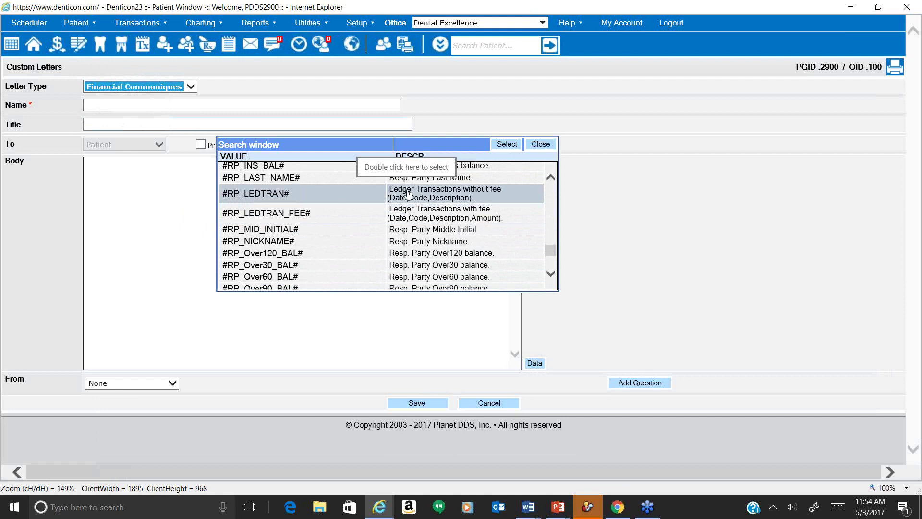
pyautogui.scroll(-1, 413, 237)
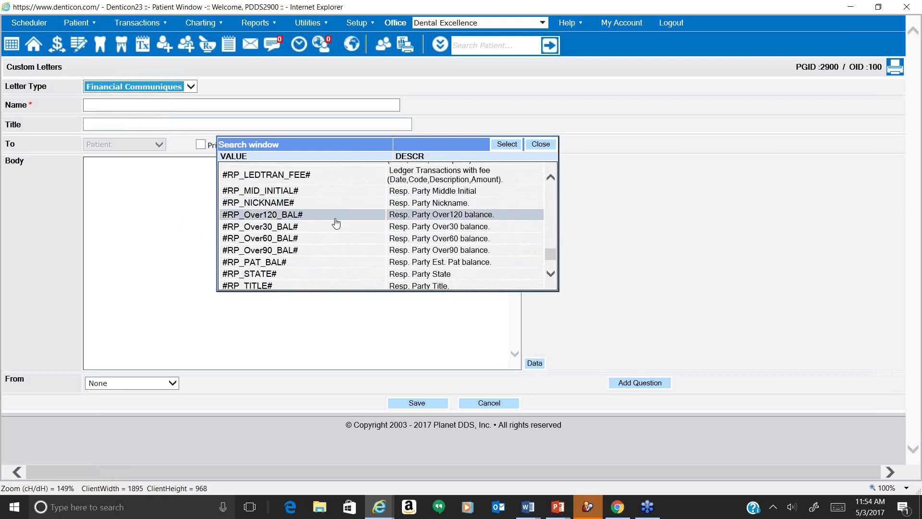
pyautogui.scroll(-1, 337, 251)
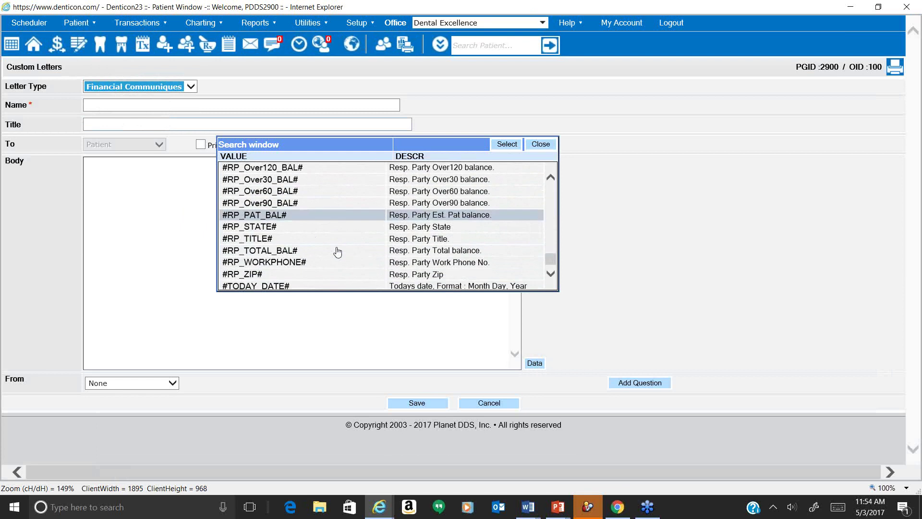
pyautogui.scroll(2, 338, 251)
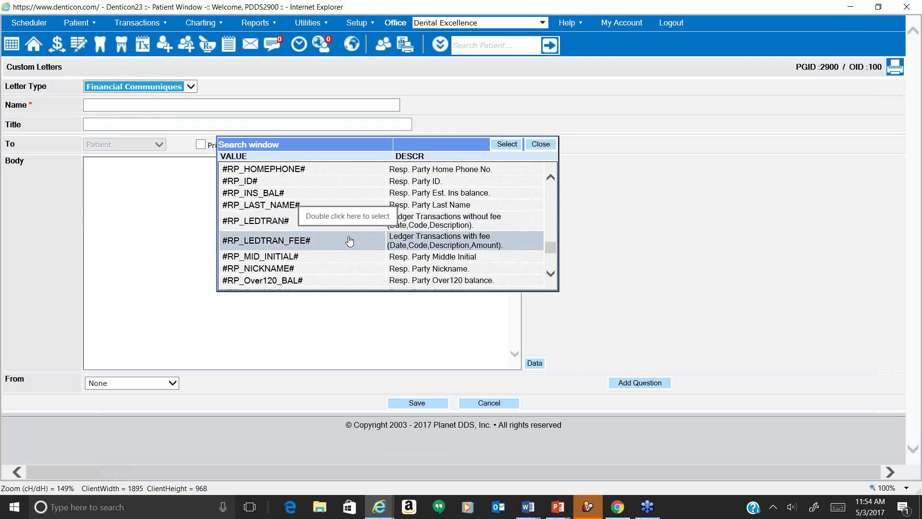
pyautogui.scroll(3, 352, 222)
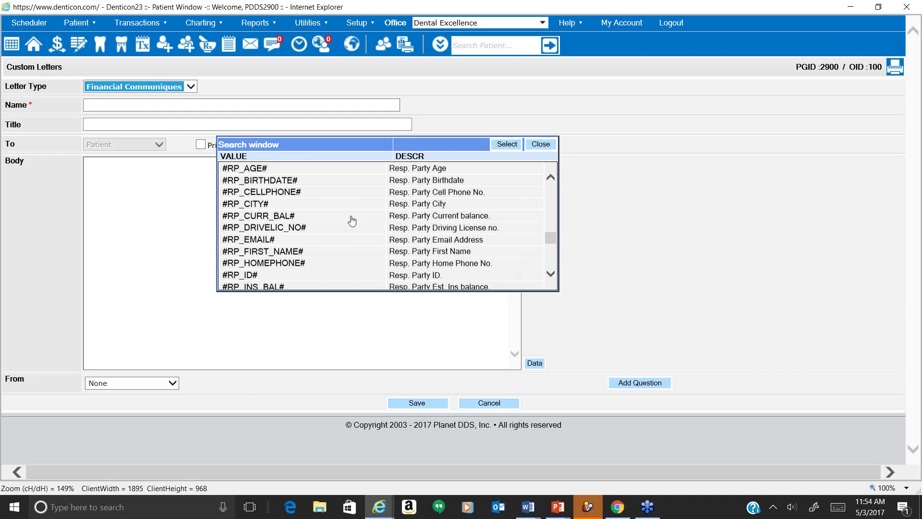
pyautogui.scroll(3, 351, 221)
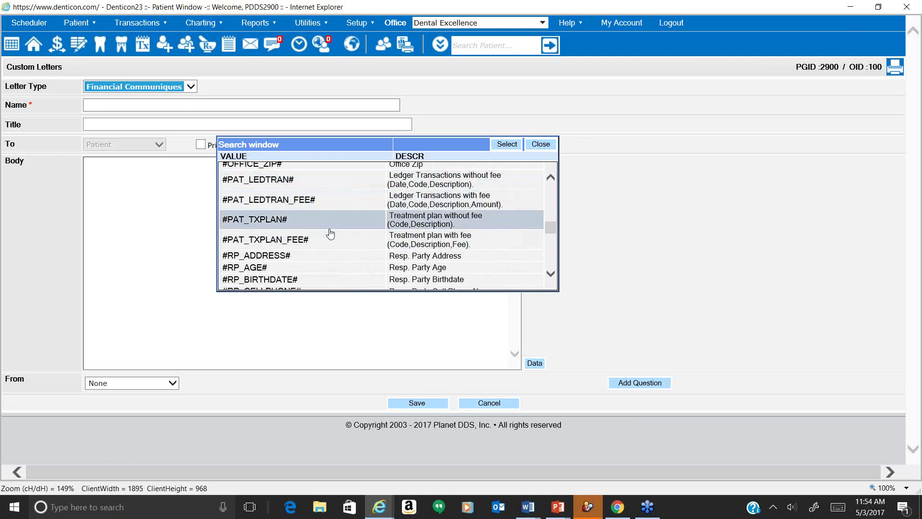
pyautogui.click(106, 86)
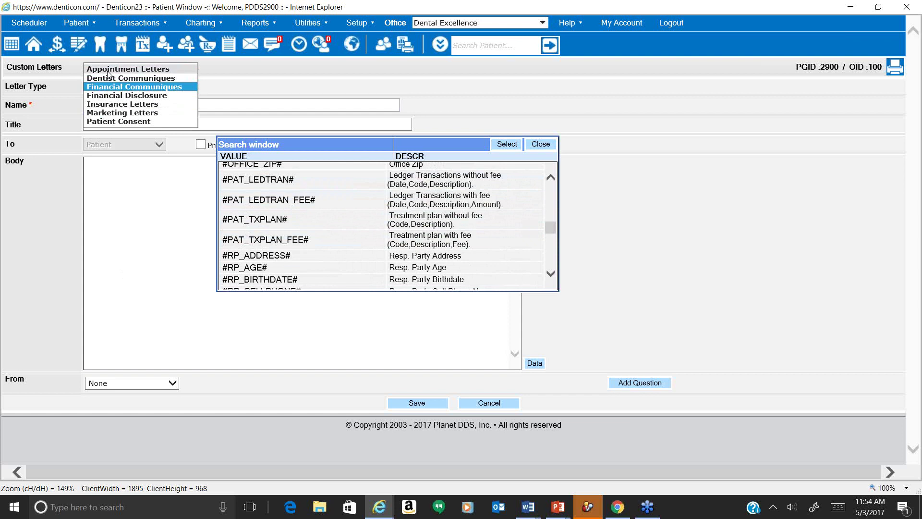
pyautogui.click(109, 70)
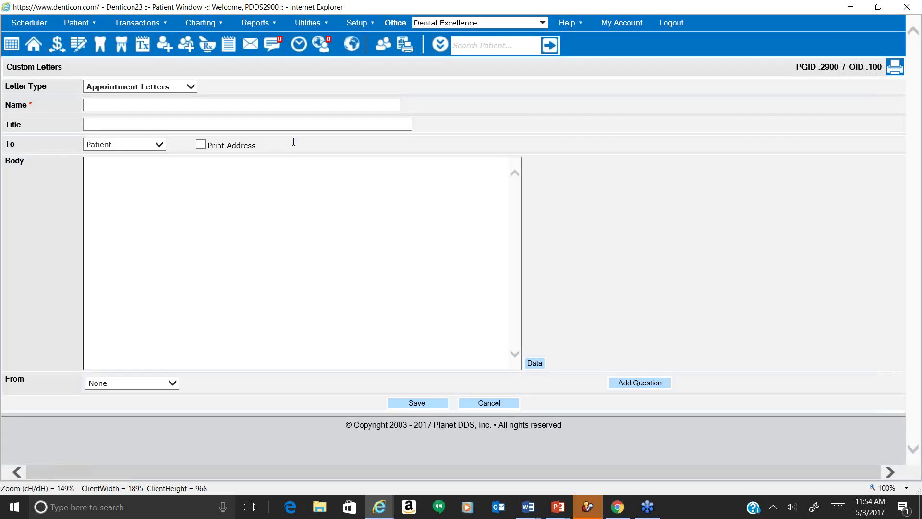
pyautogui.click(534, 363)
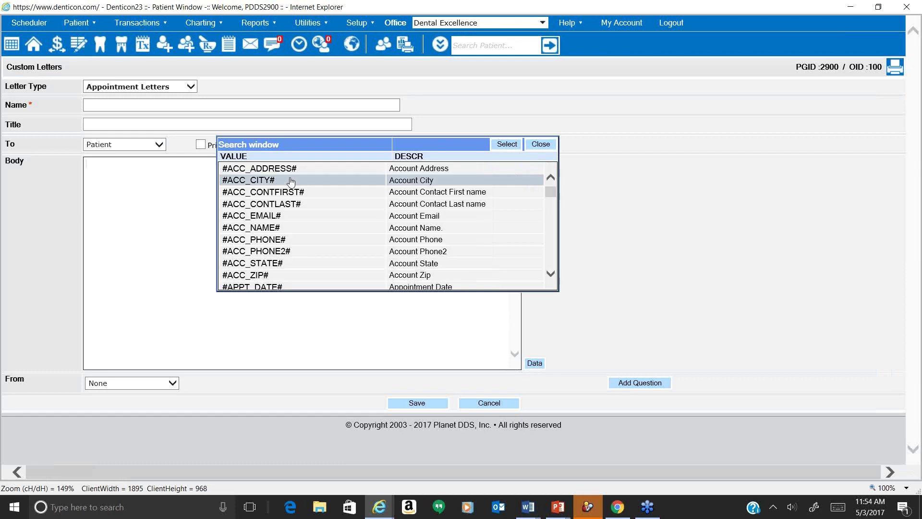
pyautogui.scroll(-6, 298, 204)
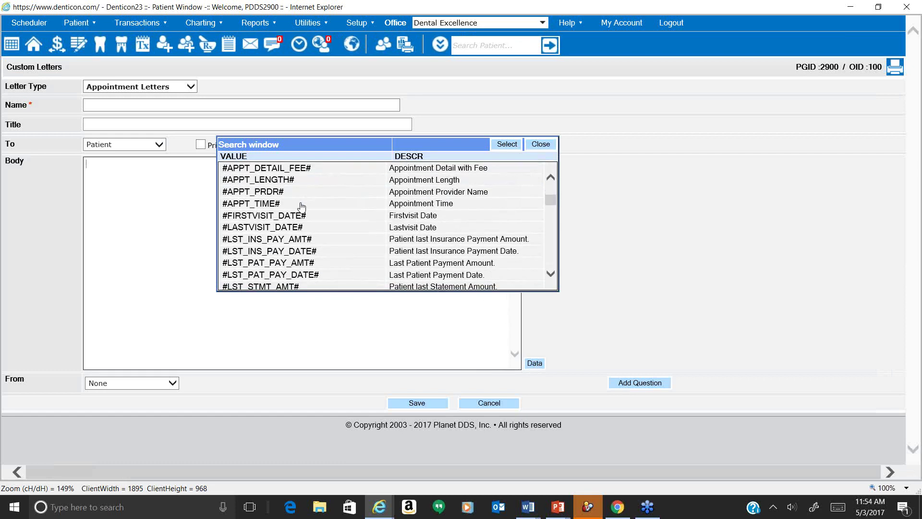
pyautogui.scroll(-6, 301, 207)
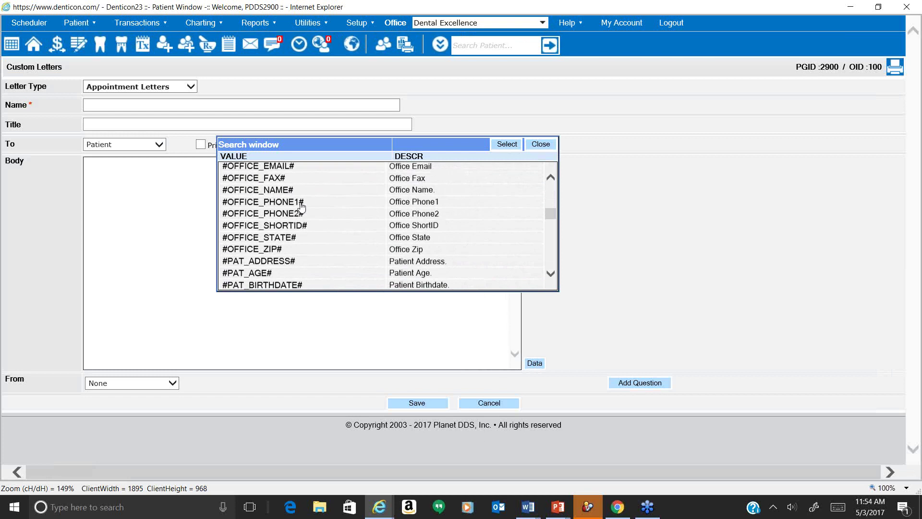
pyautogui.scroll(-6, 302, 207)
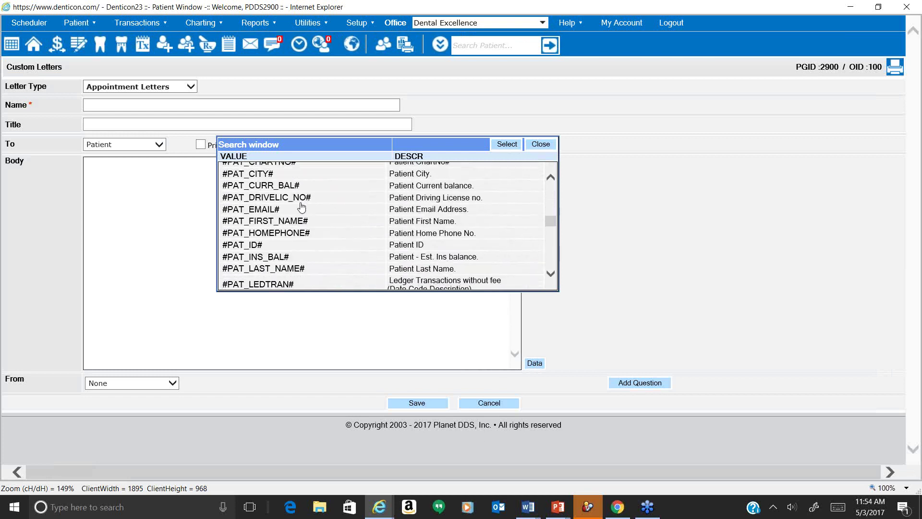
pyautogui.scroll(-6, 301, 206)
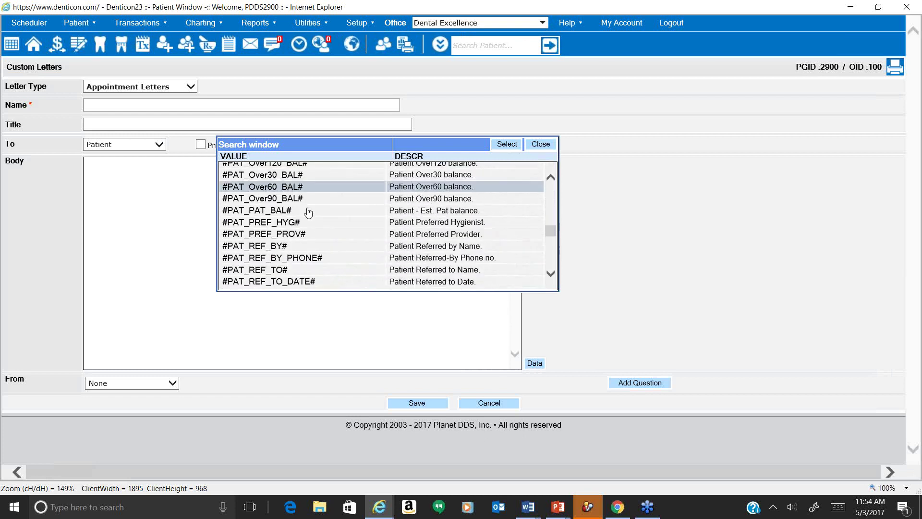
pyautogui.scroll(-1, 308, 211)
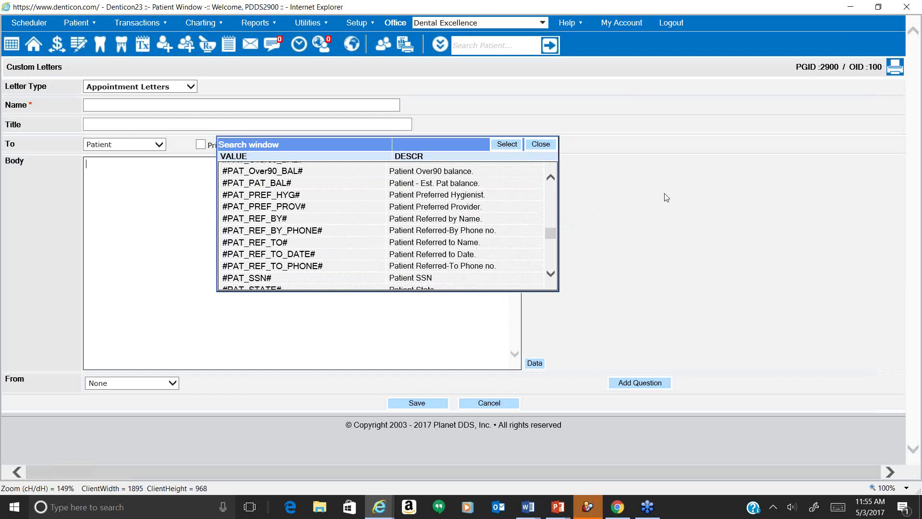
pyautogui.click(541, 144)
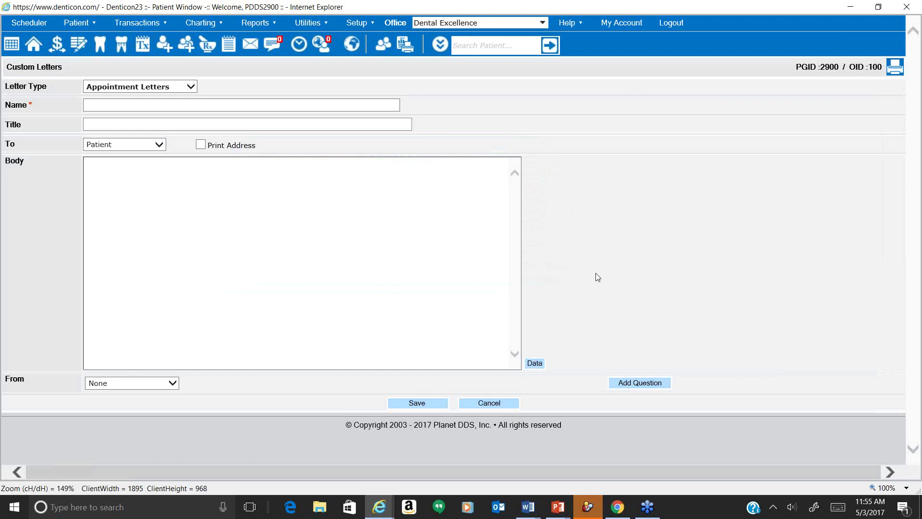
# Go to Help > Help & Support, then launch a new Internet Explorer window from the taskbar.
pyautogui.click(581, 20)
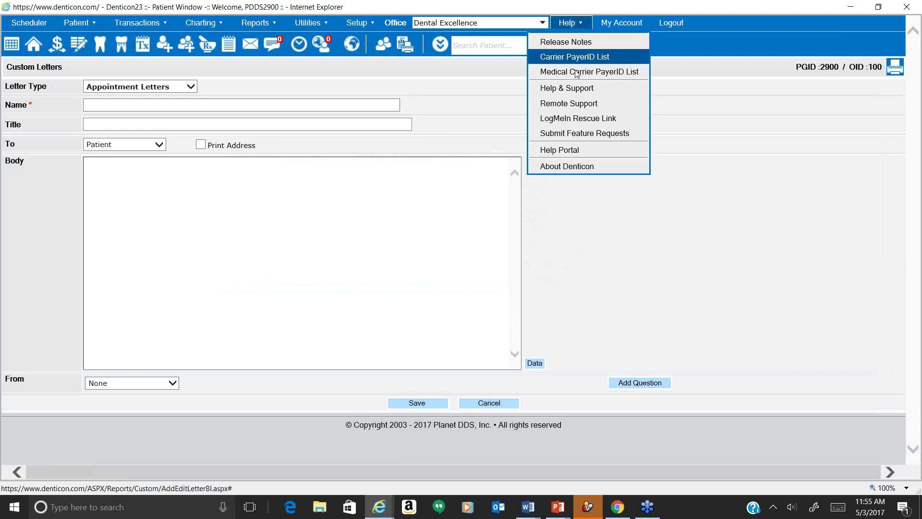
pyautogui.click(574, 89)
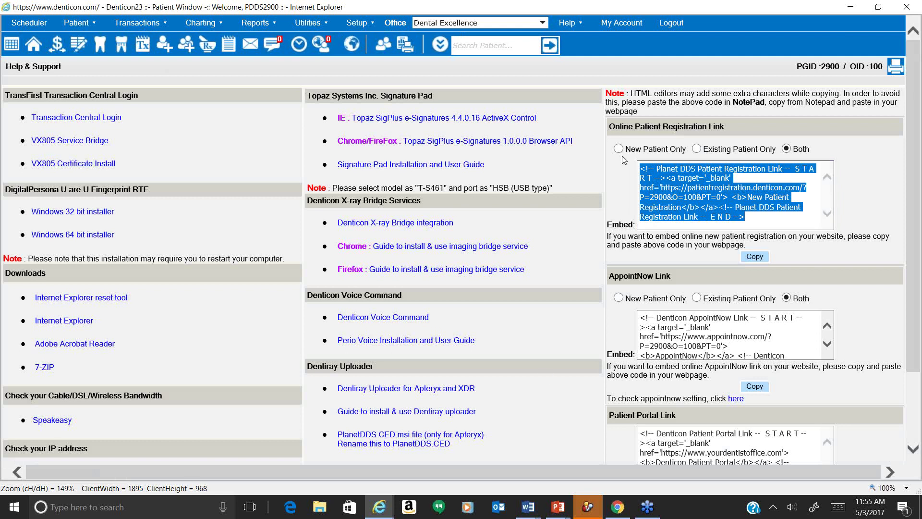
pyautogui.click(380, 506)
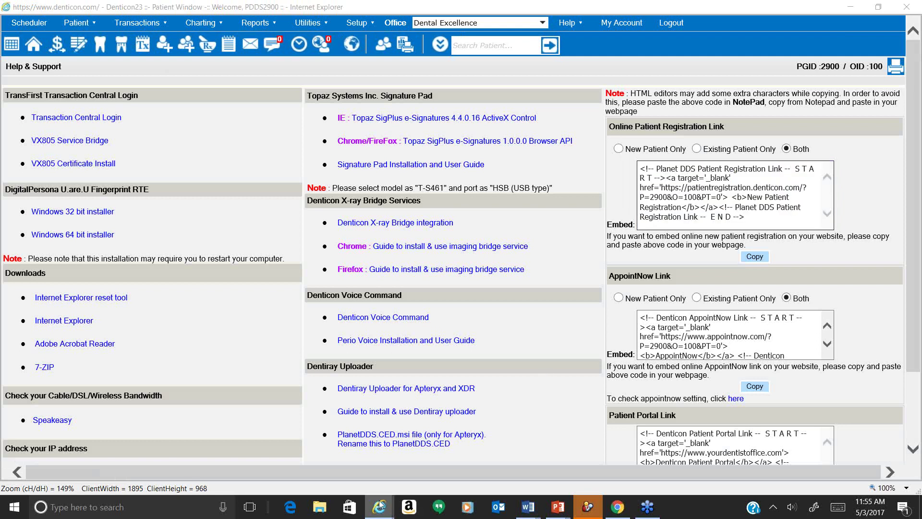
pyautogui.rightClick(380, 506)
pyautogui.click(377, 444)
# Paste the registration embed code into the address bar, trim it to the bare URL, and load it.
pyautogui.click(119, 25)
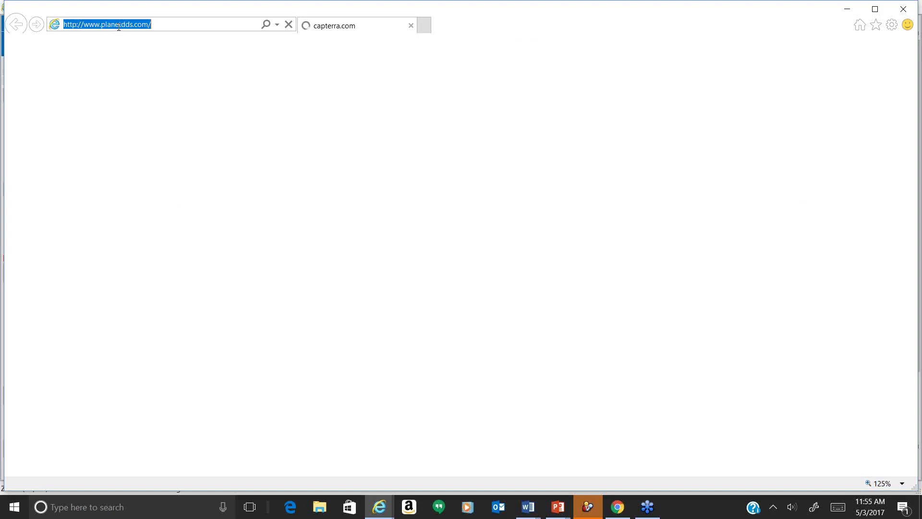
pyautogui.hotkey('ctrl', 'v')
pyautogui.hotkey('shift', 'Left')
pyautogui.hotkey('shift', 'Left')
pyautogui.hotkey('shift', 'Left')
pyautogui.hotkey('shift', 'Left')
pyautogui.hotkey('shift', 'Left')
pyautogui.hotkey('shift', 'Left')
pyautogui.hotkey('shift', 'Left')
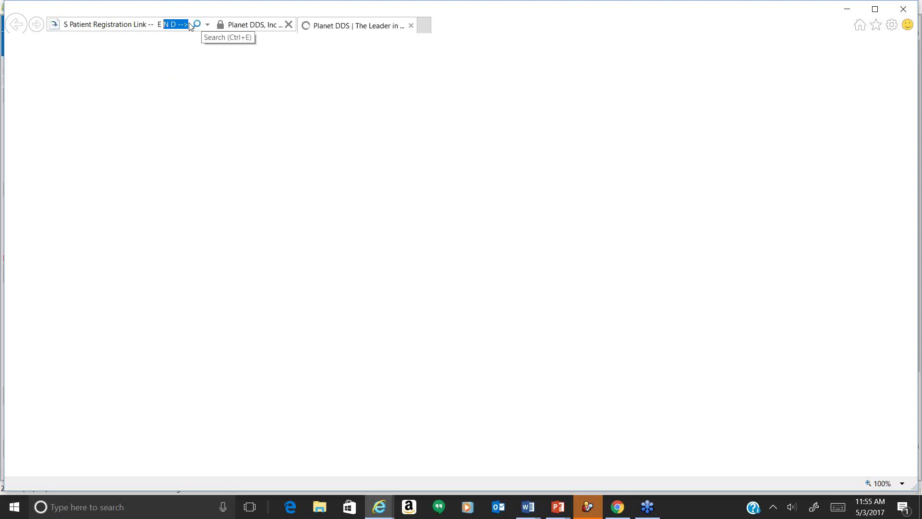
pyautogui.hotkey('ctrl', 'shift', 'Left')
pyautogui.hotkey('ctrl', 'shift', 'Left')
pyautogui.hotkey('ctrl', 'shift', 'Left')
pyautogui.hotkey('ctrl', 'shift', 'Left')
pyautogui.hotkey('ctrl', 'shift', 'Left')
pyautogui.hotkey('ctrl', 'shift', 'Left')
pyautogui.hotkey('ctrl', 'shift', 'Left')
pyautogui.hotkey('ctrl', 'shift', 'Left')
pyautogui.hotkey('ctrl', 'shift', 'Left')
pyautogui.hotkey('ctrl', 'shift', 'Left')
pyautogui.hotkey('ctrl', 'shift', 'Left')
pyautogui.hotkey('ctrl', 'shift', 'Left')
pyautogui.hotkey('ctrl', 'shift', 'Left')
pyautogui.hotkey('ctrl', 'shift', 'Left')
pyautogui.hotkey('ctrl', 'shift', 'Left')
pyautogui.hotkey('ctrl', 'shift', 'Left')
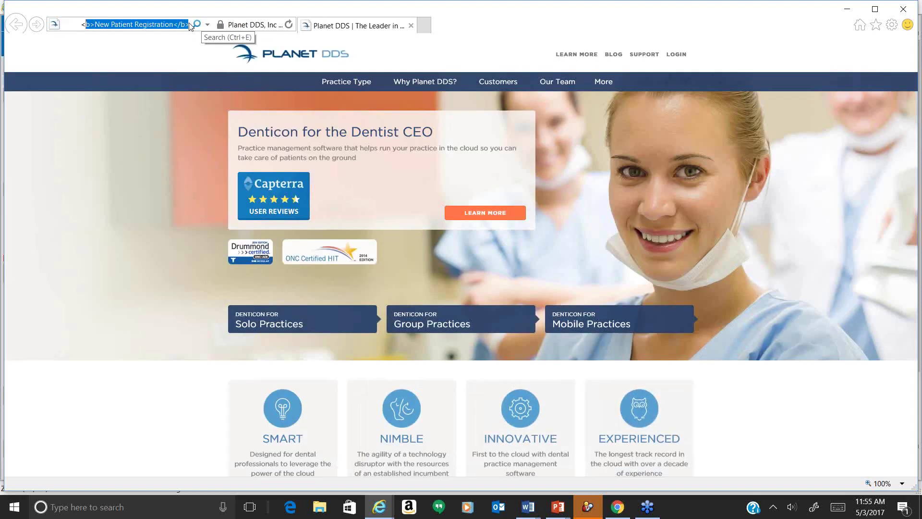
pyautogui.hotkey('ctrl', 'shift', 'Left')
pyautogui.hotkey('ctrl', 'shift', 'Left')
pyautogui.hotkey('ctrl', 'shift', 'Left')
pyautogui.hotkey('shift', 'Right')
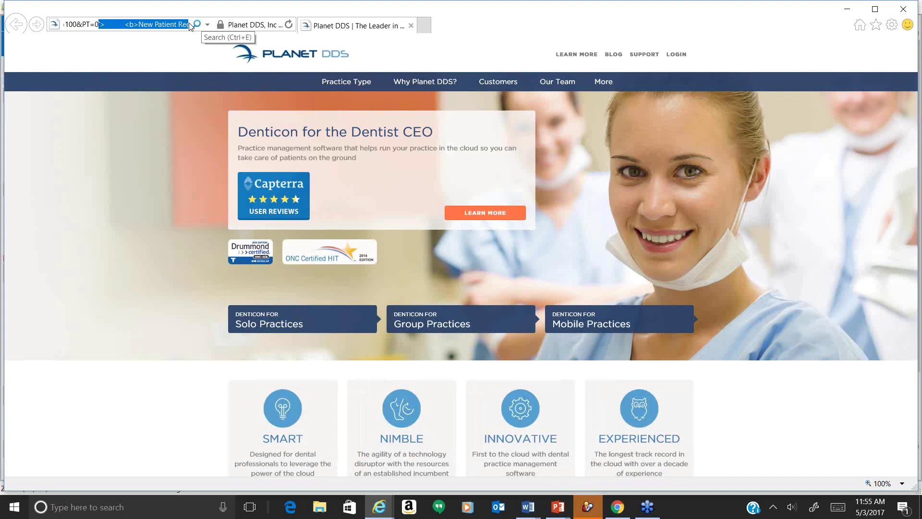
pyautogui.press('Delete')
pyautogui.press('Home')
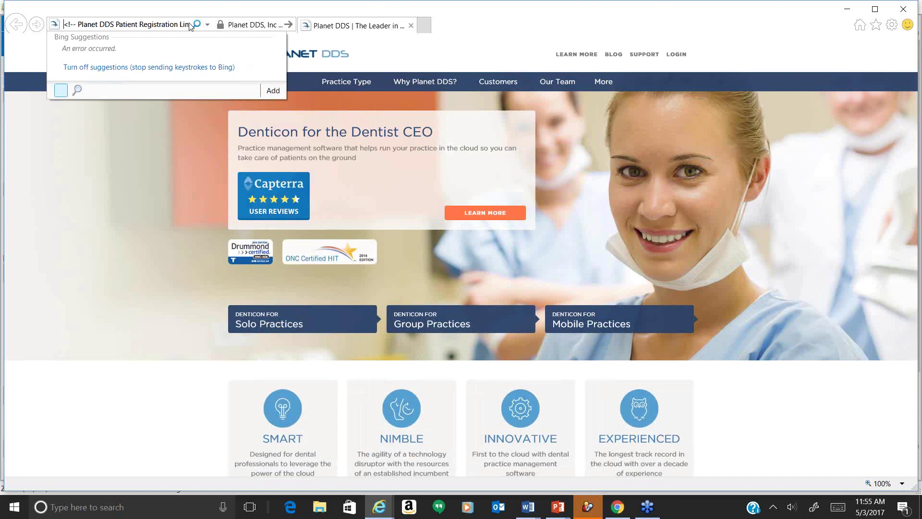
pyautogui.hotkey('ctrl', 'shift', 'Right')
pyautogui.hotkey('ctrl', 'shift', 'Right')
pyautogui.hotkey('ctrl', 'shift', 'Right')
pyautogui.hotkey('ctrl', 'shift', 'Right')
pyautogui.hotkey('ctrl', 'shift', 'Right')
pyautogui.hotkey('ctrl', 'shift', 'Right')
pyautogui.hotkey('ctrl', 'shift', 'Right')
pyautogui.hotkey('ctrl', 'shift', 'Right')
pyautogui.hotkey('ctrl', 'shift', 'Right')
pyautogui.hotkey('ctrl', 'shift', 'Right')
pyautogui.hotkey('ctrl', 'shift', 'Right')
pyautogui.hotkey('ctrl', 'shift', 'Right')
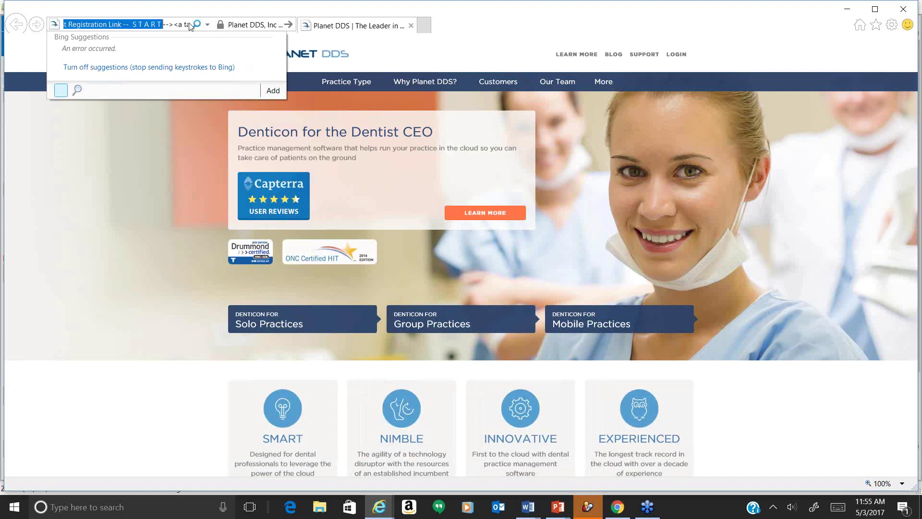
pyautogui.hotkey('ctrl', 'shift', 'Right')
pyautogui.hotkey('ctrl', 'shift', 'Right')
pyautogui.hotkey('ctrl', 'shift', 'Right')
pyautogui.hotkey('ctrl', 'shift', 'Right')
pyautogui.hotkey('ctrl', 'shift', 'Right')
pyautogui.hotkey('ctrl', 'shift', 'Right')
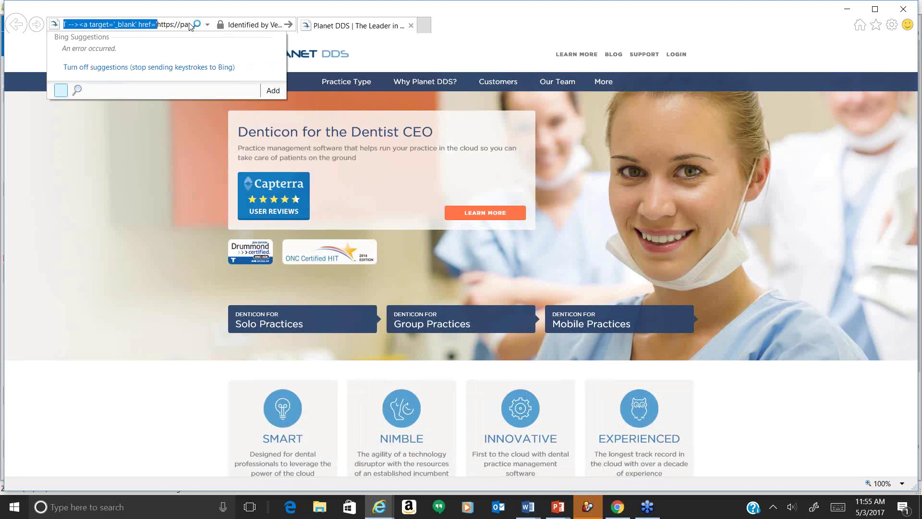
pyautogui.press('Delete')
pyautogui.press('Return')
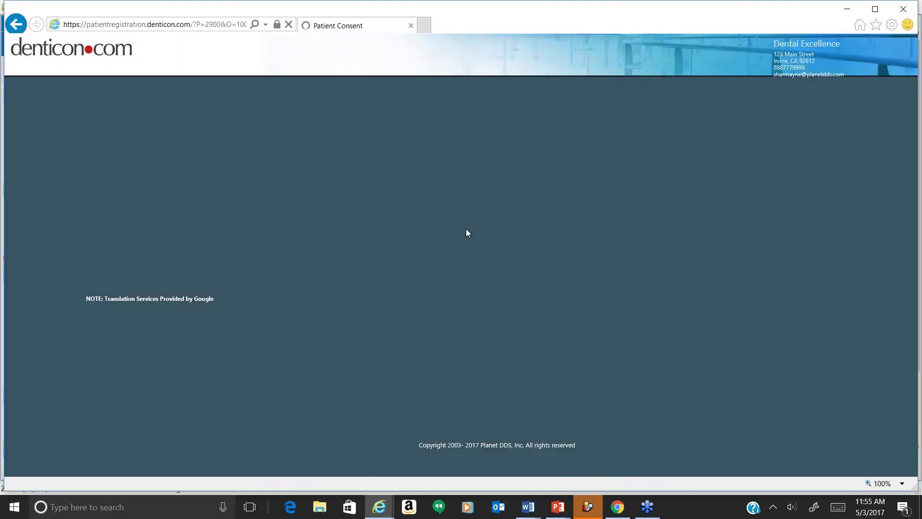
# Translate the registration page to Spanish, German, then French, and switch back to Denticon.
pyautogui.click(141, 303)
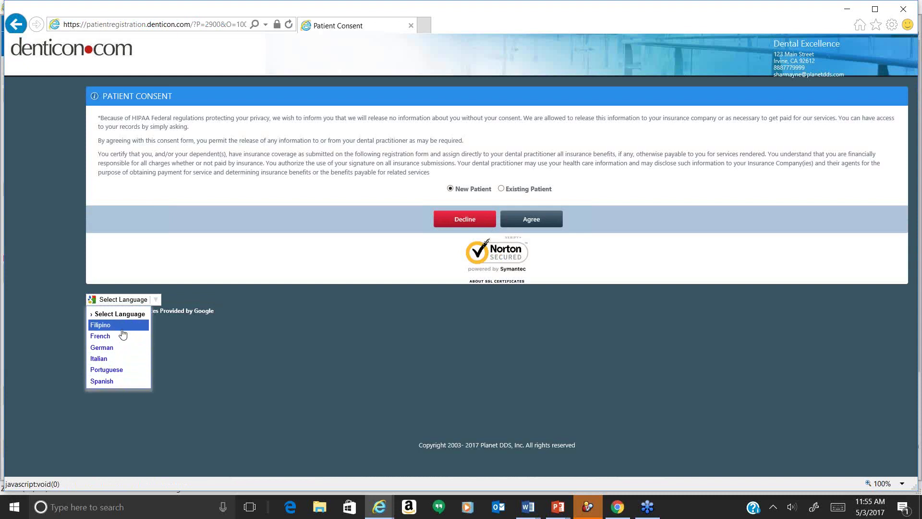
pyautogui.click(128, 380)
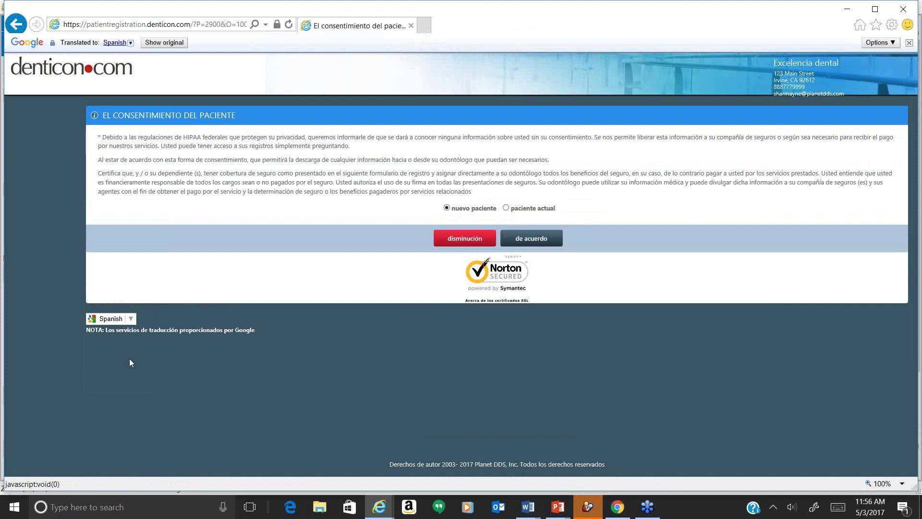
pyautogui.click(131, 319)
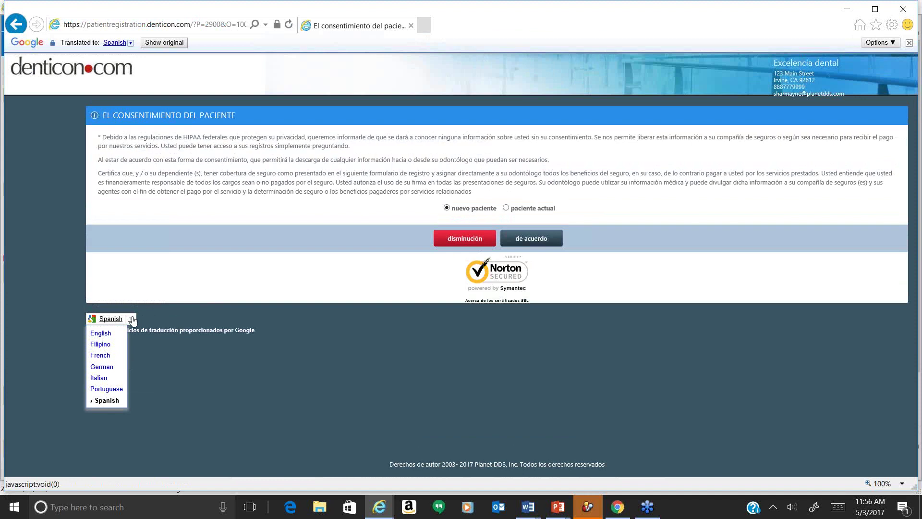
pyautogui.click(106, 367)
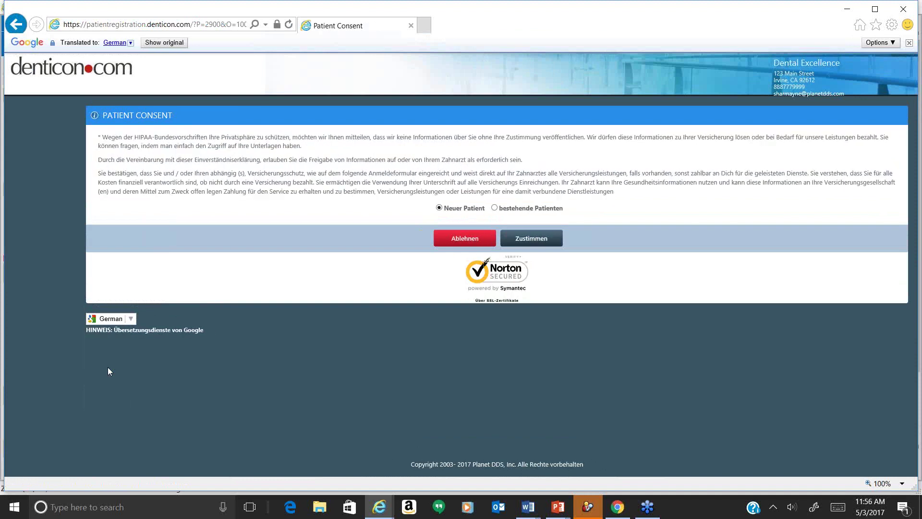
pyautogui.click(120, 327)
pyautogui.click(109, 355)
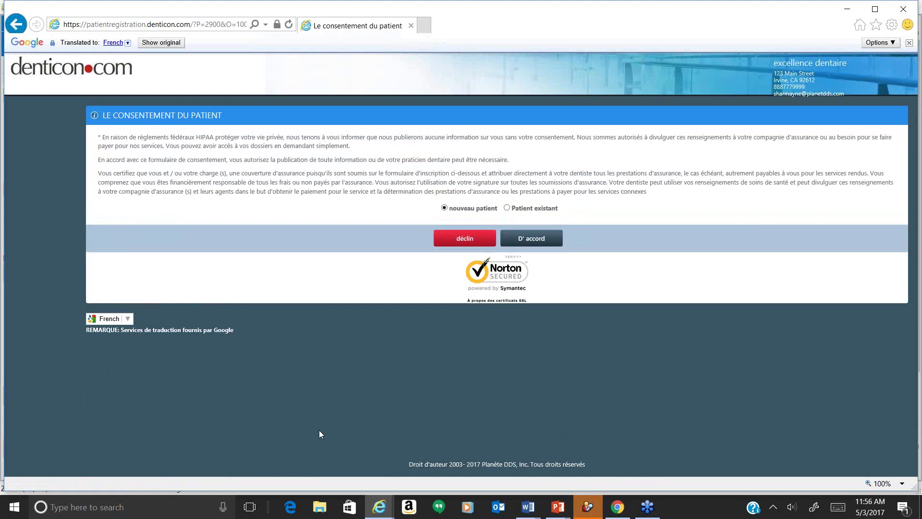
pyautogui.click(362, 467)
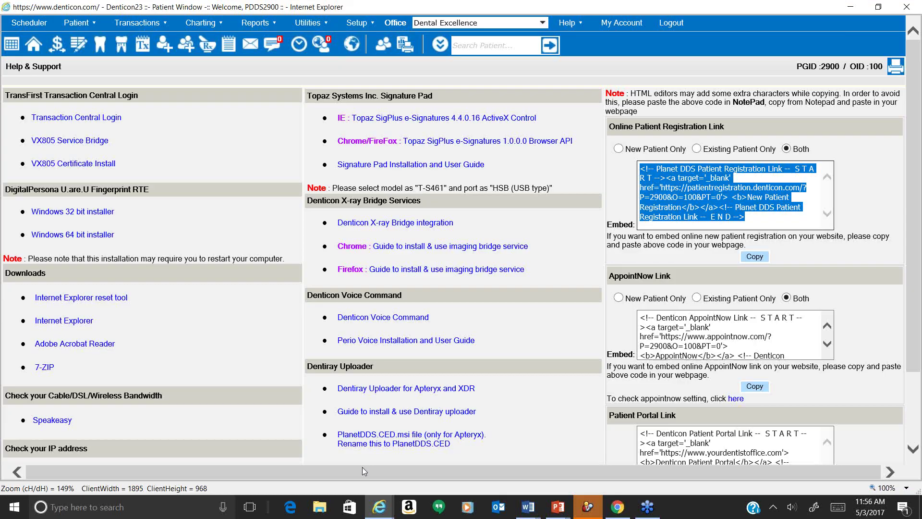
# Open Patient Overview via Home, then bring the French registration window forward from the taskbar.
pyautogui.click(41, 48)
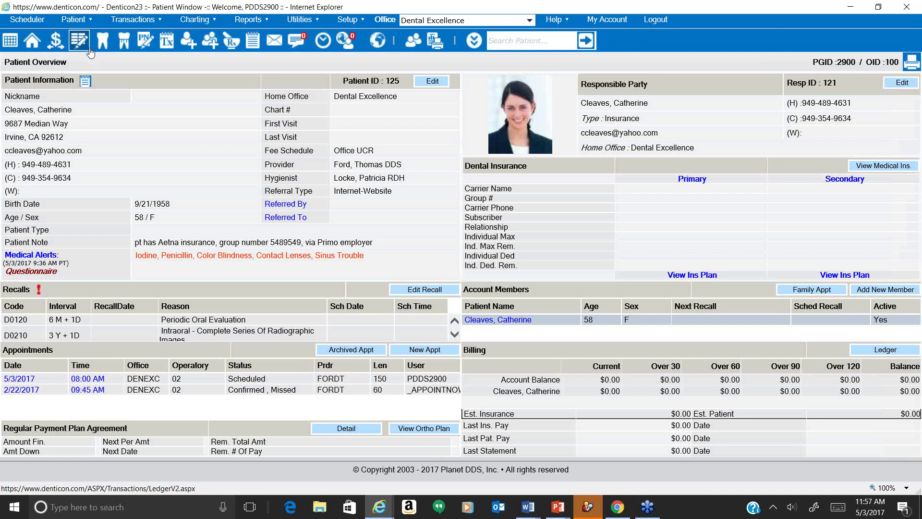
pyautogui.click(88, 49)
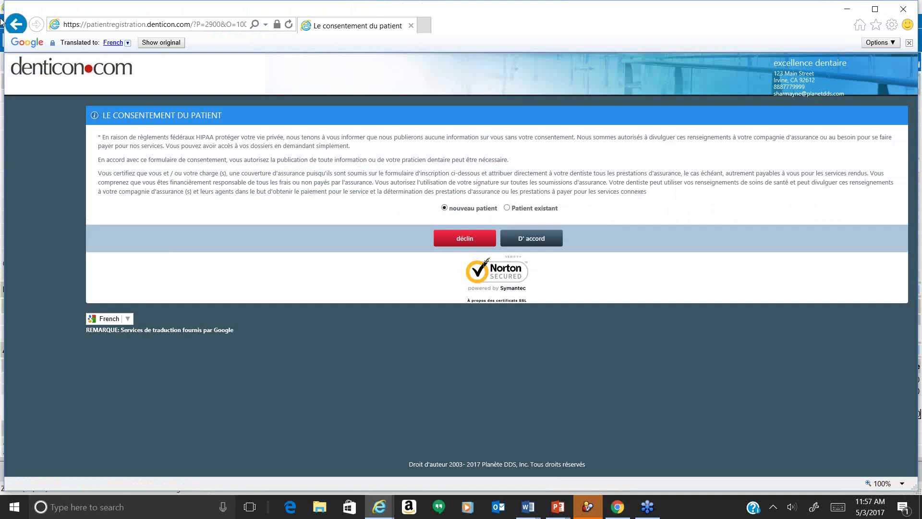
# Translate the registration consent page back to English and select the Existing Patient option.
pyautogui.click(110, 319)
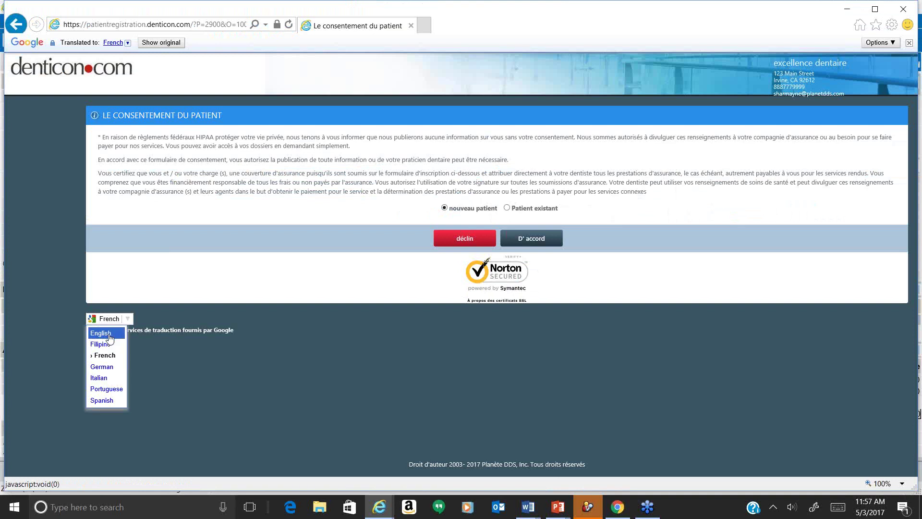
pyautogui.click(116, 332)
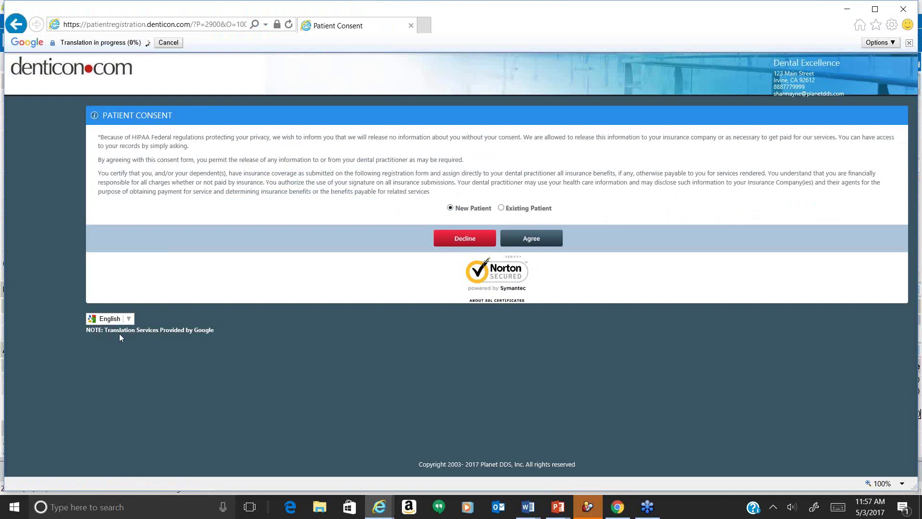
pyautogui.click(501, 208)
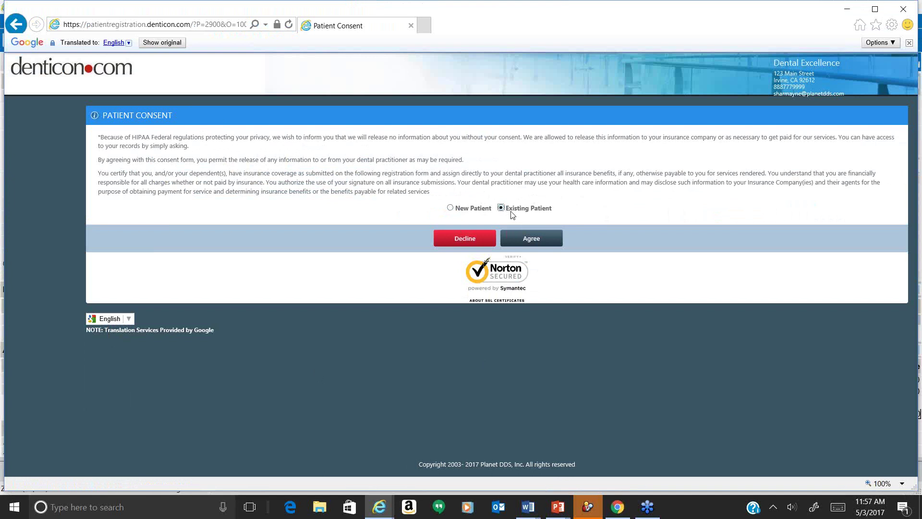
pyautogui.moveTo(507, 208); pyautogui.dragTo(551, 213)
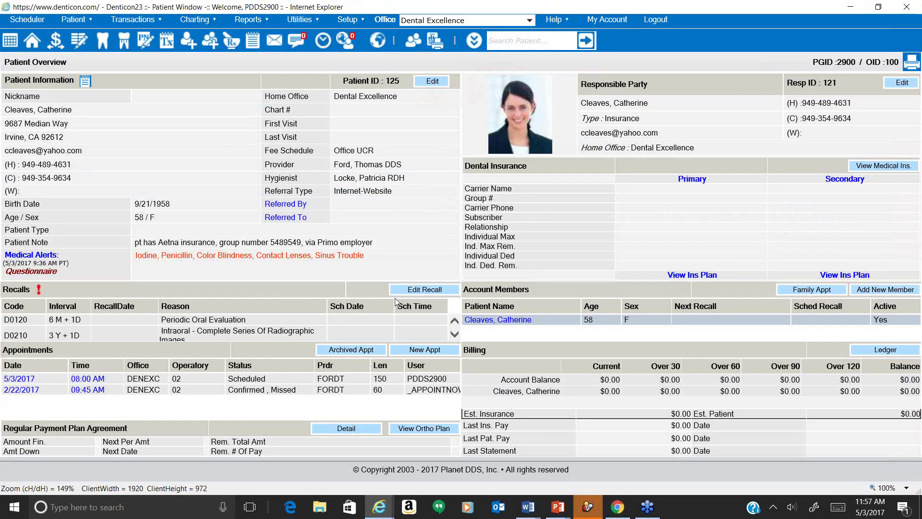
pyautogui.click(42, 261)
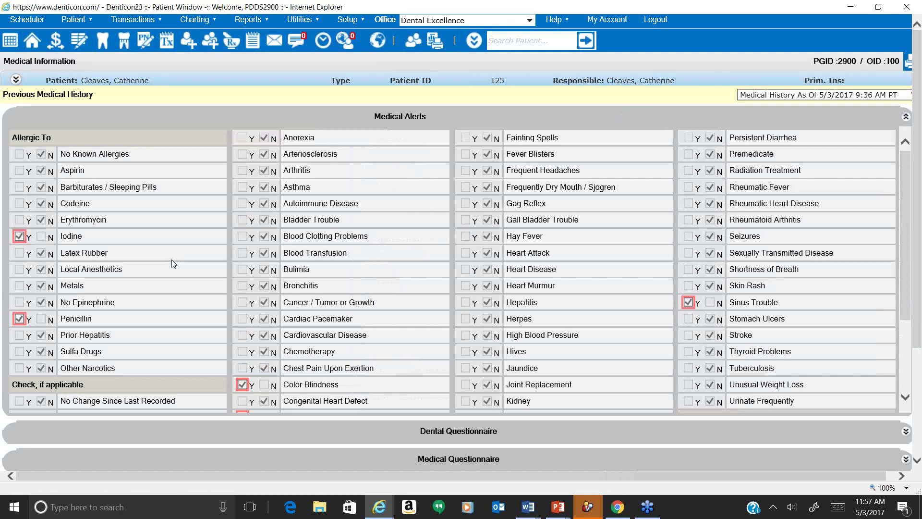
pyautogui.click(195, 115)
pyautogui.click(189, 145)
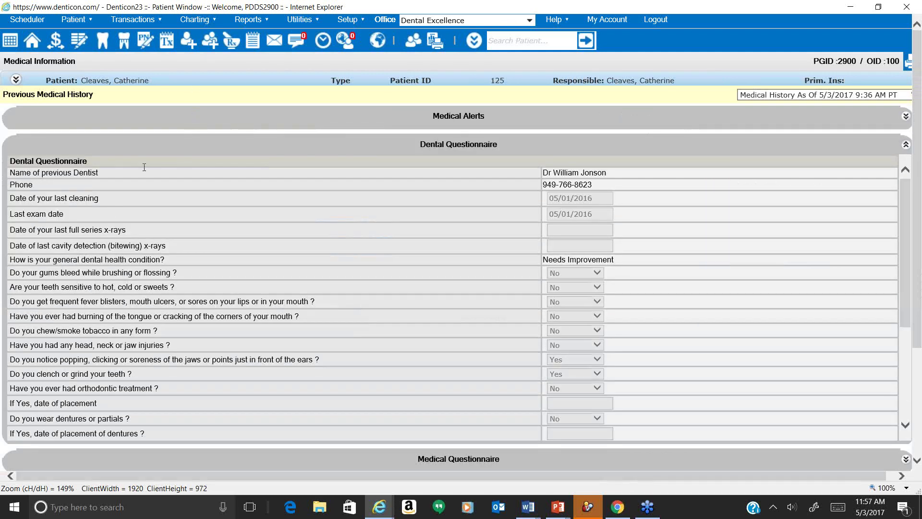
pyautogui.click(172, 145)
pyautogui.click(172, 168)
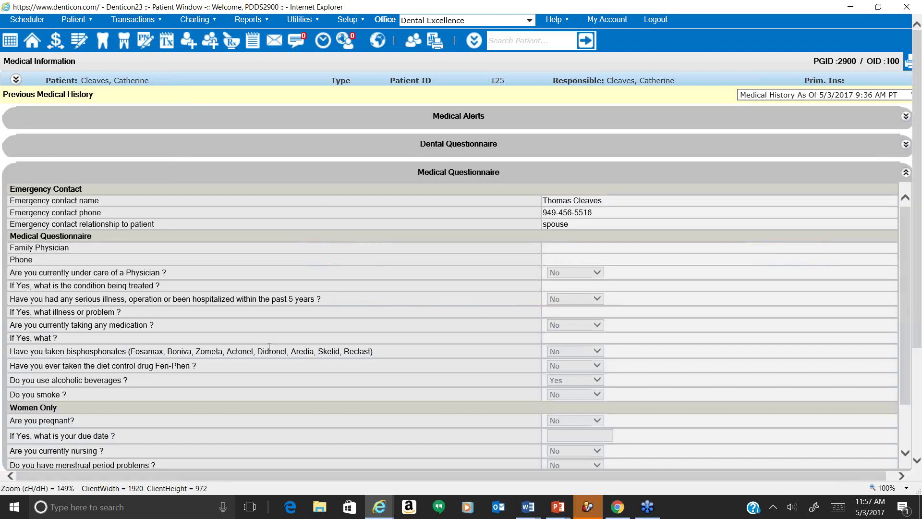
pyautogui.click(258, 178)
pyautogui.click(148, 80)
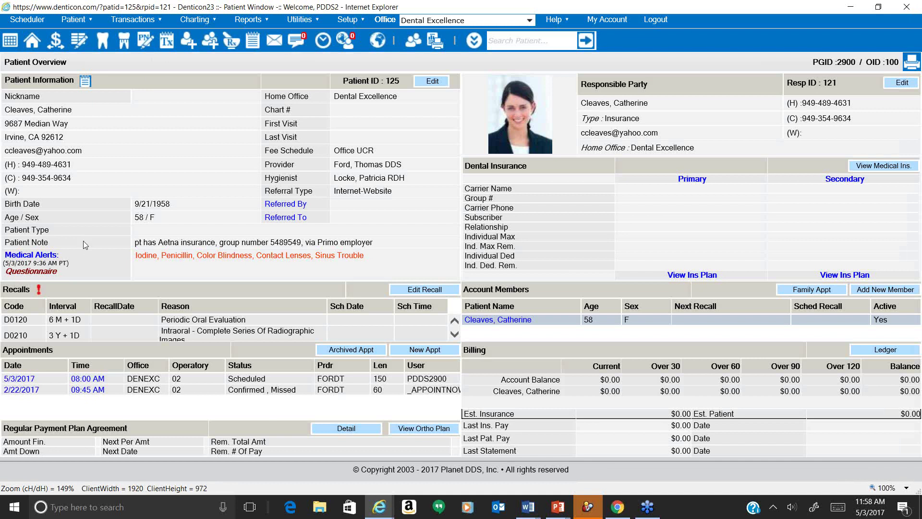
# Open Denticon's Help & Support page, then the Help Portal.
pyautogui.moveTo(557, 21)
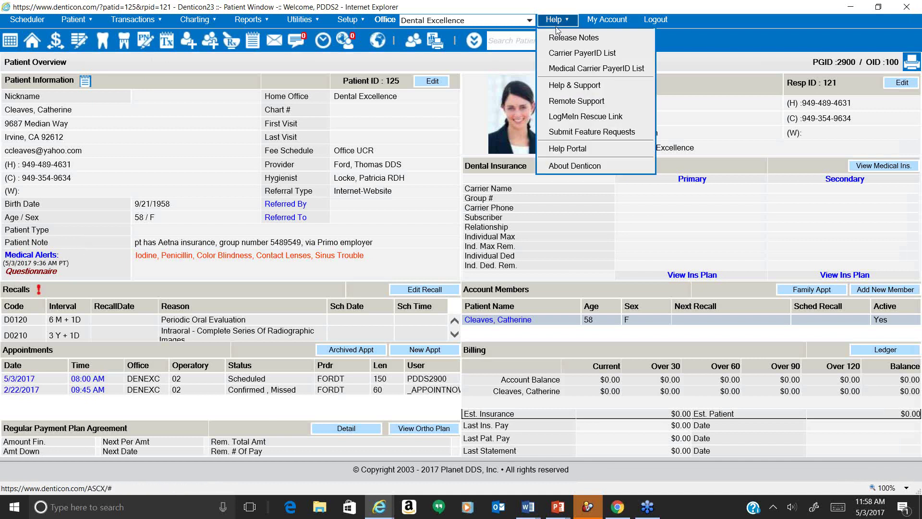
pyautogui.click(568, 94)
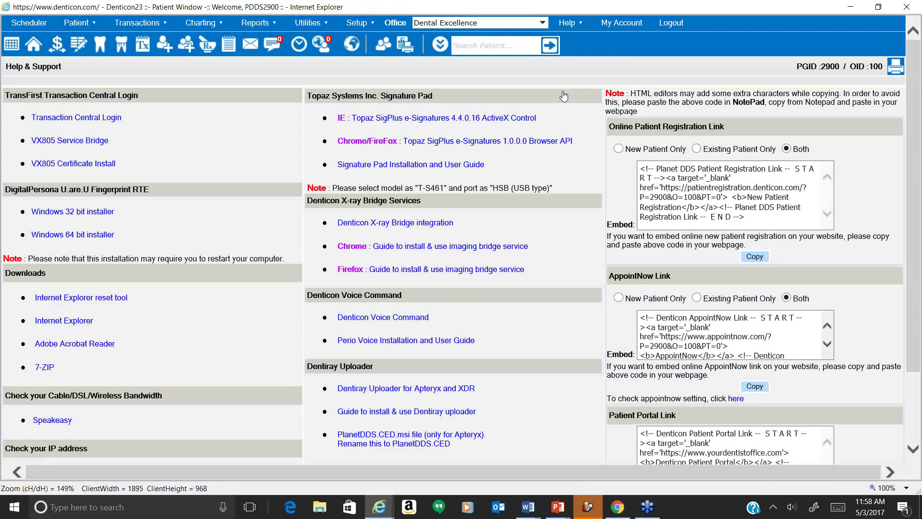
pyautogui.moveTo(568, 22)
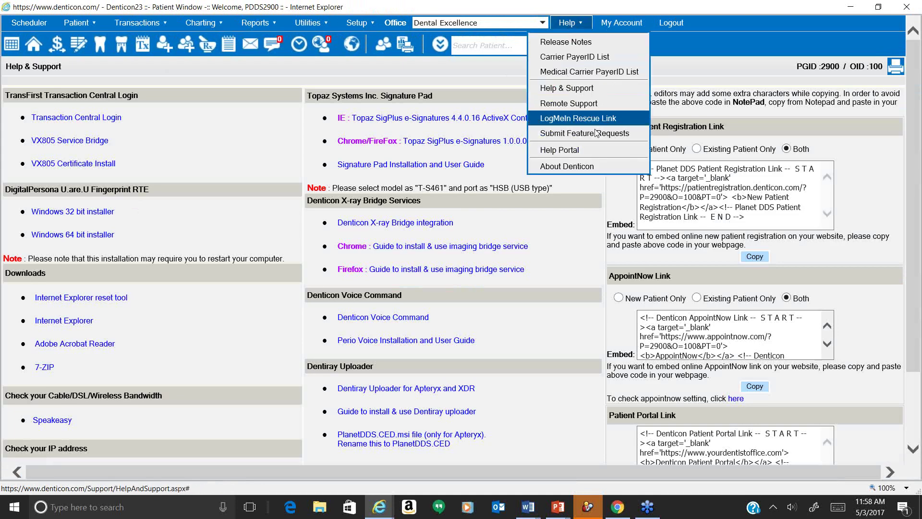
pyautogui.click(590, 152)
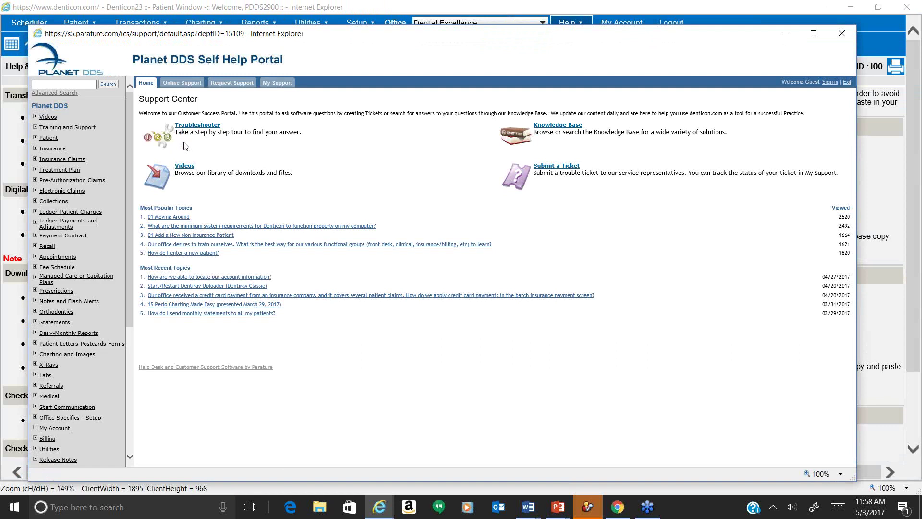
# Browse both pages of the portal's Videos > Webinars list, then return to the Support Center home.
pyautogui.click(52, 117)
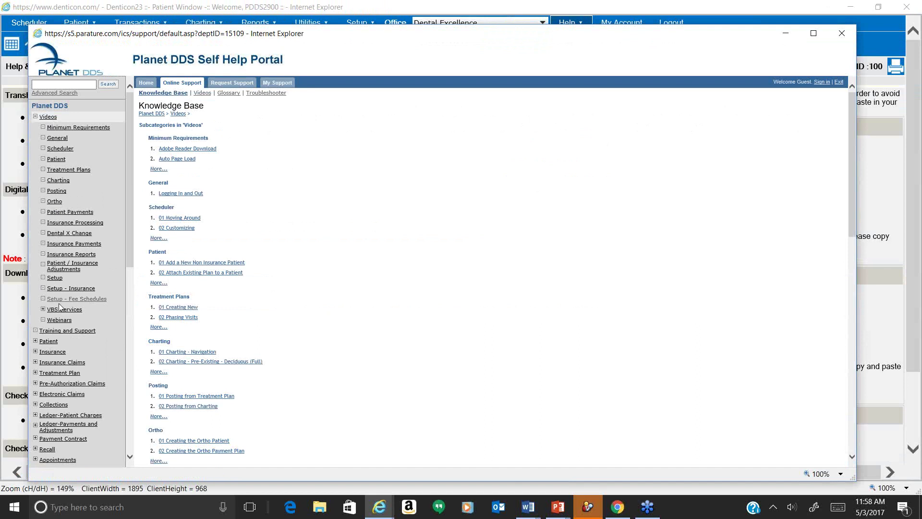
pyautogui.click(59, 320)
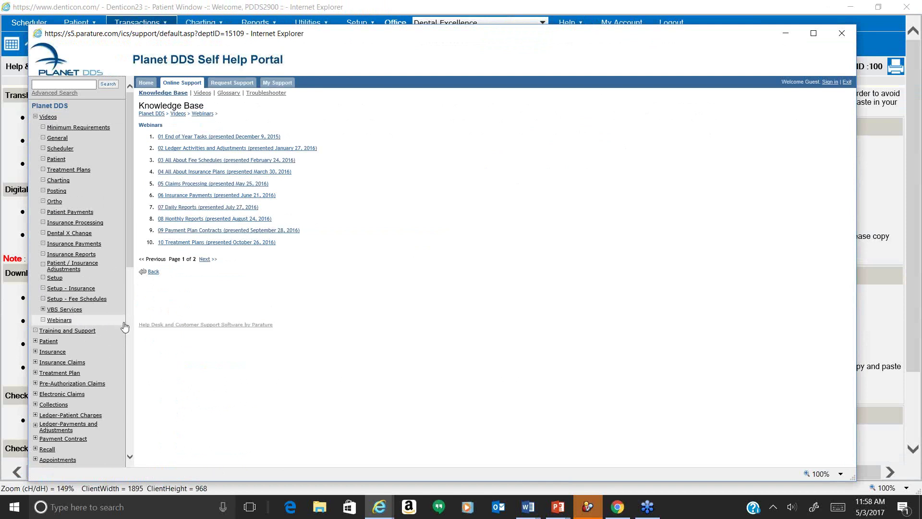
pyautogui.click(205, 259)
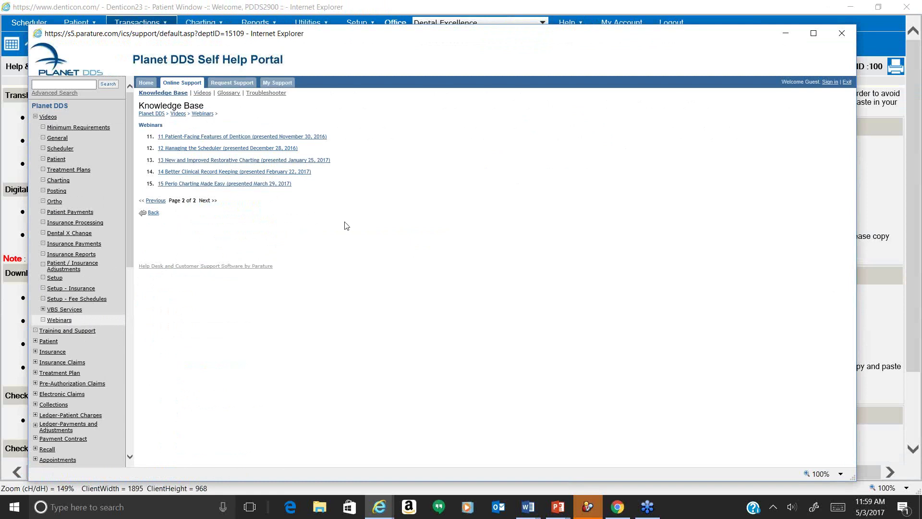
pyautogui.click(156, 201)
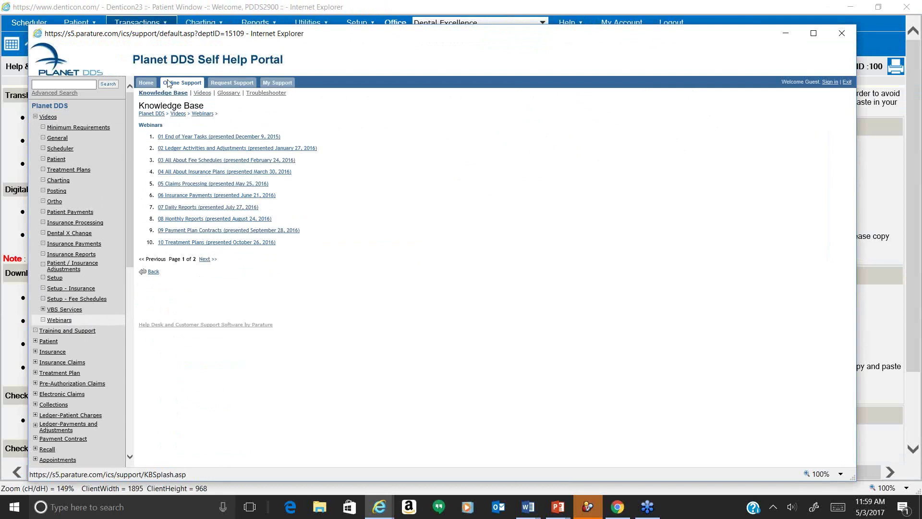
pyautogui.click(147, 84)
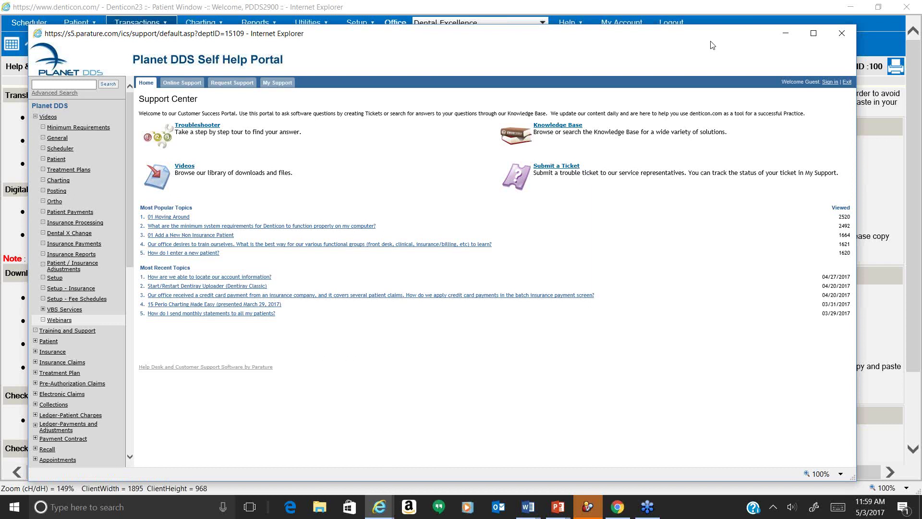
# Close the Help Portal window and open the Submit Feature Requests dashboard.
pyautogui.moveTo(656, 35); pyautogui.dragTo(651, 54)
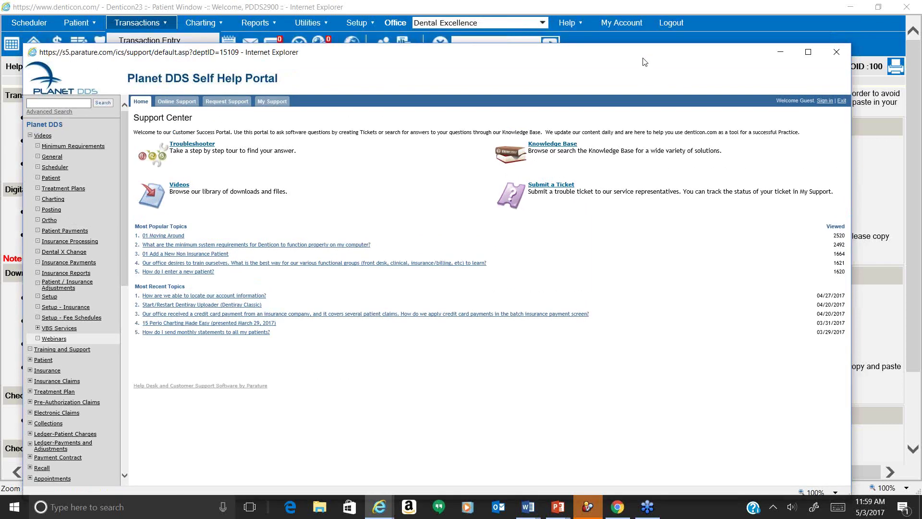
pyautogui.click(876, 10)
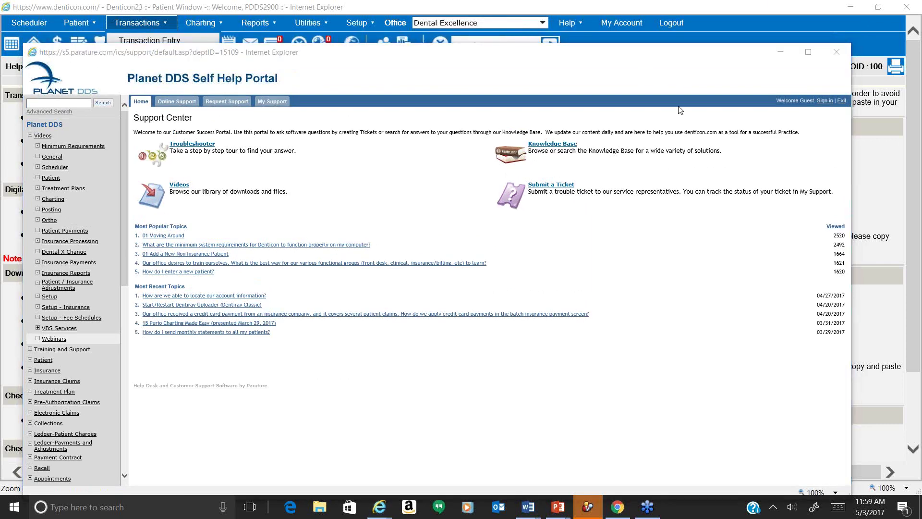
pyautogui.click(836, 52)
pyautogui.click(306, 22)
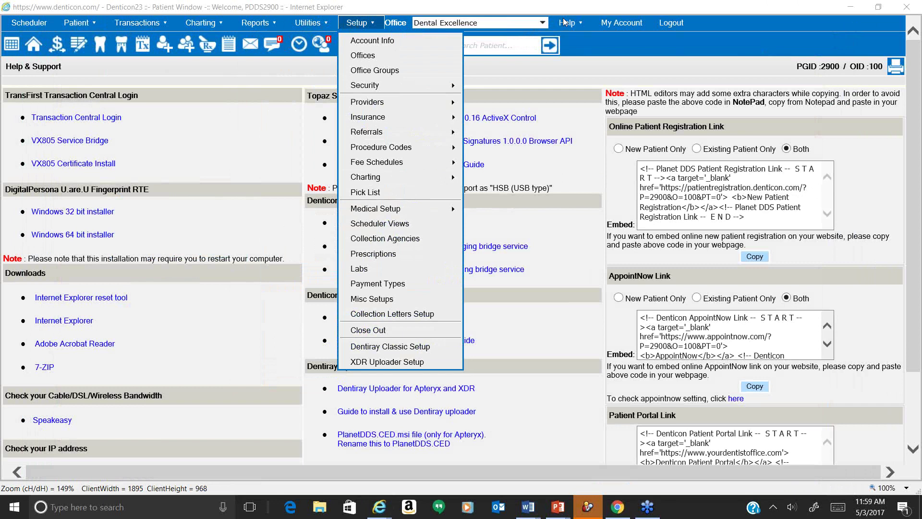
pyautogui.moveTo(581, 21)
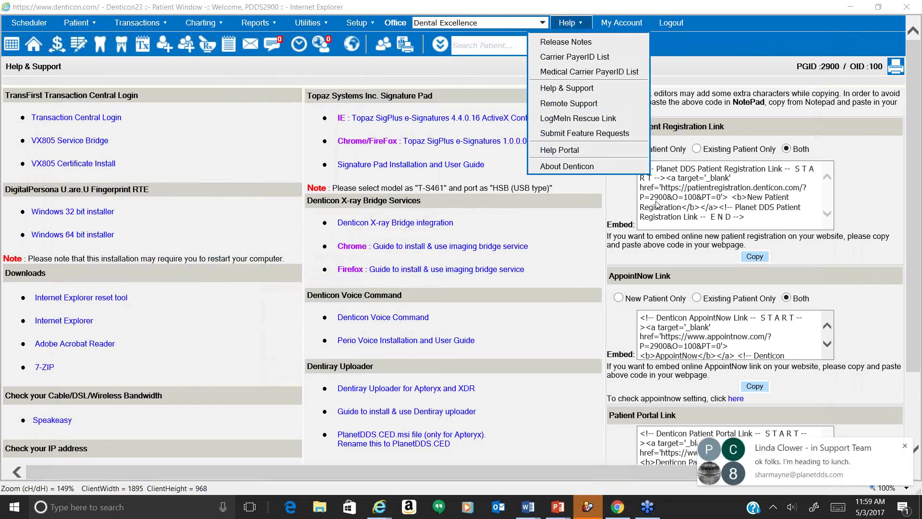
pyautogui.click(603, 135)
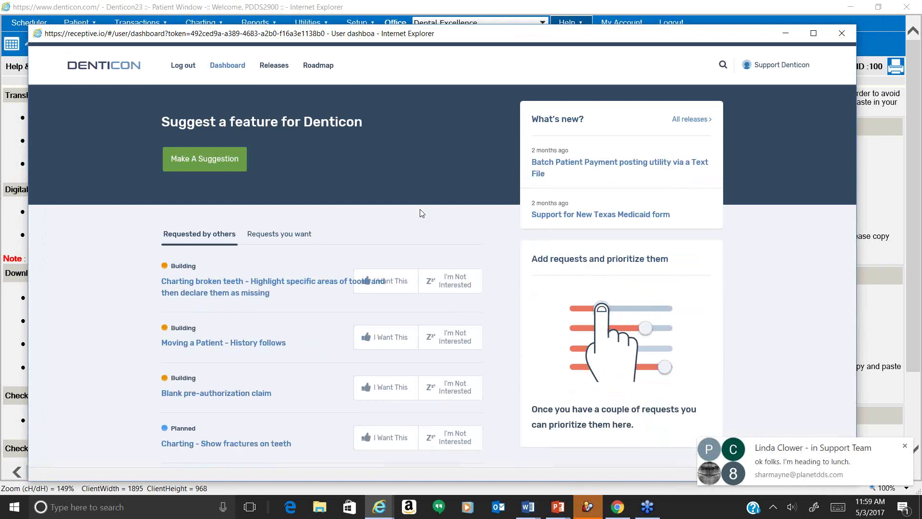
# Scroll through the features requested by others in the Receptive dashboard.
pyautogui.scroll(-2, 421, 213)
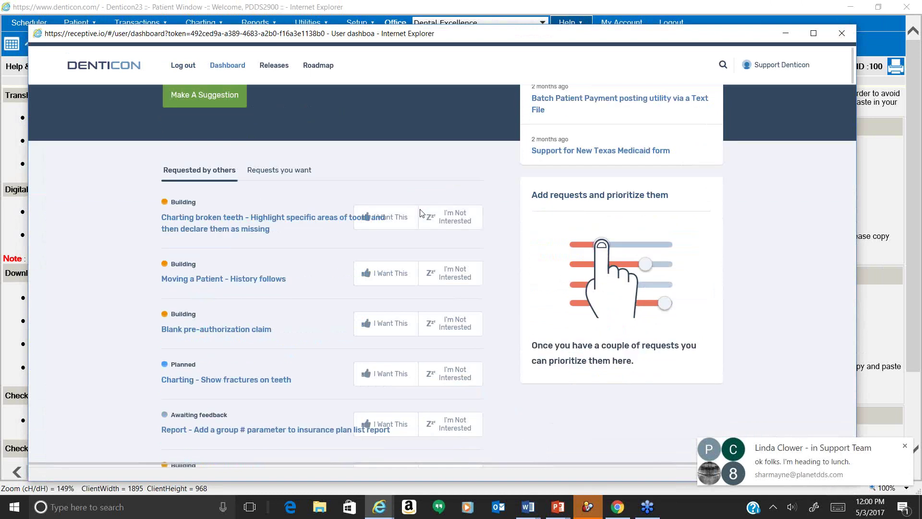
pyautogui.scroll(-2, 422, 214)
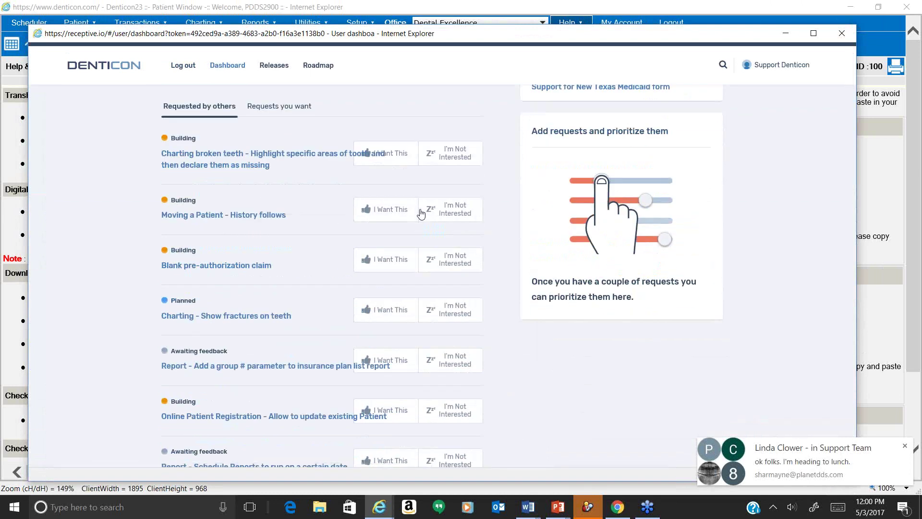
pyautogui.scroll(-4, 423, 211)
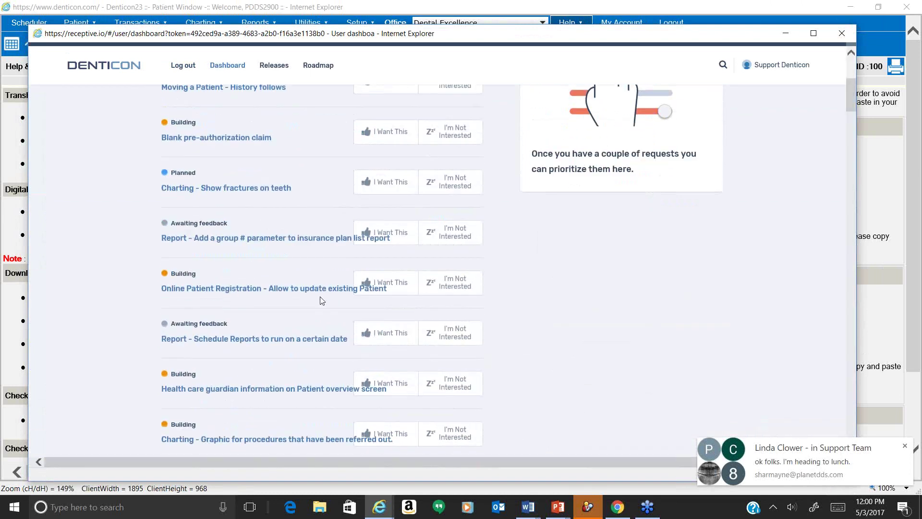
pyautogui.scroll(-2, 322, 300)
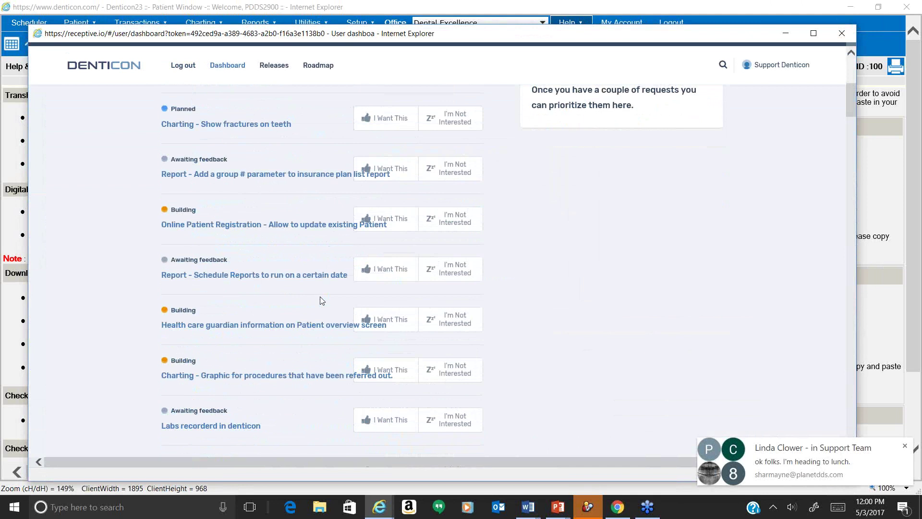
pyautogui.scroll(-5, 322, 301)
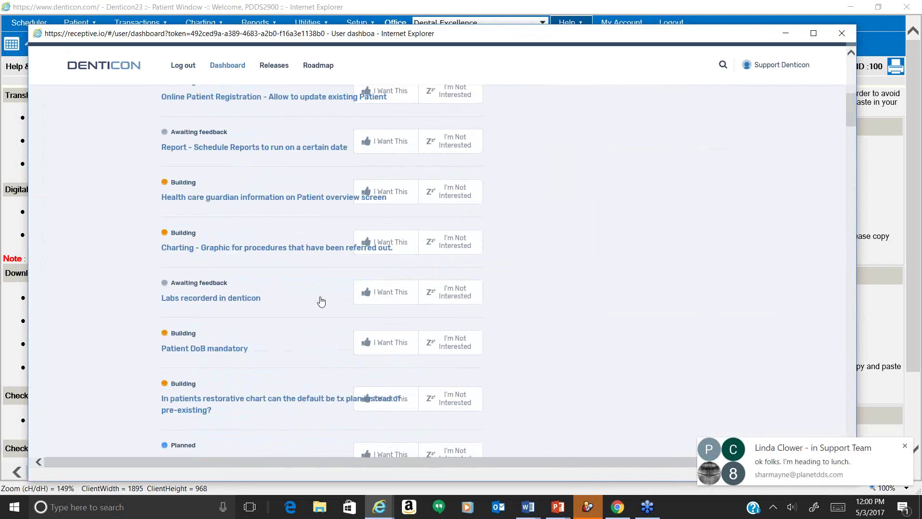
# Close the feature-request dashboard, go back to the patient overview, and switch to the webinar slide.
pyautogui.click(847, 34)
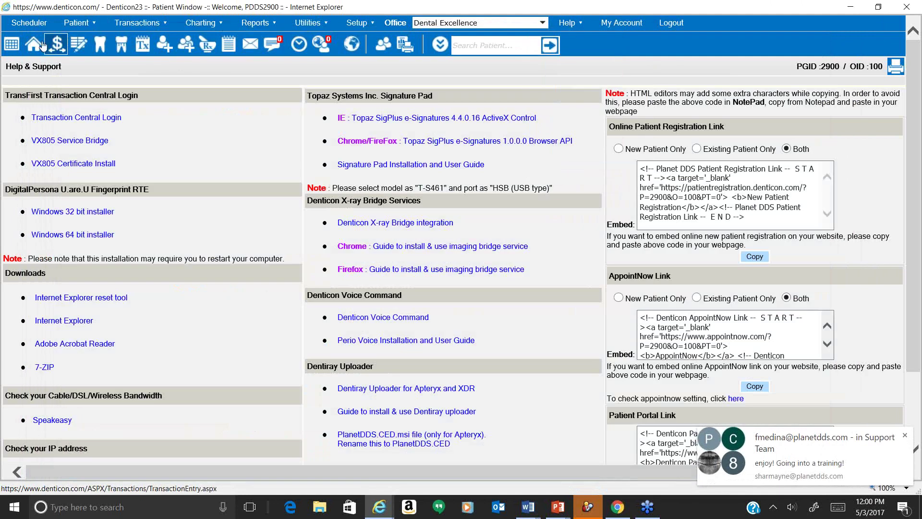
pyautogui.click(34, 44)
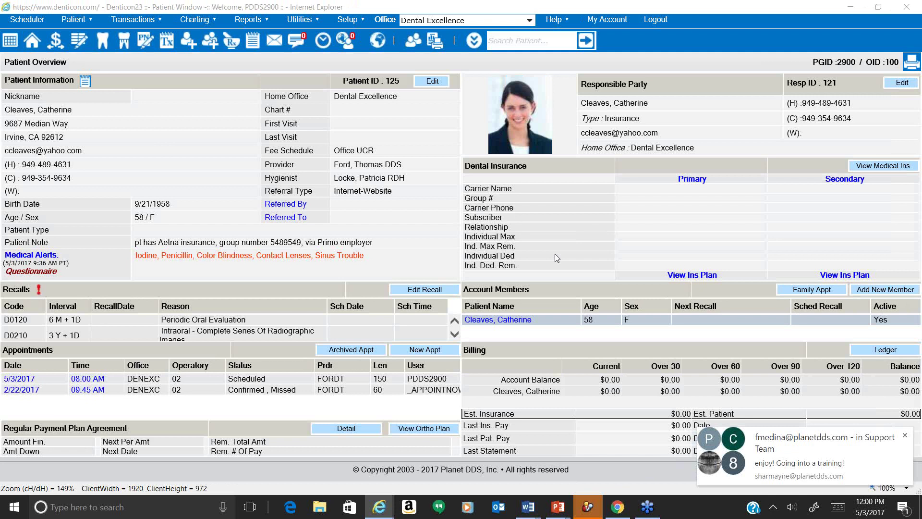
pyautogui.hotkey('alt', 'Tab')
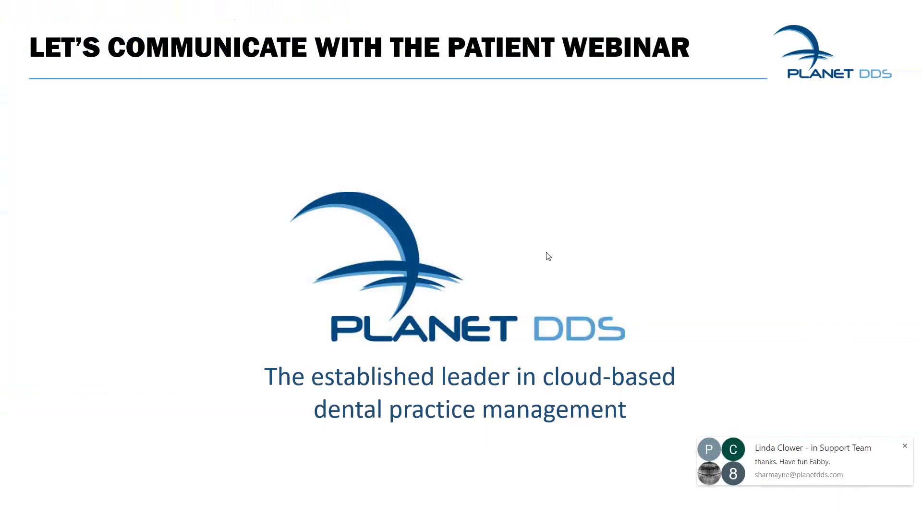